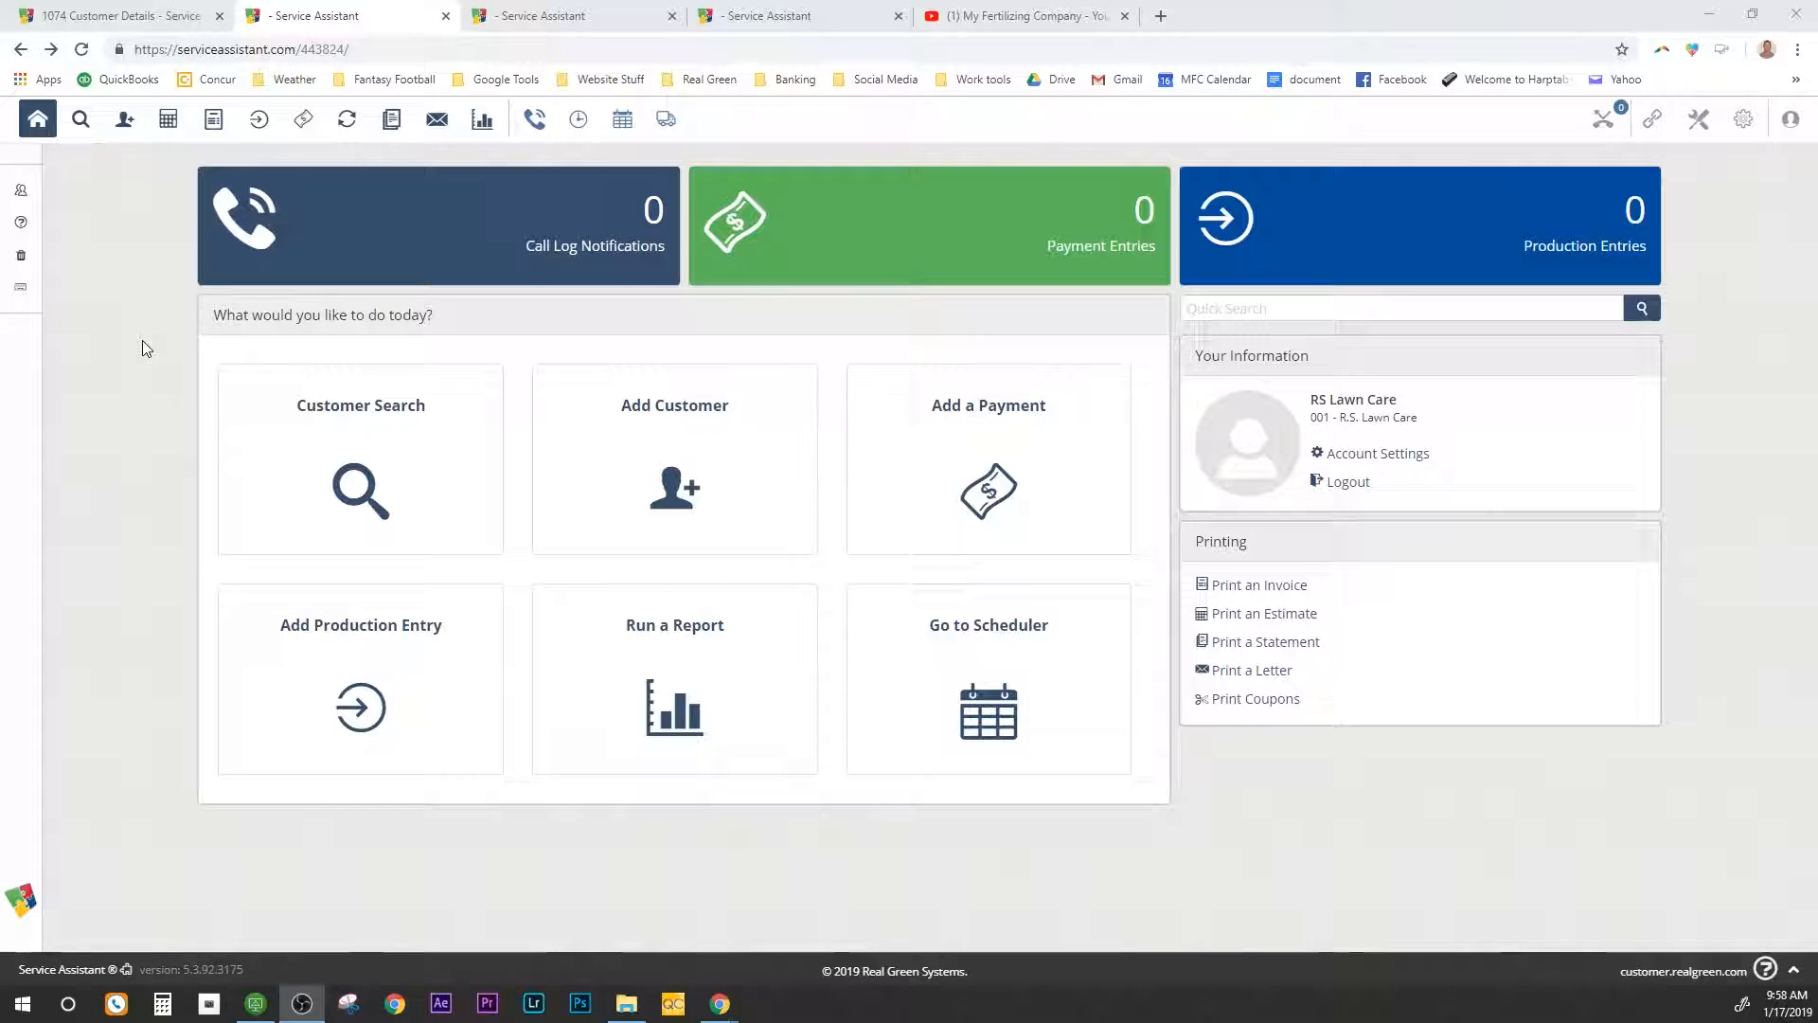
click(297, 454)
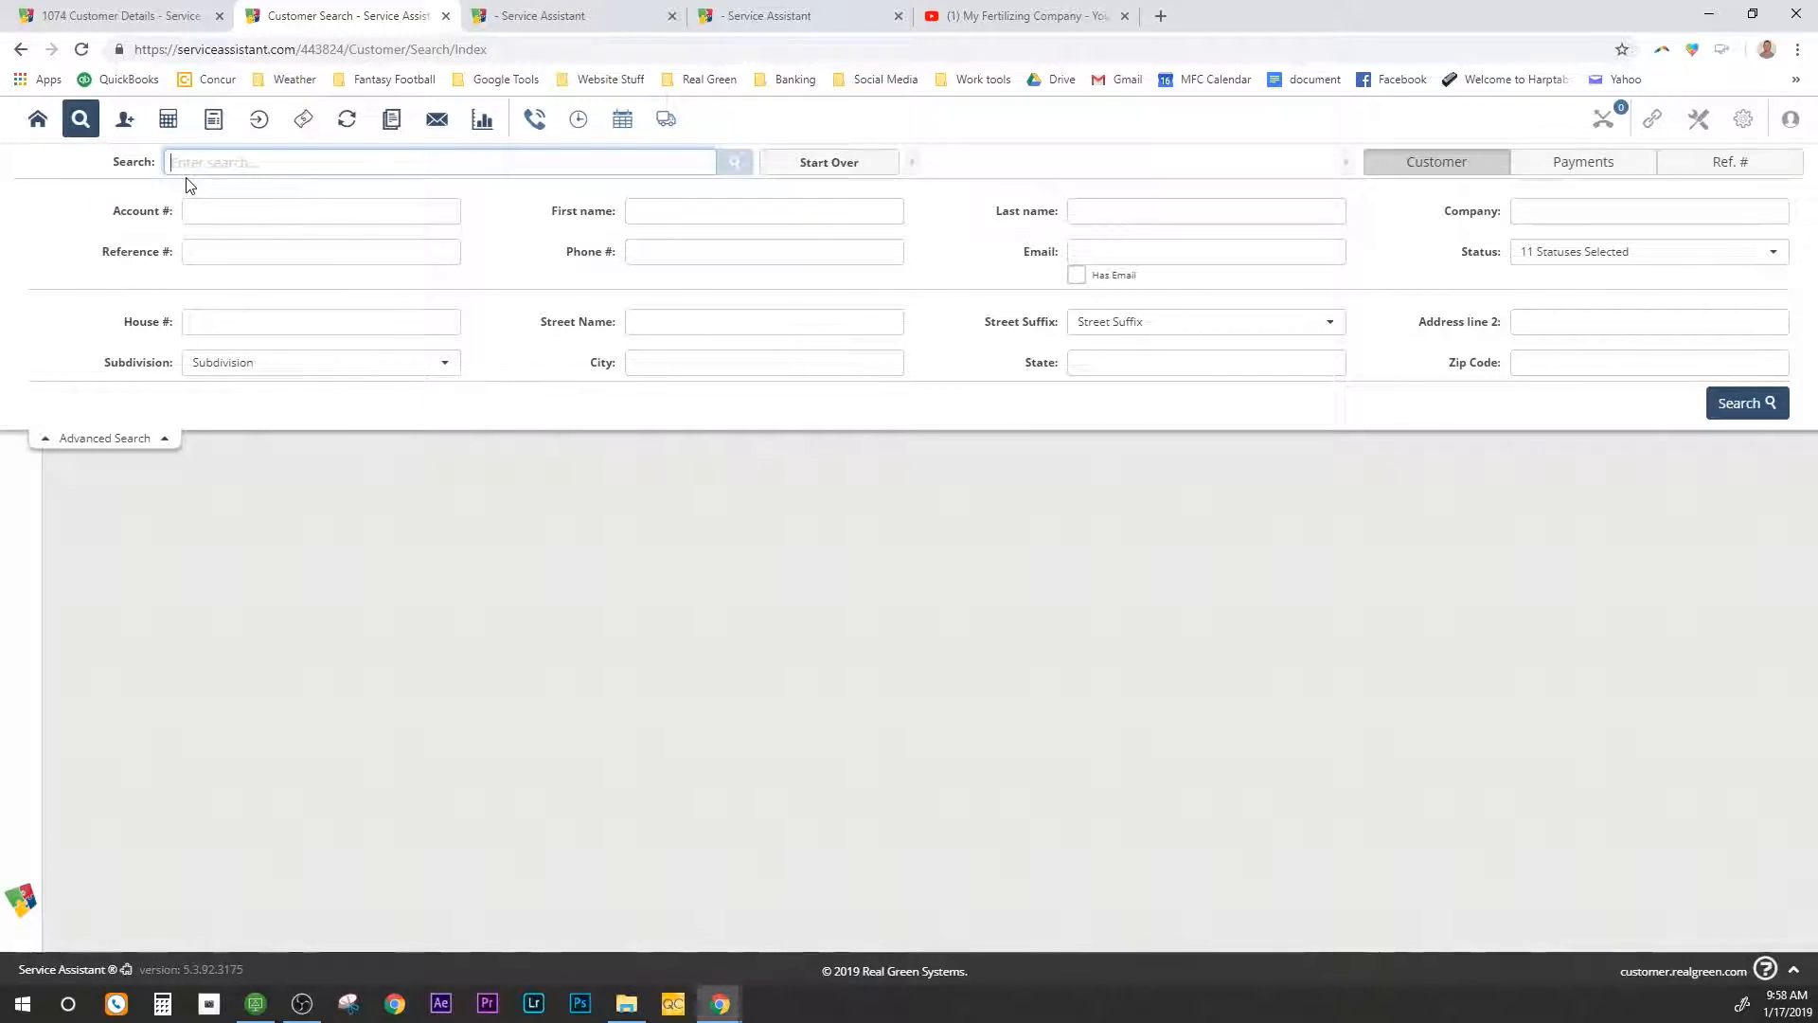
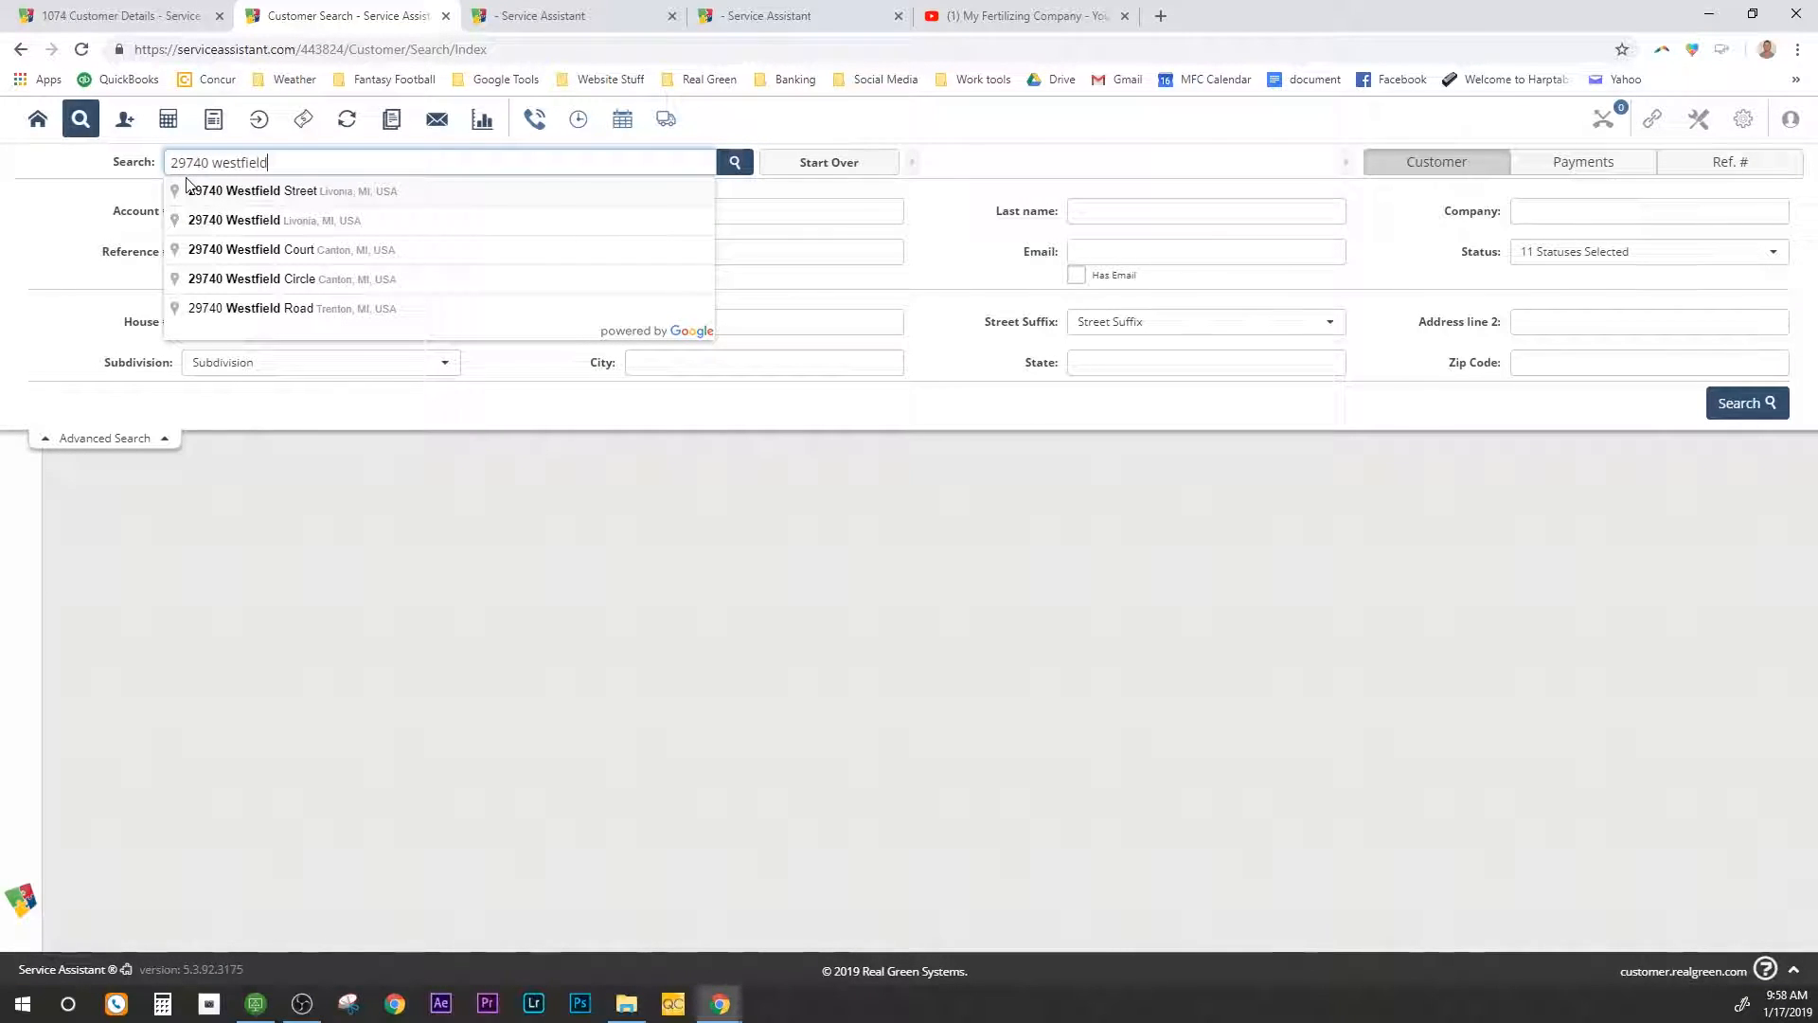
click(243, 193)
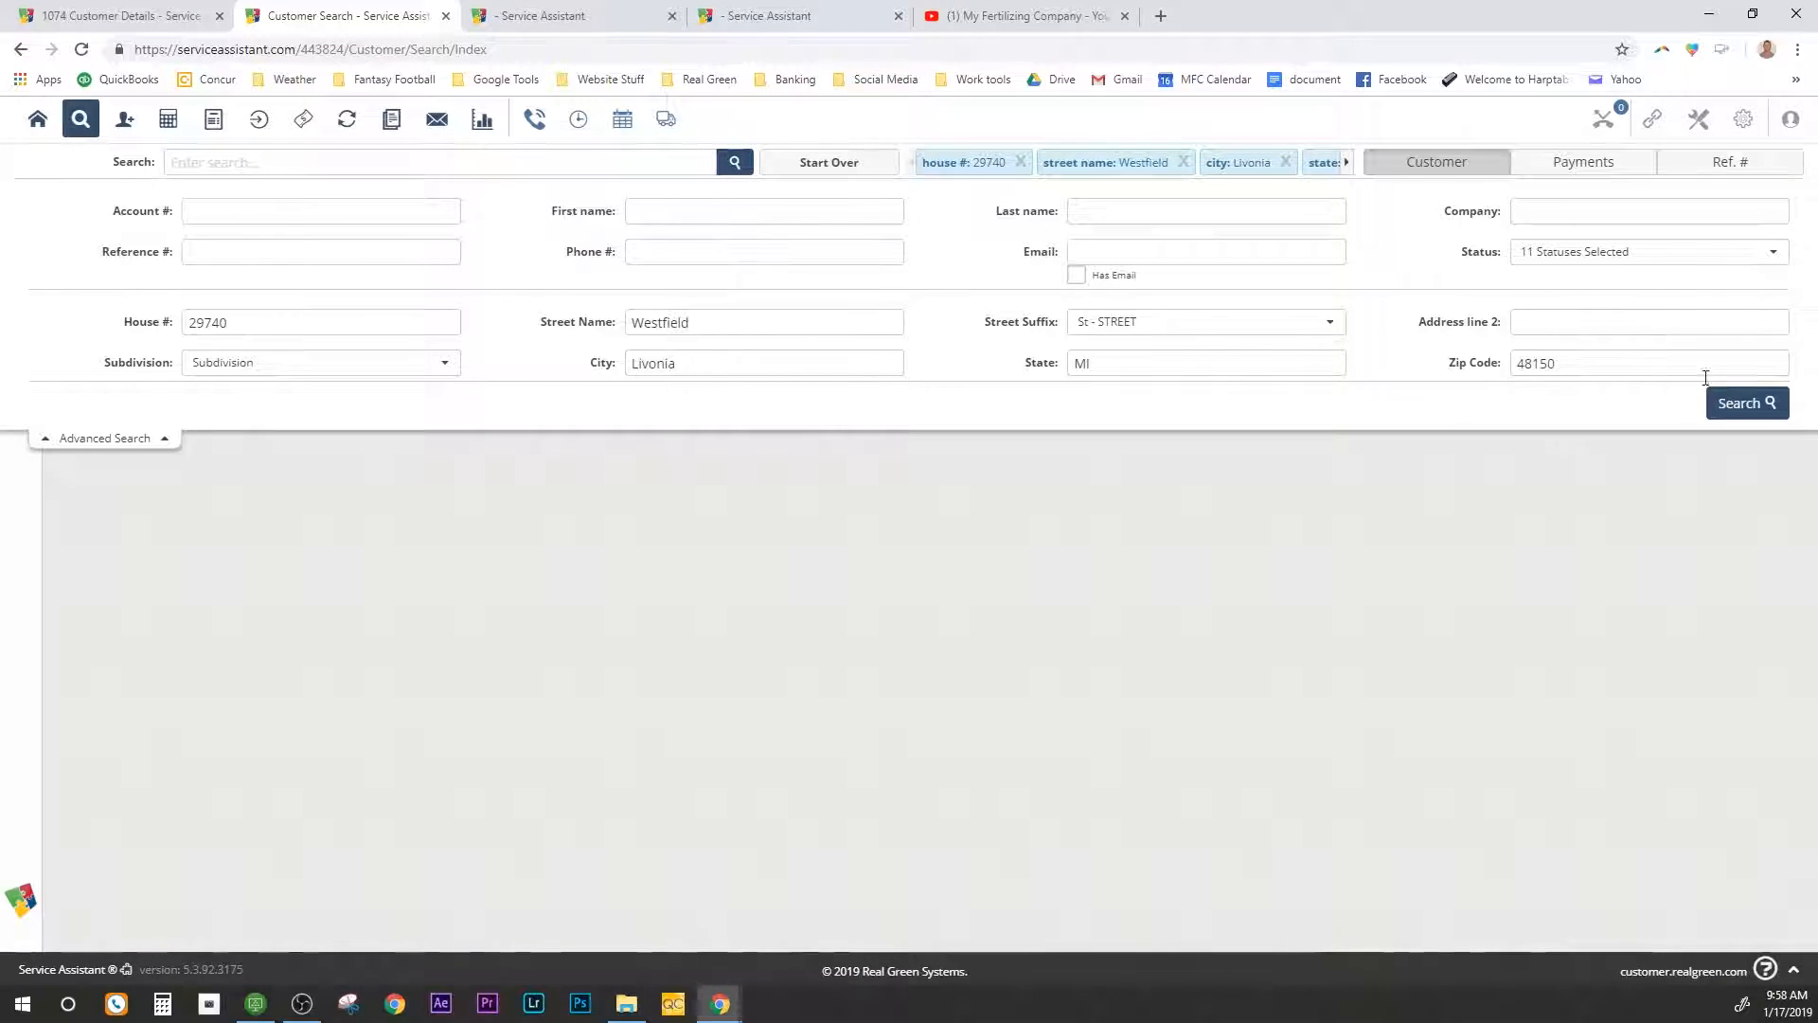
click(1748, 404)
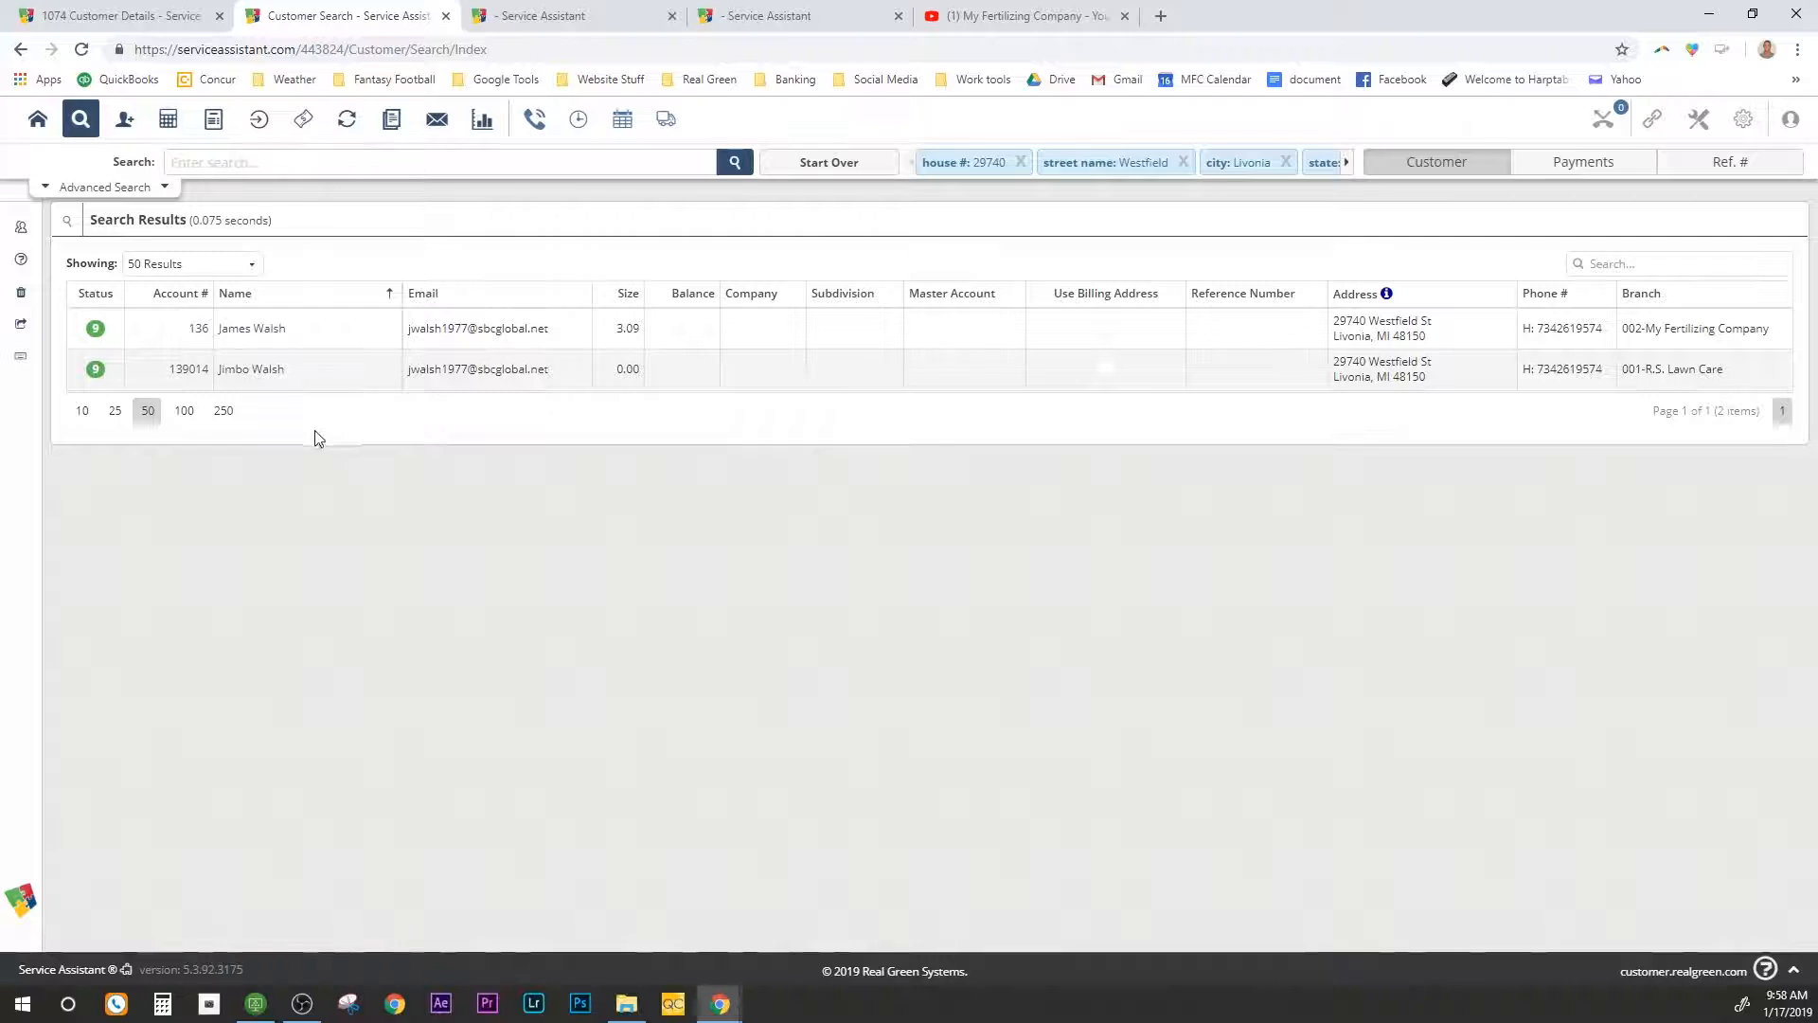
Step: Start a new customer with status 1 - Estimate Requested
click(123, 122)
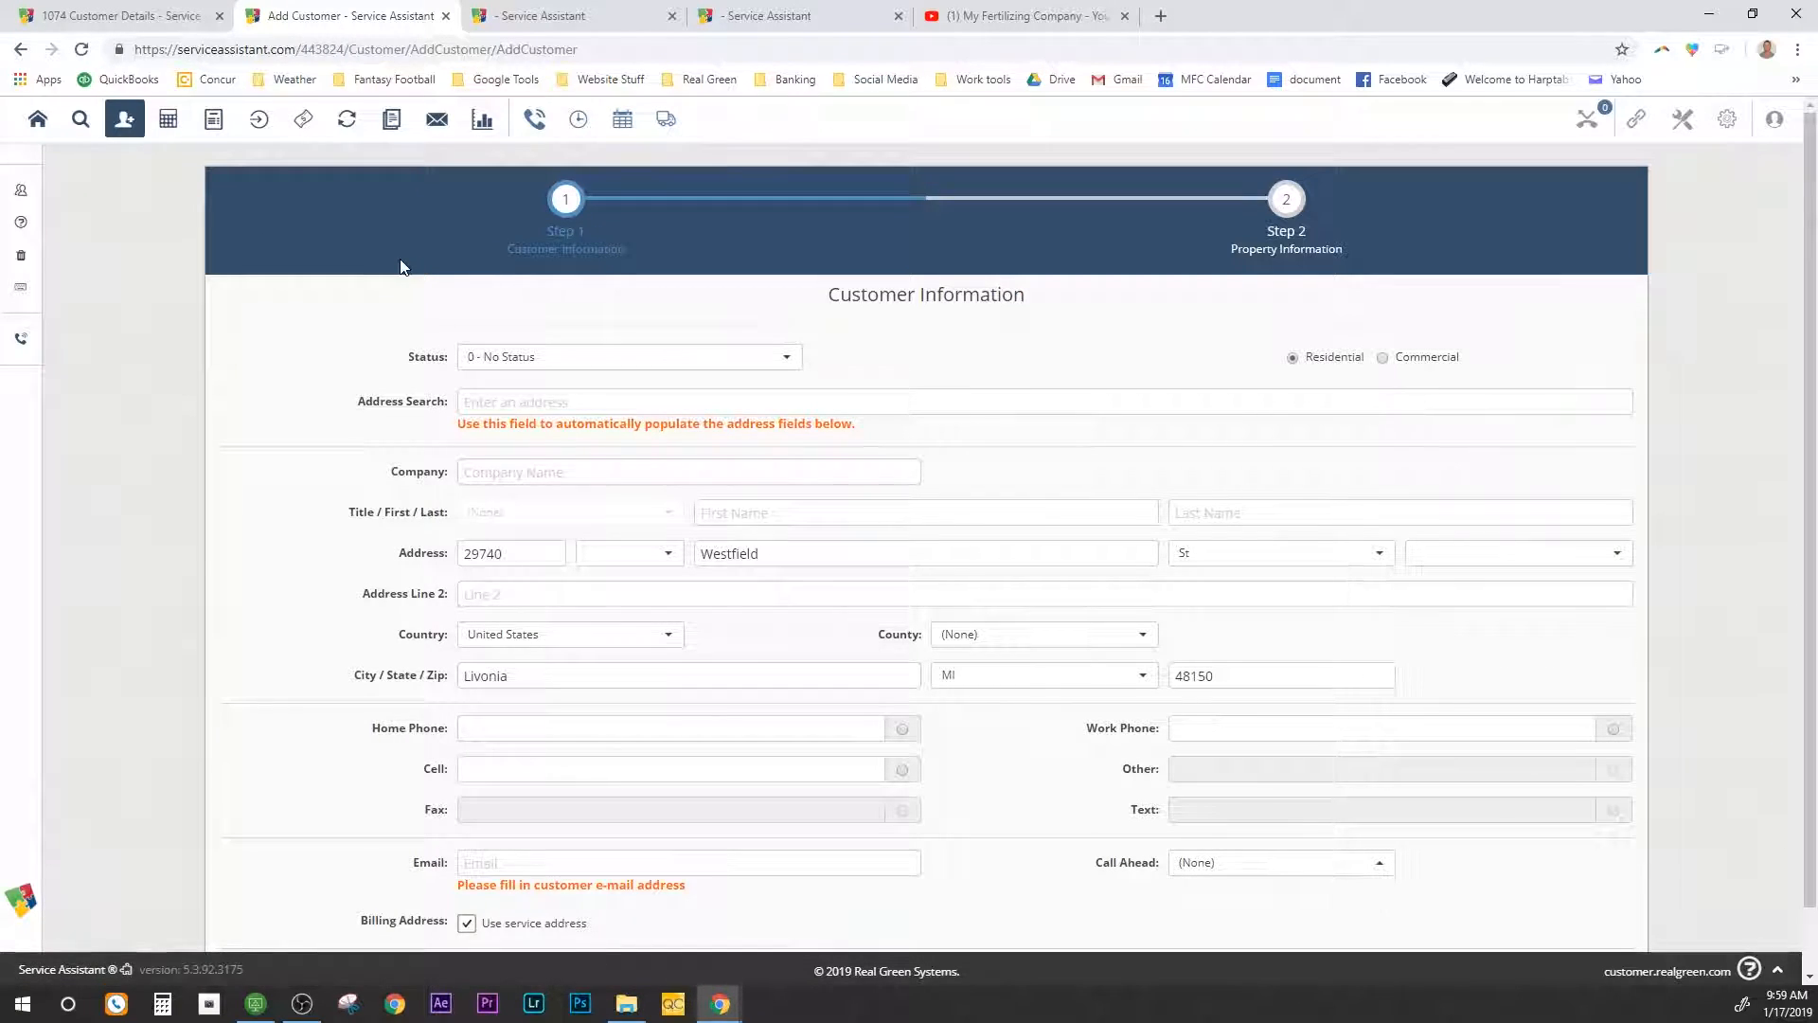
scroll(412, 303, down, 1)
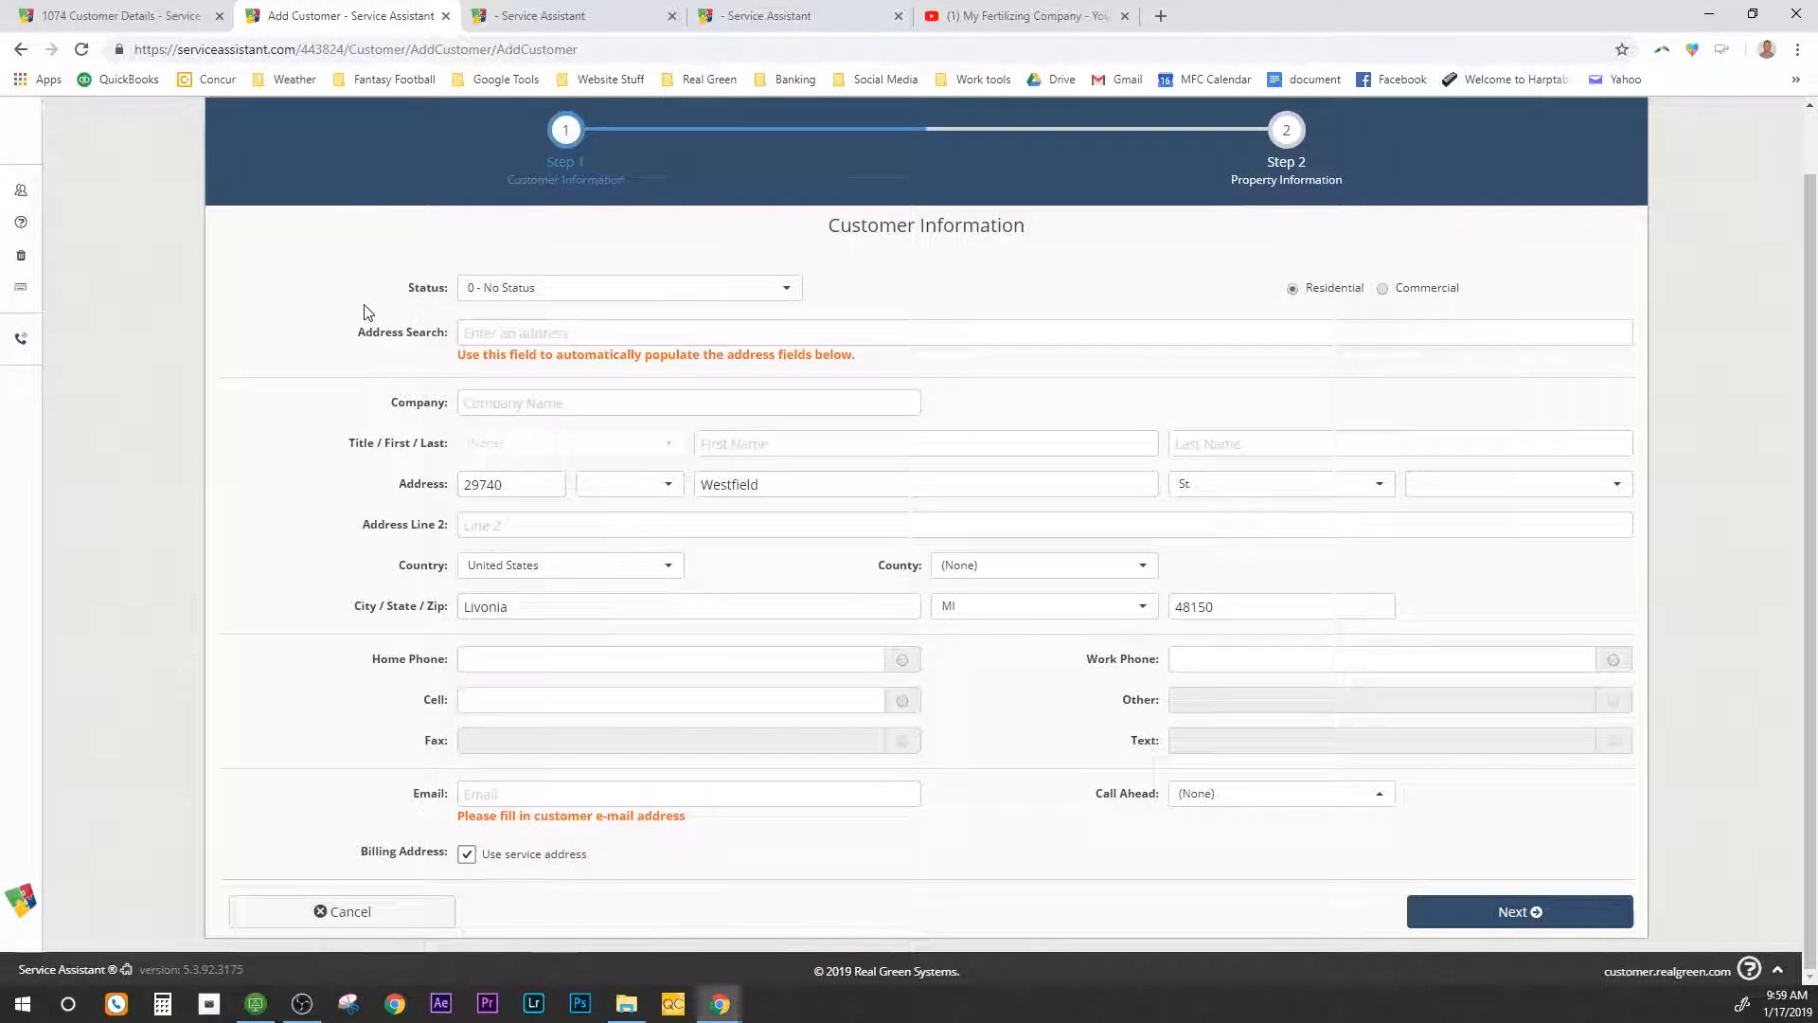
click(483, 291)
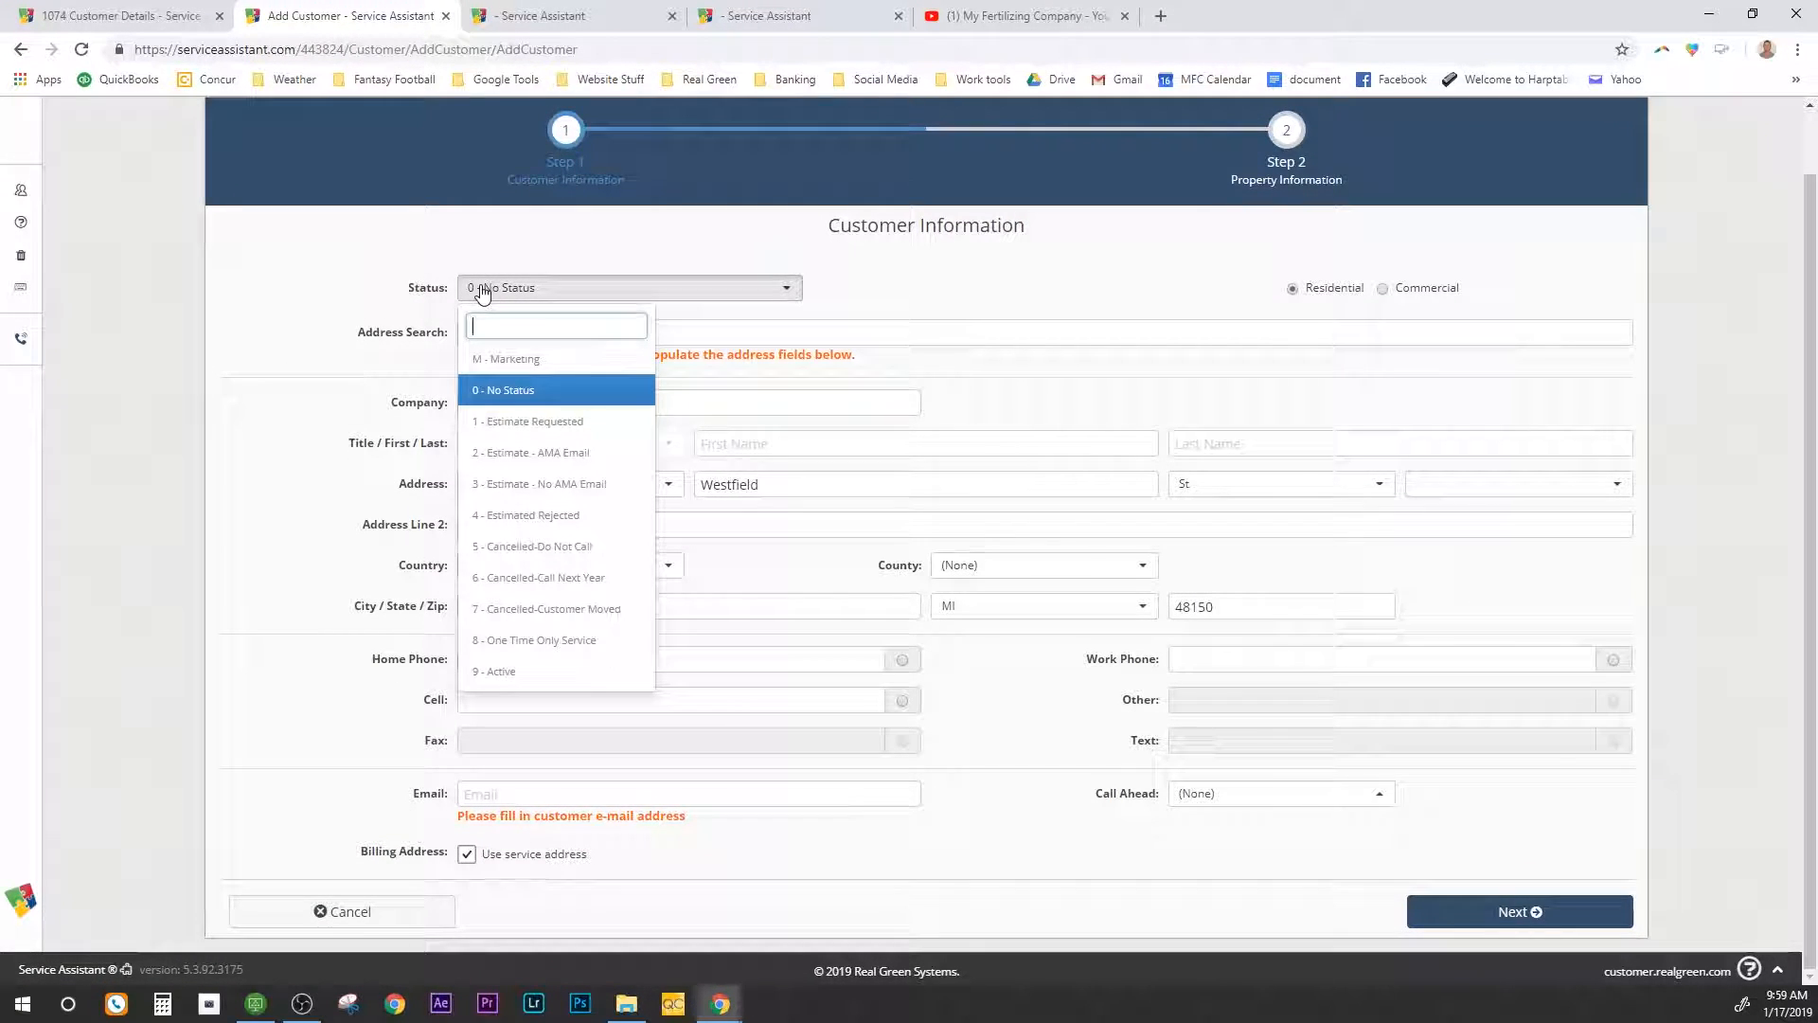
click(524, 436)
click(507, 339)
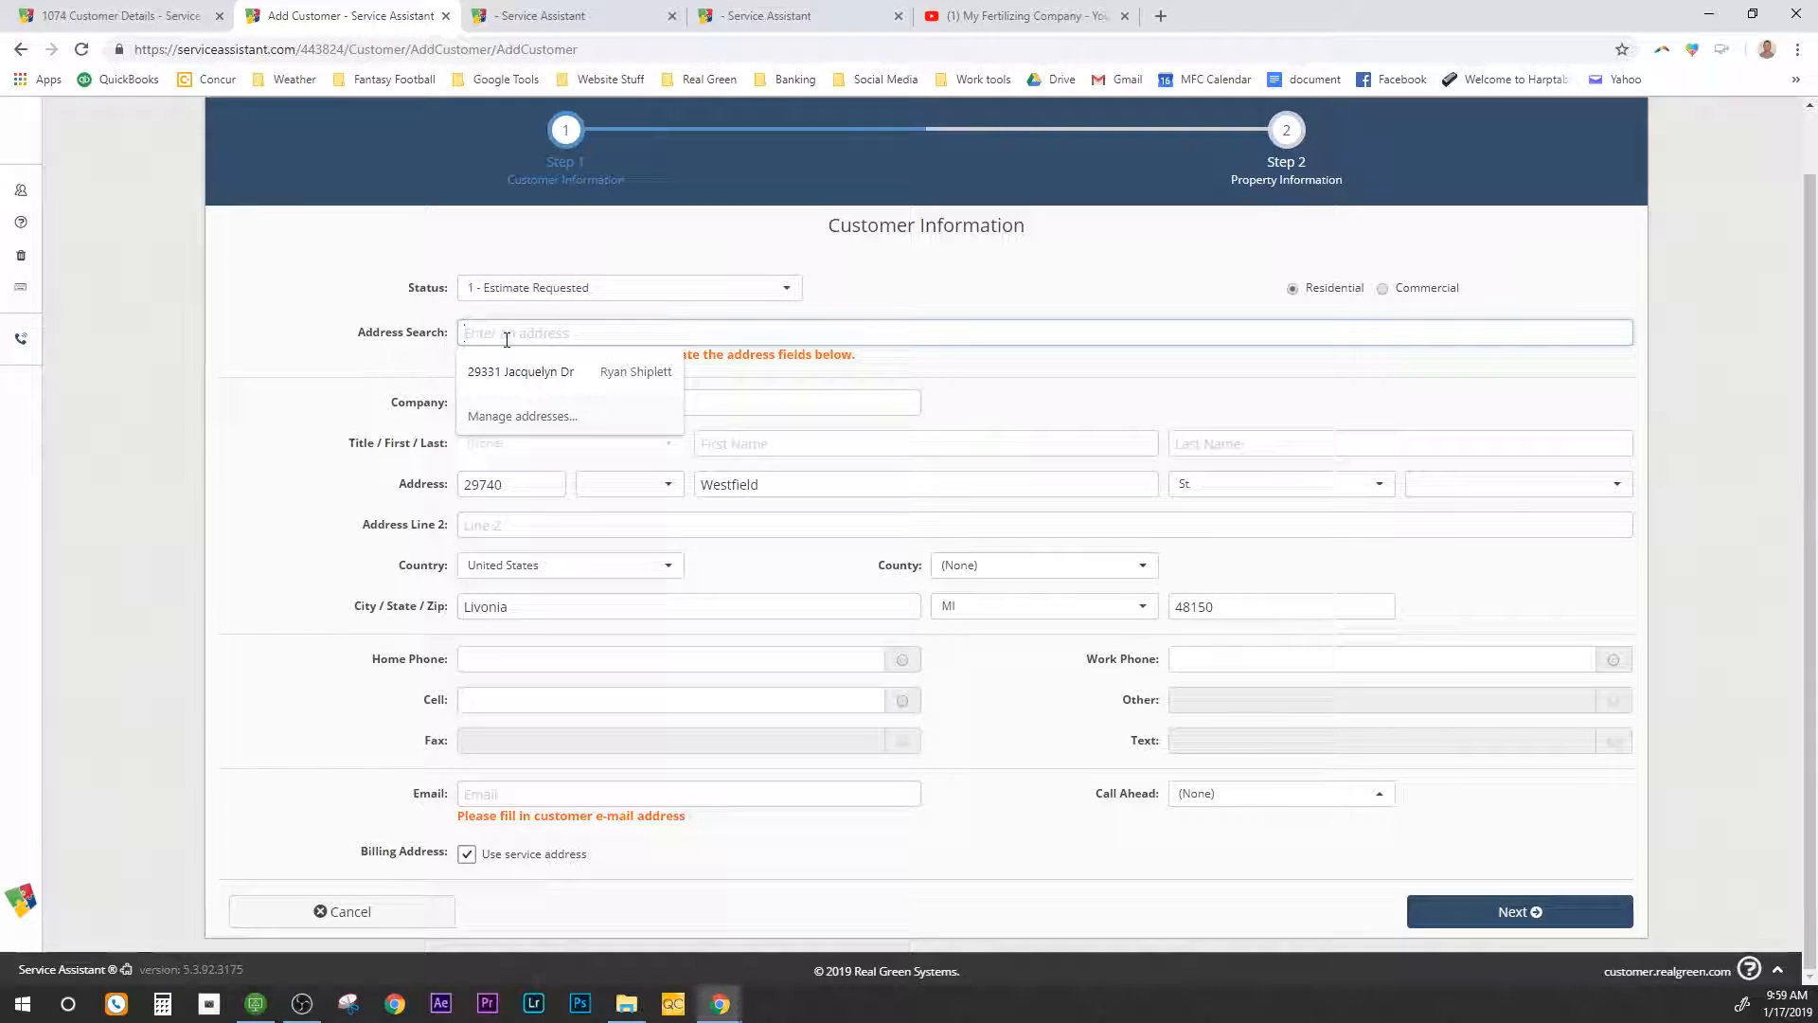
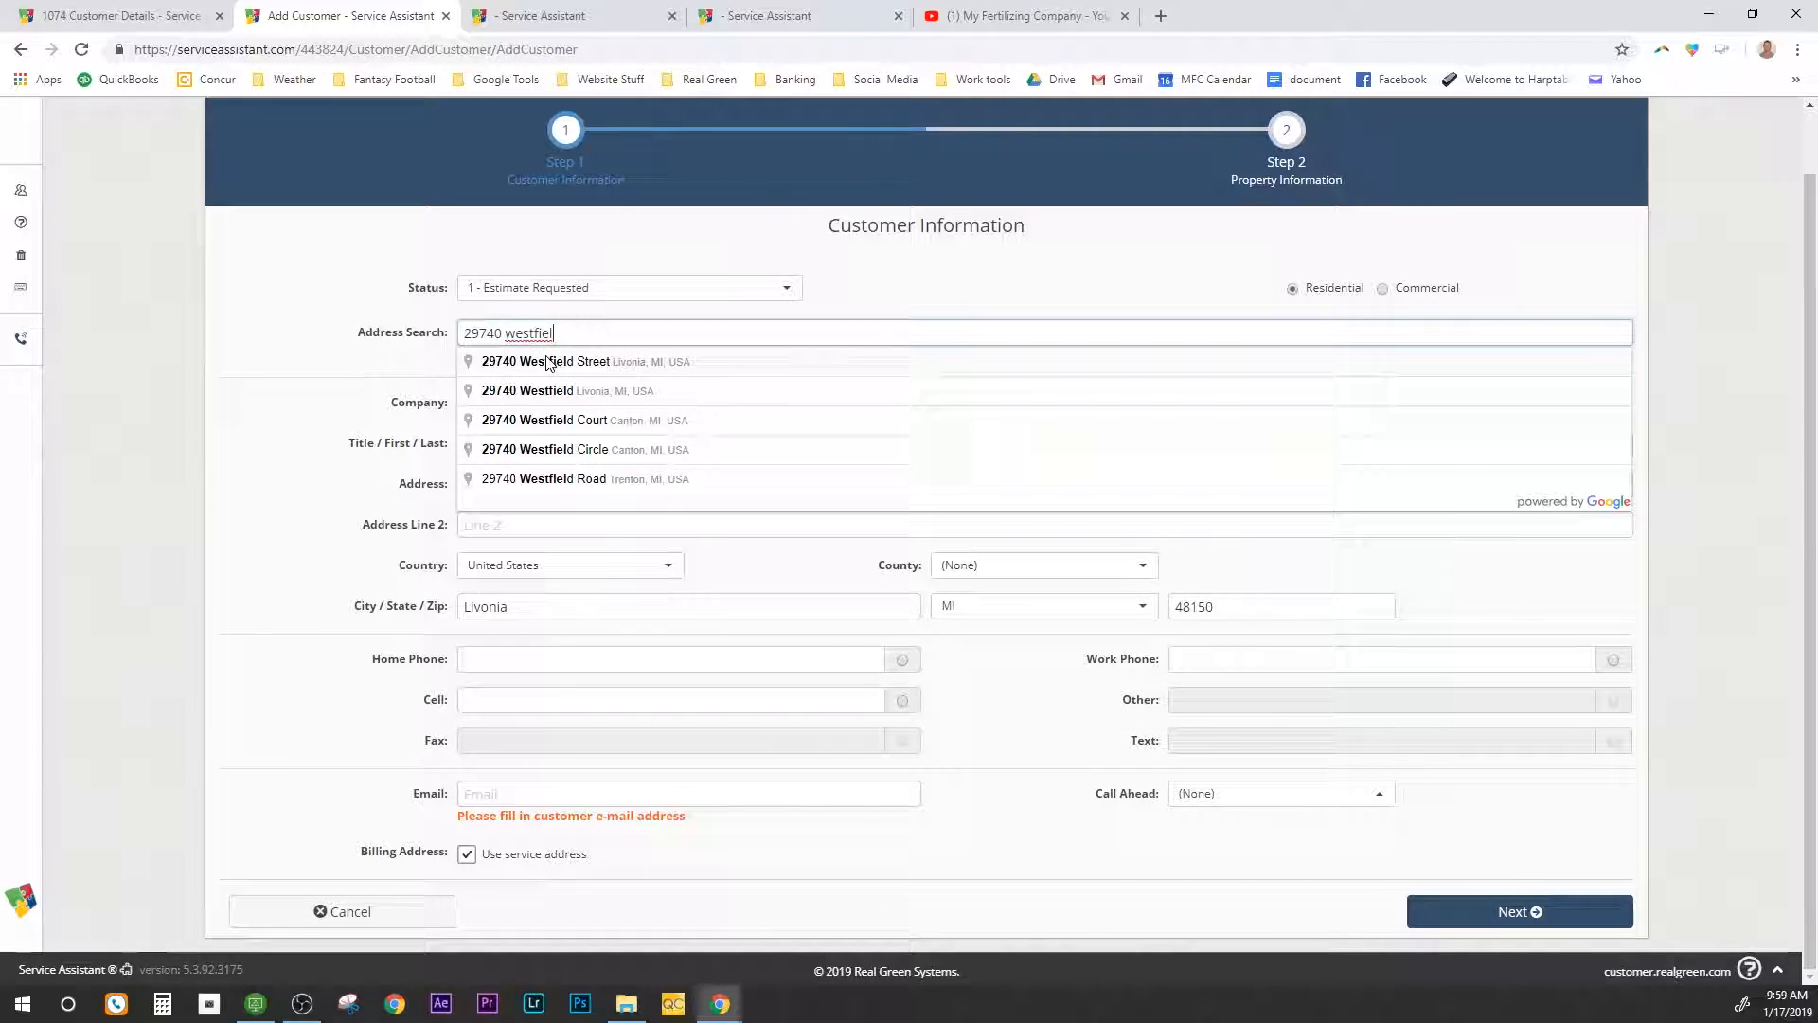
click(530, 361)
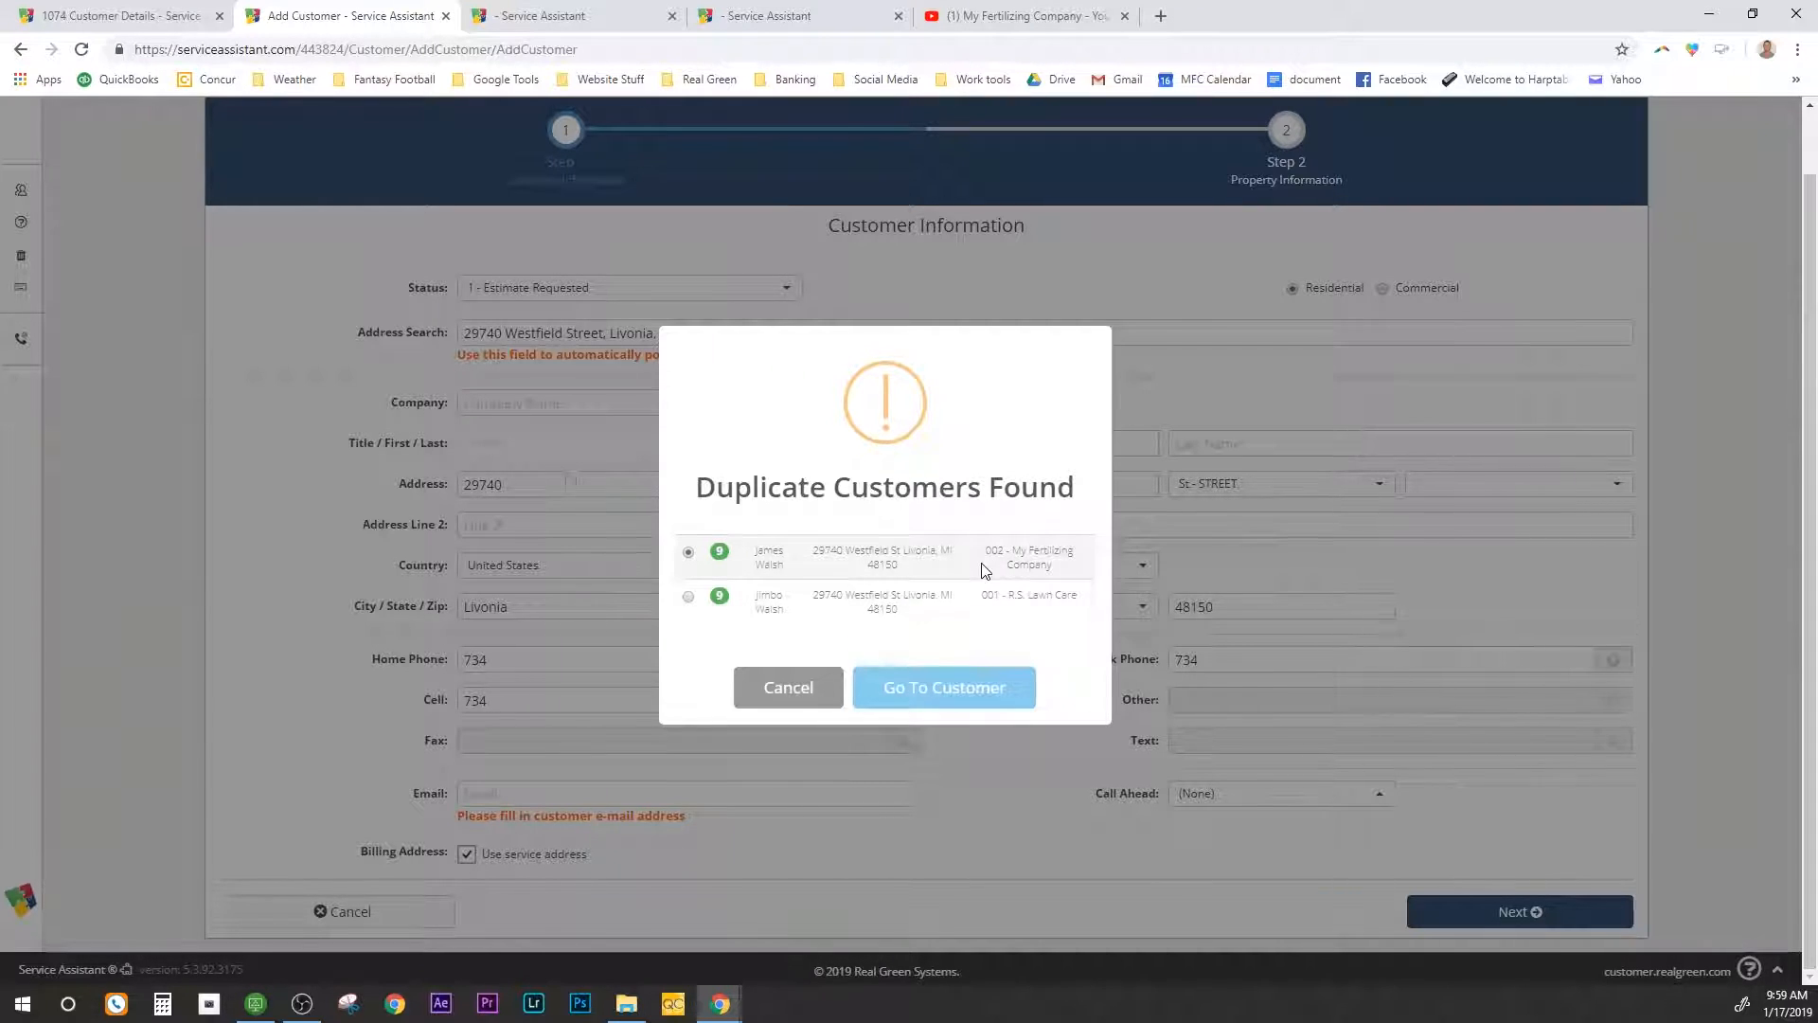
Step: Dismiss the duplicate-customers warning and enter the customer's first and last name
click(800, 694)
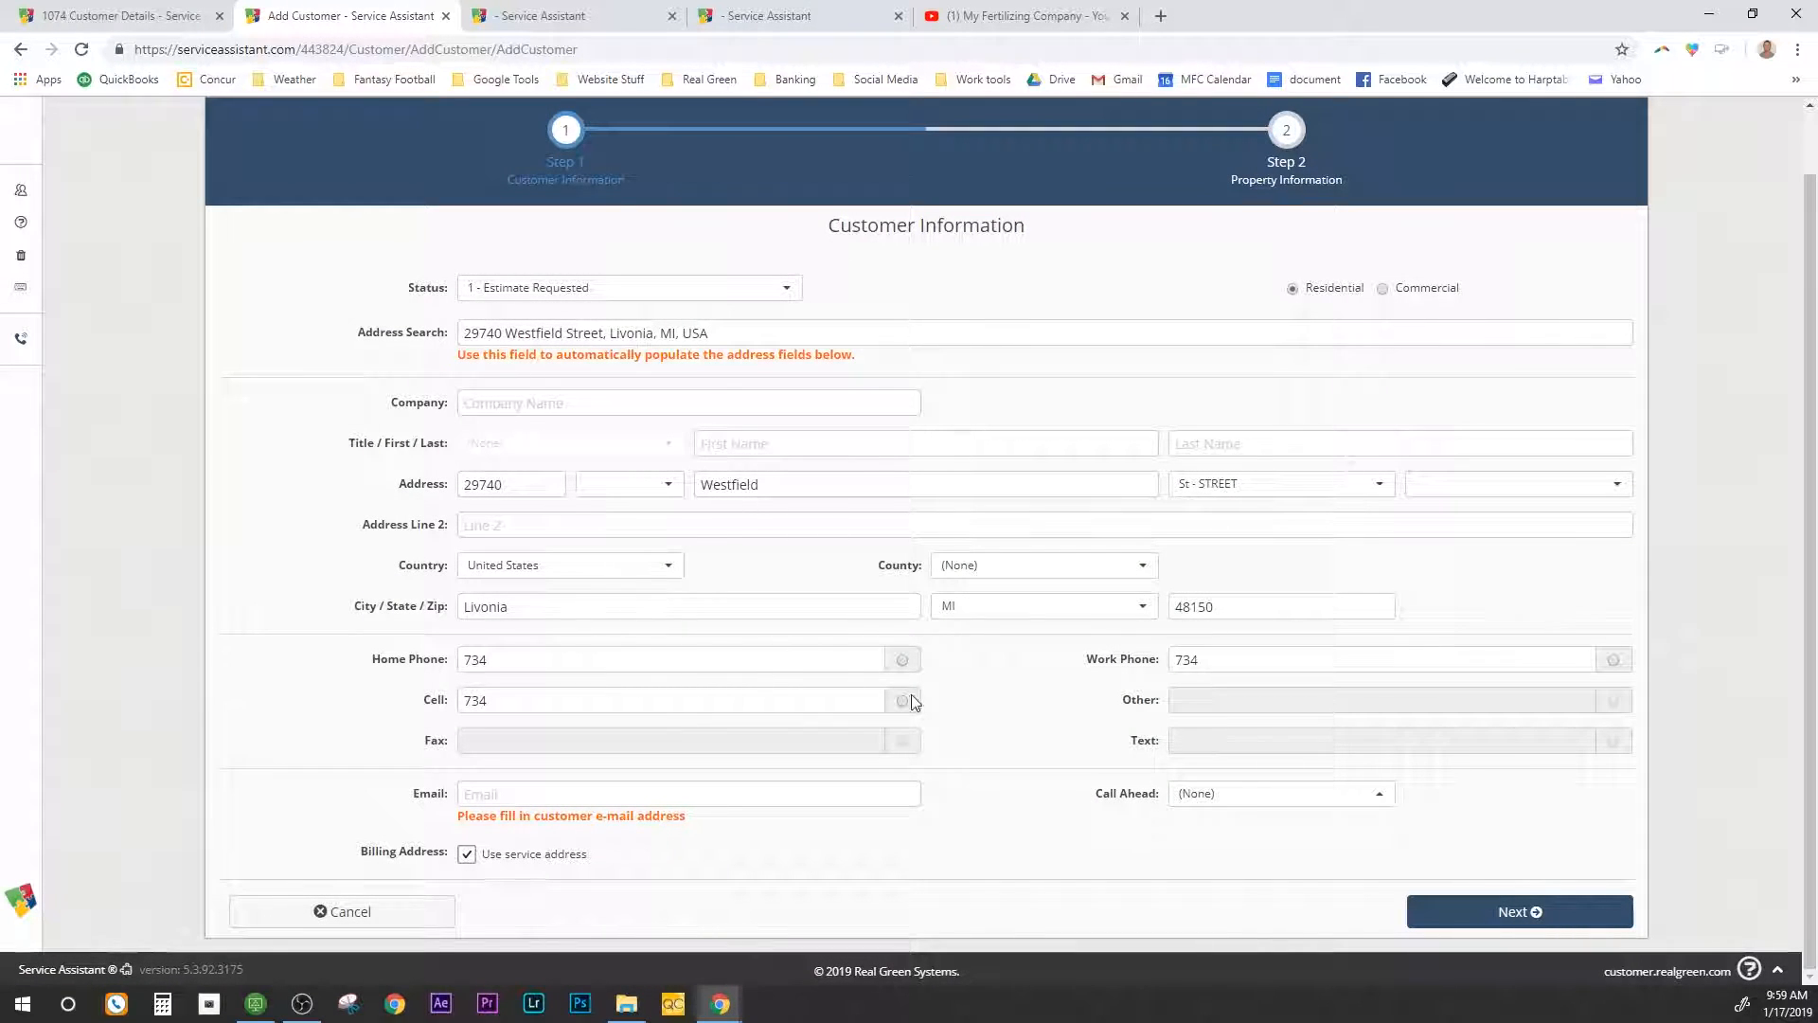
click(768, 445)
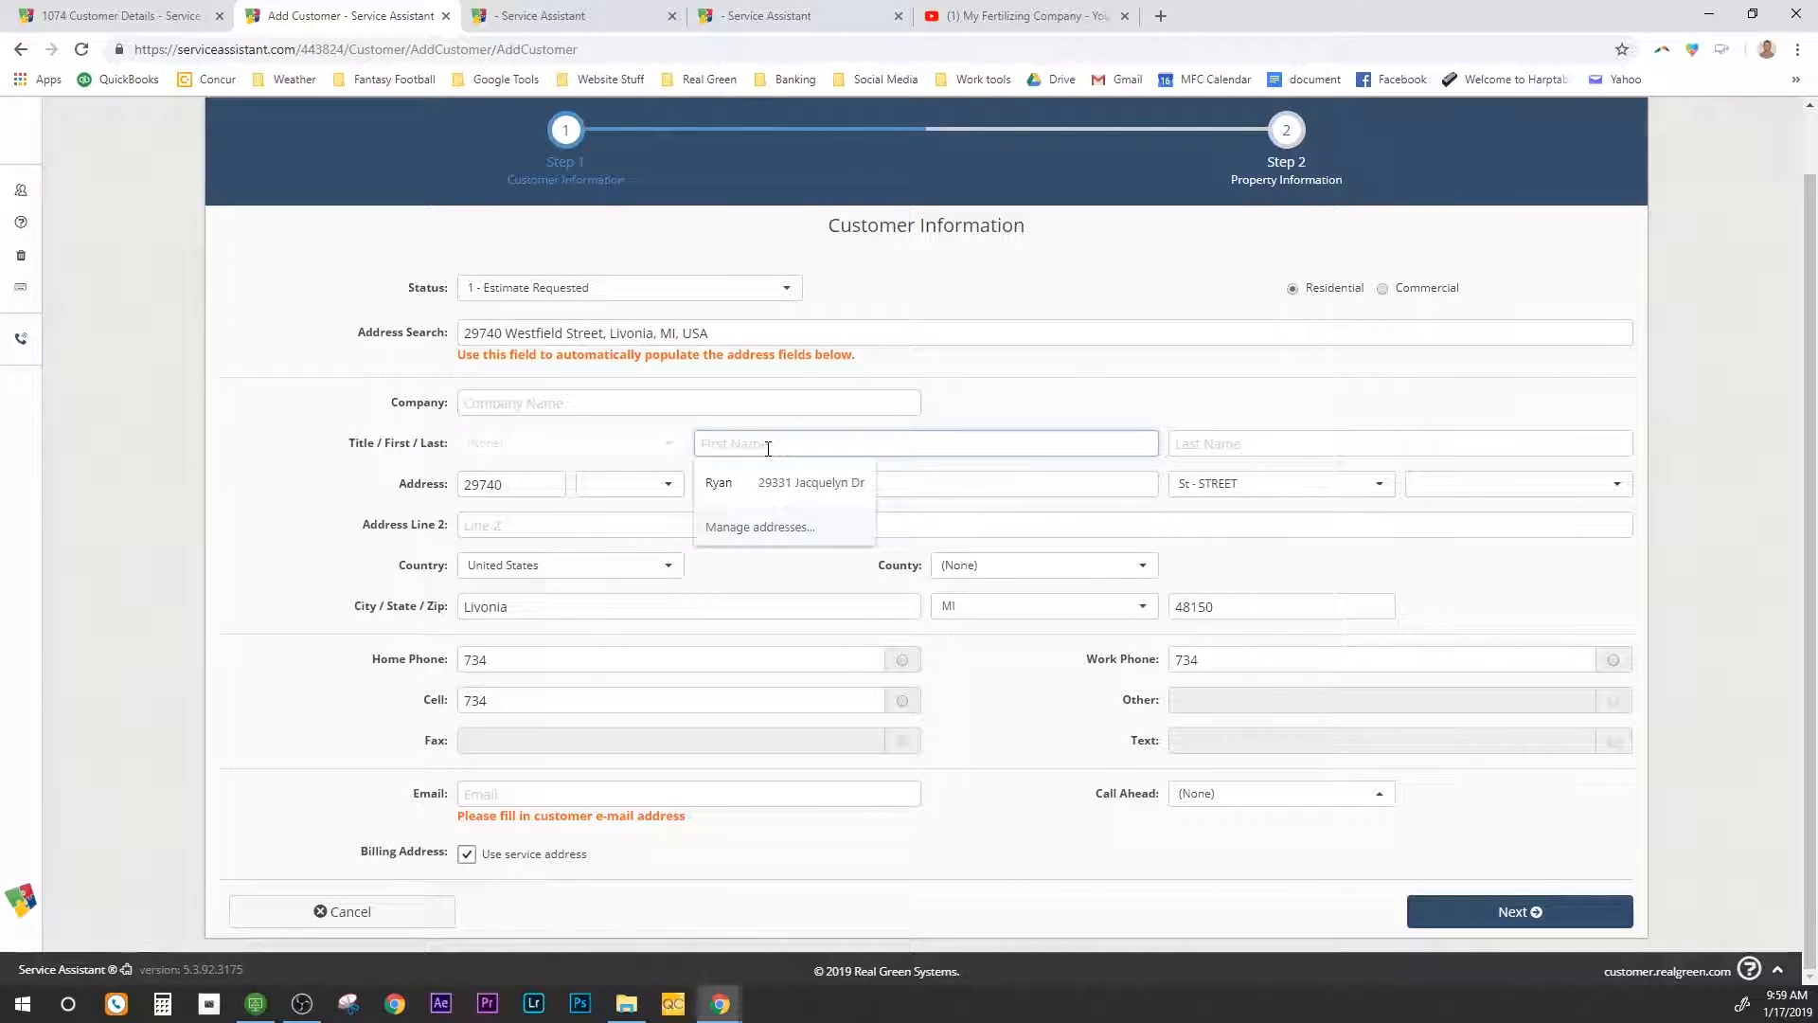
text(Jimbo)
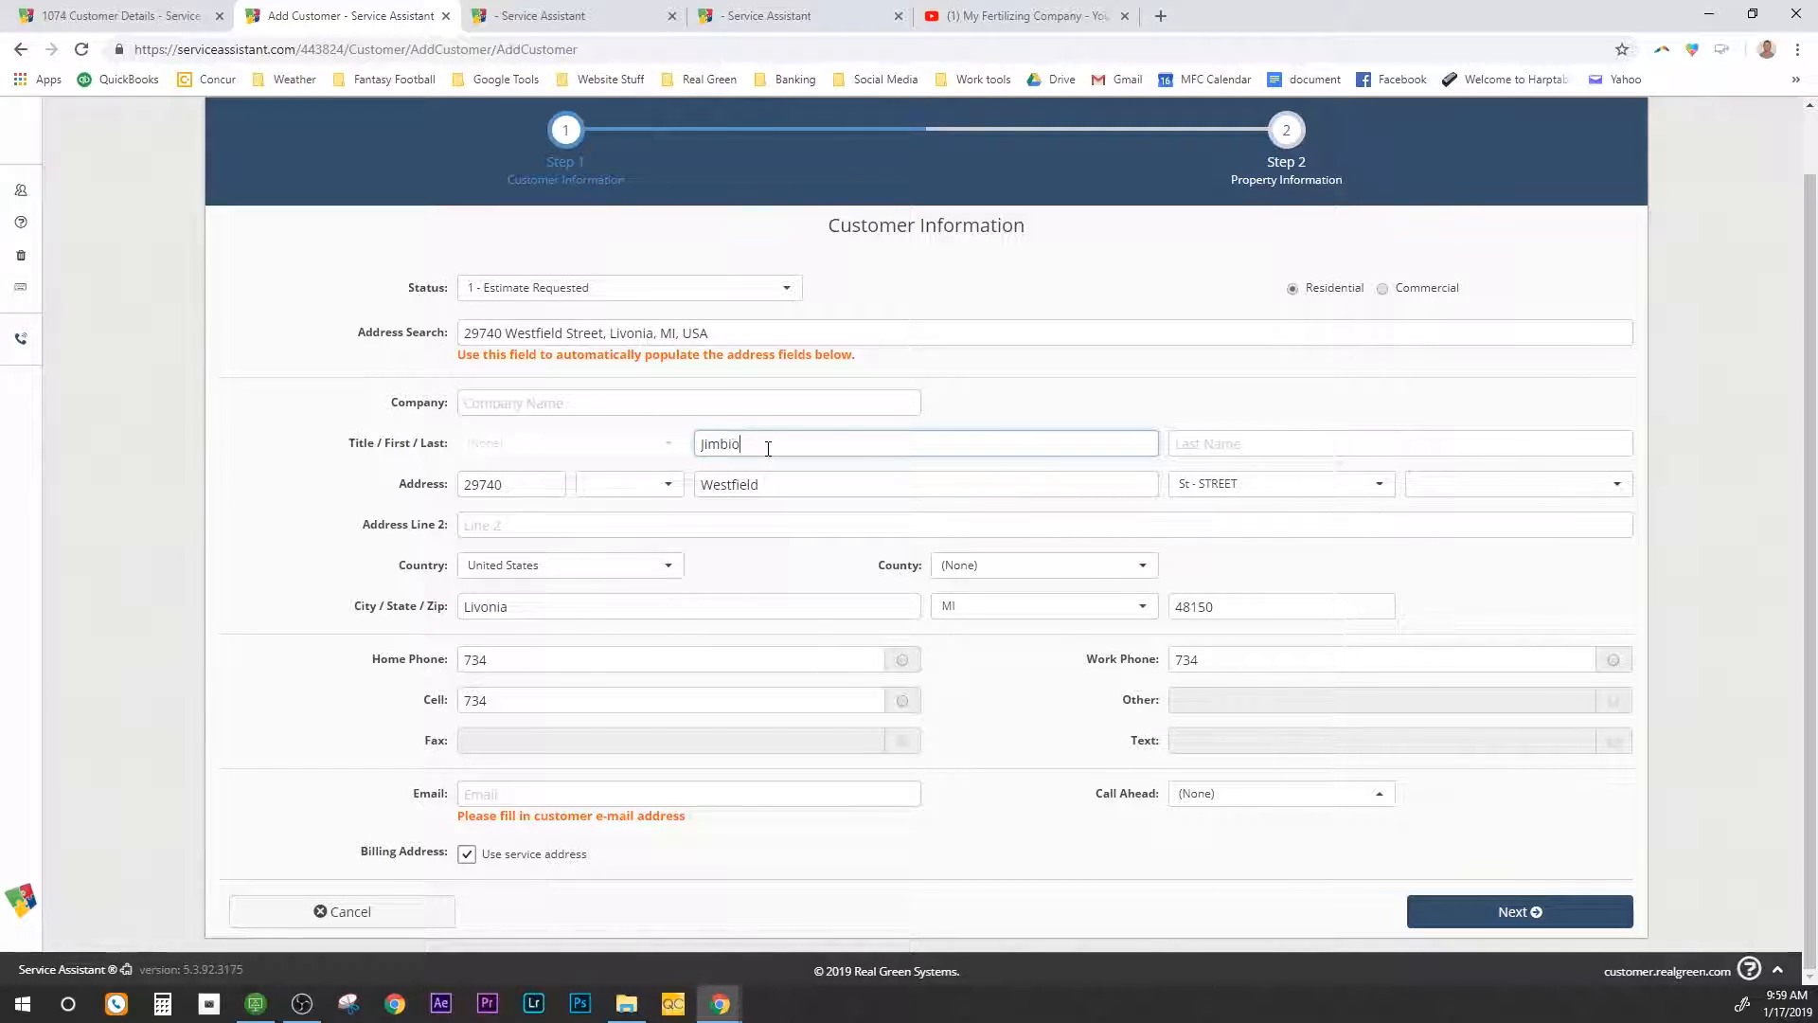
key(Tab)
text(Awesome)
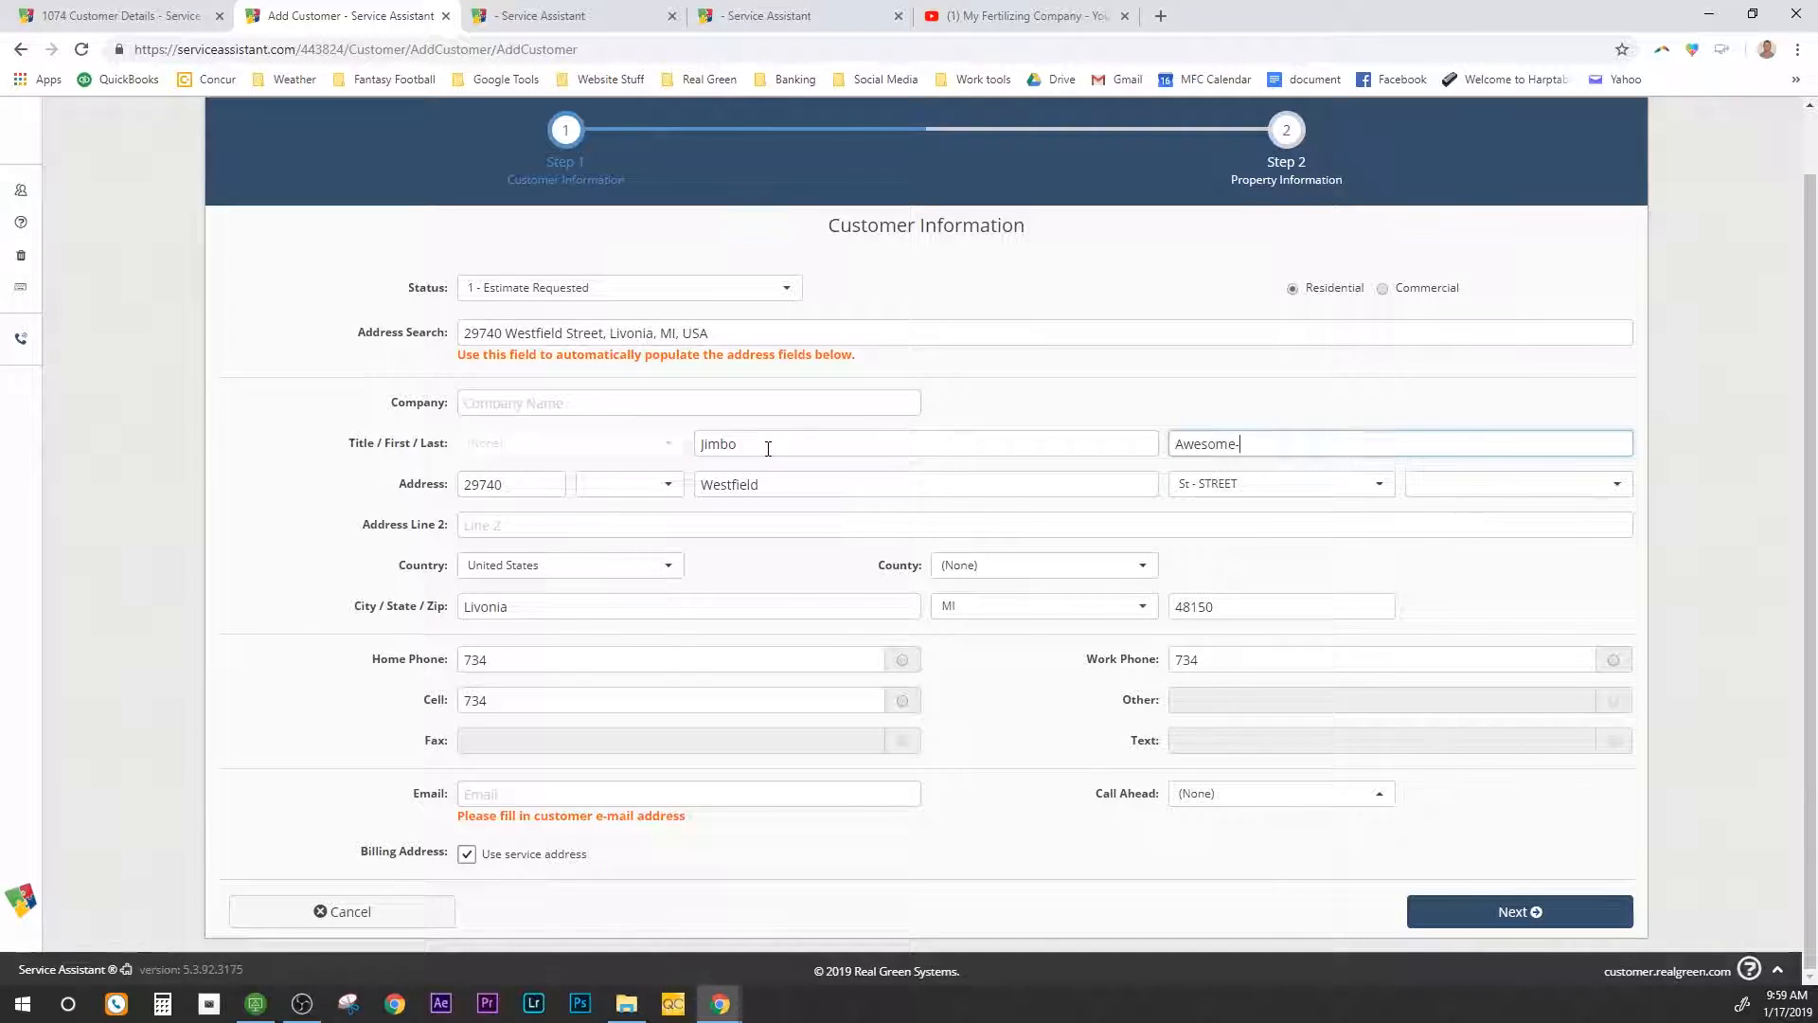
text(-O)
key(Tab)
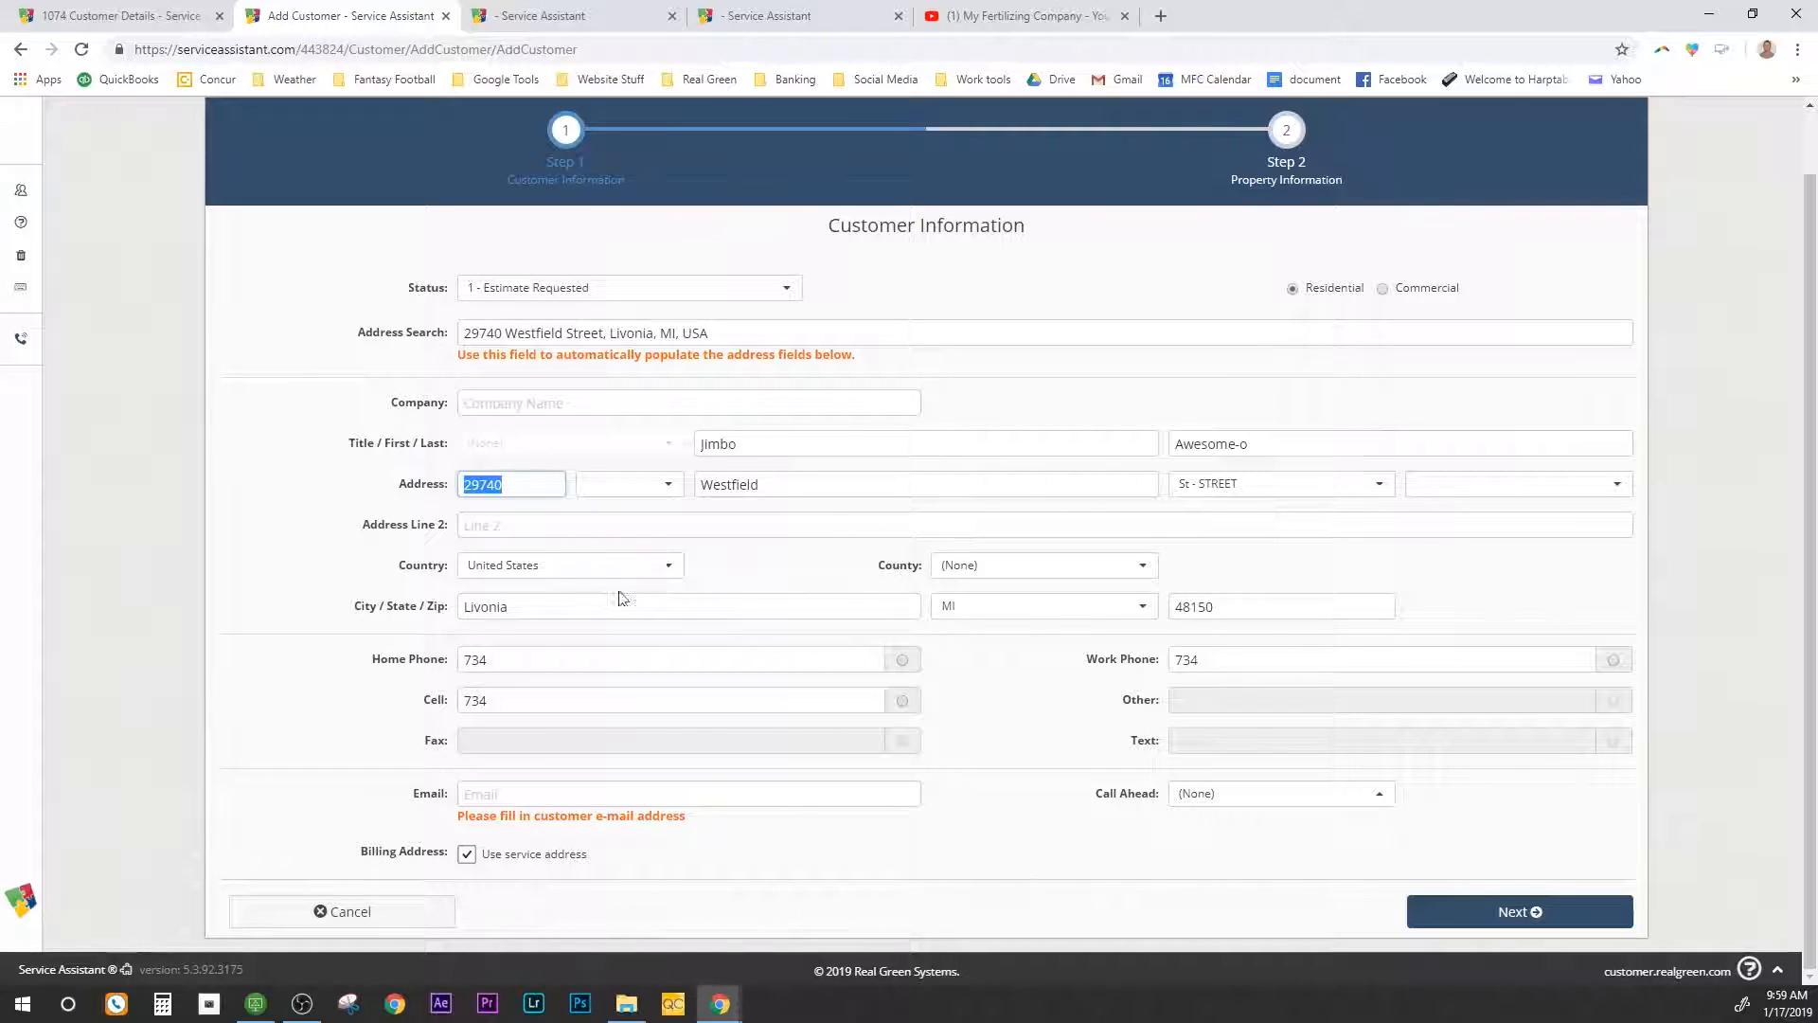
Step: Enter the customer's home and cell phone numbers and flag the cell number
click(539, 664)
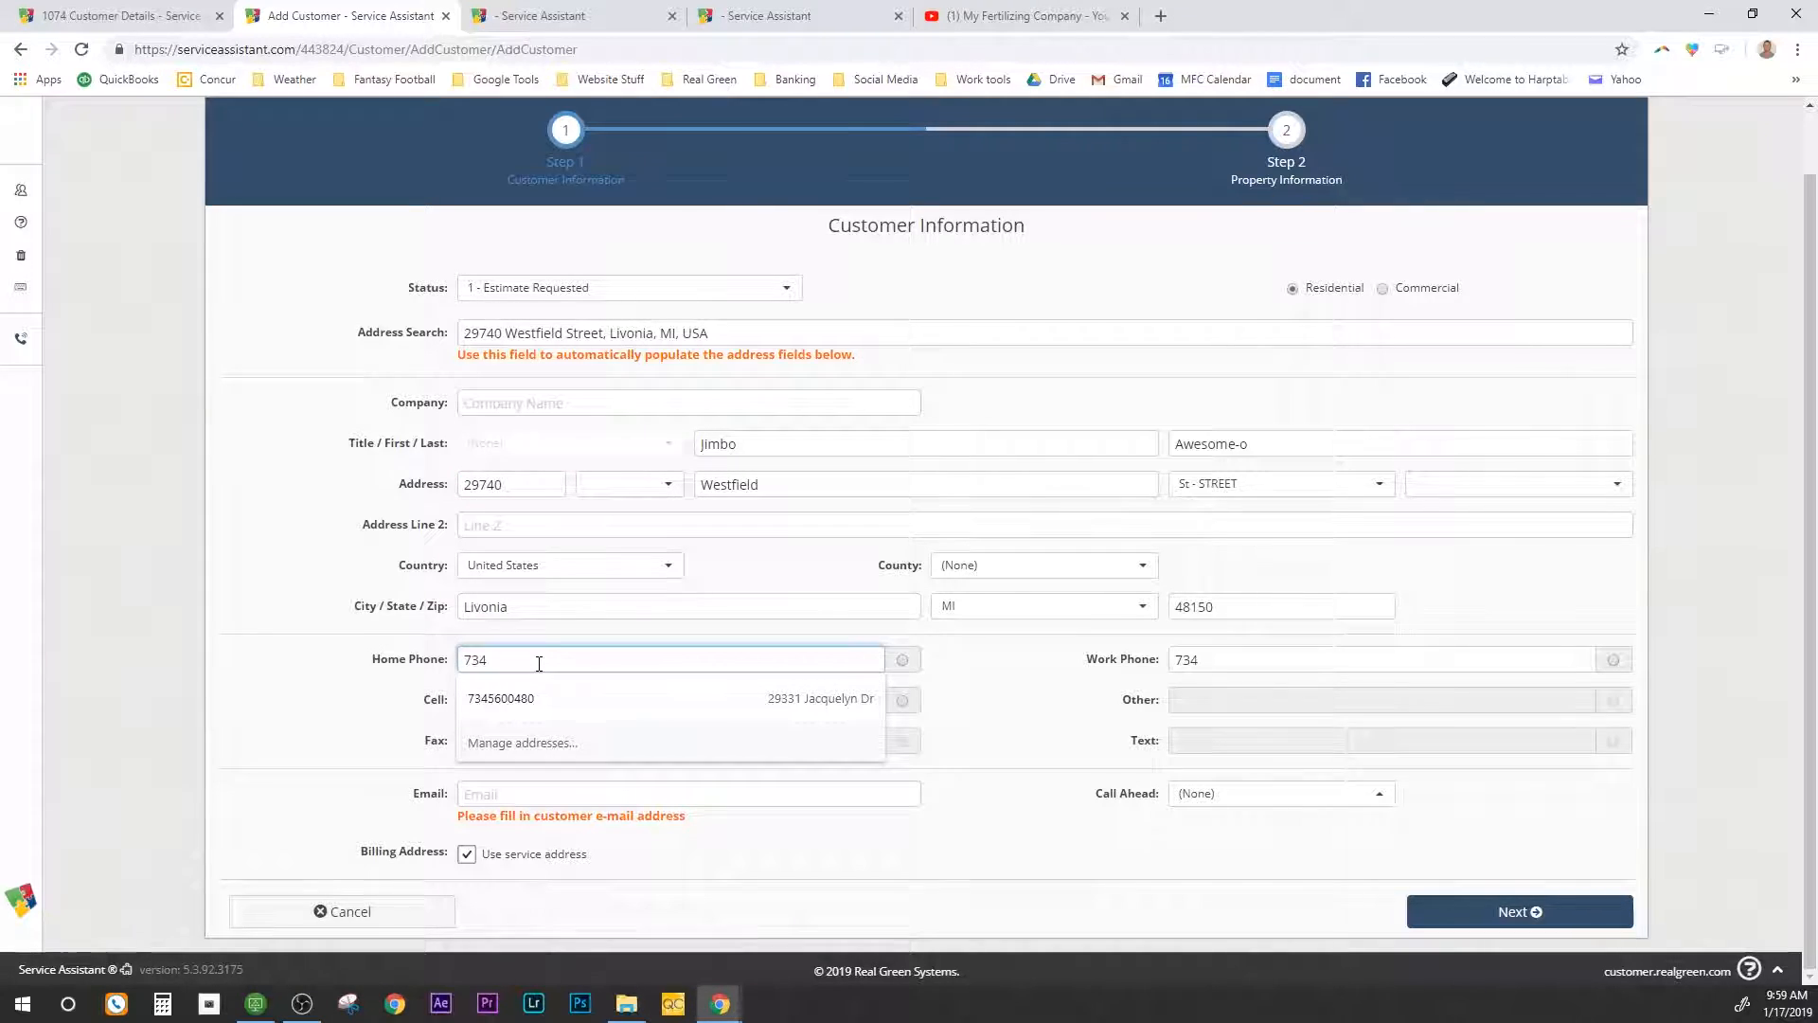
text(5551212)
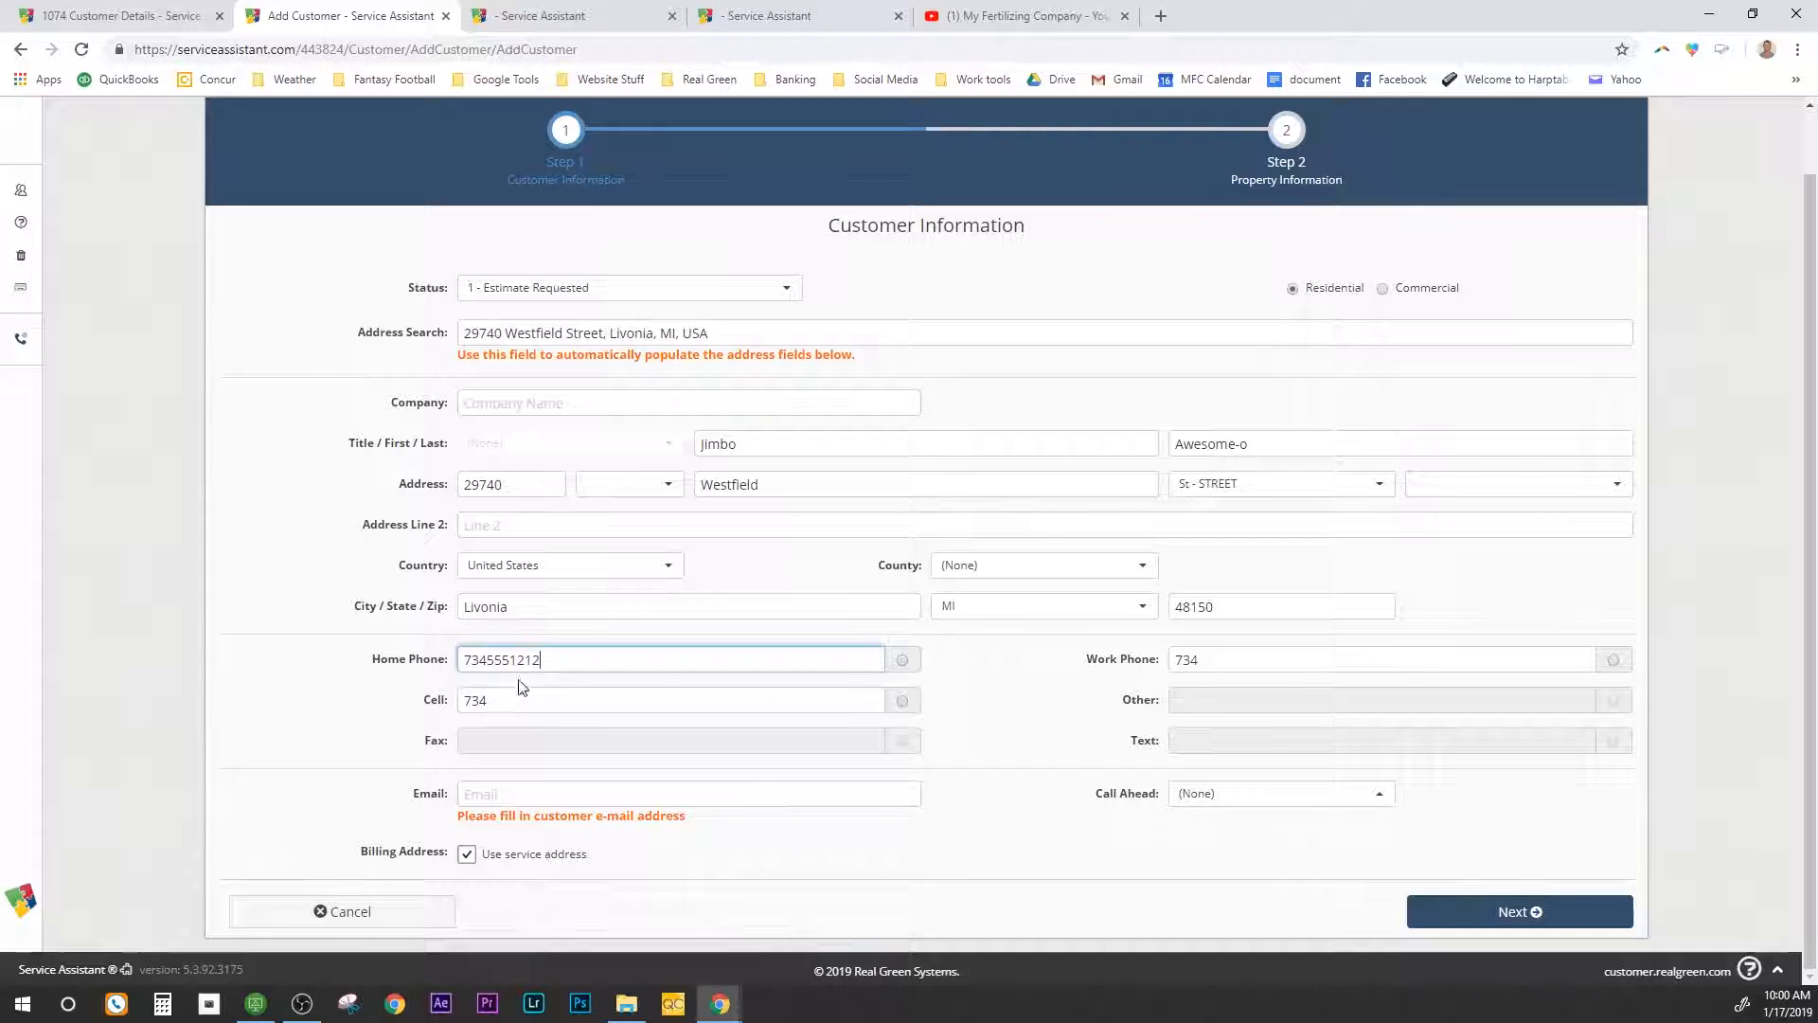
click(509, 695)
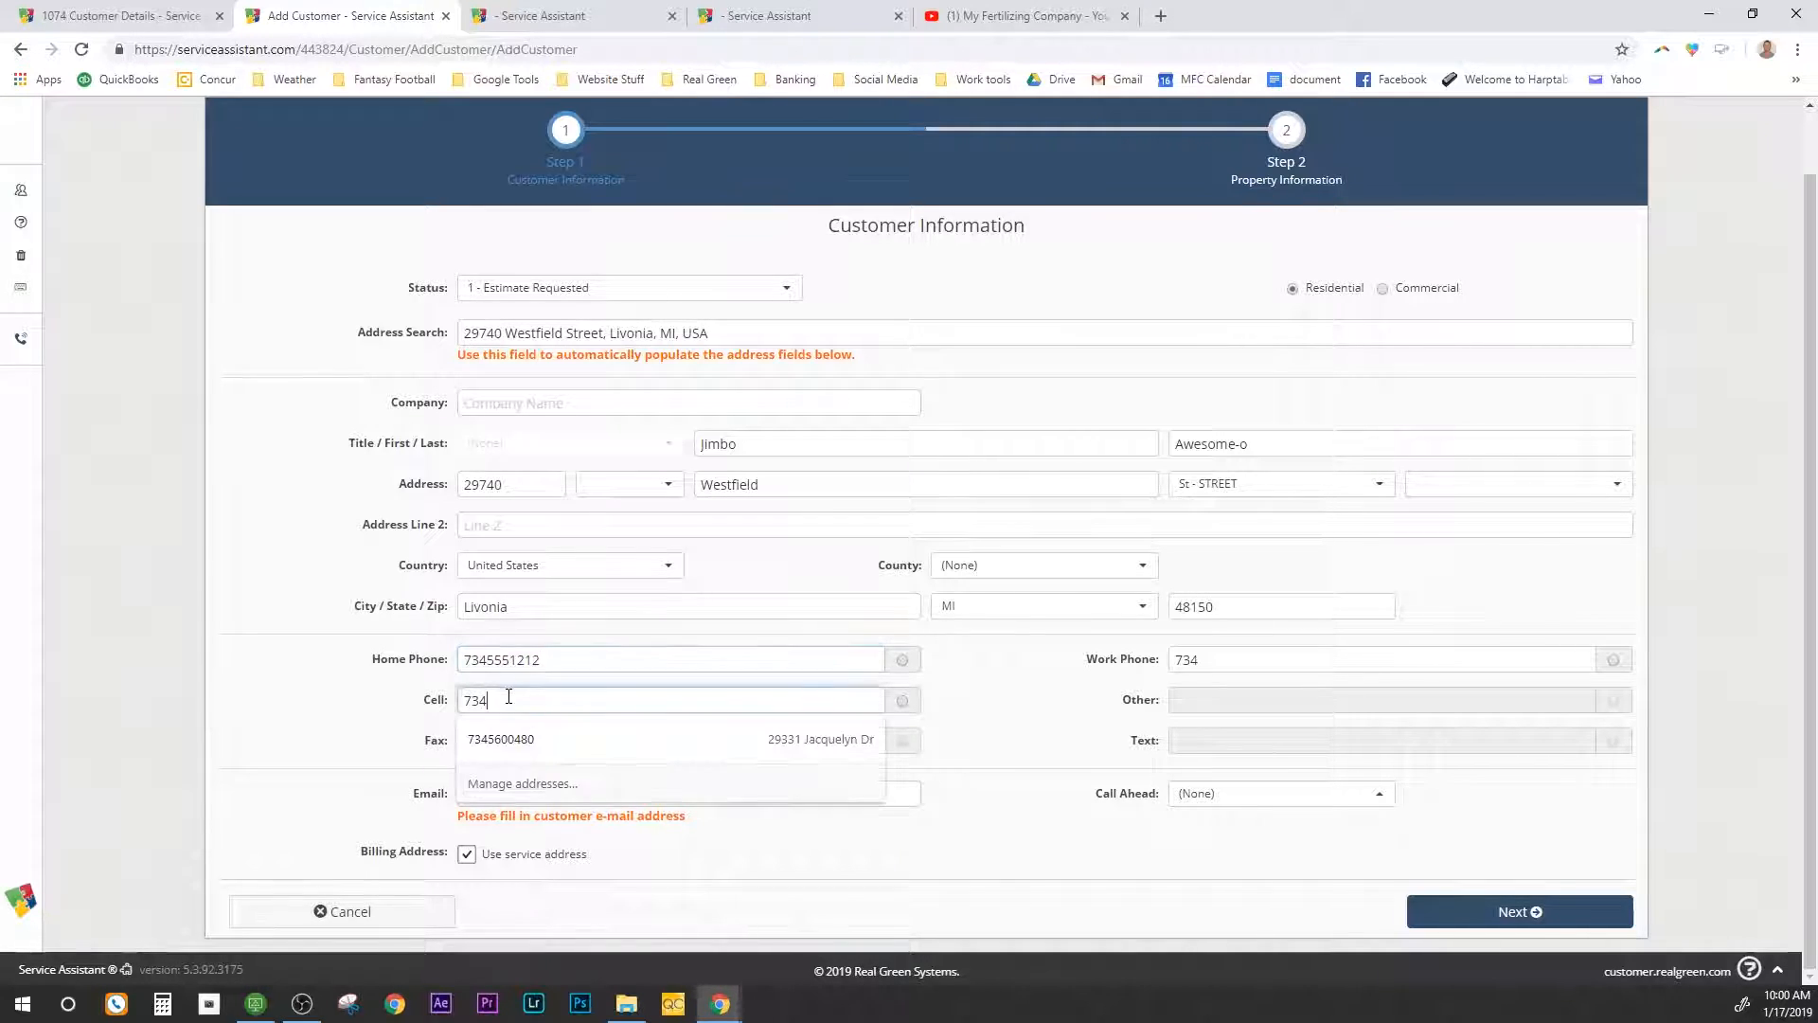
text(3666666)
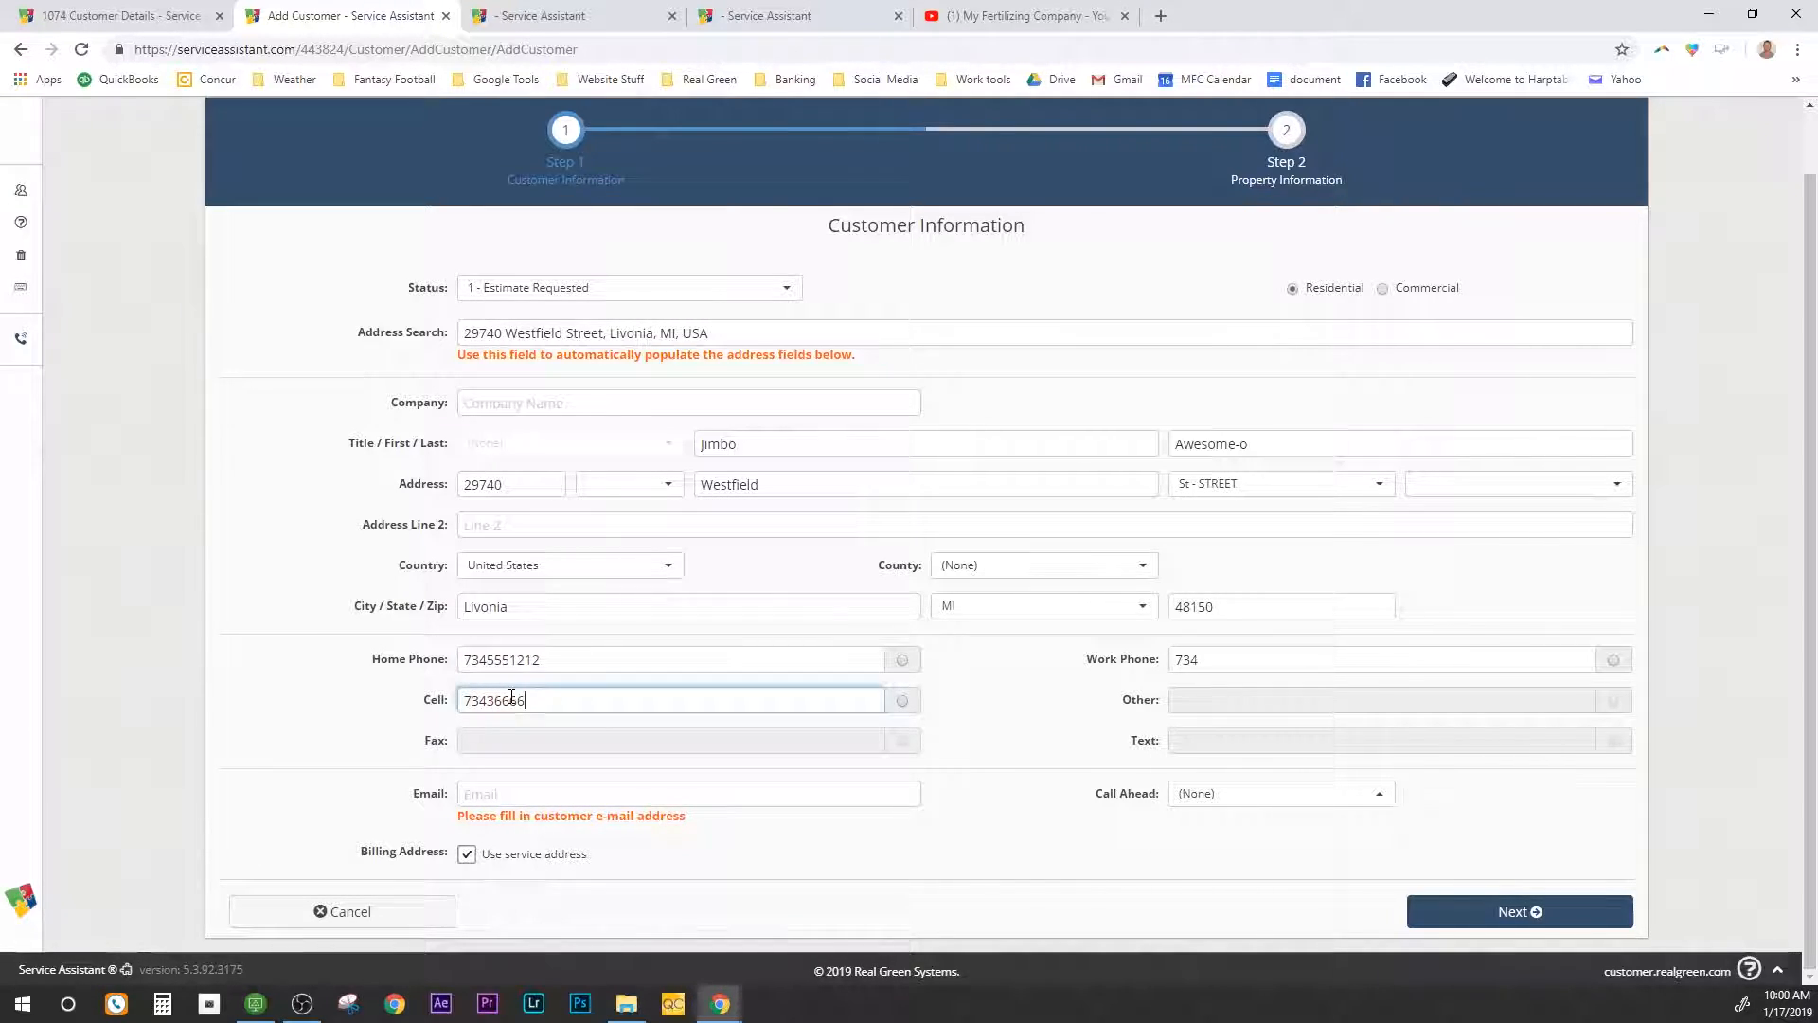
click(904, 701)
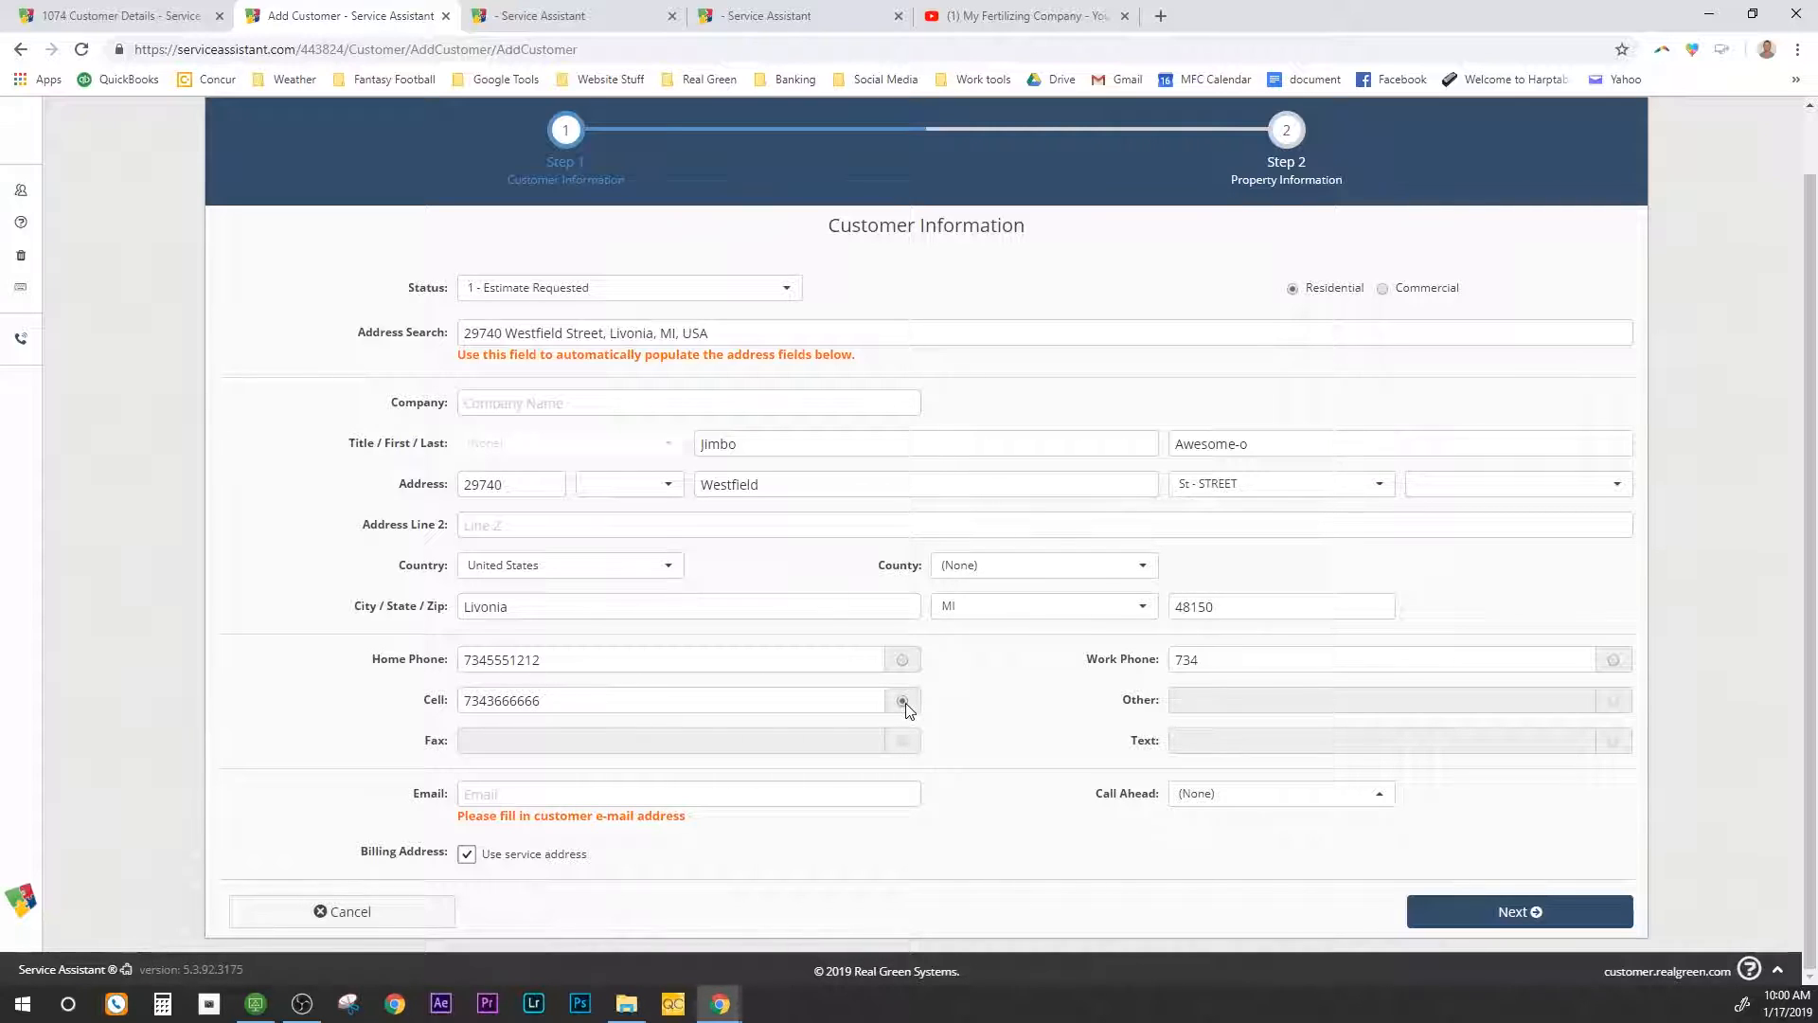
click(567, 798)
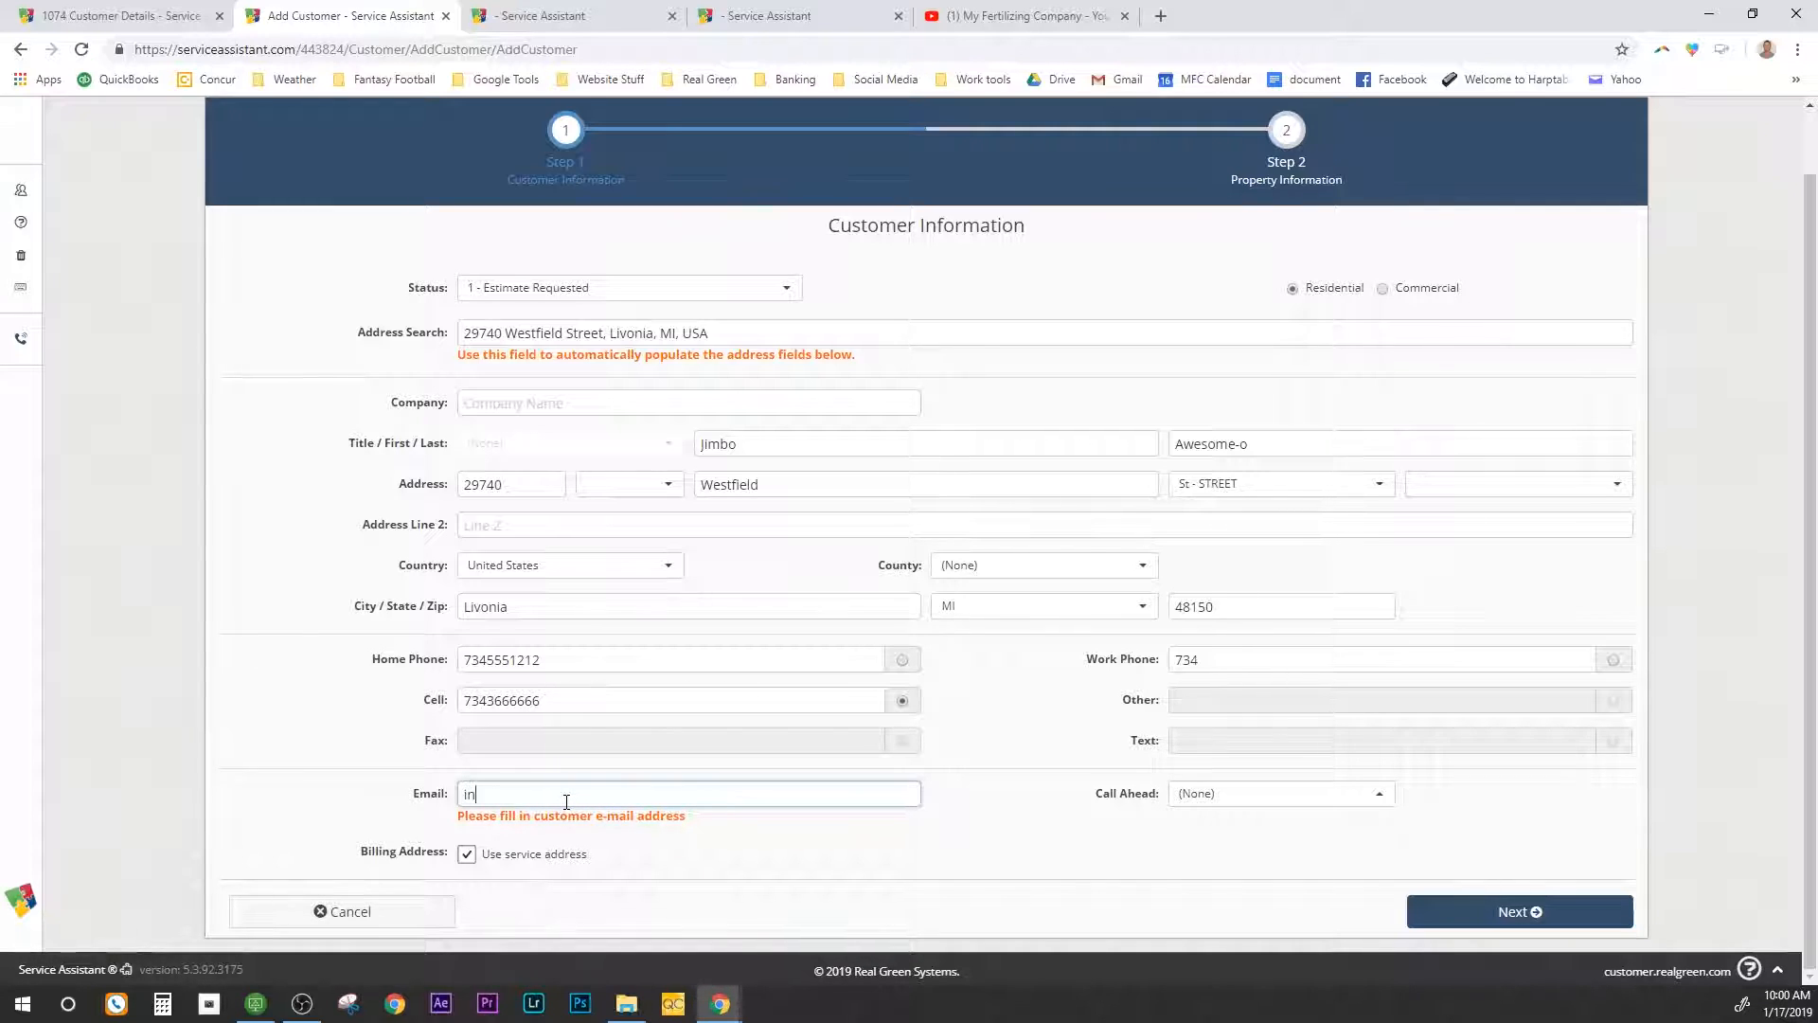
Step: Enter the customer's e-mail address and keep billing set to the service address
click(467, 854)
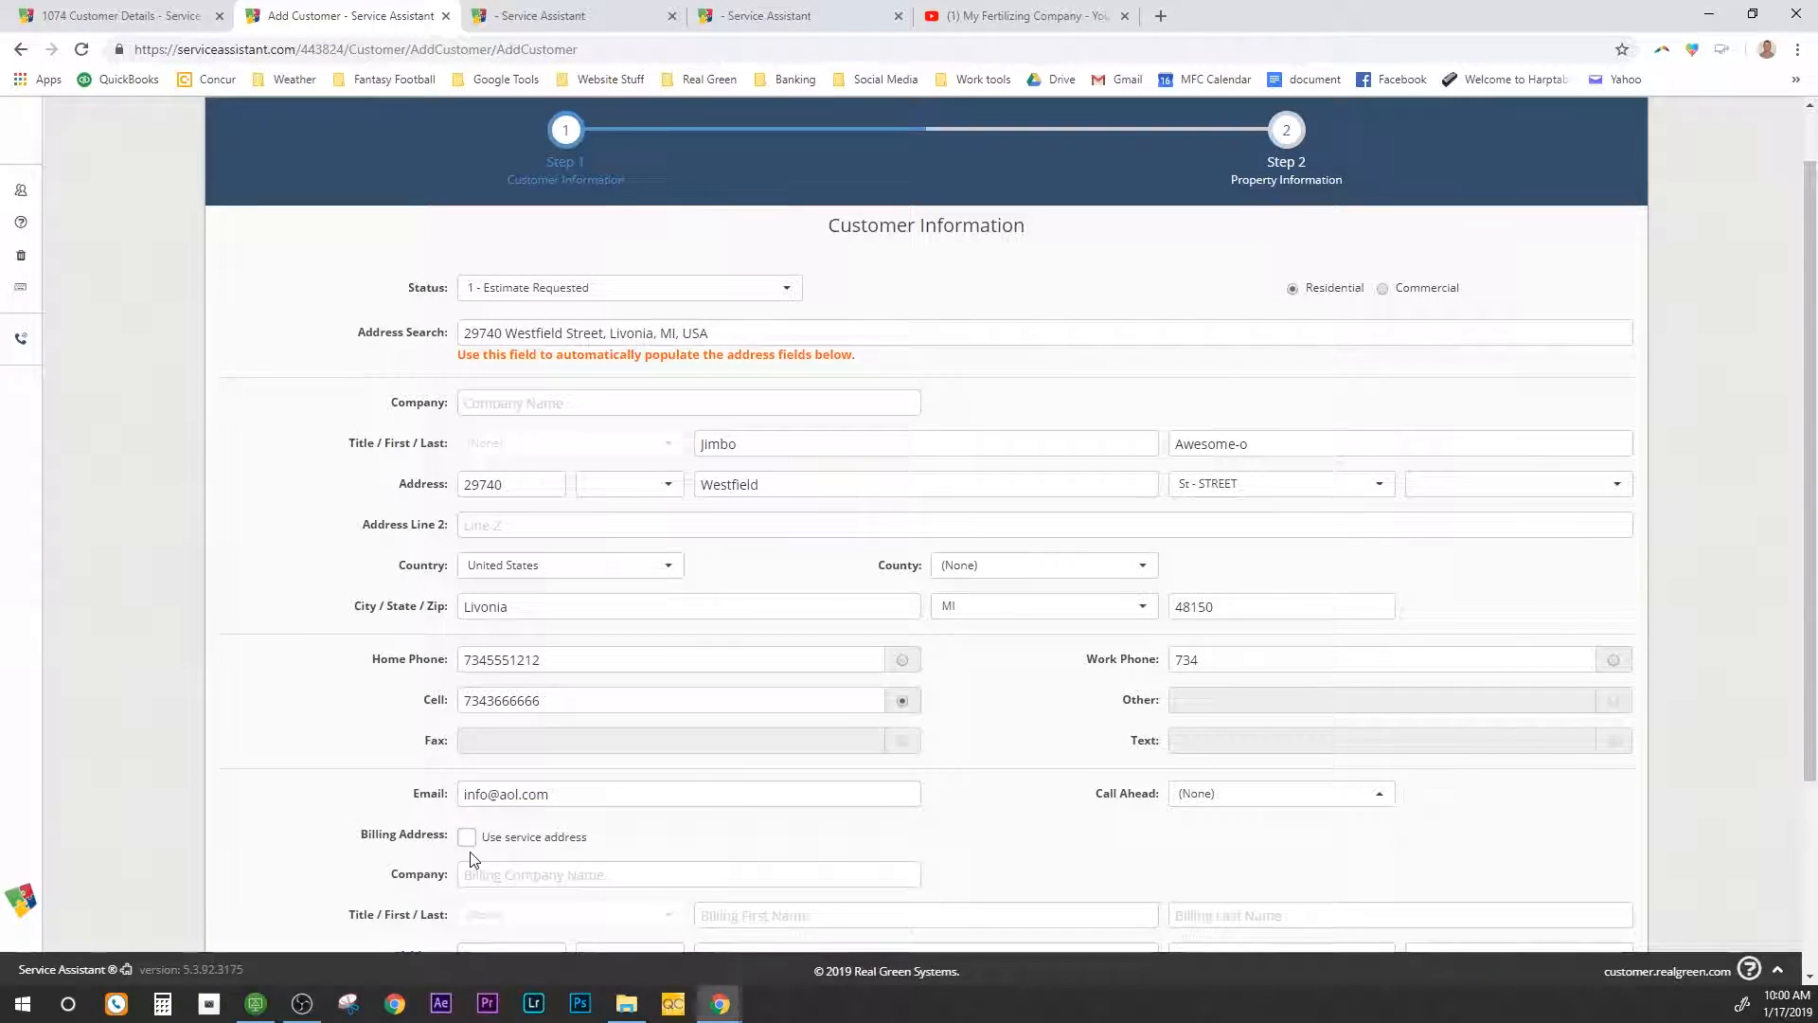
scroll(467, 854, down, 2)
scroll(398, 812, down, 1)
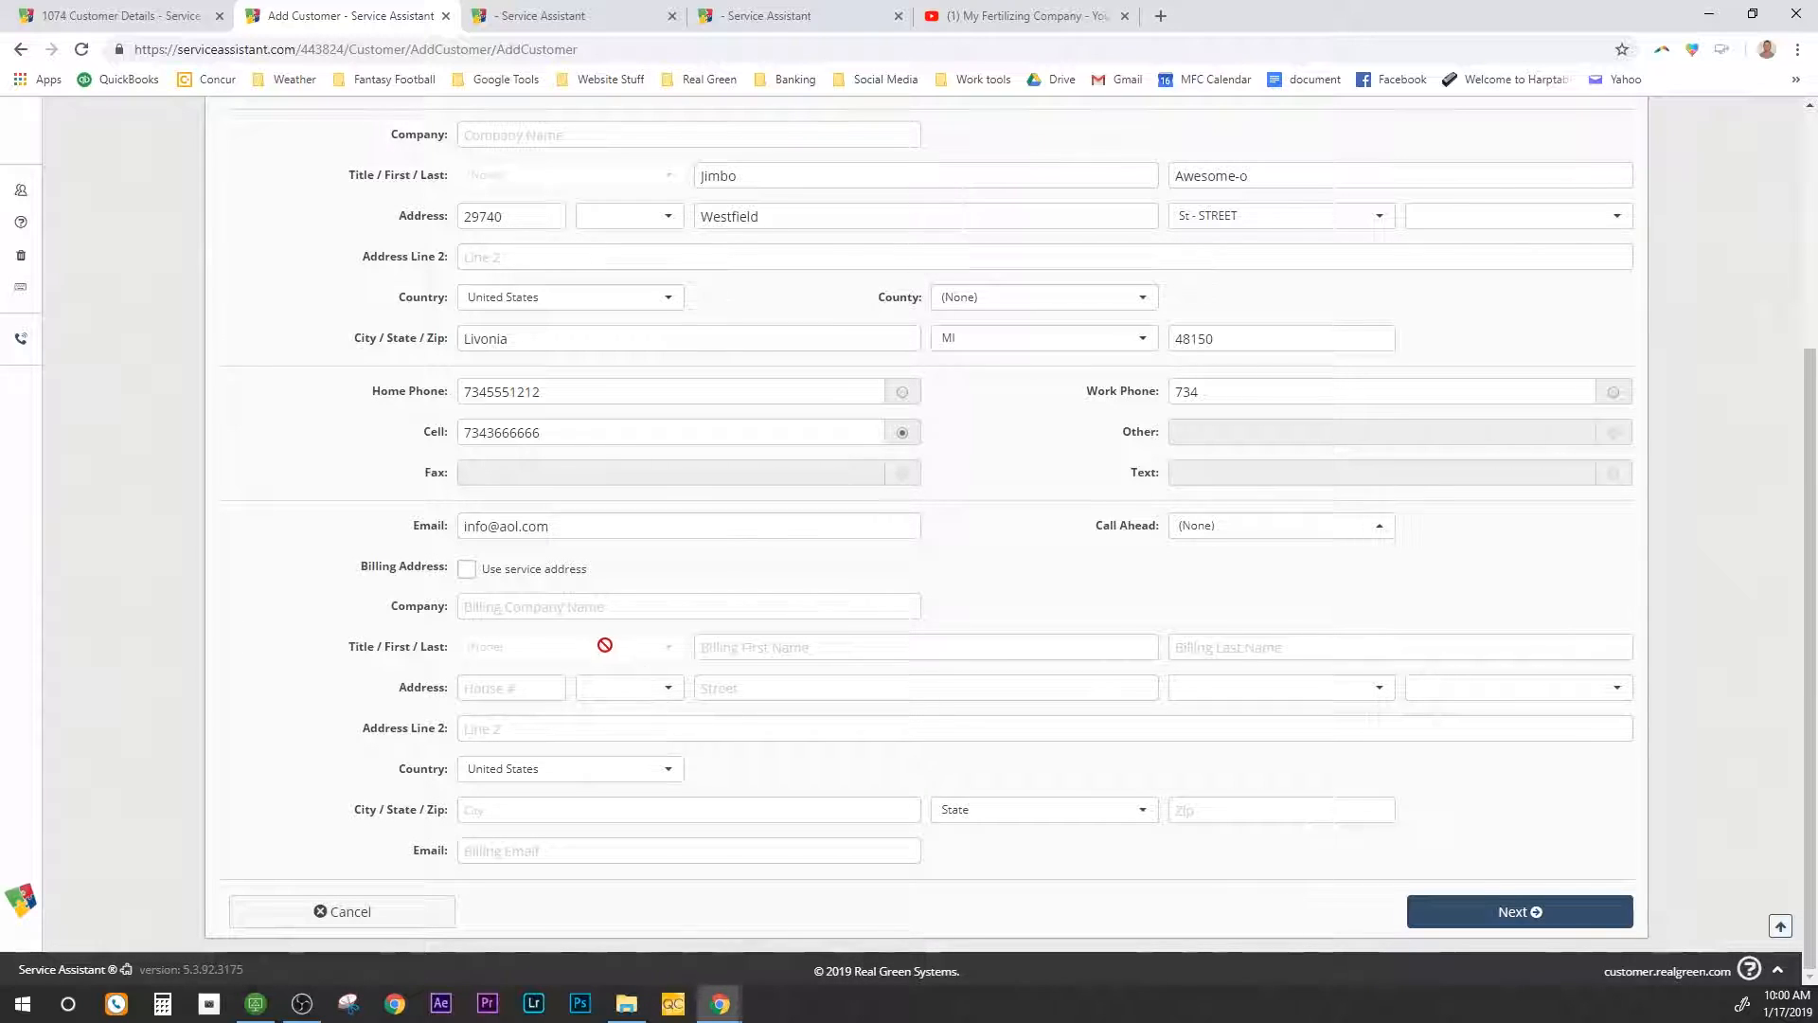
click(467, 571)
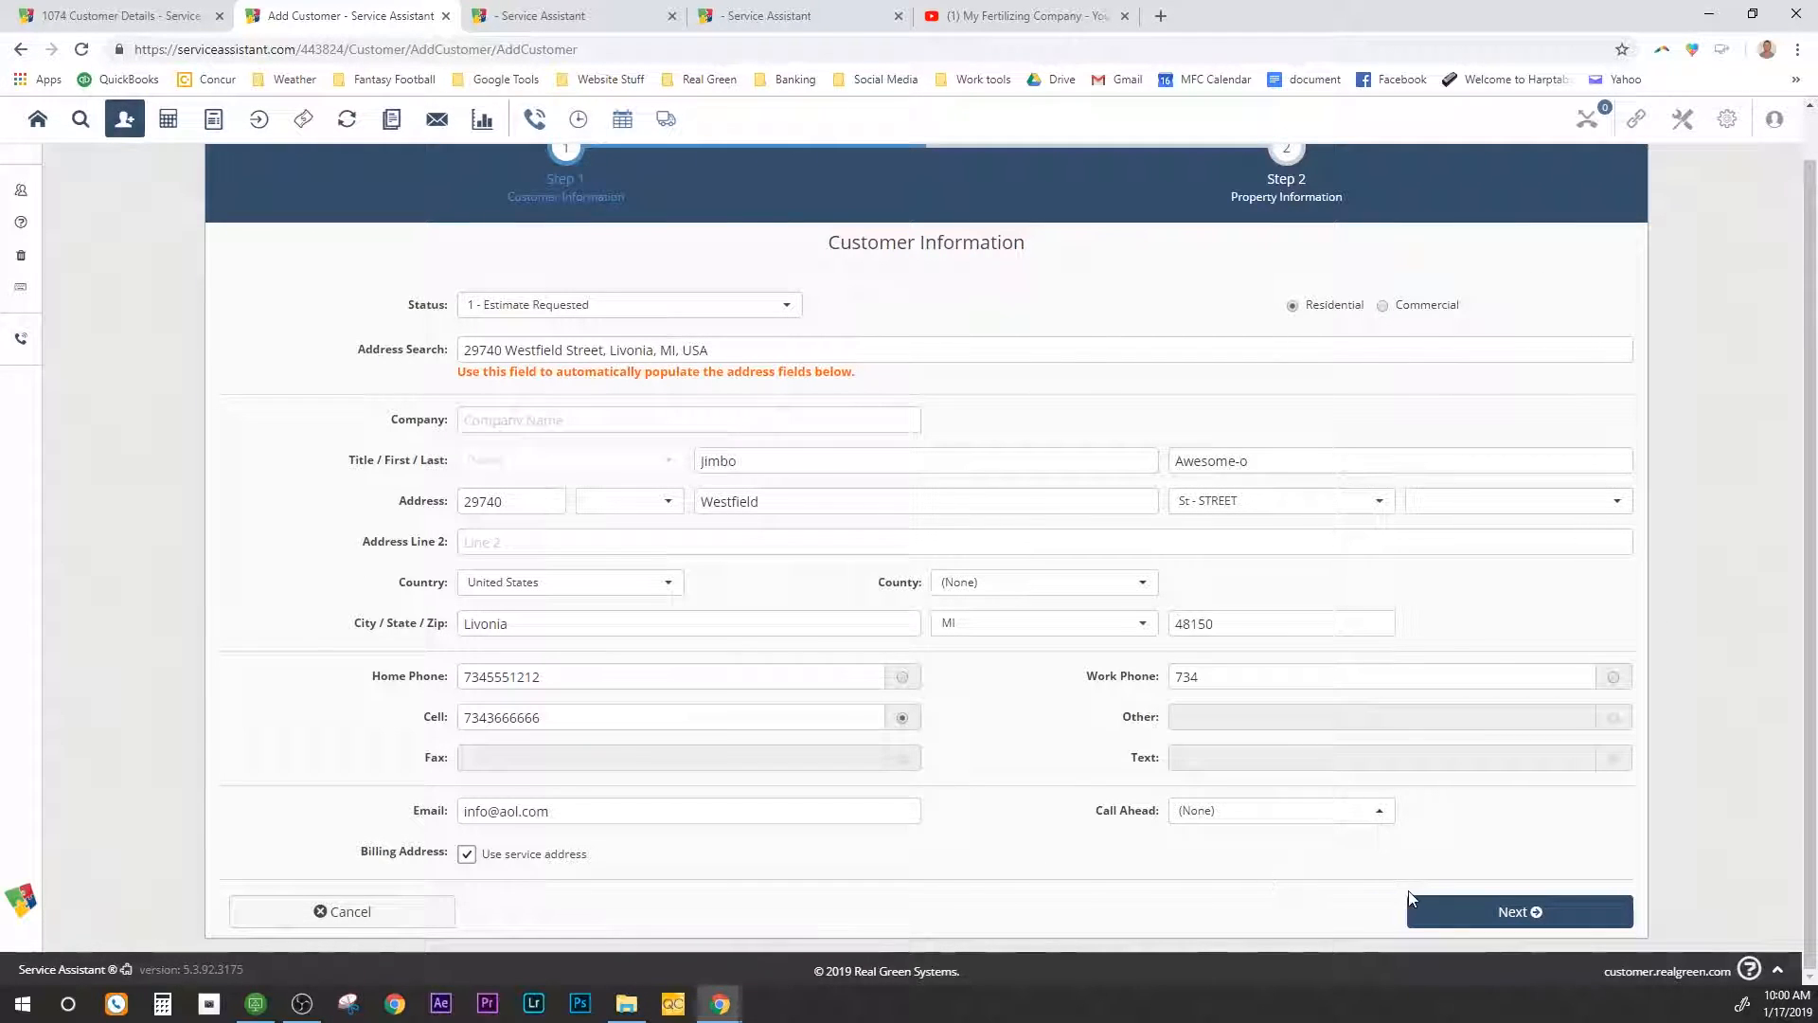
click(1490, 911)
Step: Set the lead source to Other and leave the map code as (None)
click(1499, 905)
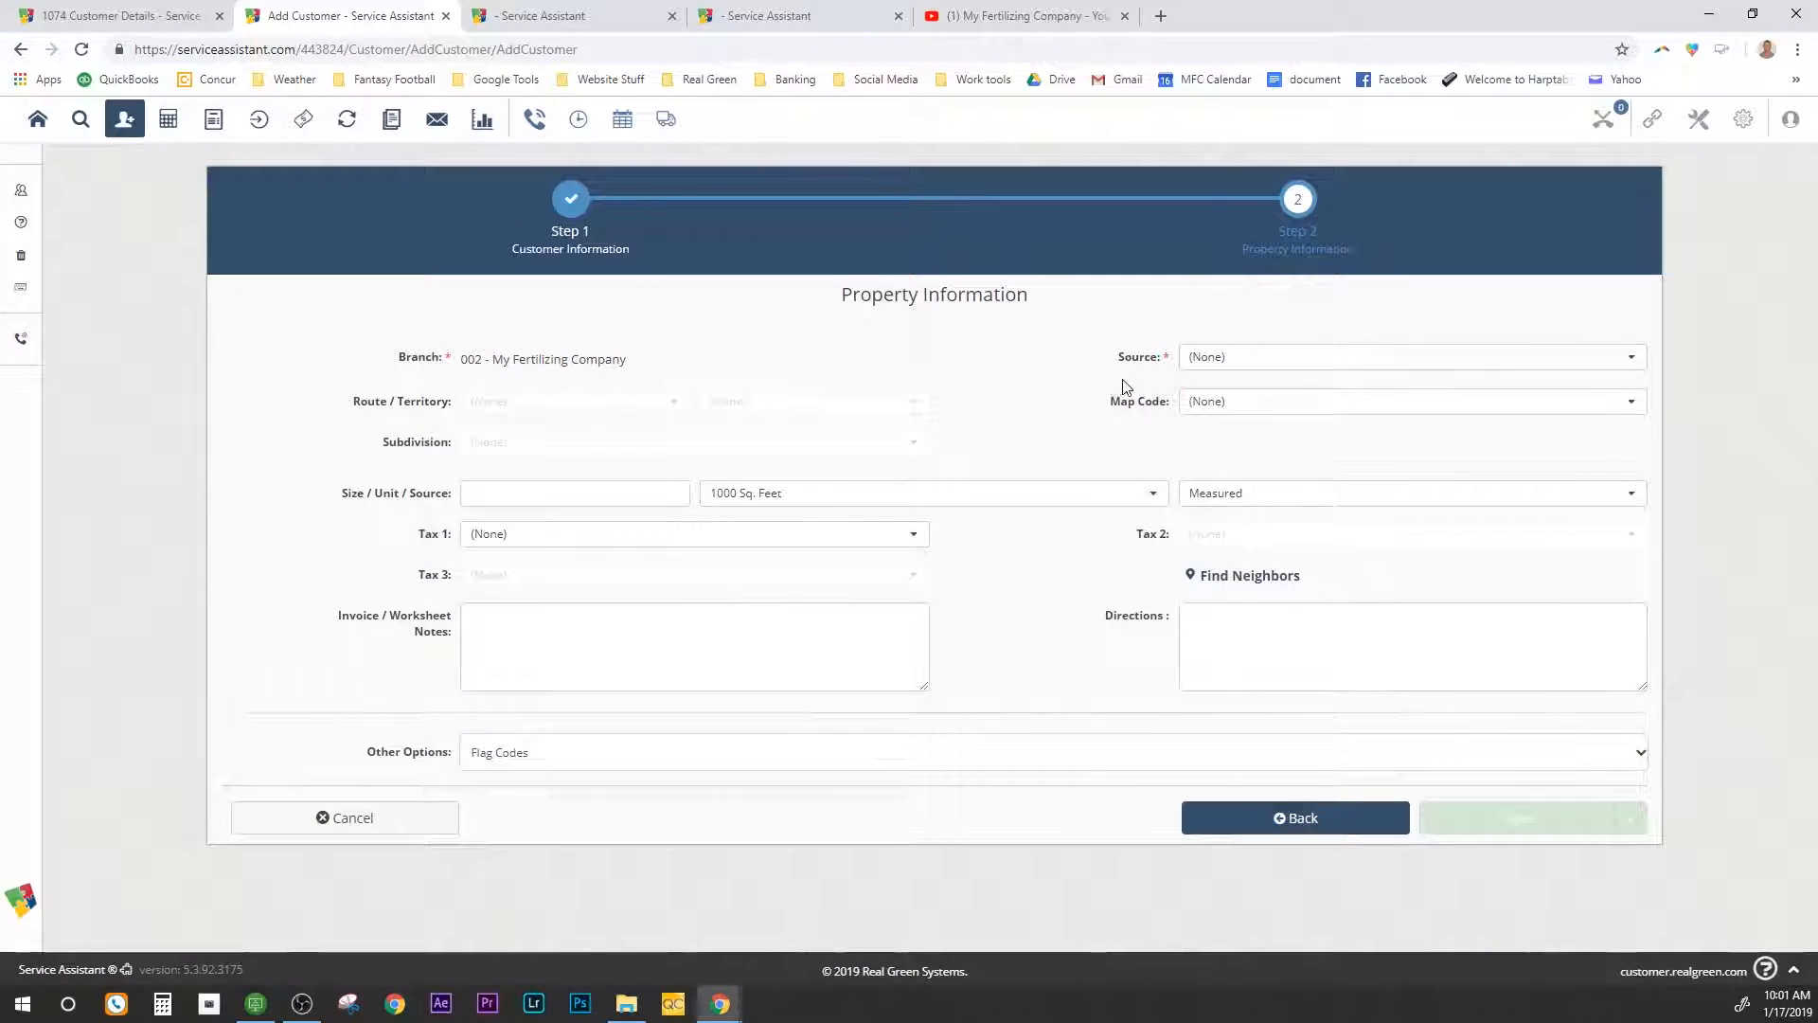
click(1206, 364)
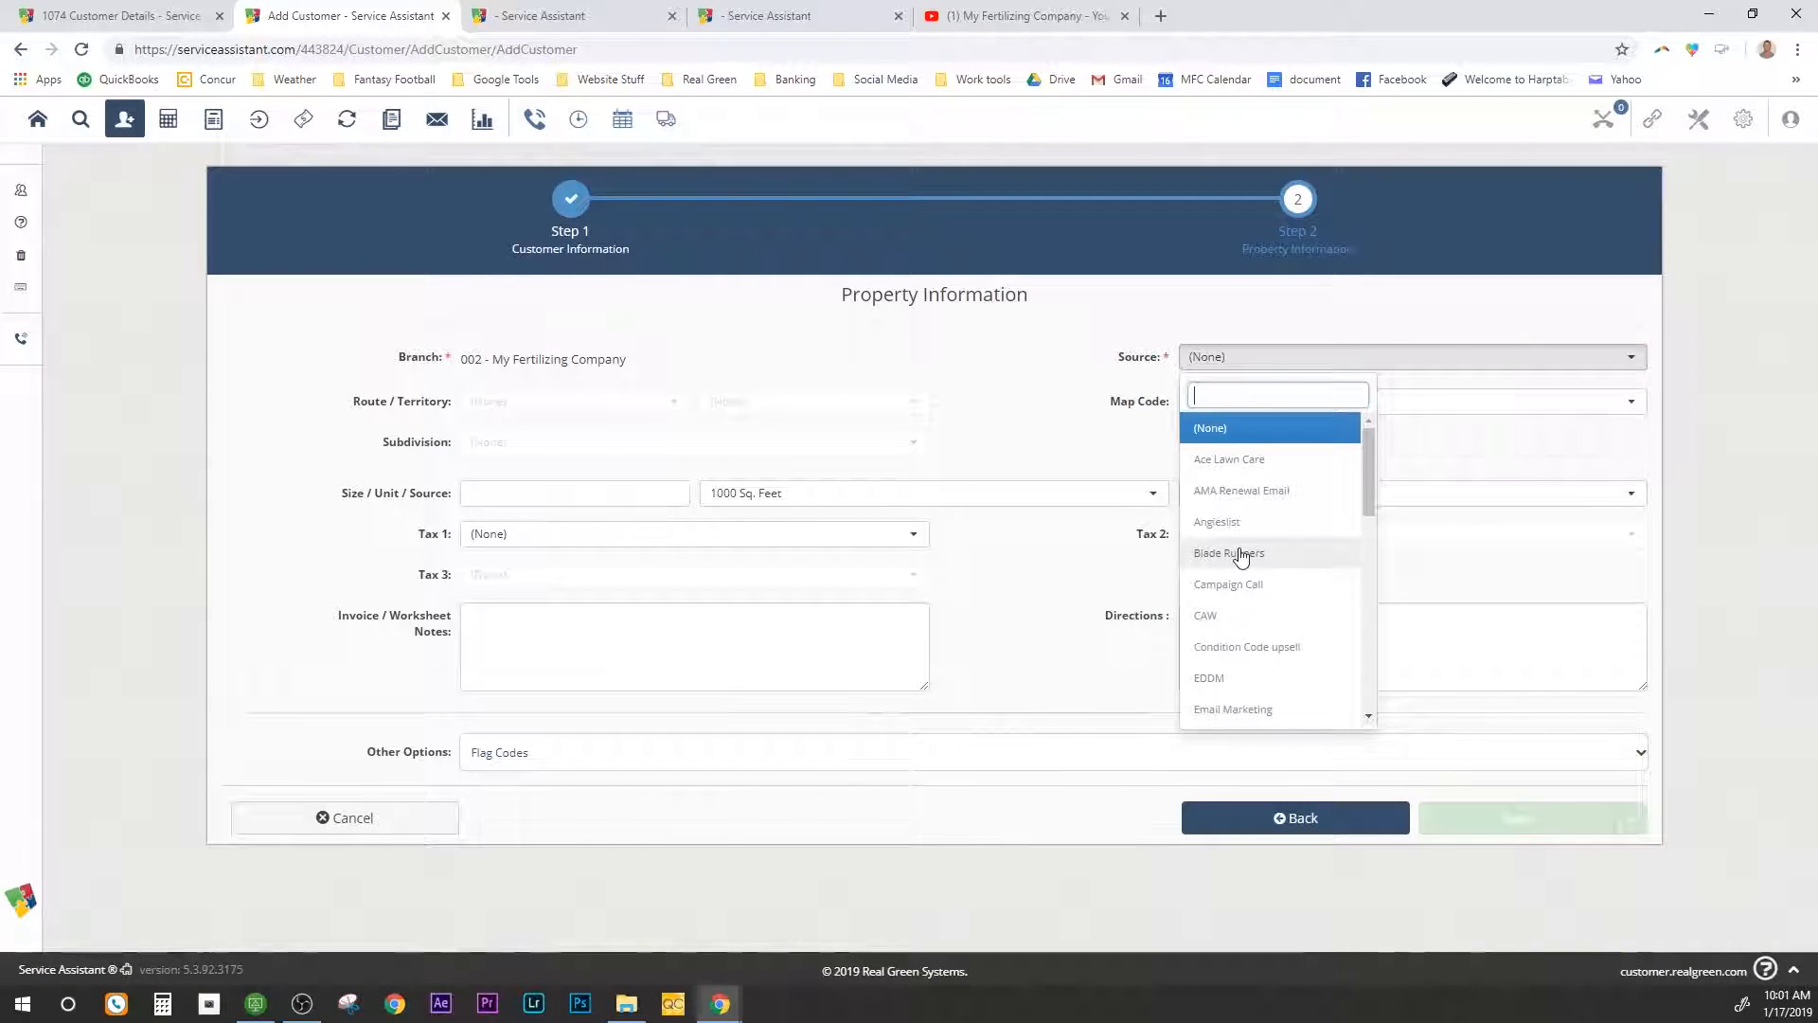
scroll(1236, 548, down, 3)
click(1223, 645)
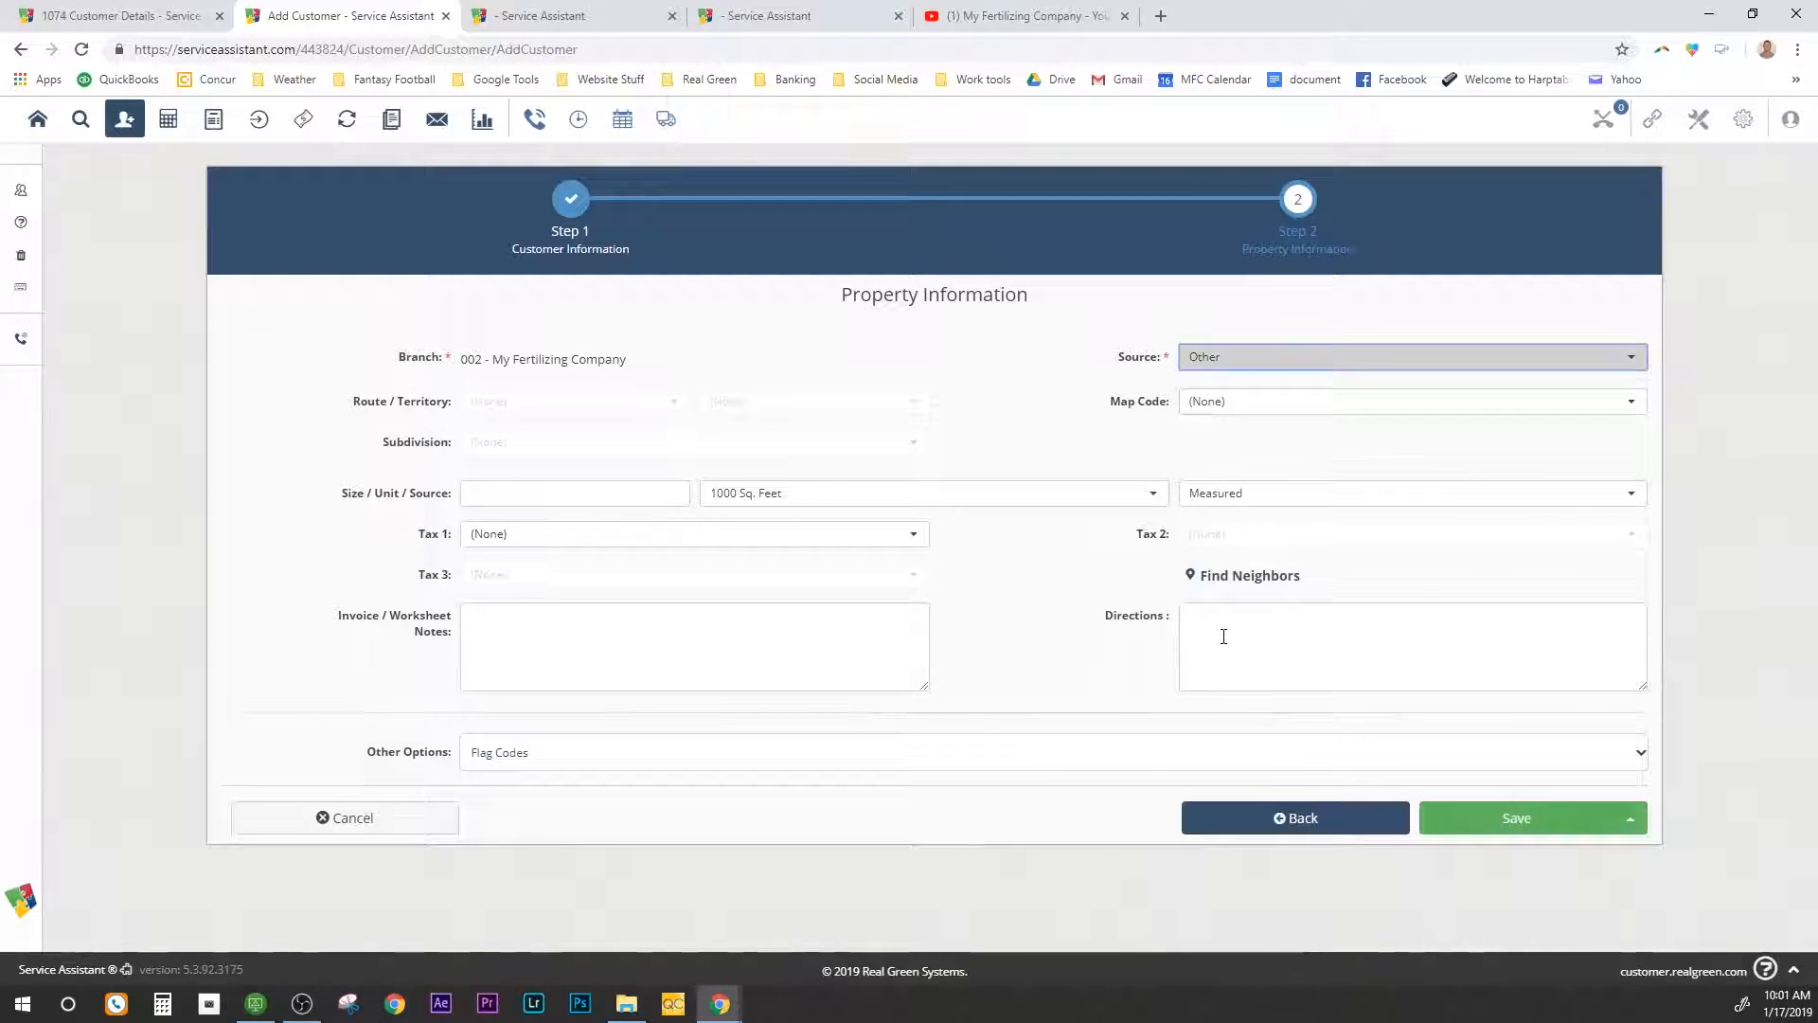
click(1238, 407)
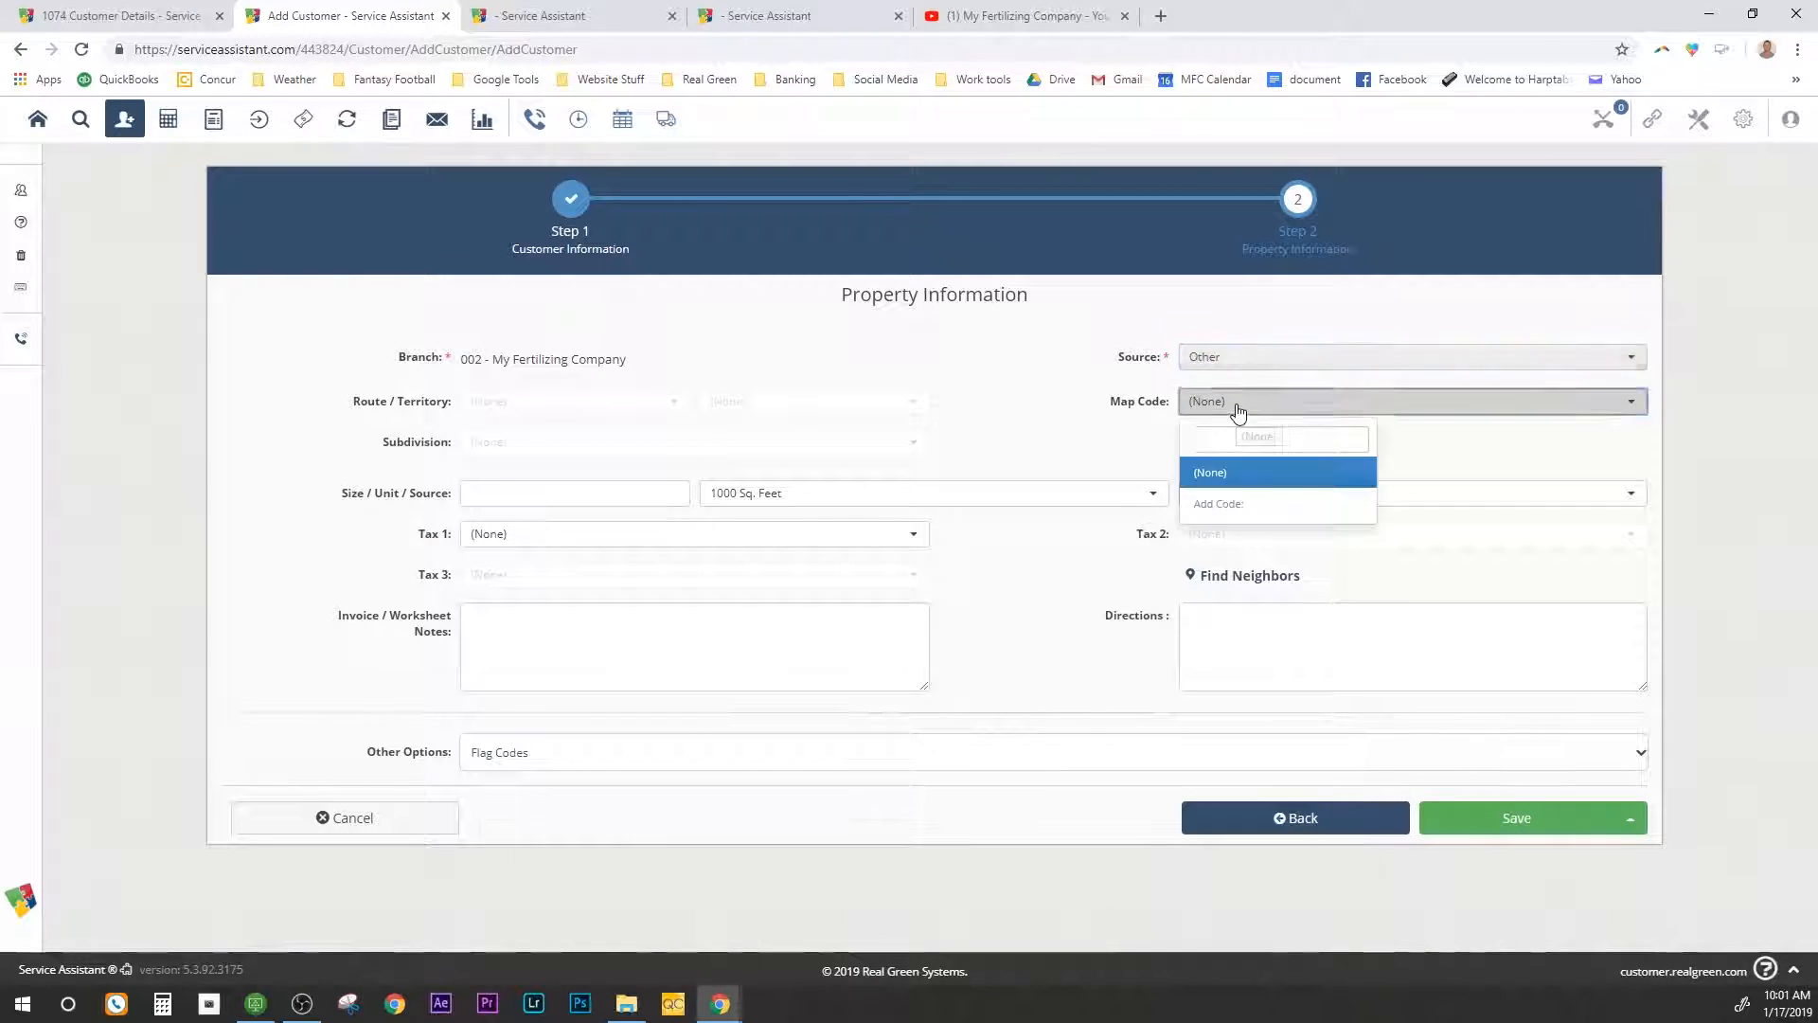
click(1238, 407)
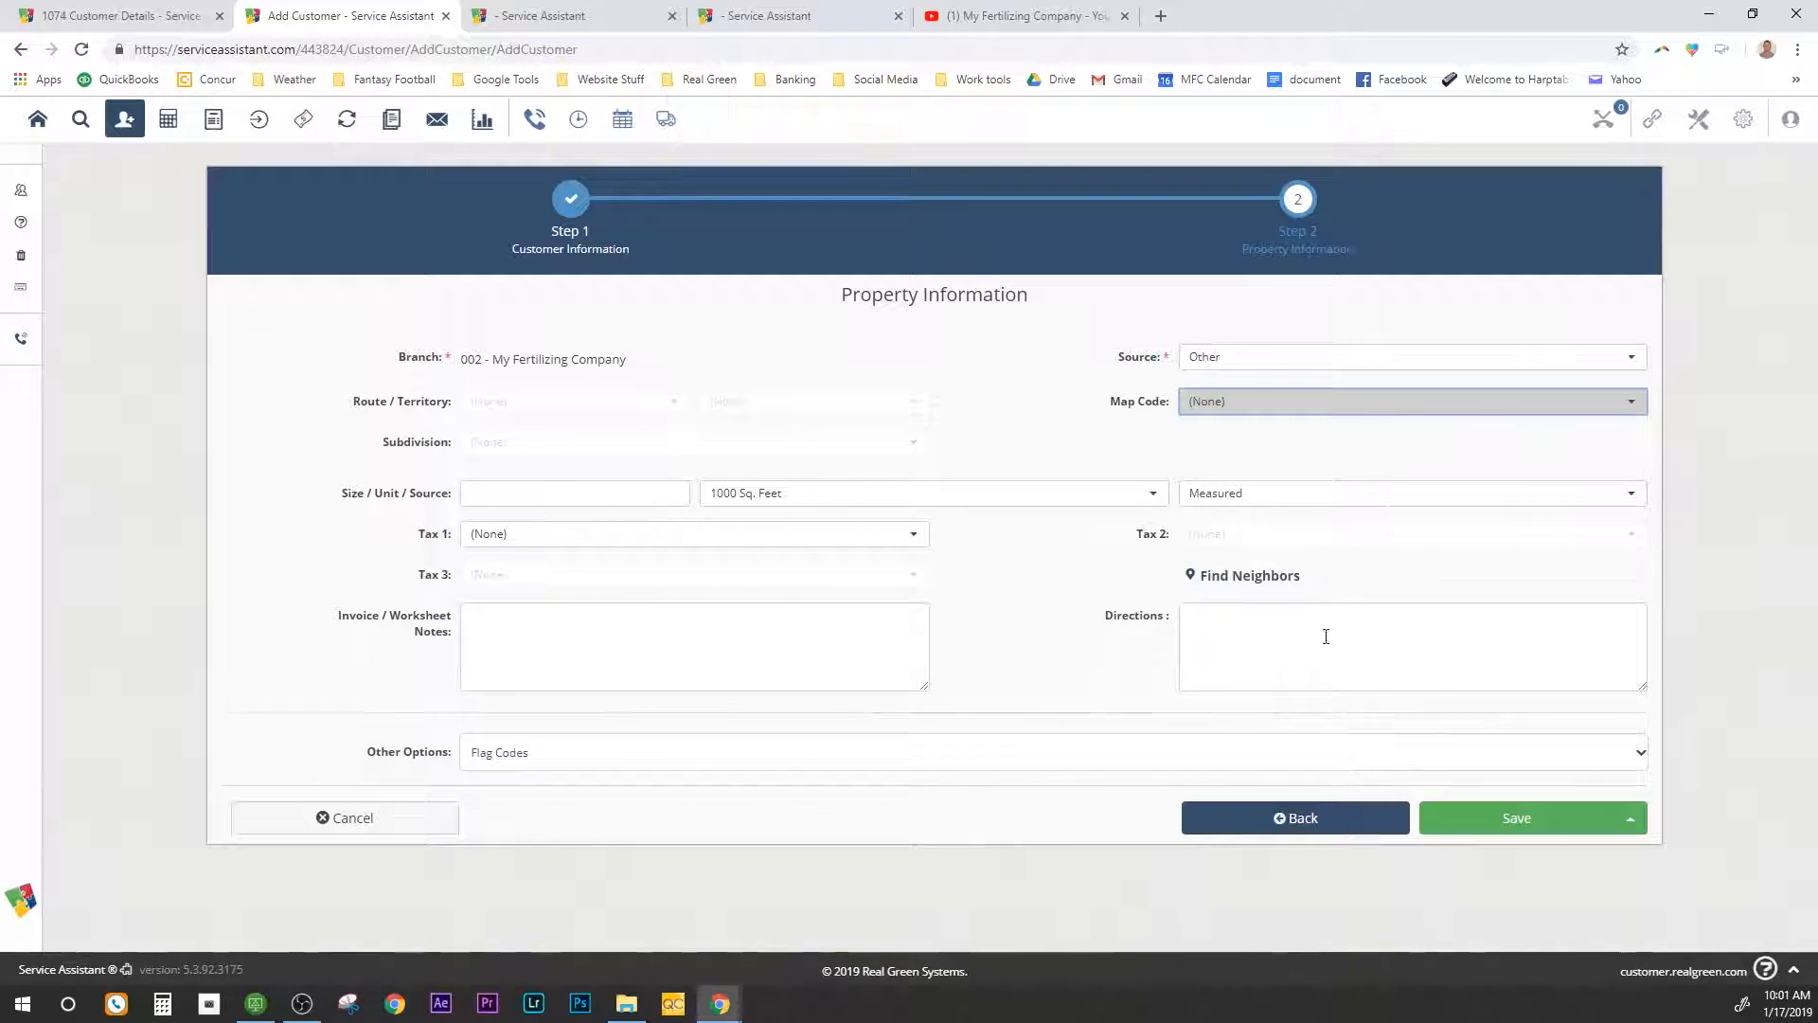
Step: Add worksheet note 'Never service behind the garage' and directions 'House is 3 homes from the corner'
click(746, 629)
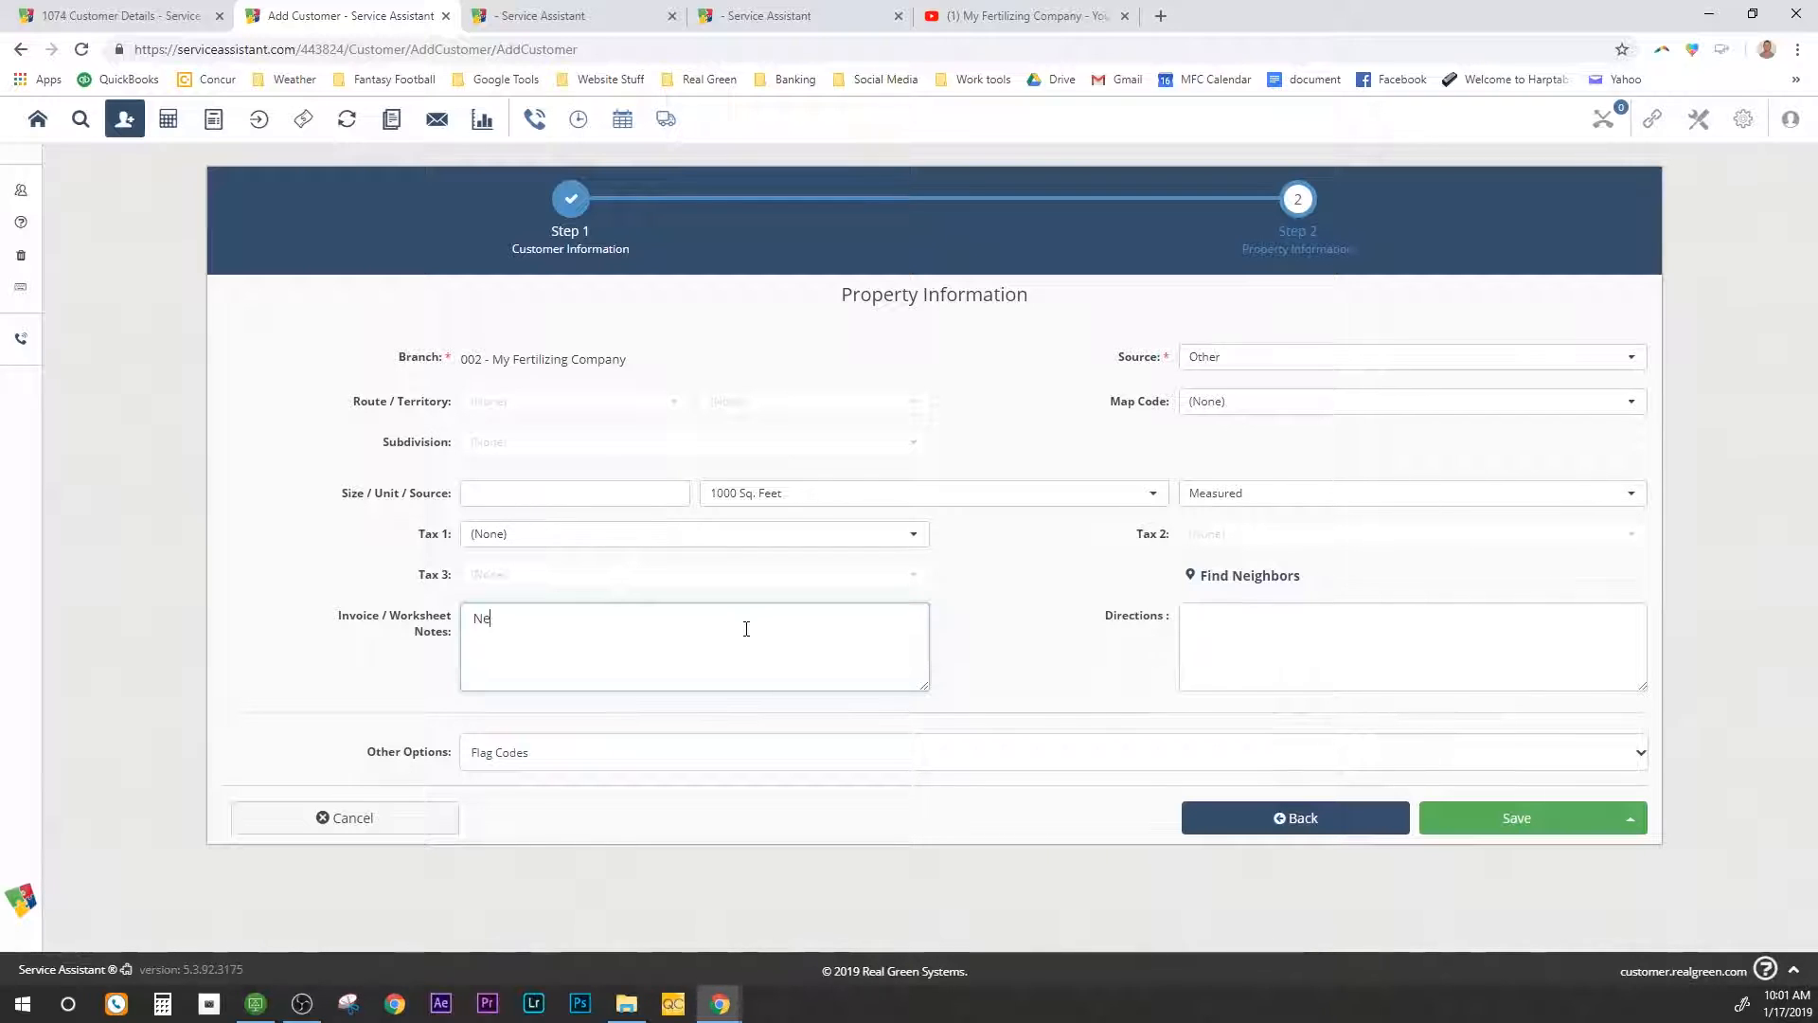
text(begin)
key(BackSpace)
key(BackSpace)
key(BackSpace)
text(hind the garage)
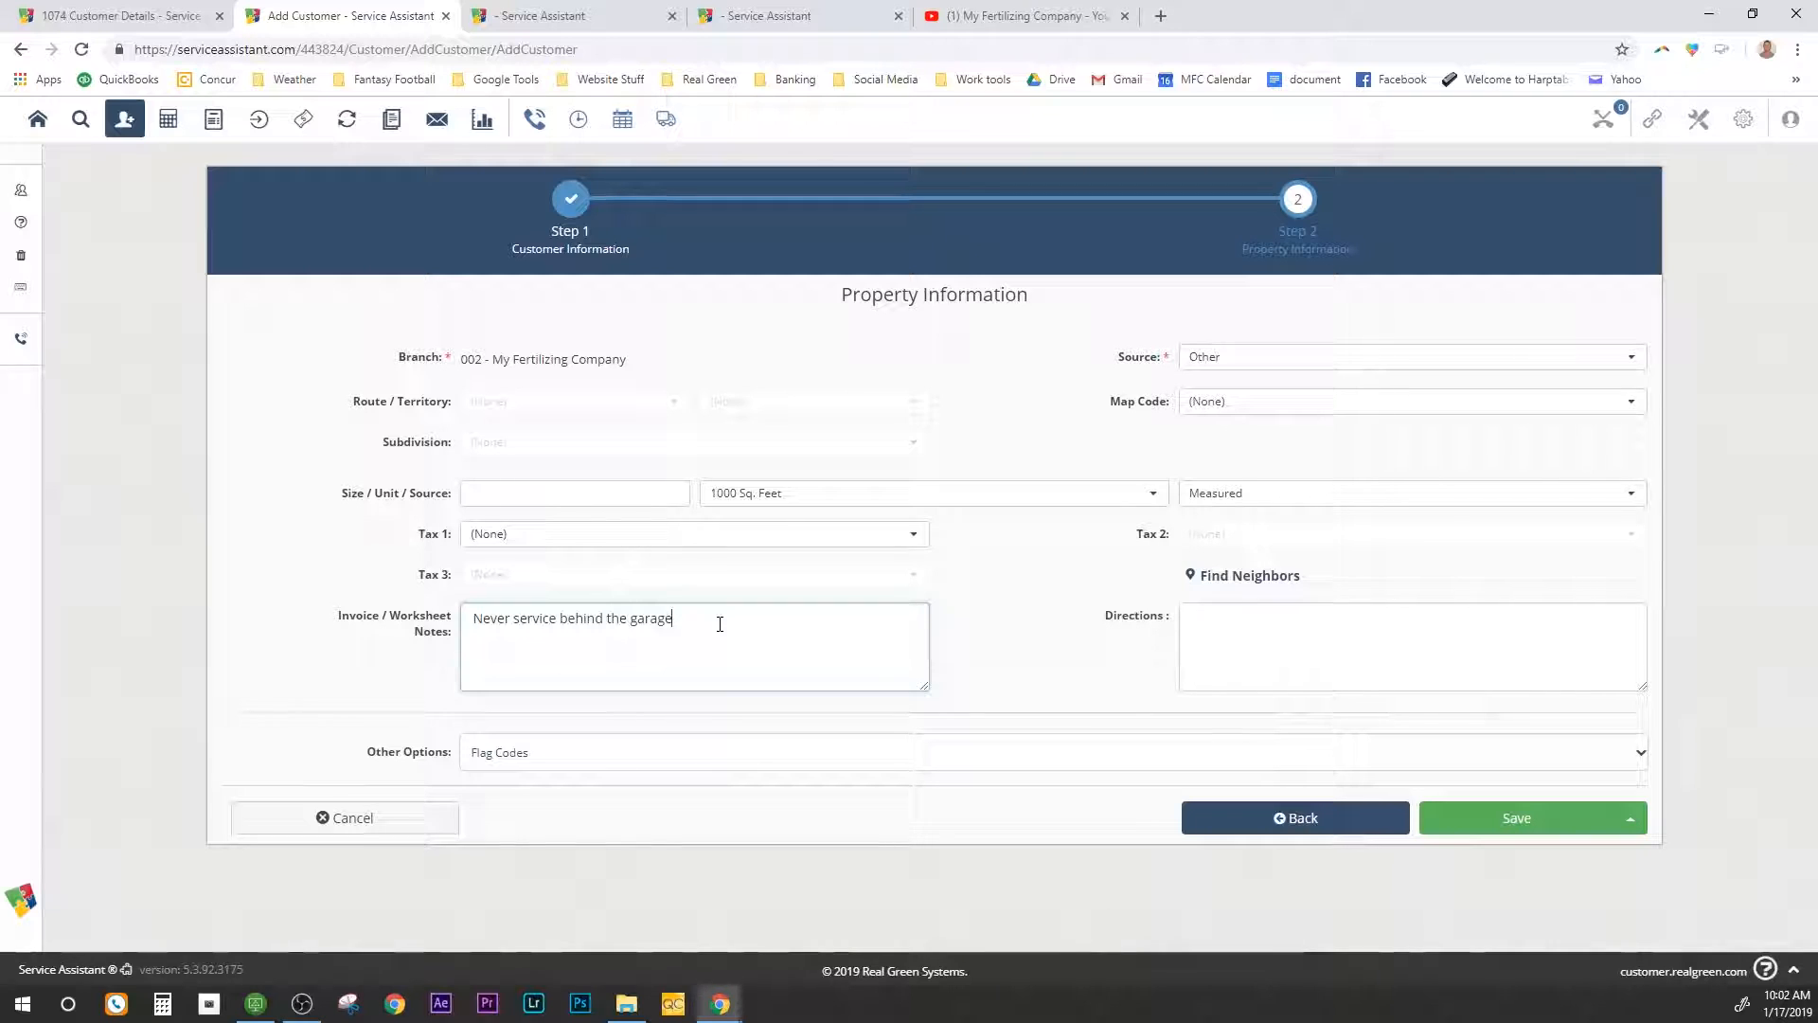
click(1225, 614)
text(House is )
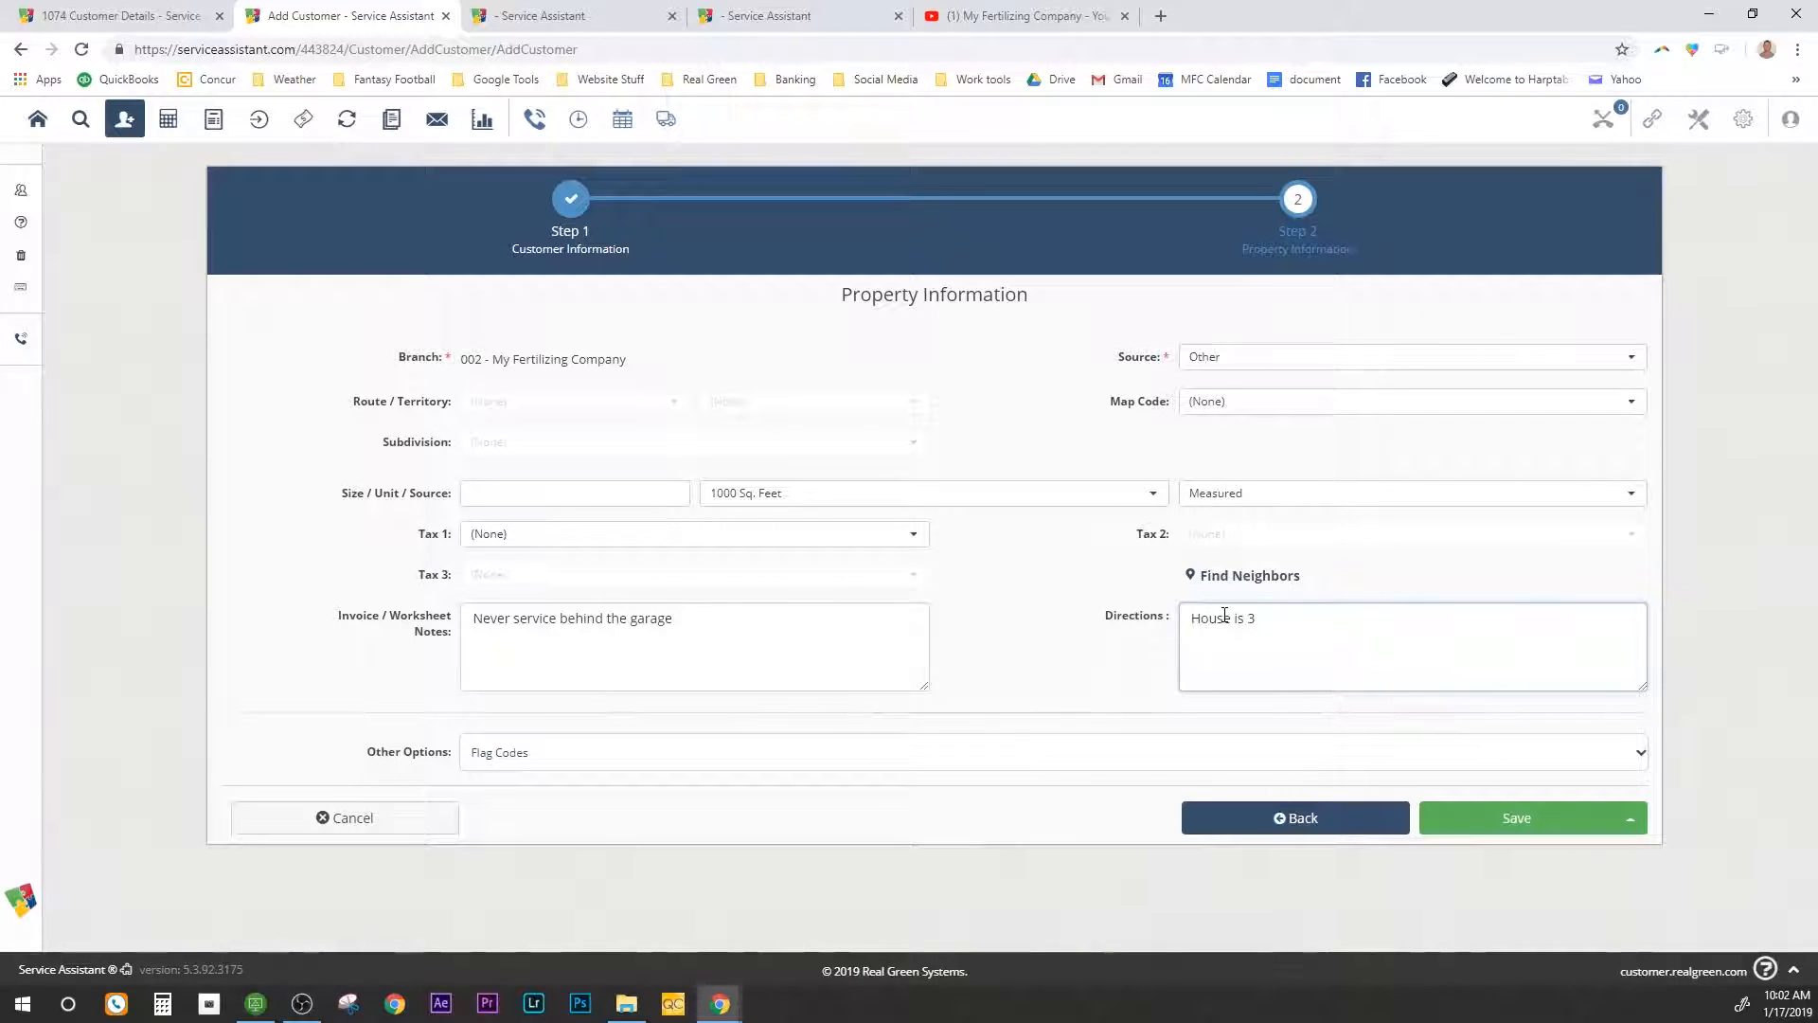
text(3 homes from the corneer)
Step: Flag the property No Invisible Fence and No Sprinklers, then save and go to Measurement Assistant
click(1640, 755)
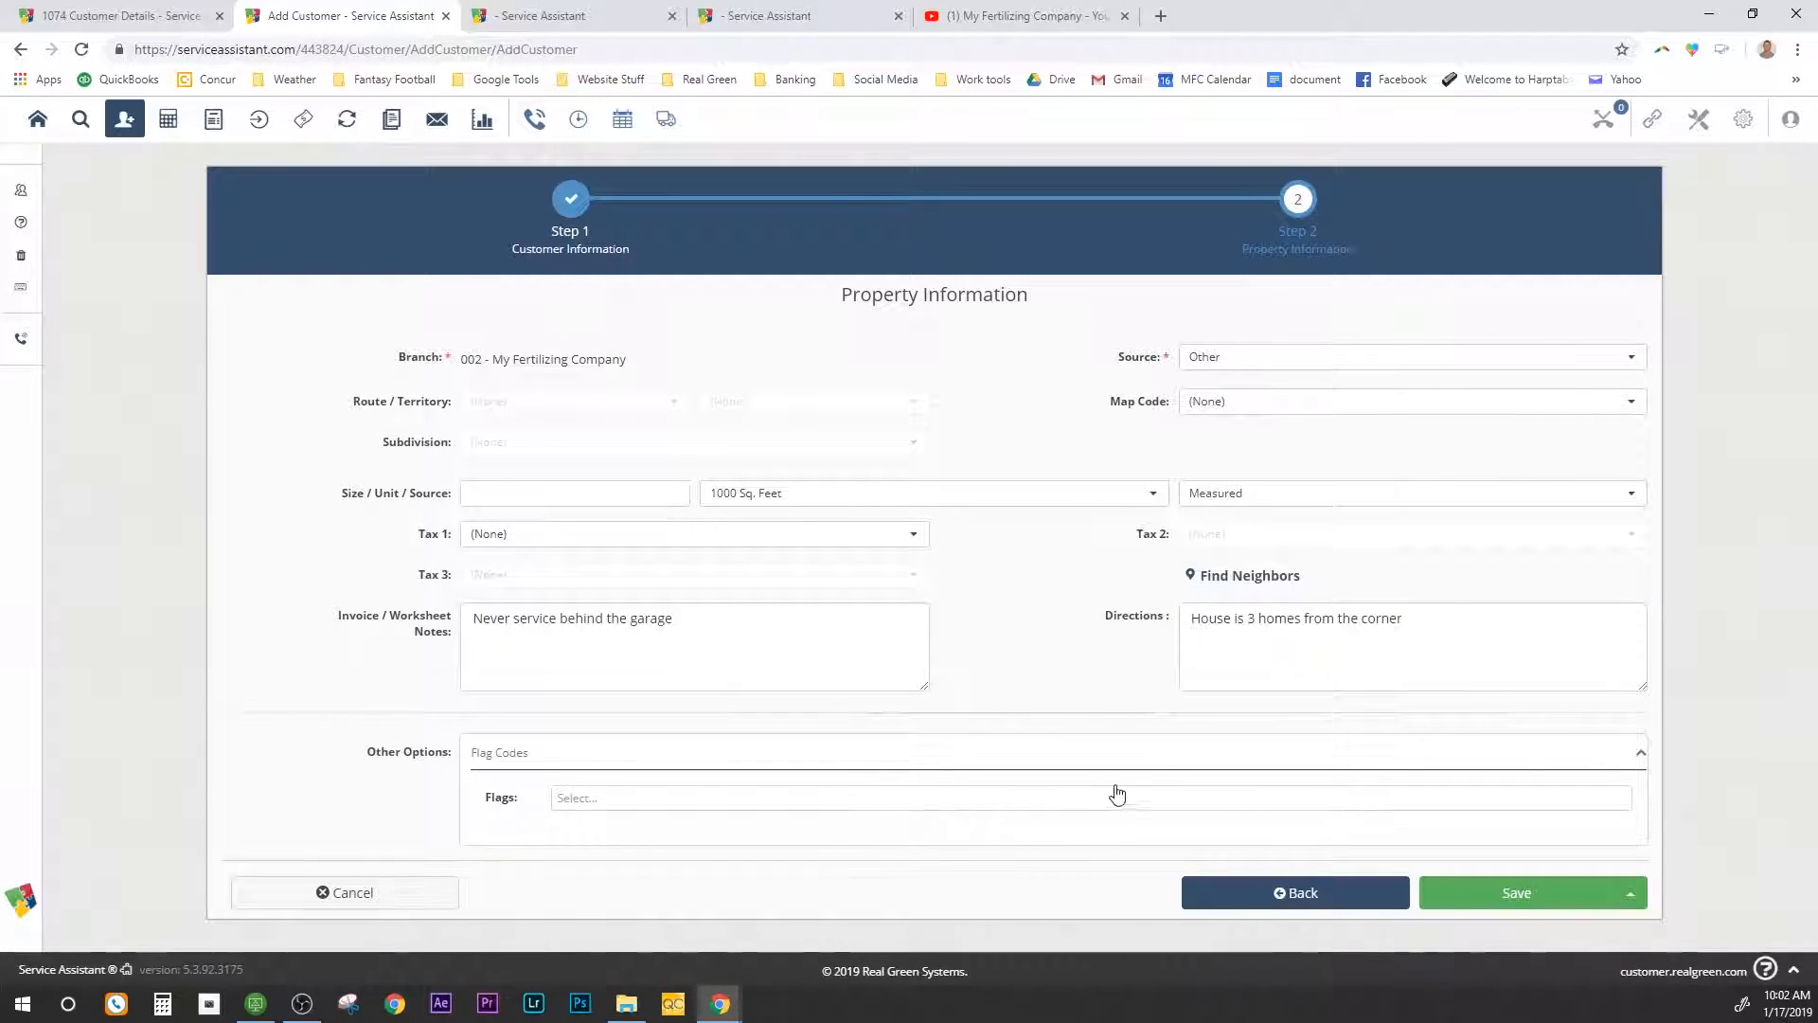
click(761, 798)
click(761, 798)
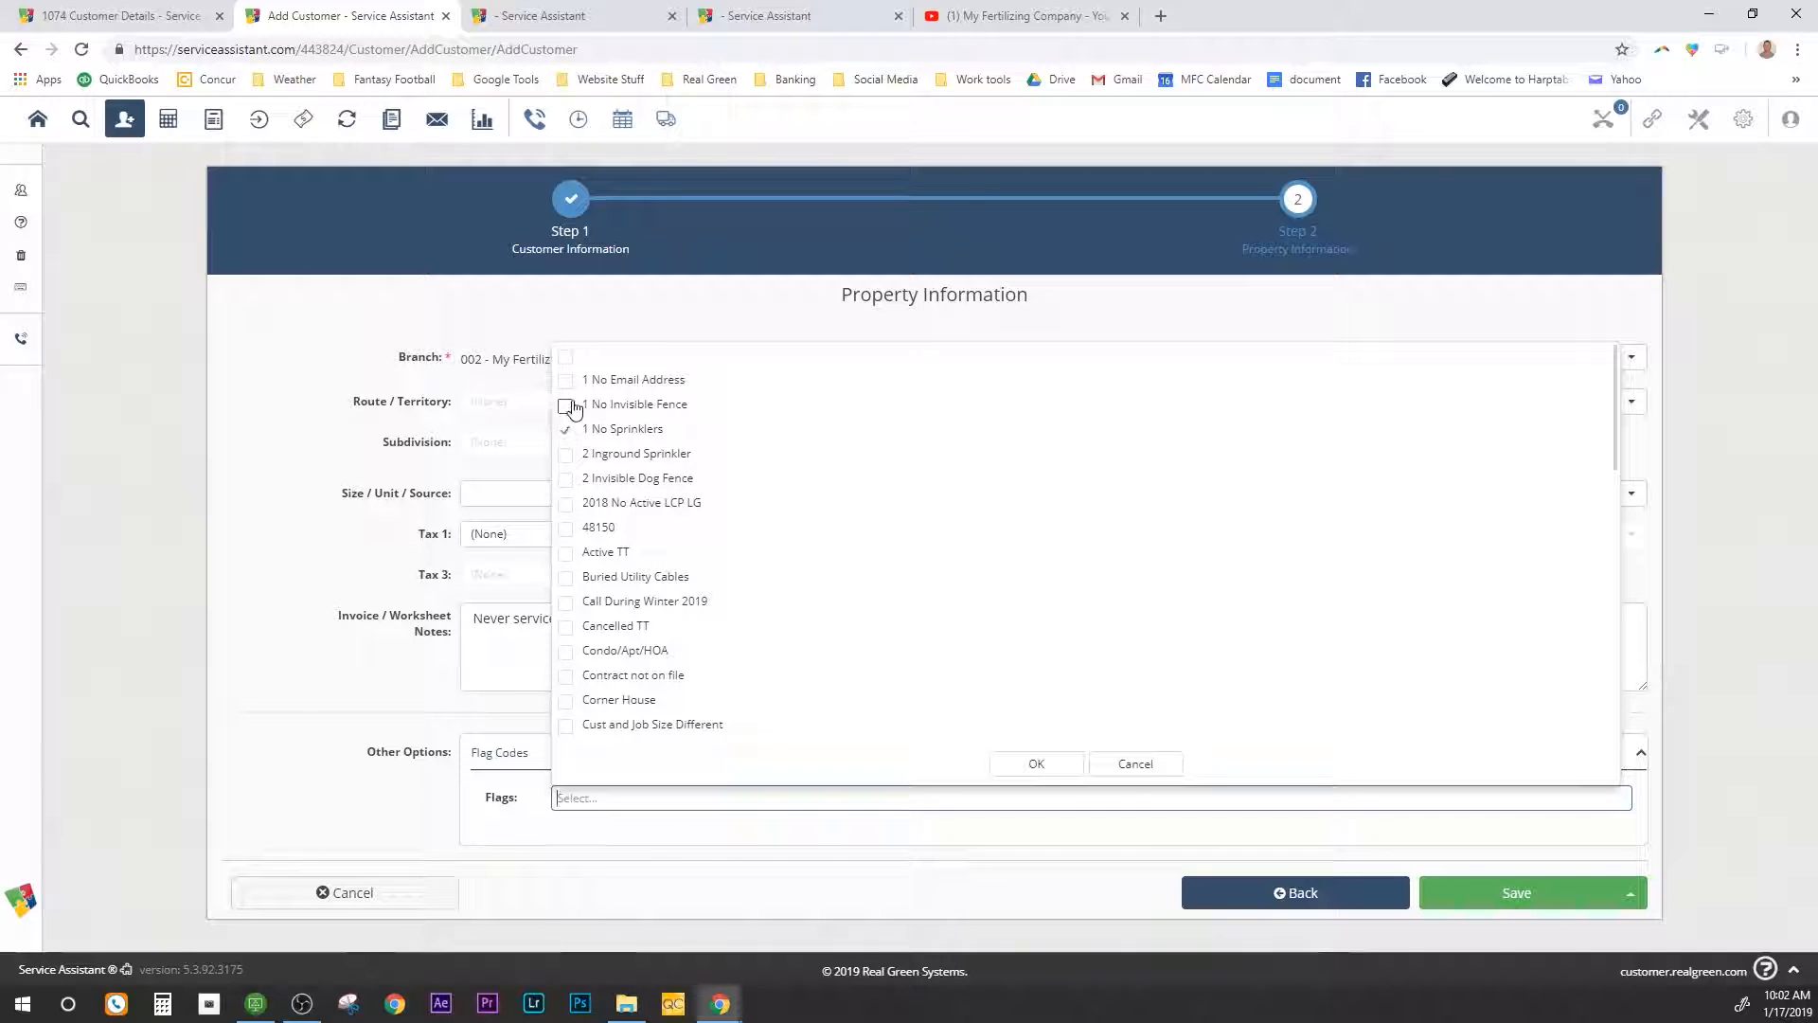
click(1037, 764)
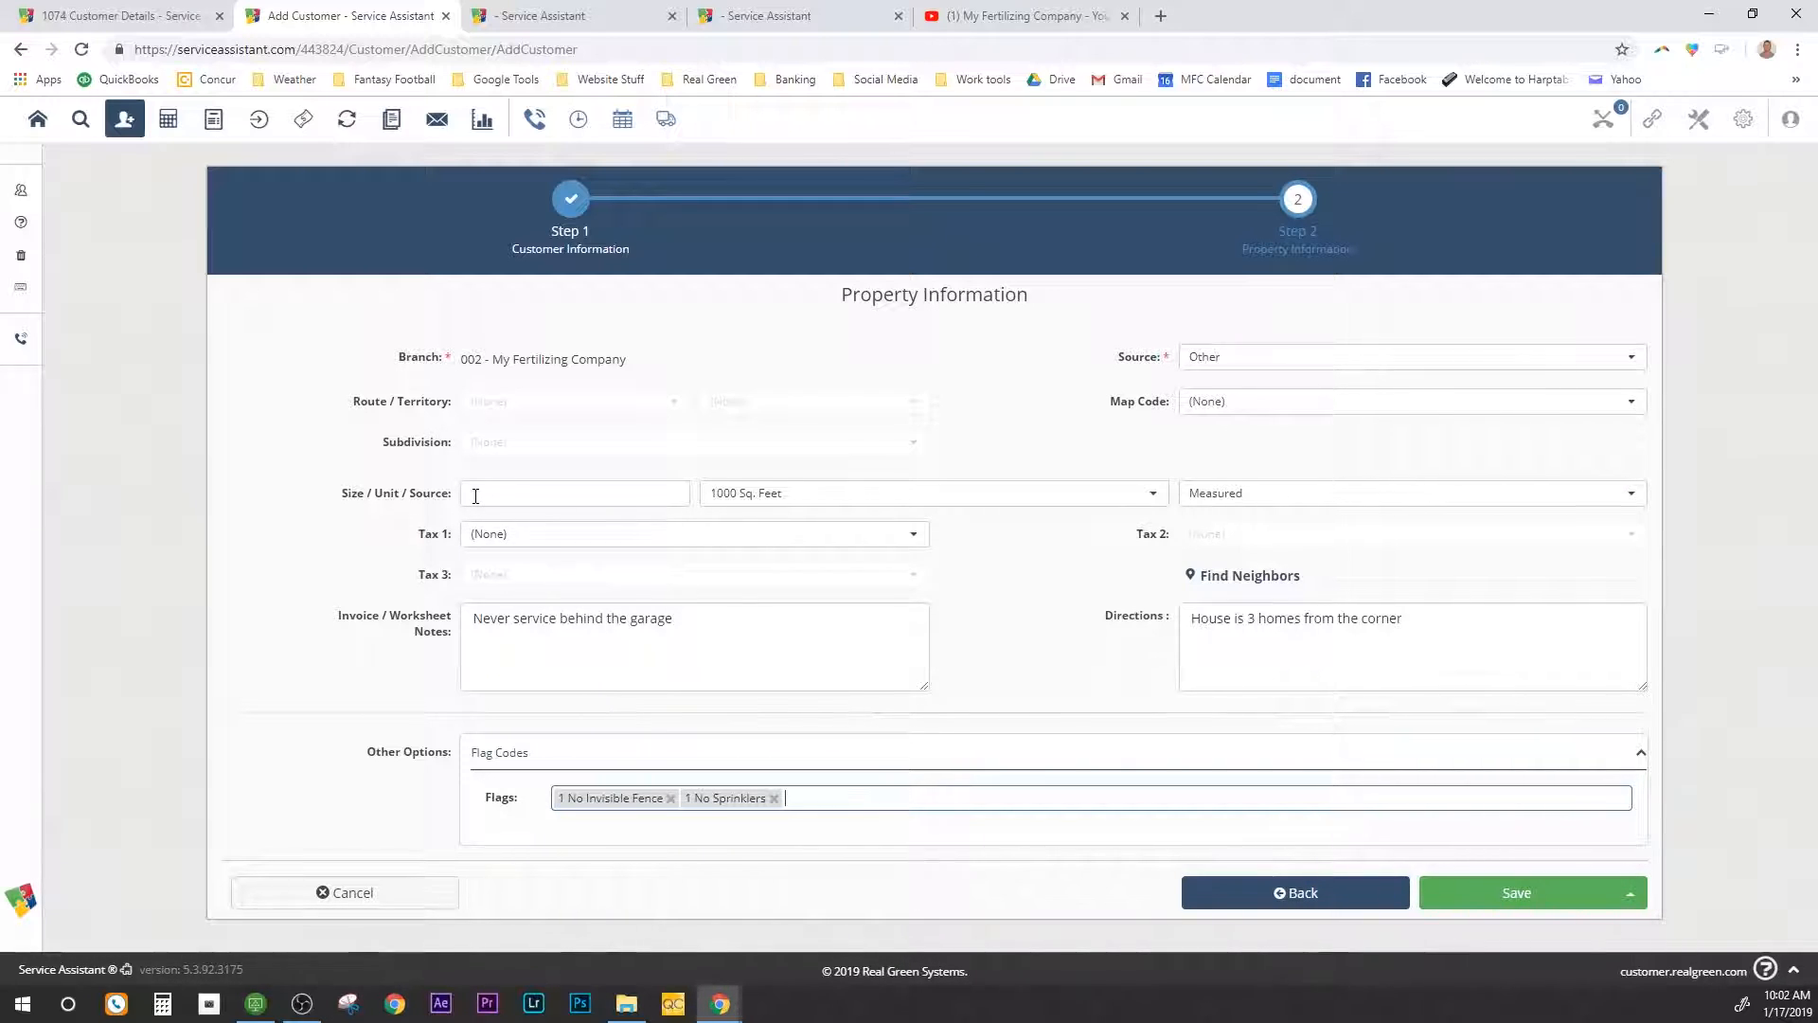
click(1630, 895)
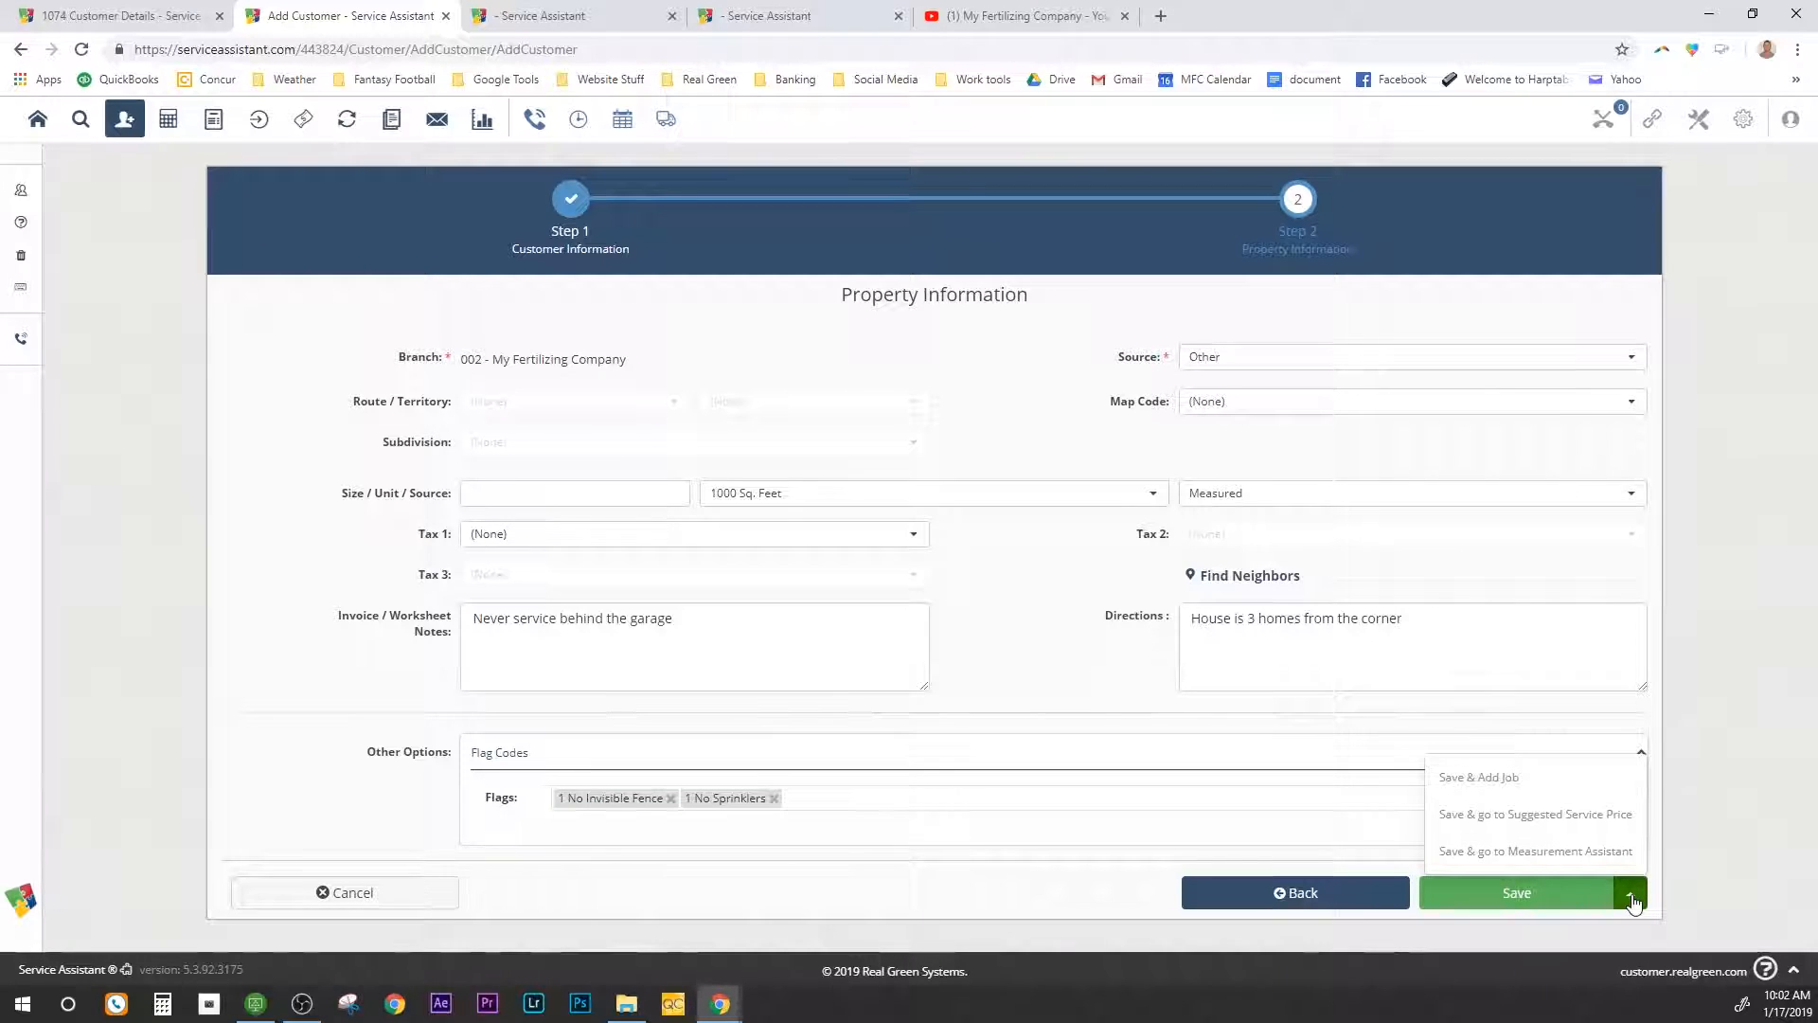
click(1556, 851)
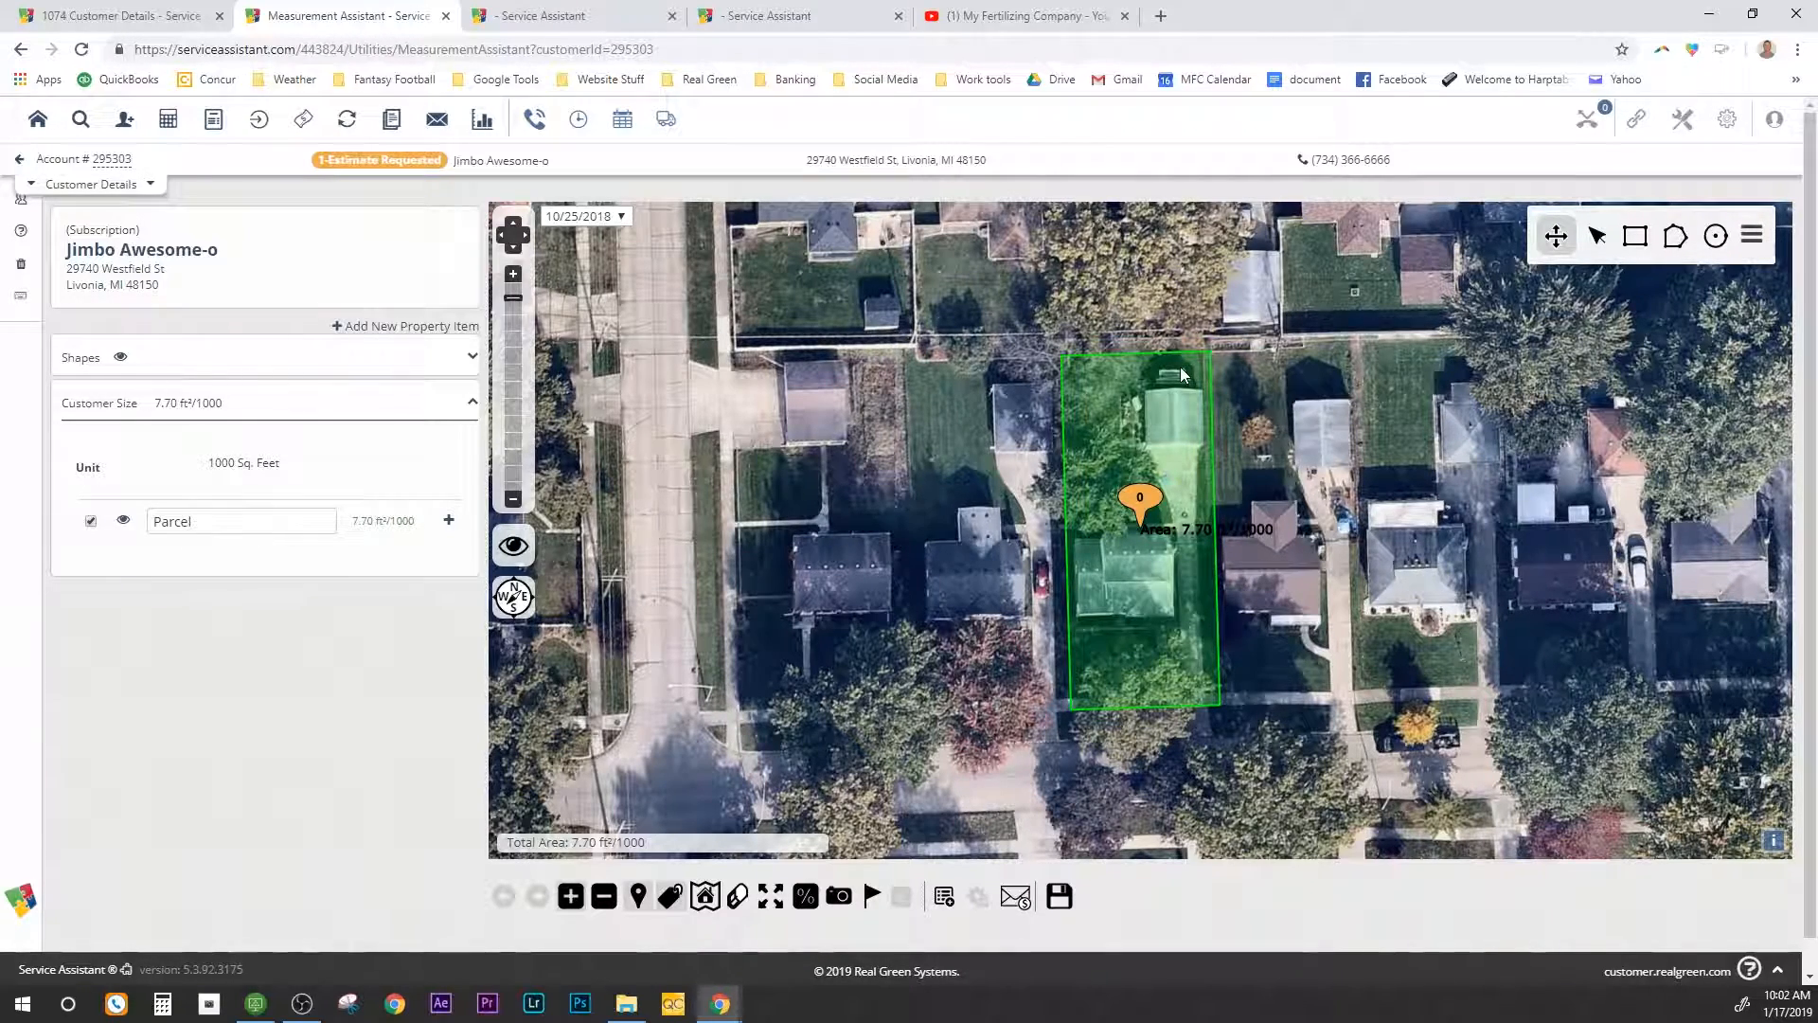
Step: Select and delete the pre-drawn parcel outline, leaving customer size at 0.00 ft²/1000
click(1597, 241)
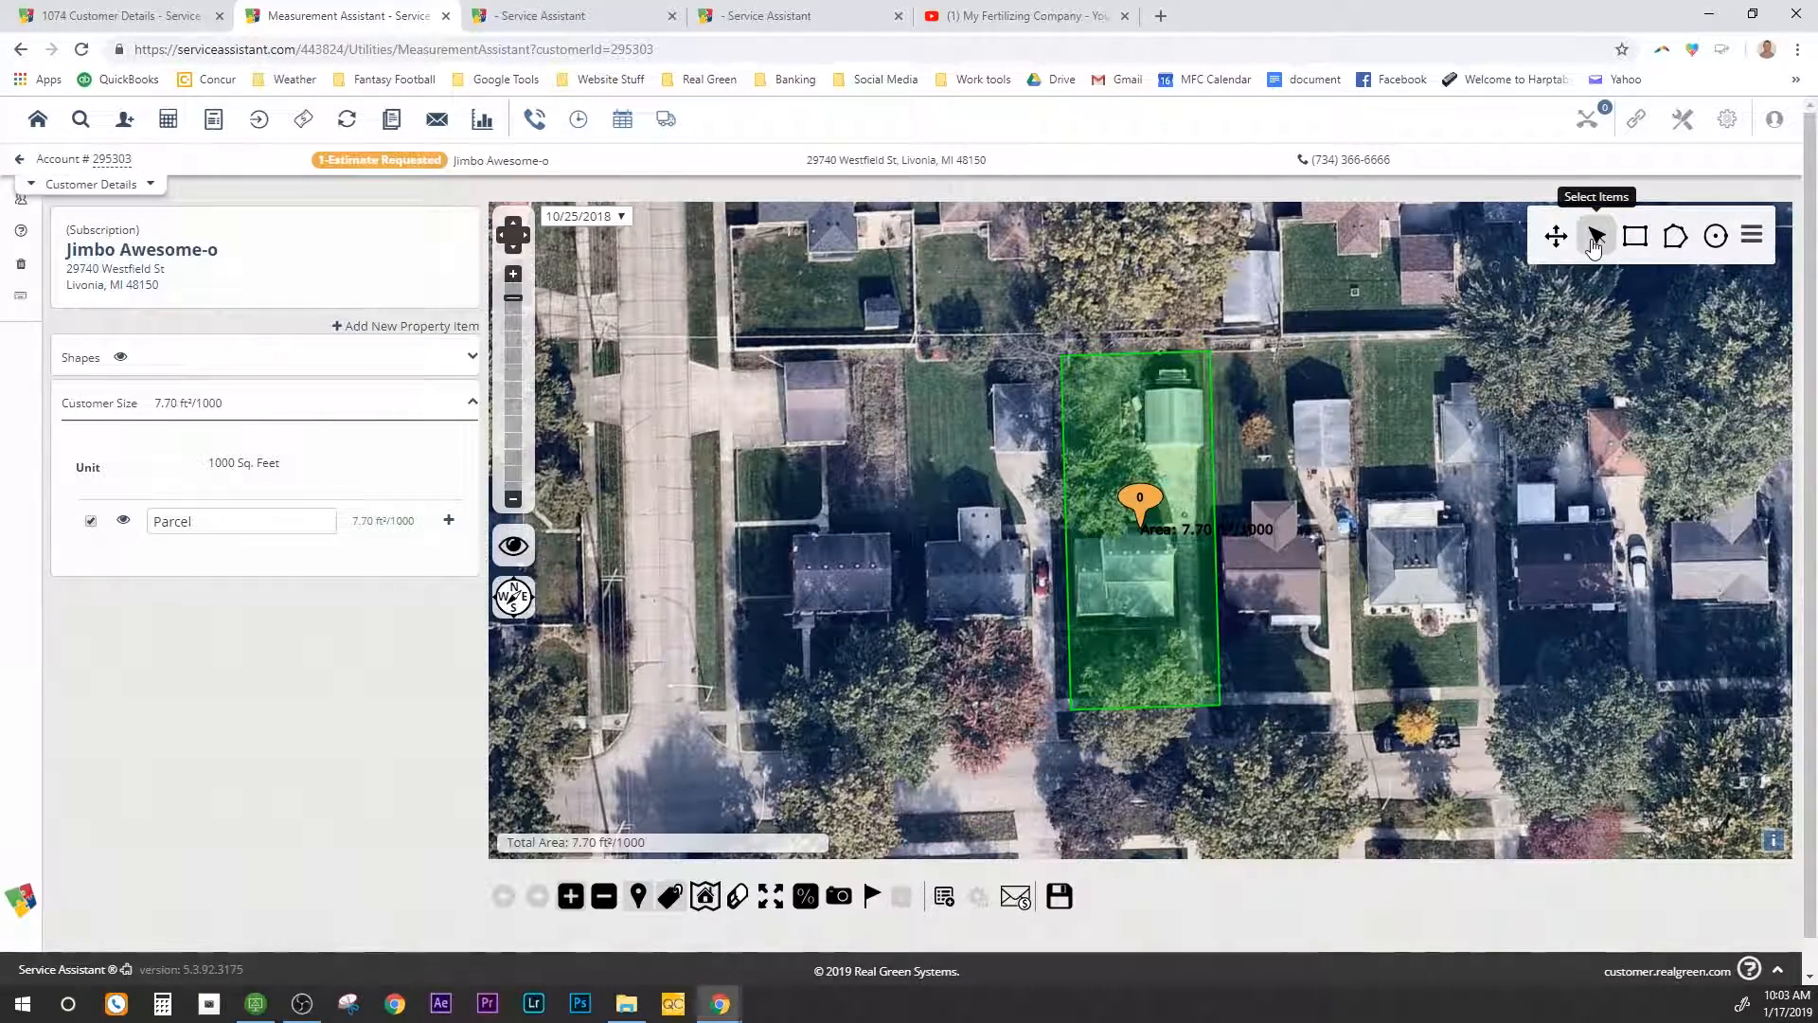
click(1151, 419)
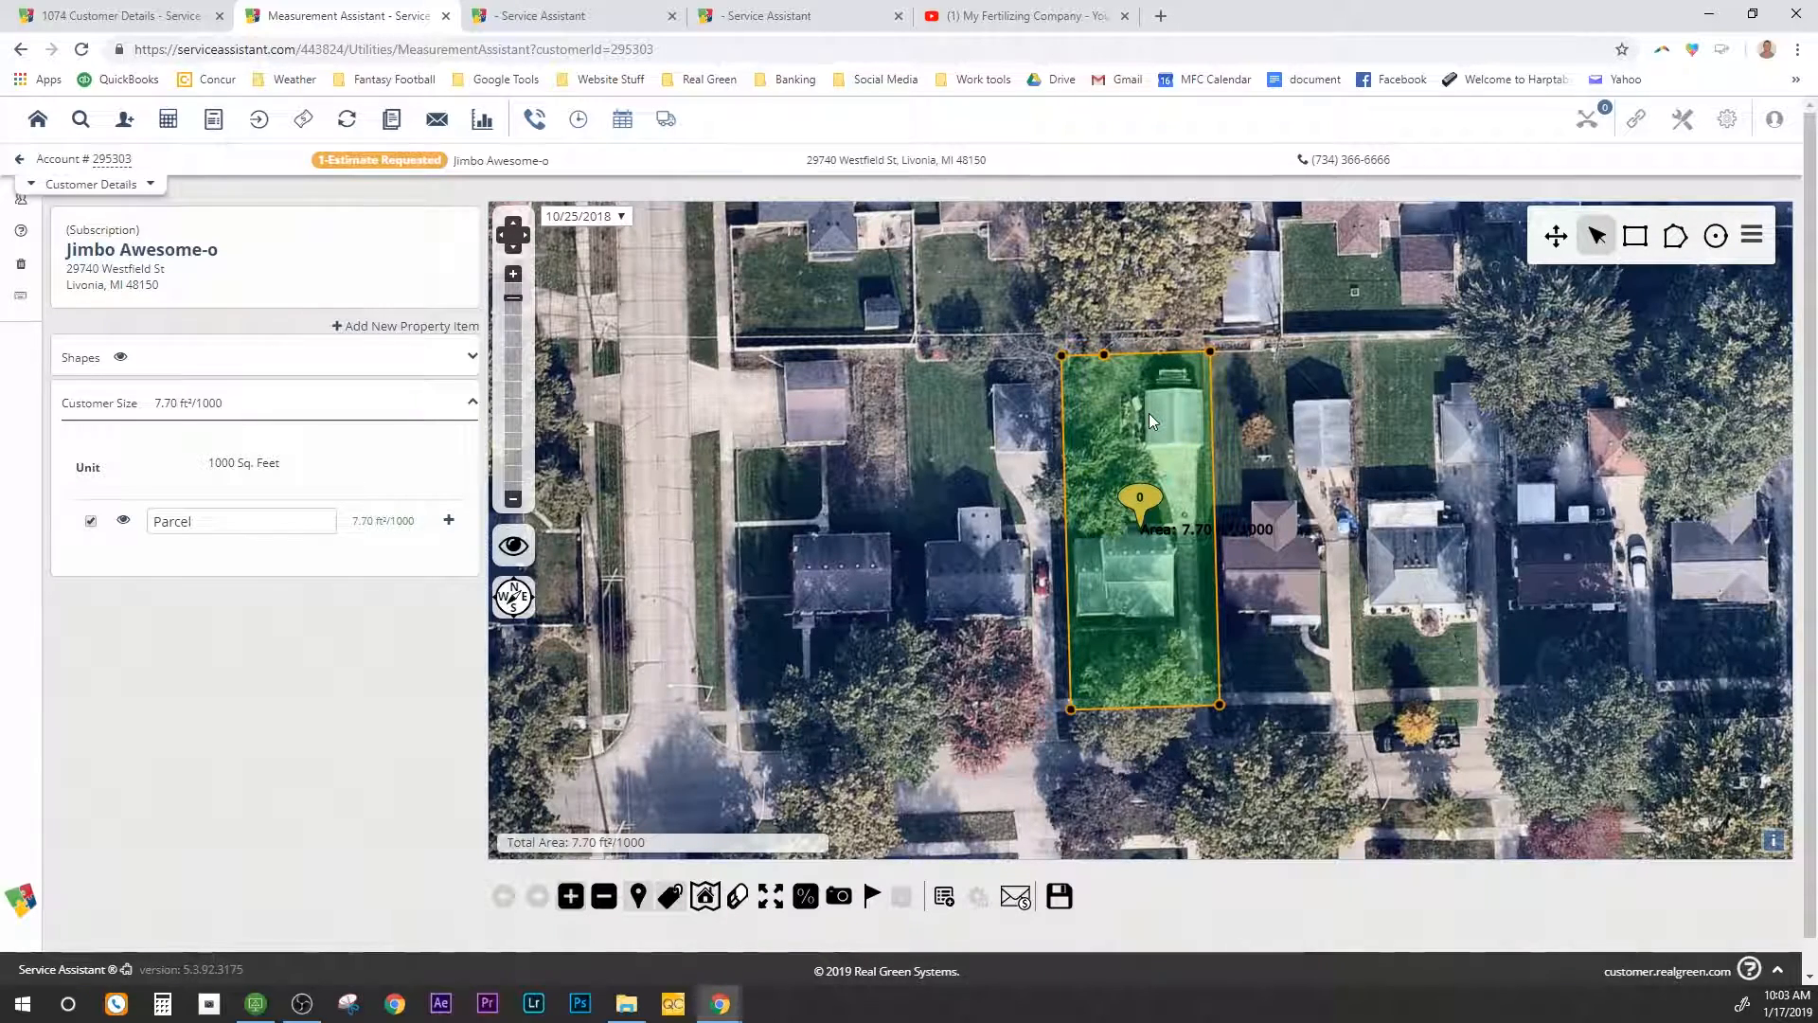
key(Delete)
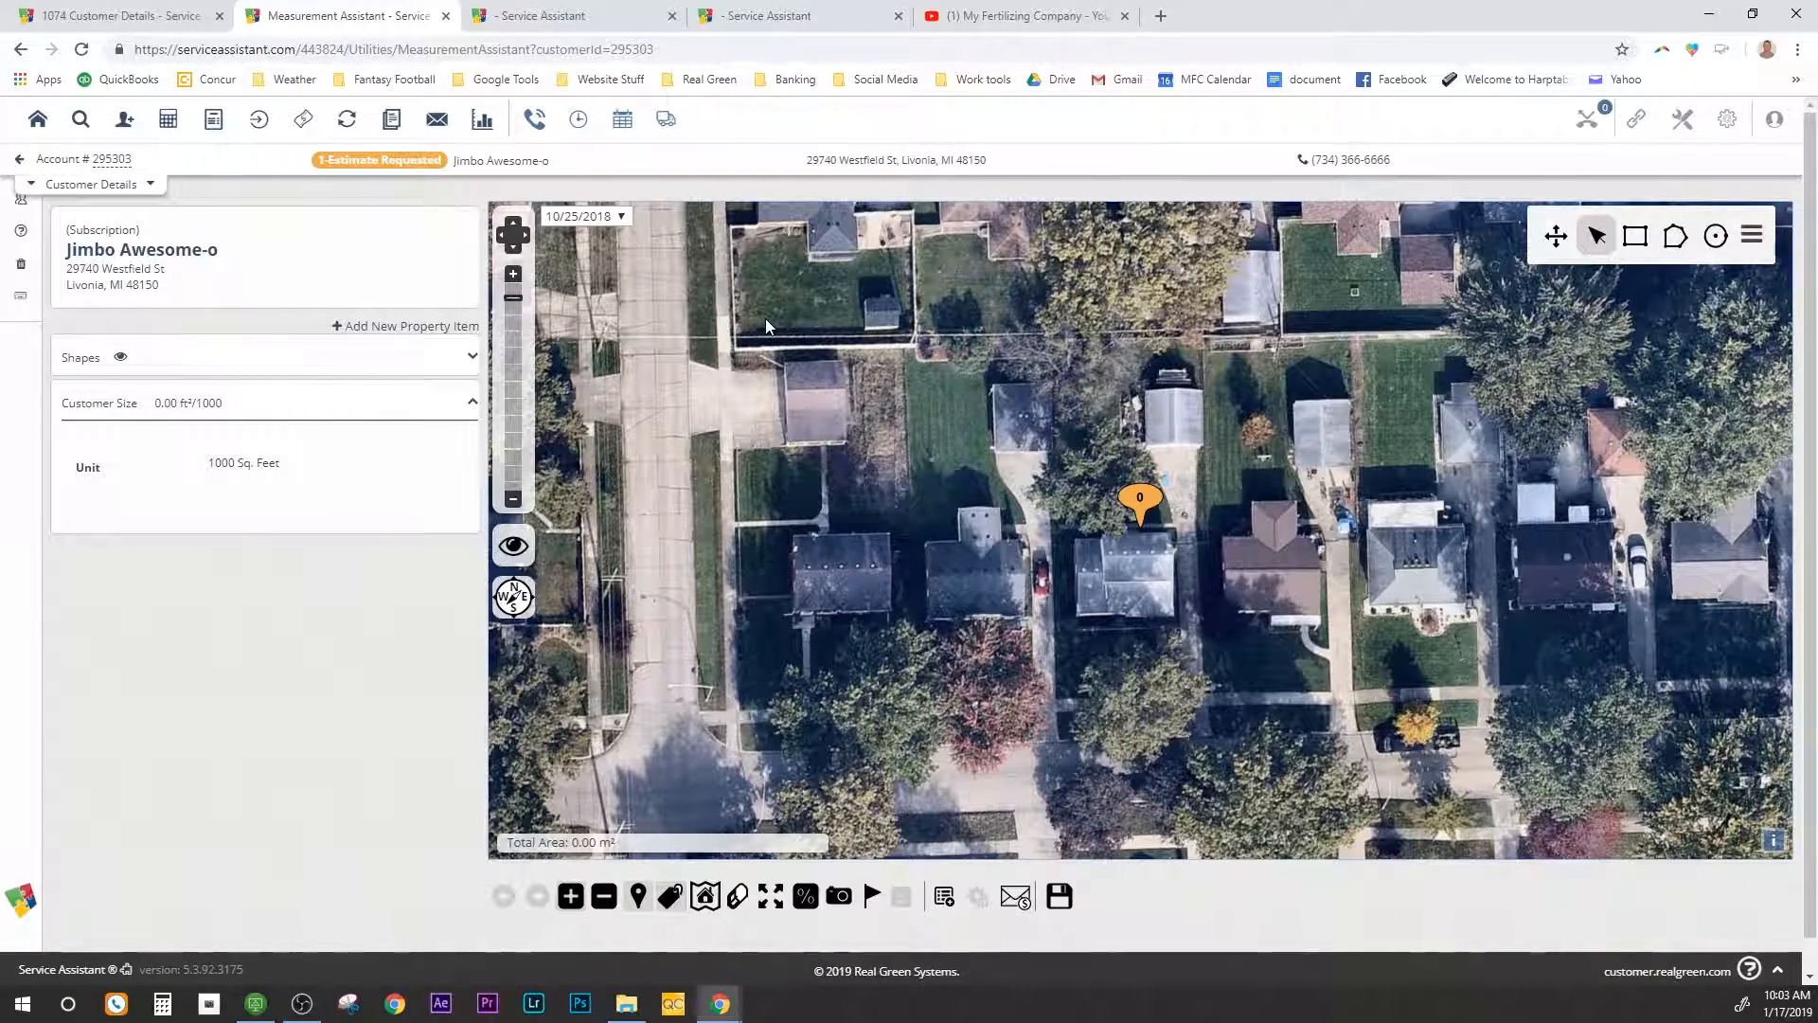
Step: Switch the map to the 03/22/2018 aerial imagery and choose the polygon drawing tool
click(623, 218)
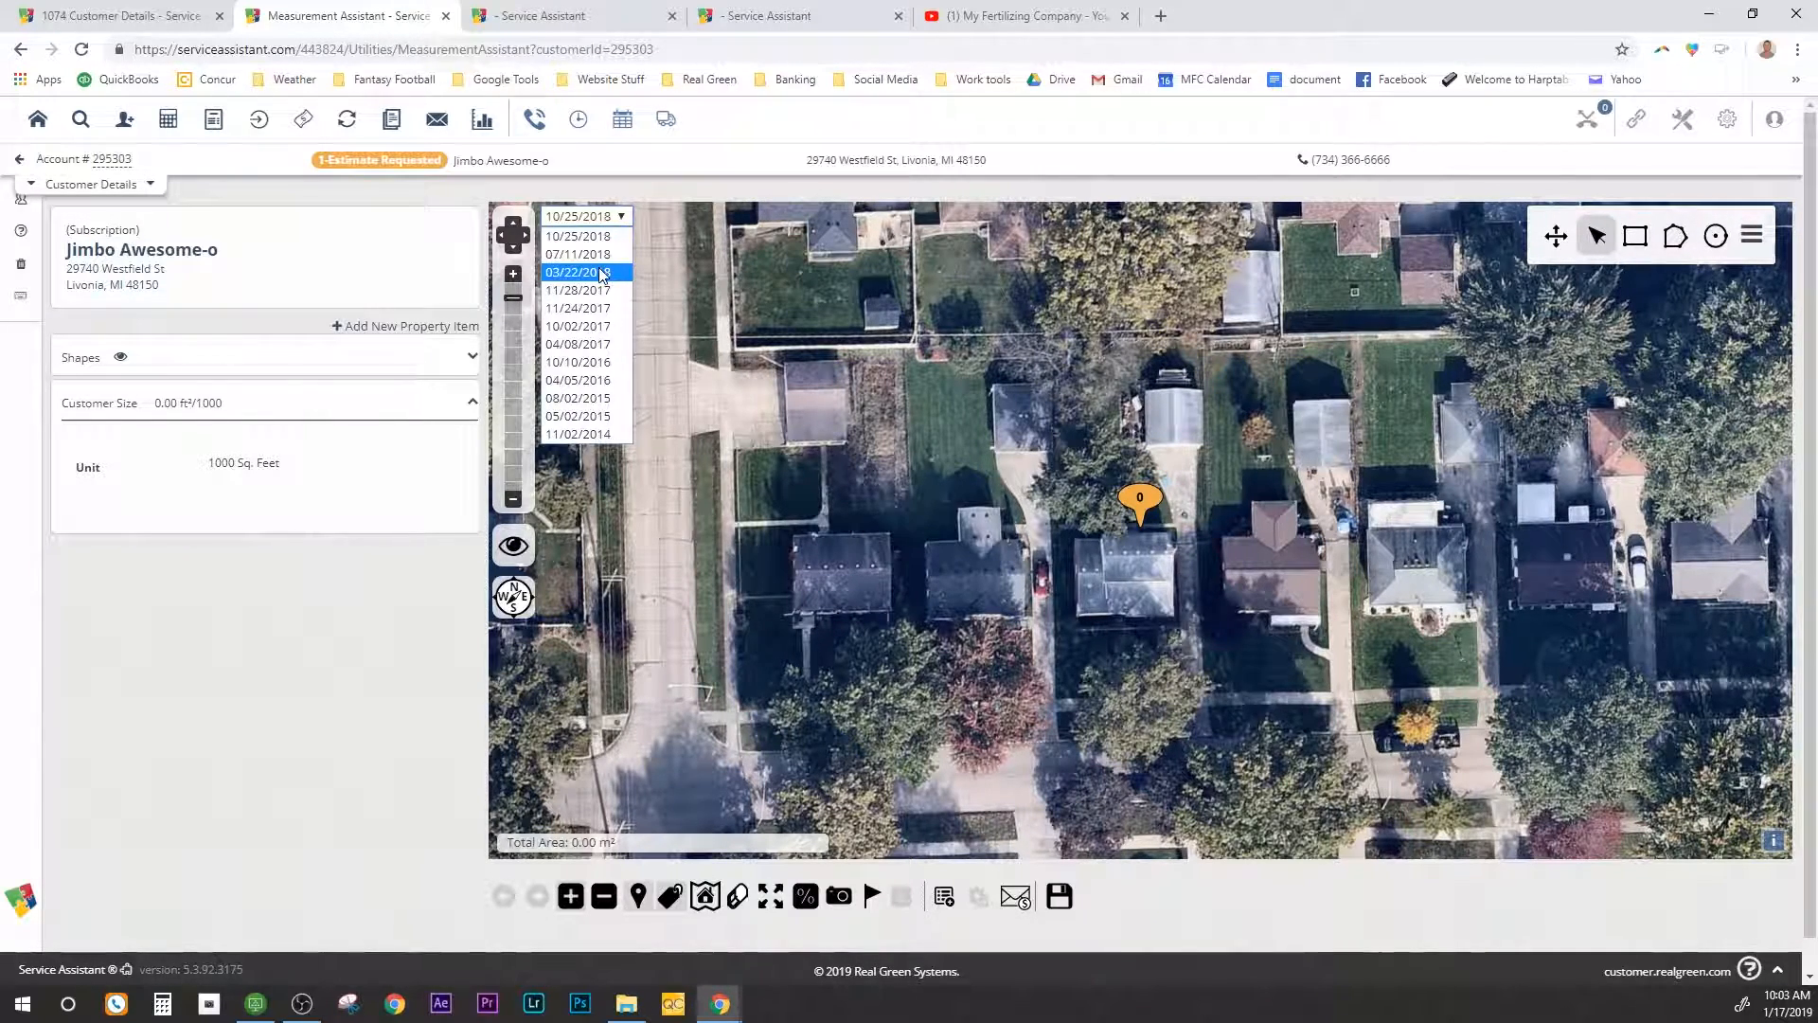
click(568, 273)
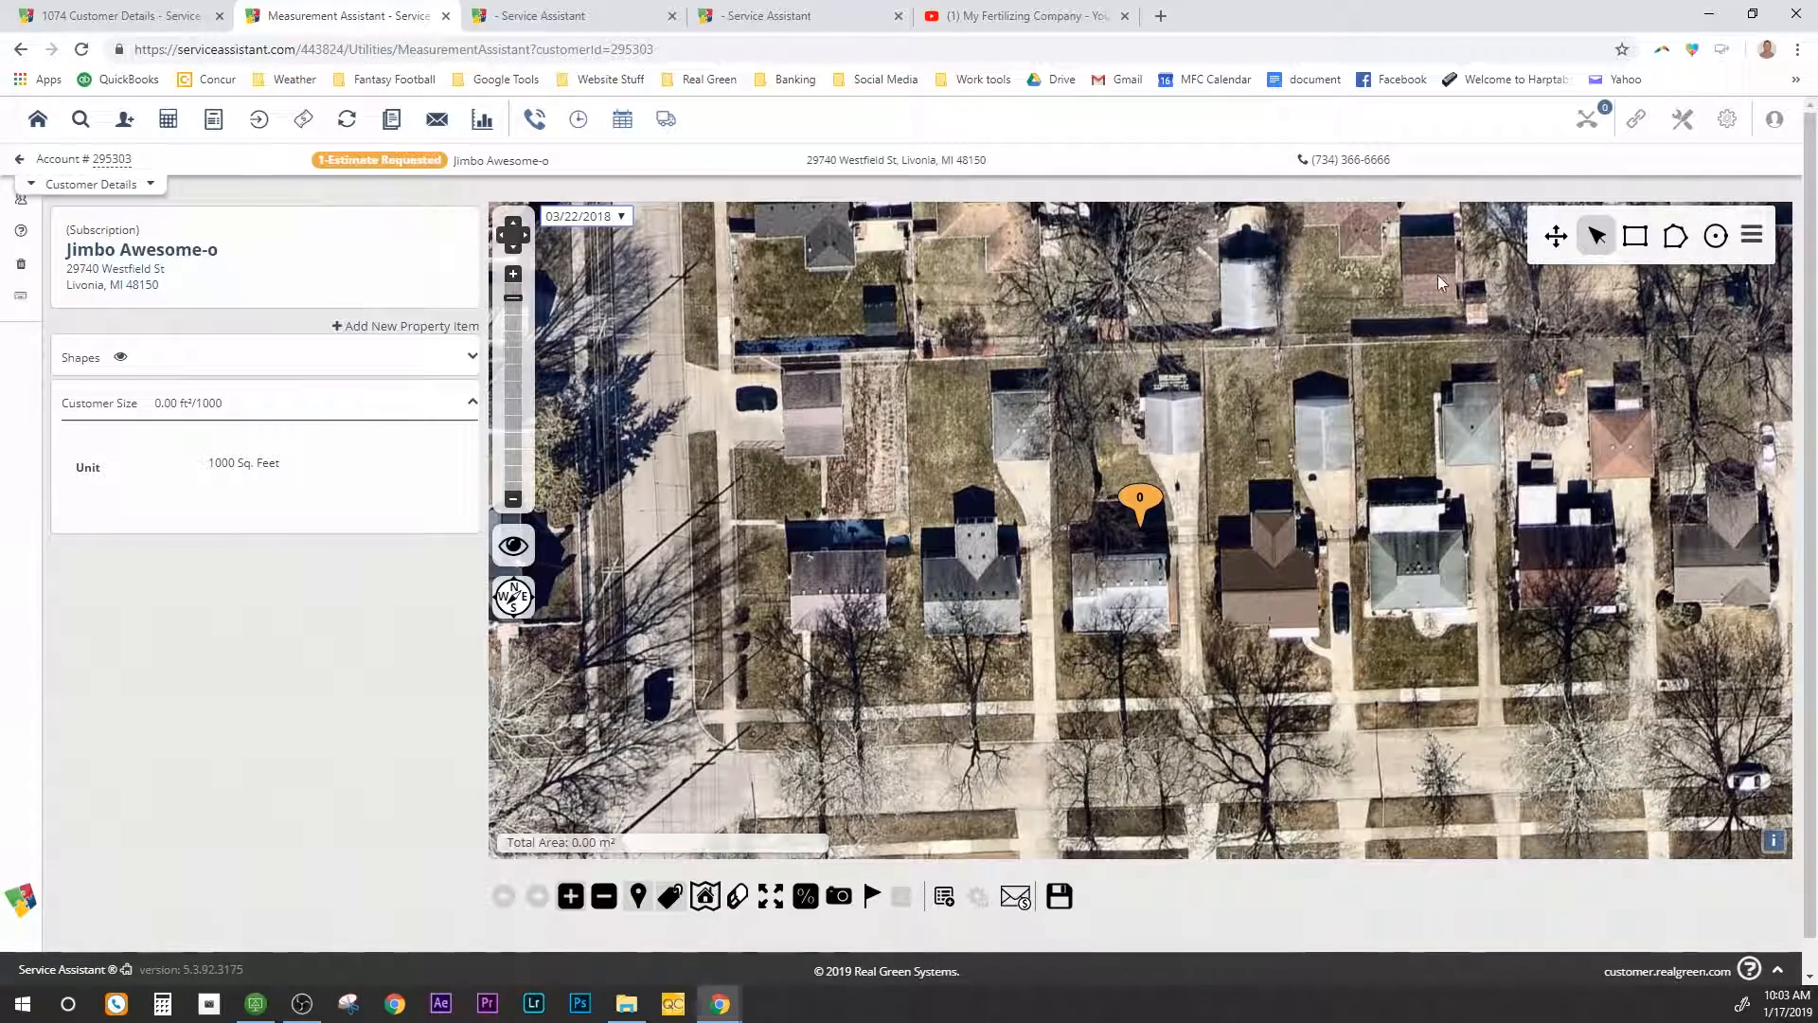
click(1671, 246)
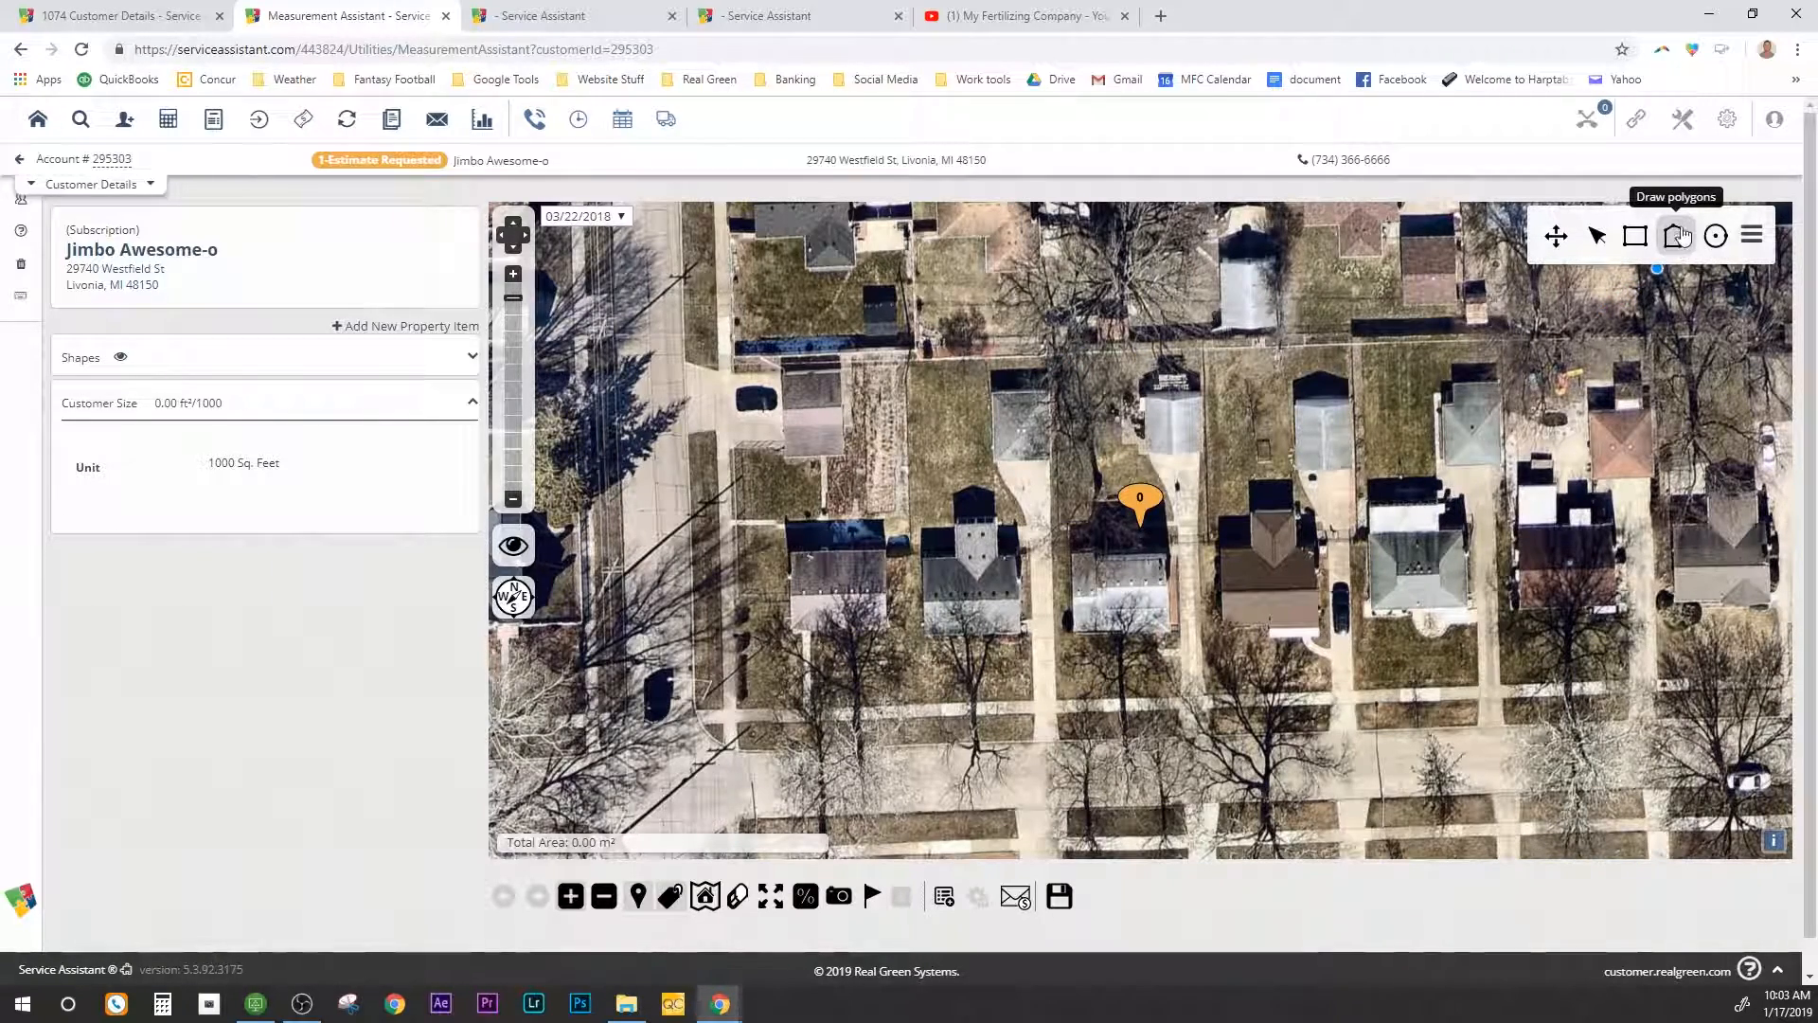
Step: Trace a polygon around the yard, skirting the house and driveway, measuring 3.99 ft²/1000
click(1054, 358)
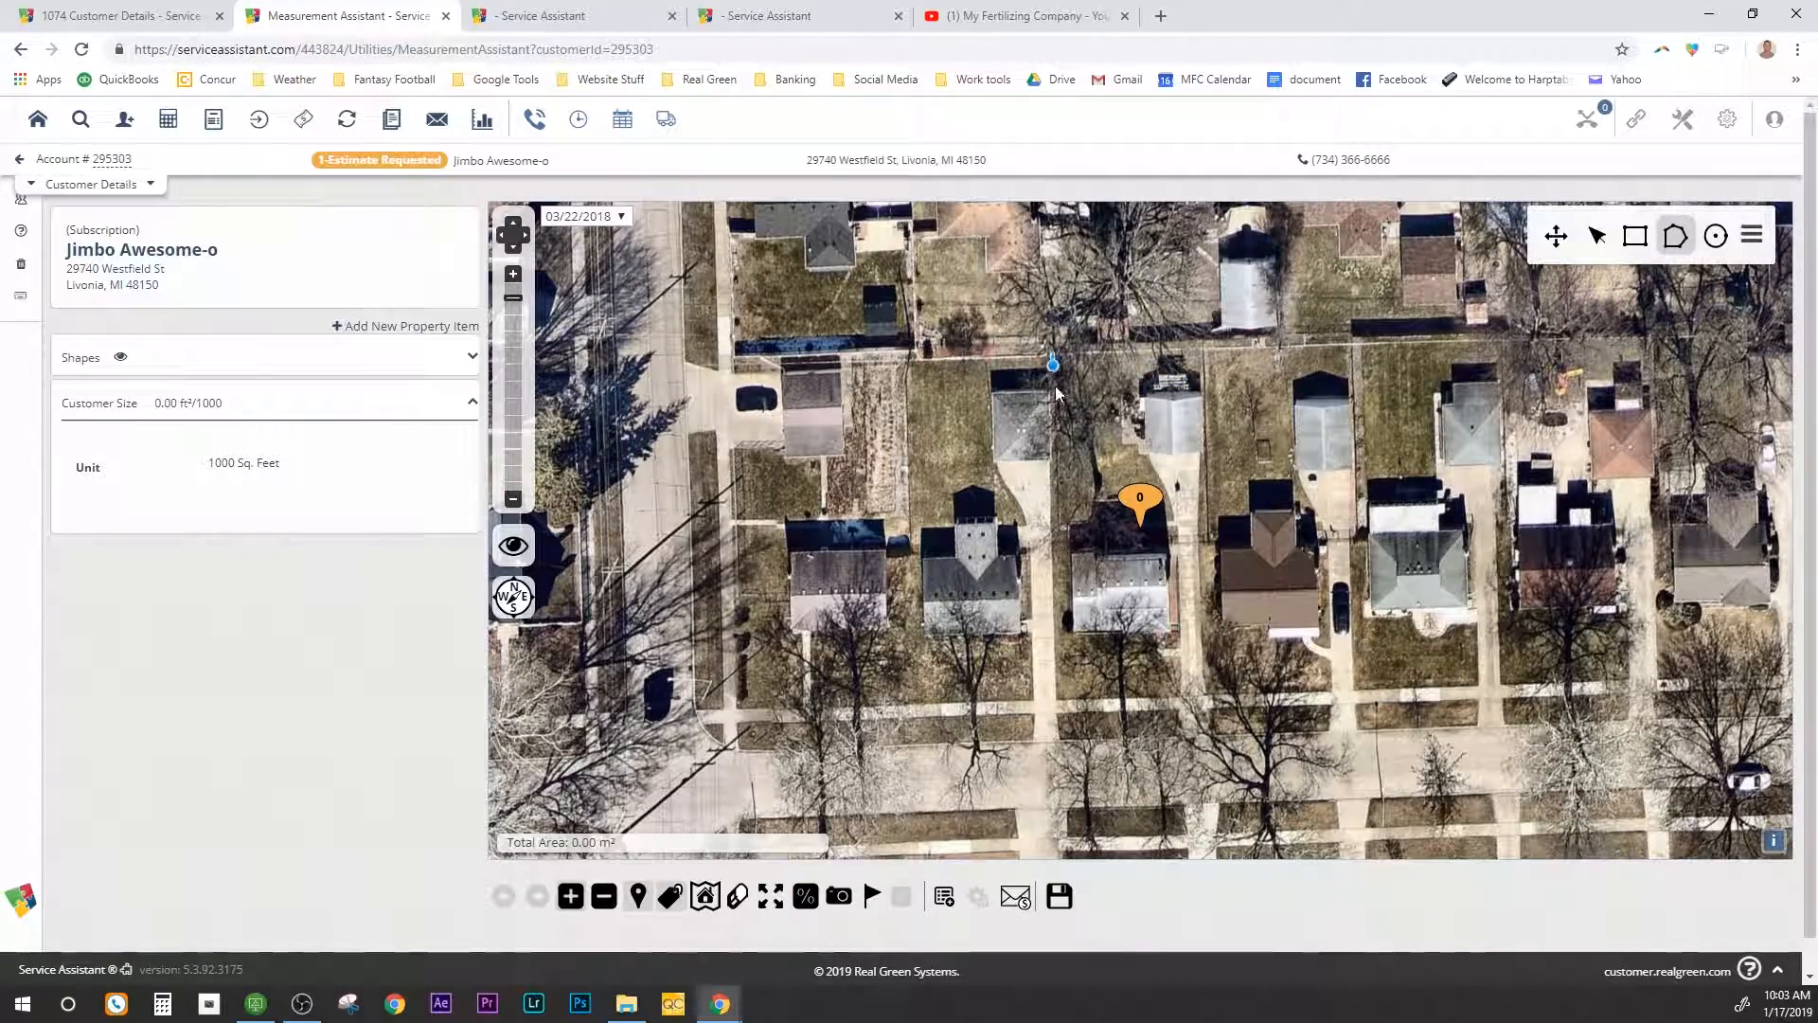
click(1055, 701)
click(1181, 696)
click(1180, 641)
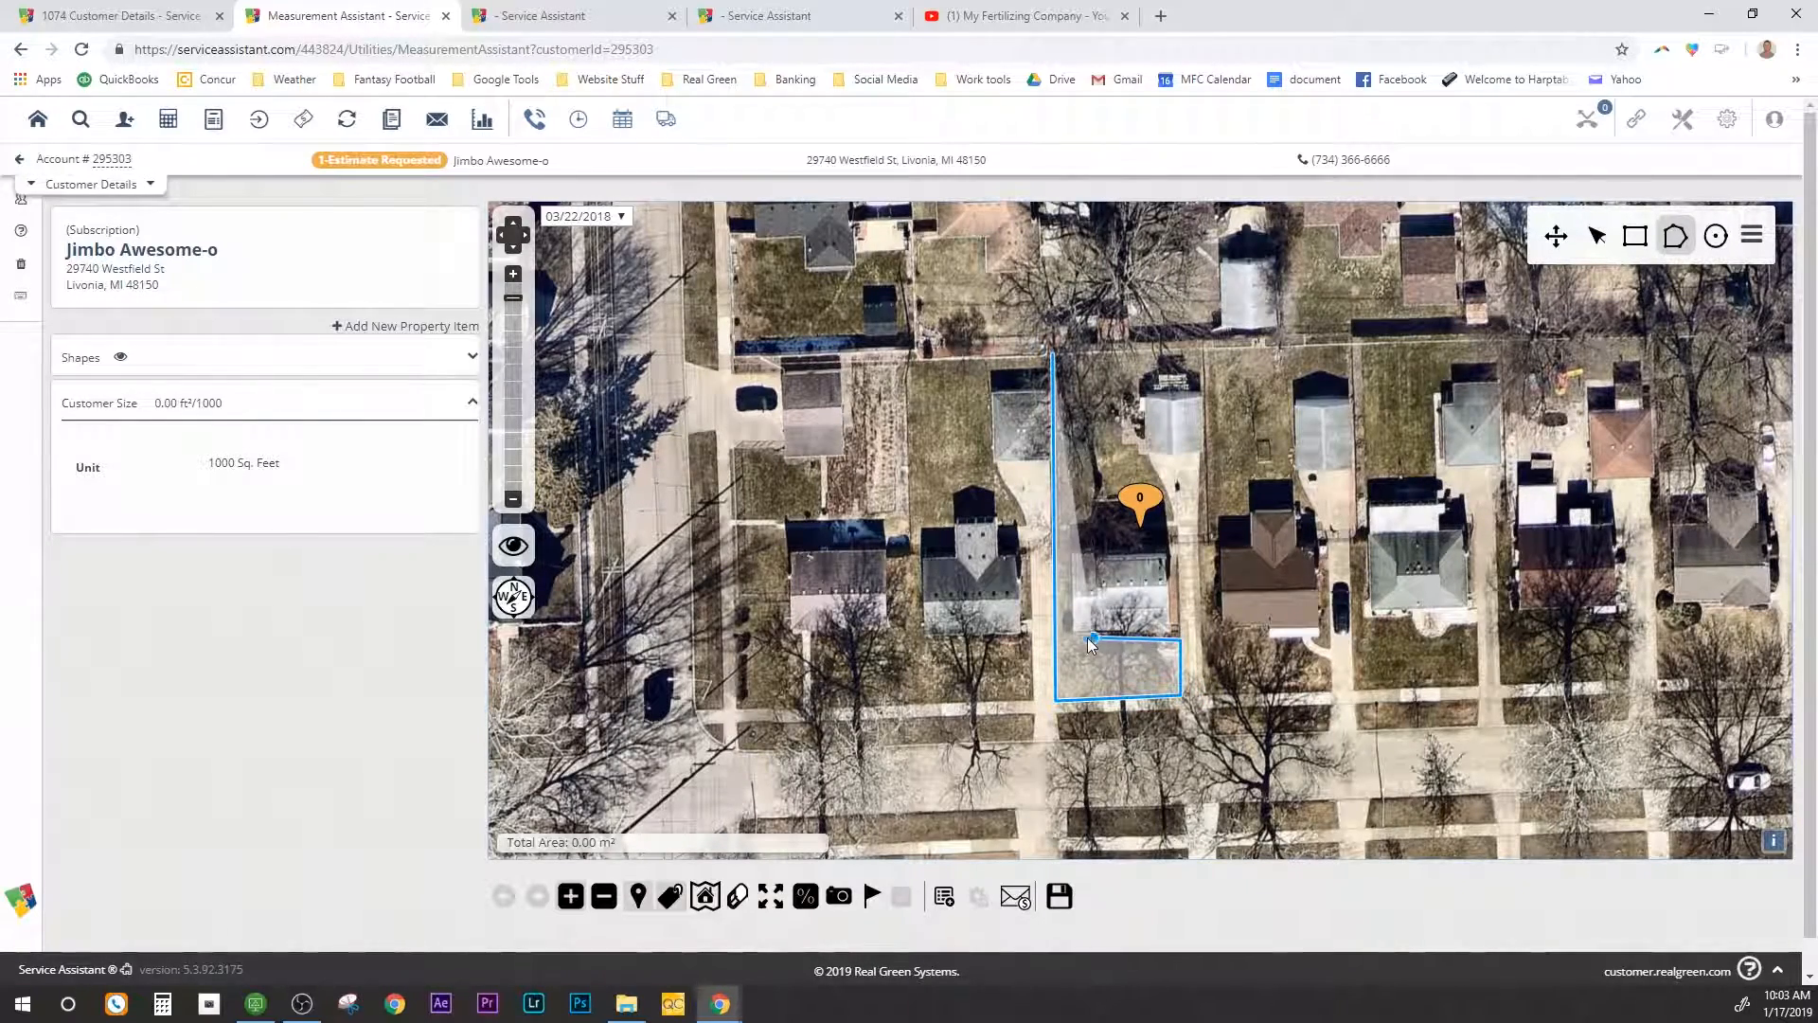
click(1075, 637)
click(1070, 549)
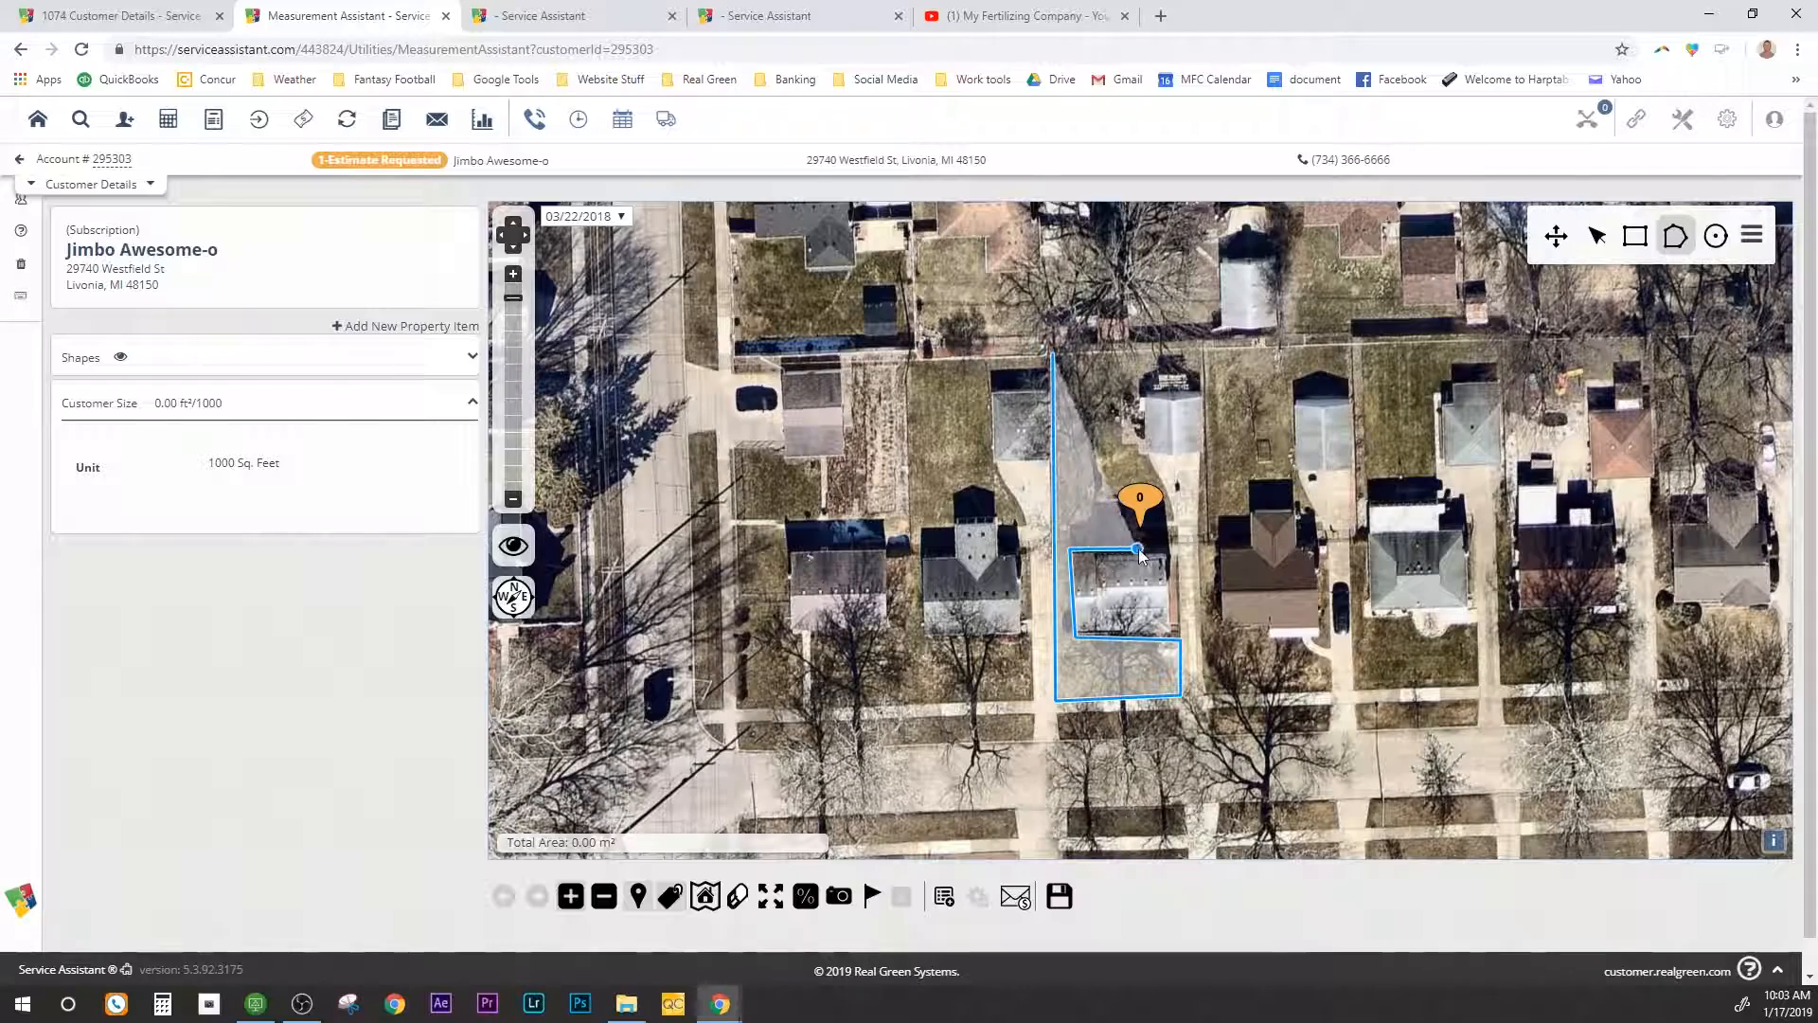
click(1177, 550)
click(1152, 464)
click(1144, 458)
click(1119, 441)
click(1114, 395)
click(1142, 386)
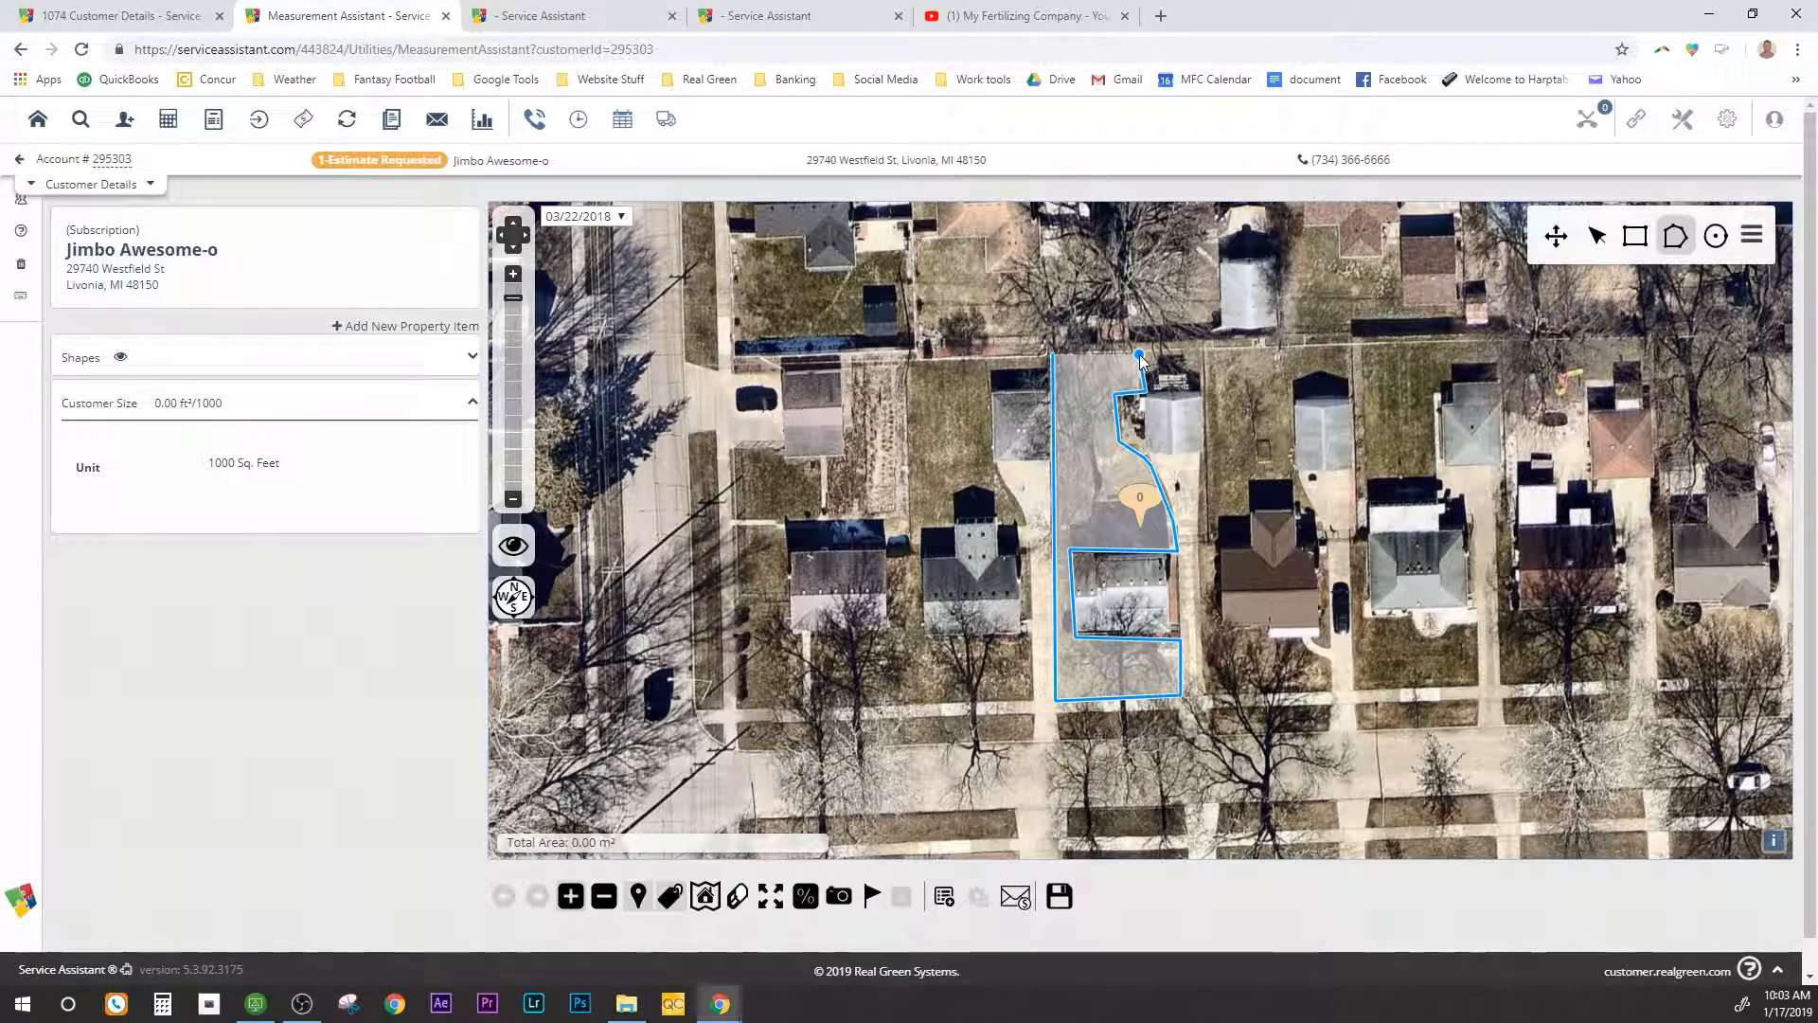
click(1142, 353)
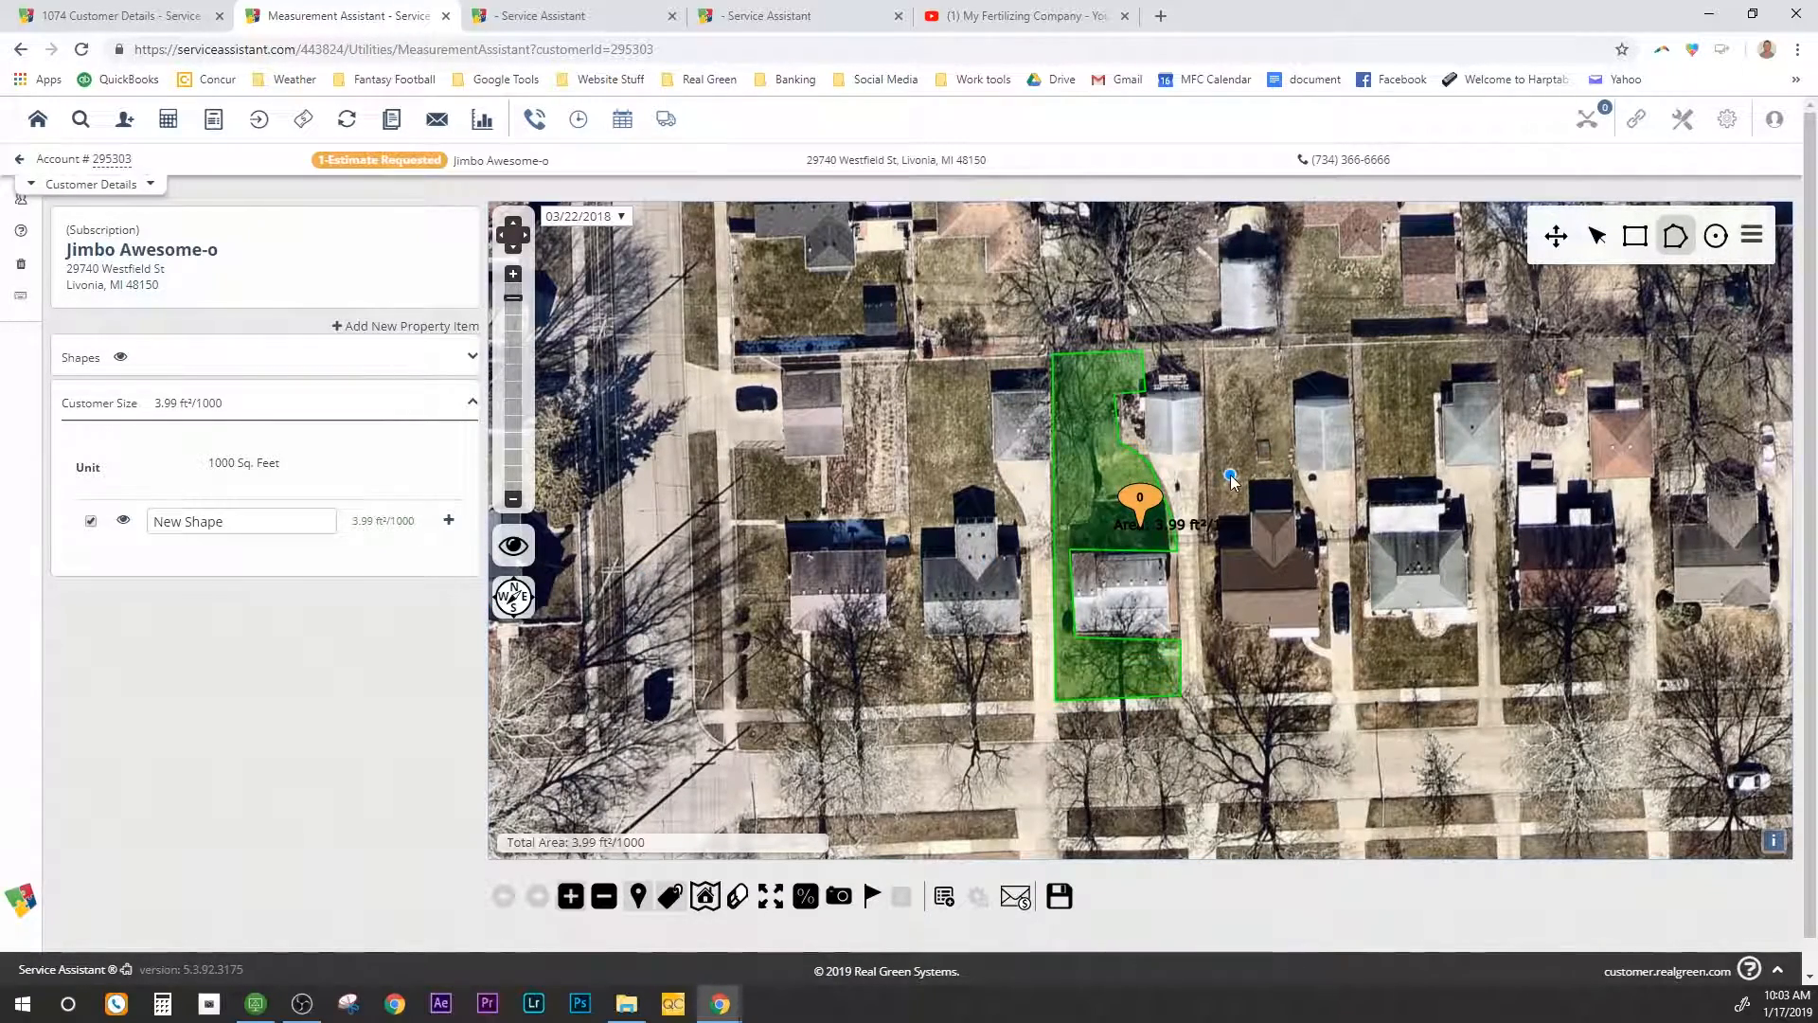
click(123, 522)
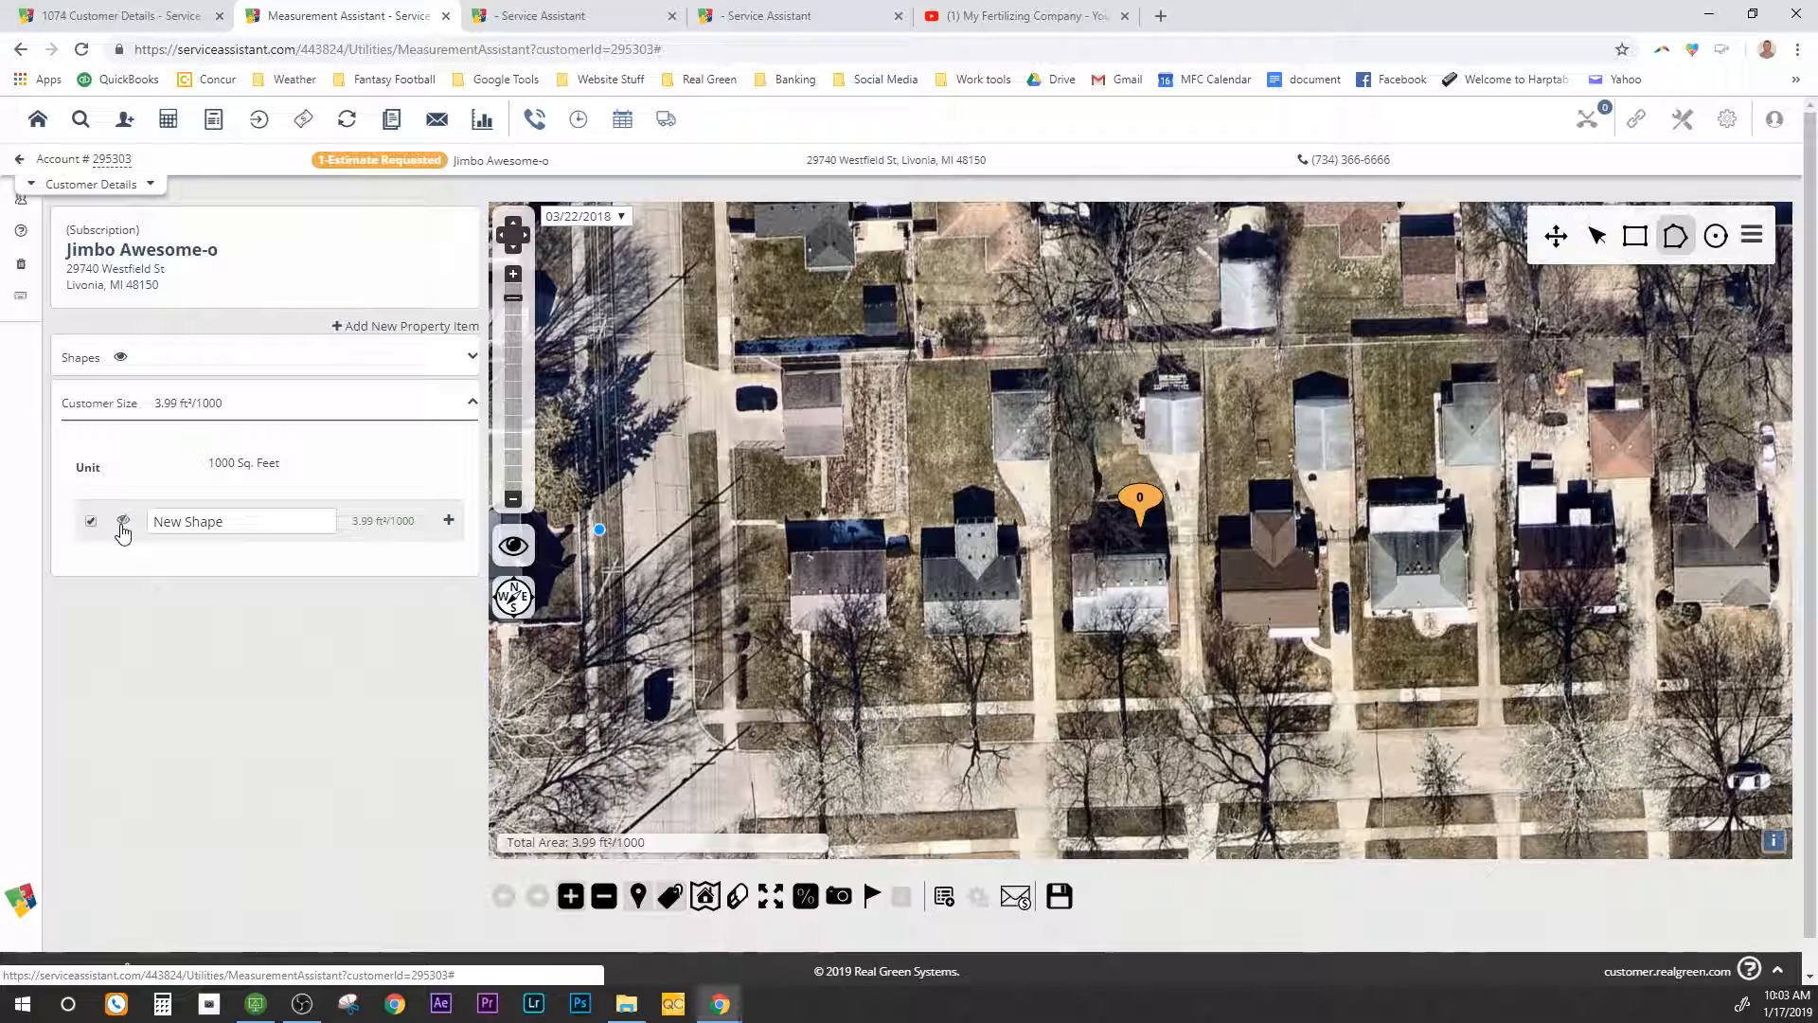
click(122, 523)
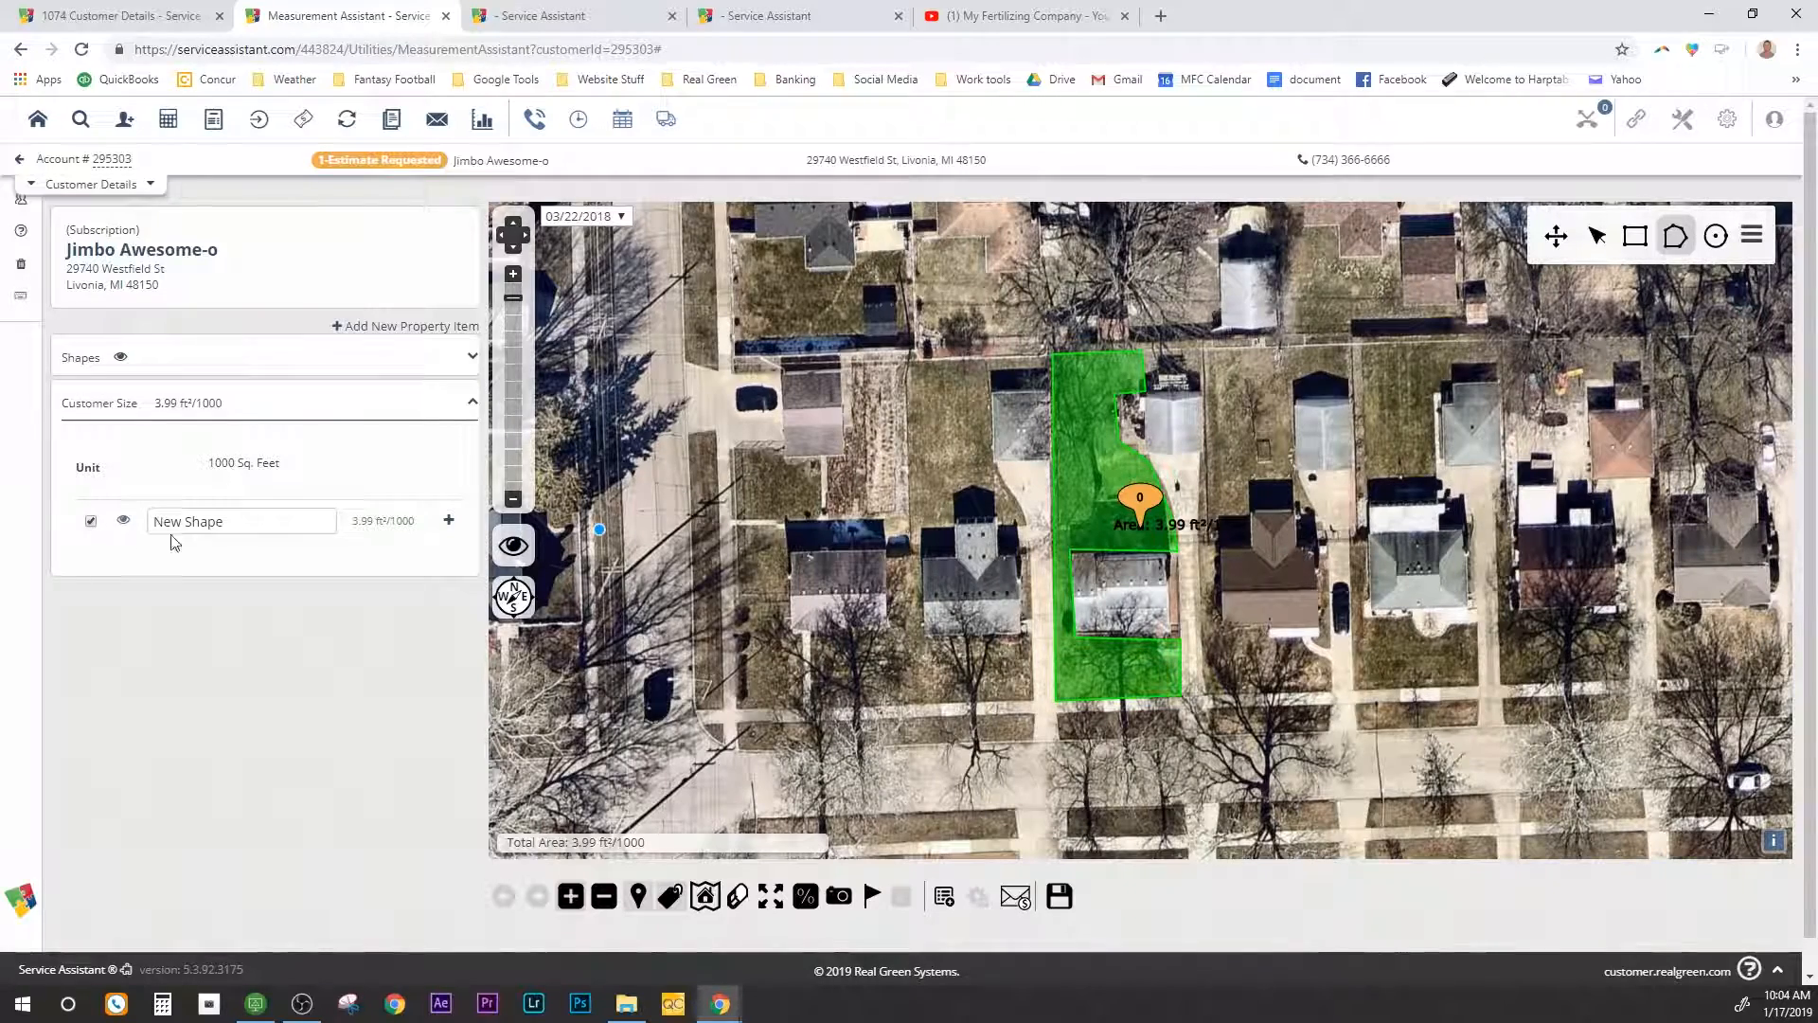
click(91, 521)
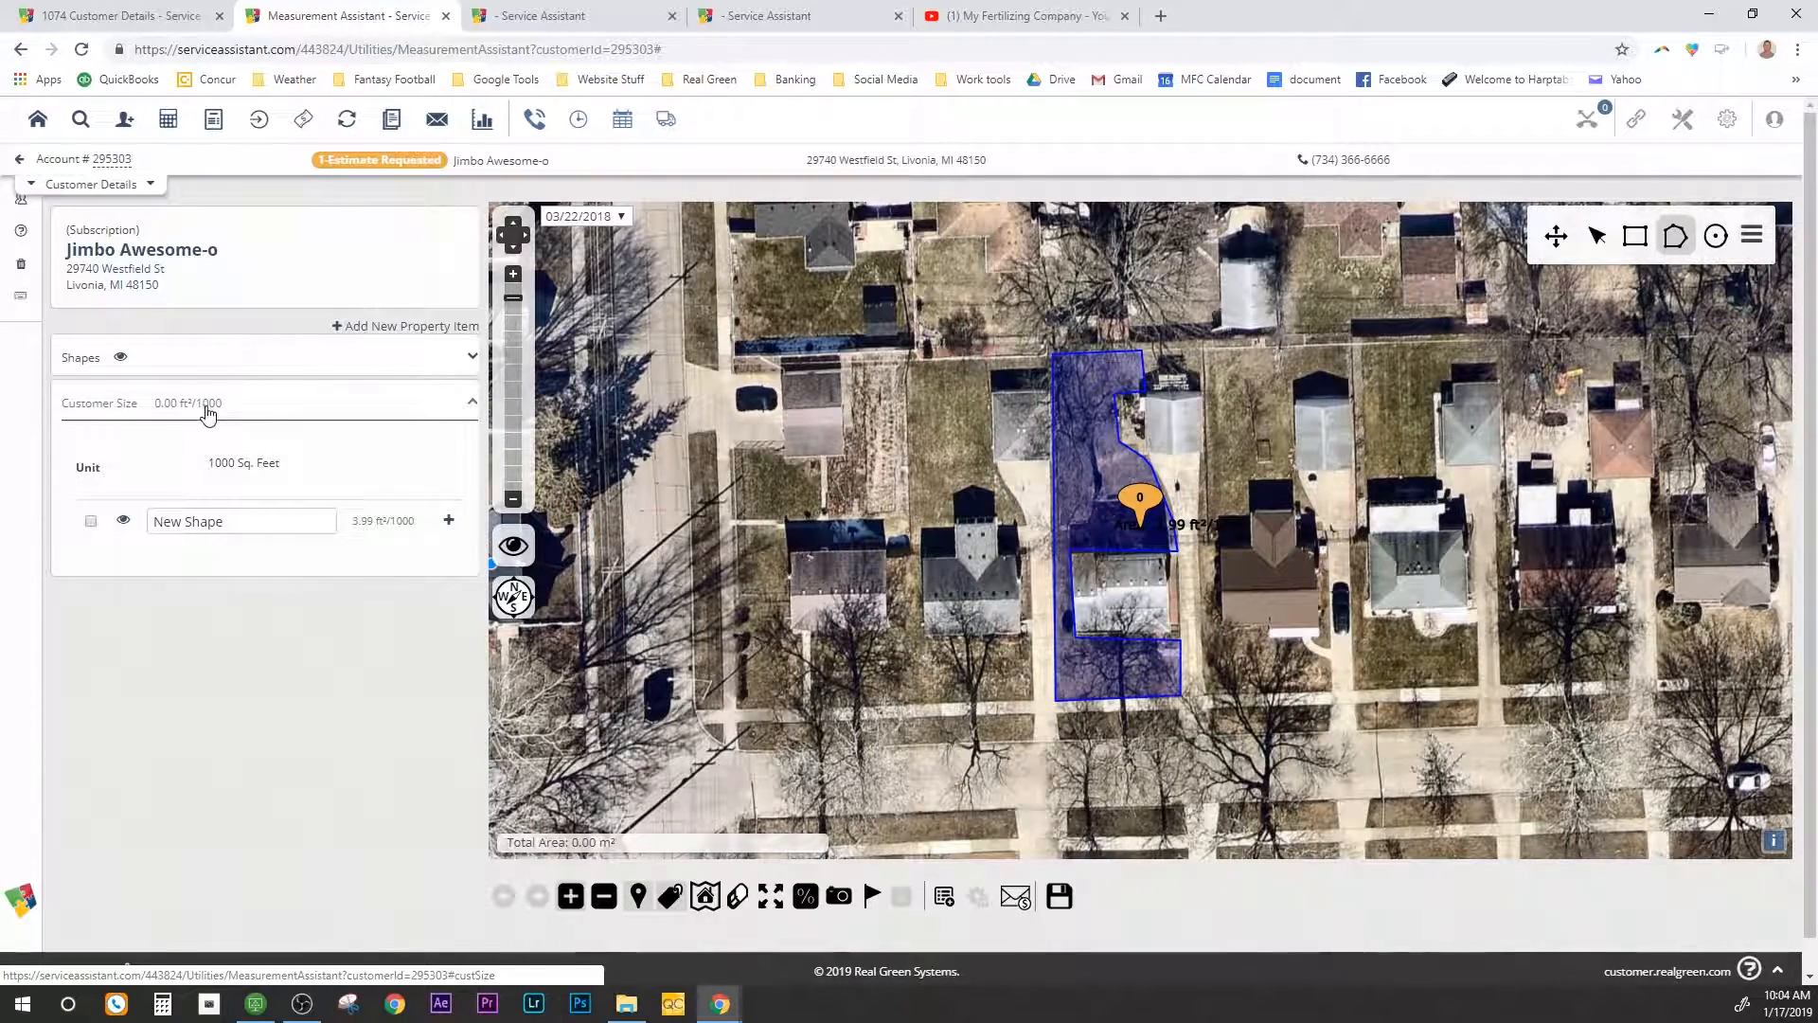
click(91, 521)
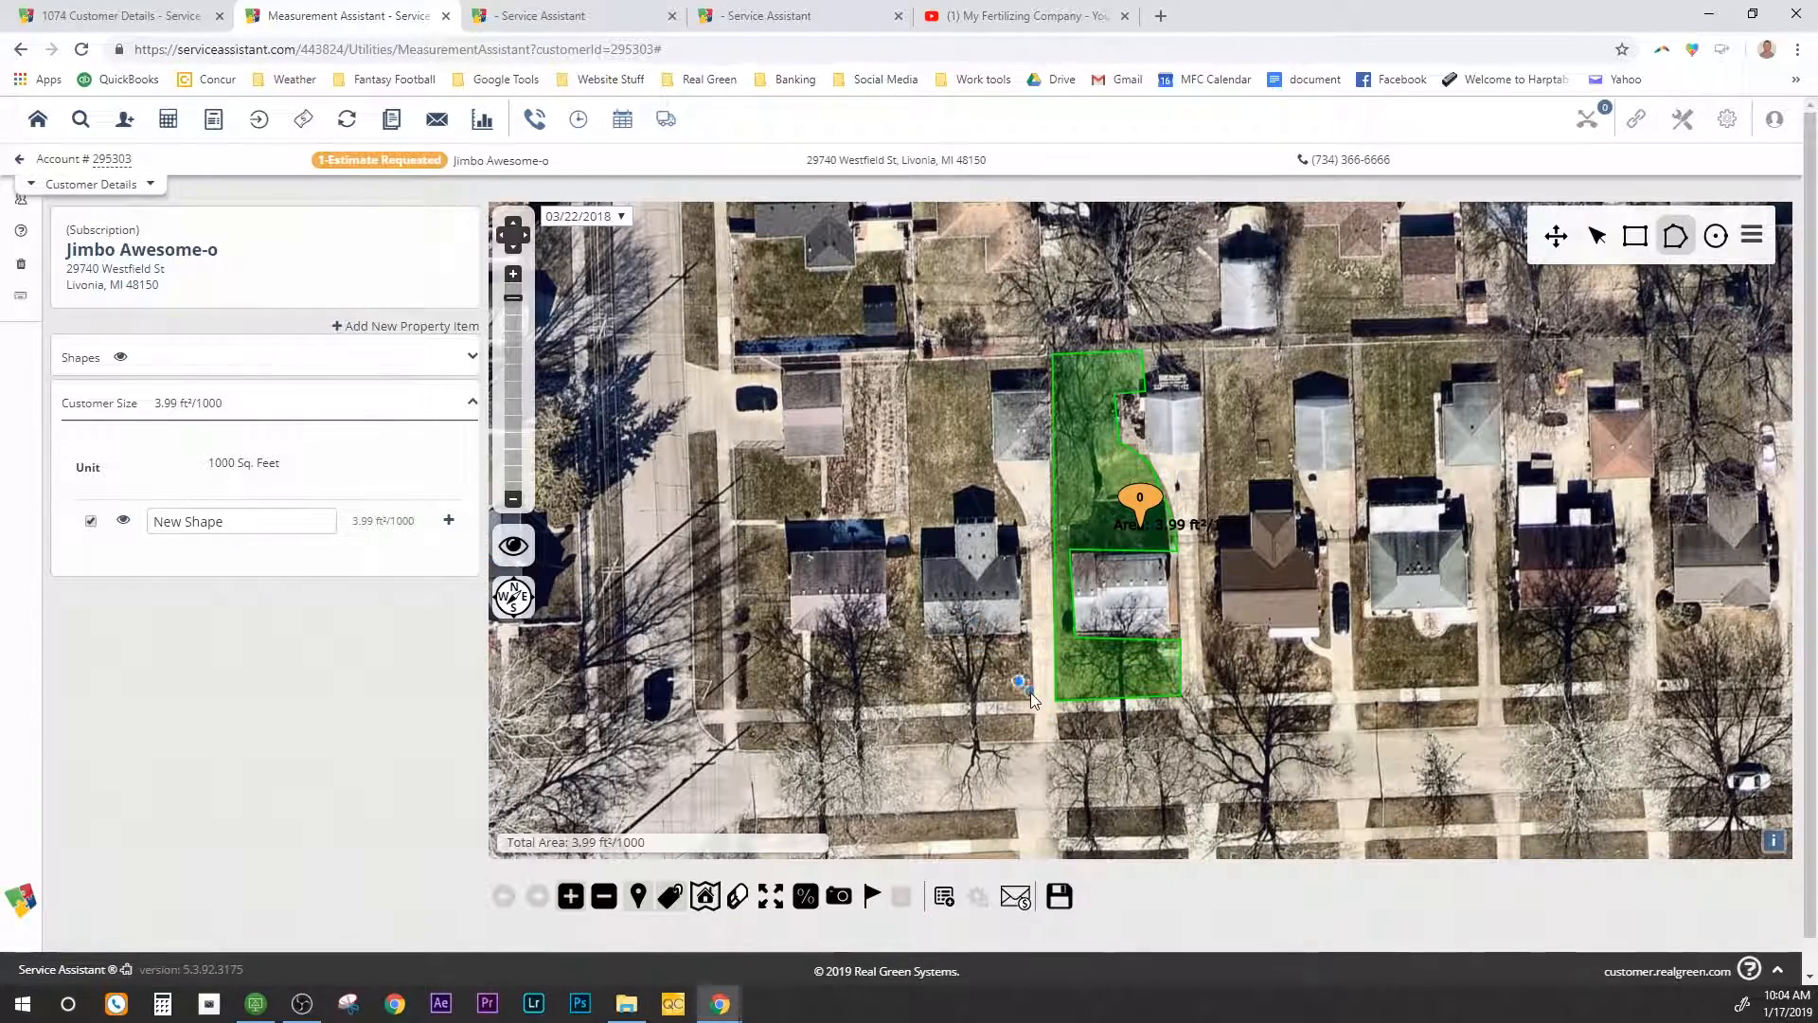
Step: Outline a strip below the lawn and another strip along the lot's right side
click(1055, 716)
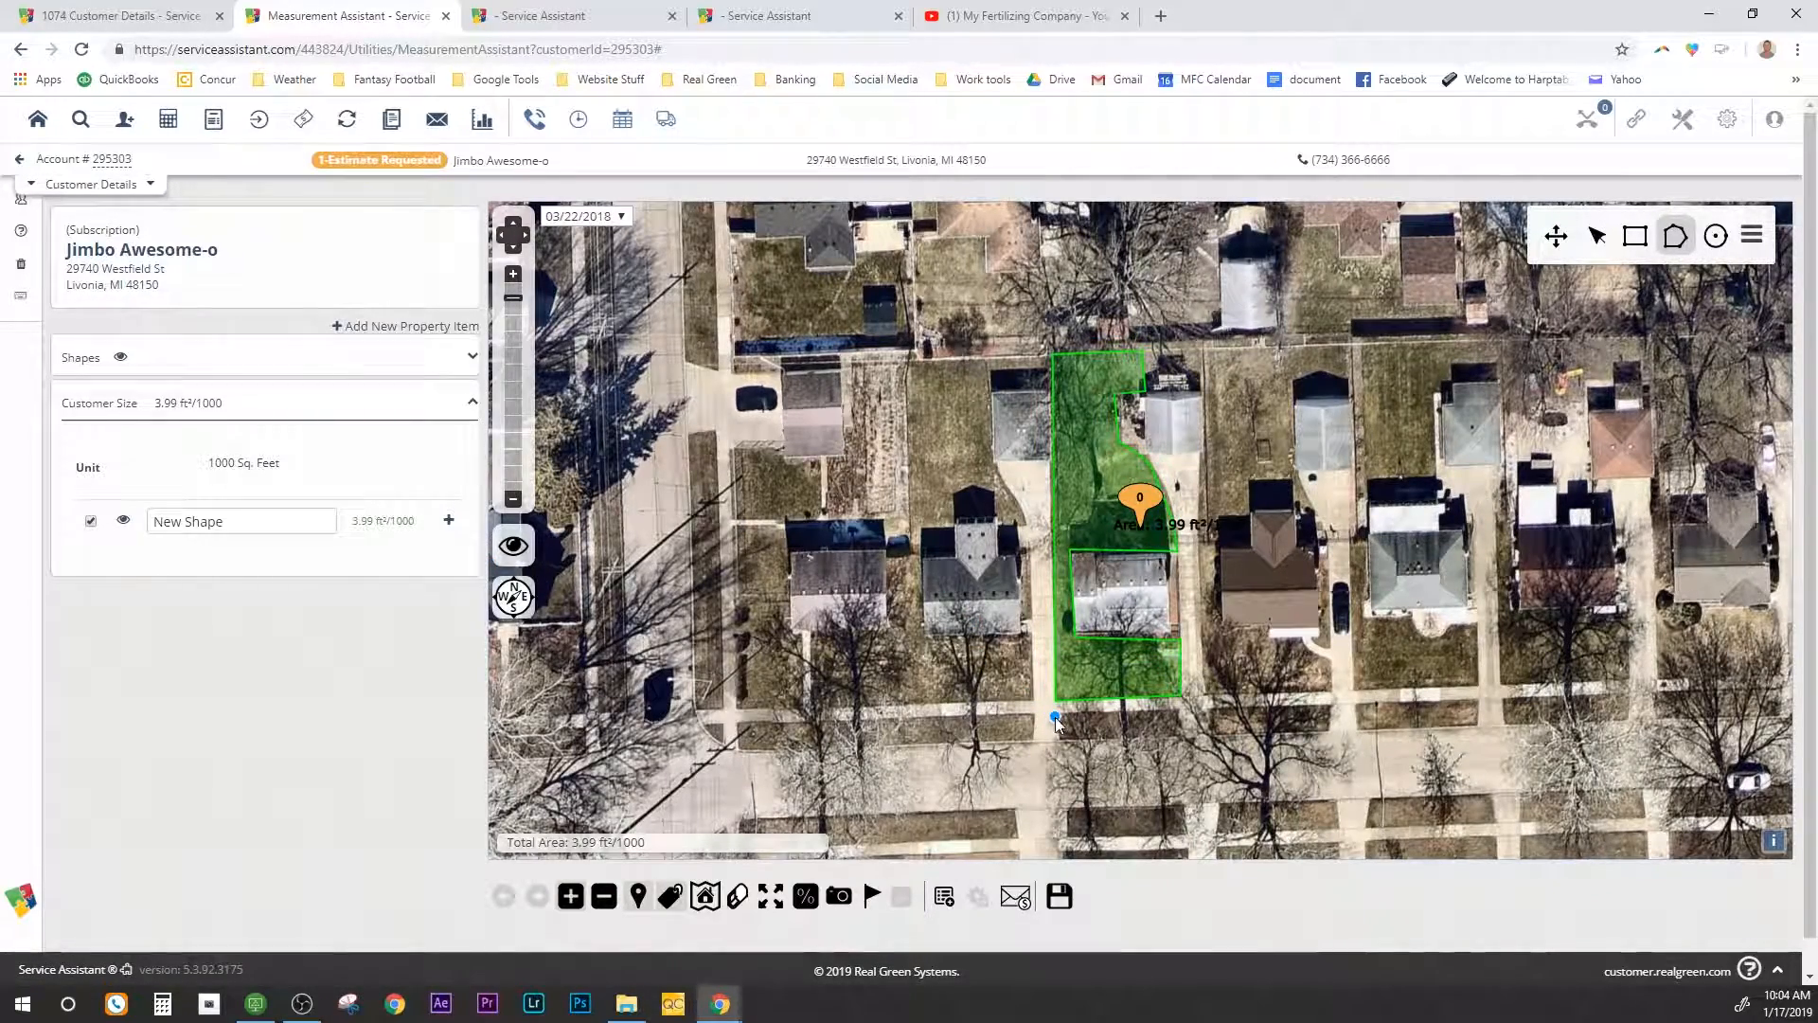
click(1068, 743)
click(1176, 735)
click(1176, 708)
click(1057, 716)
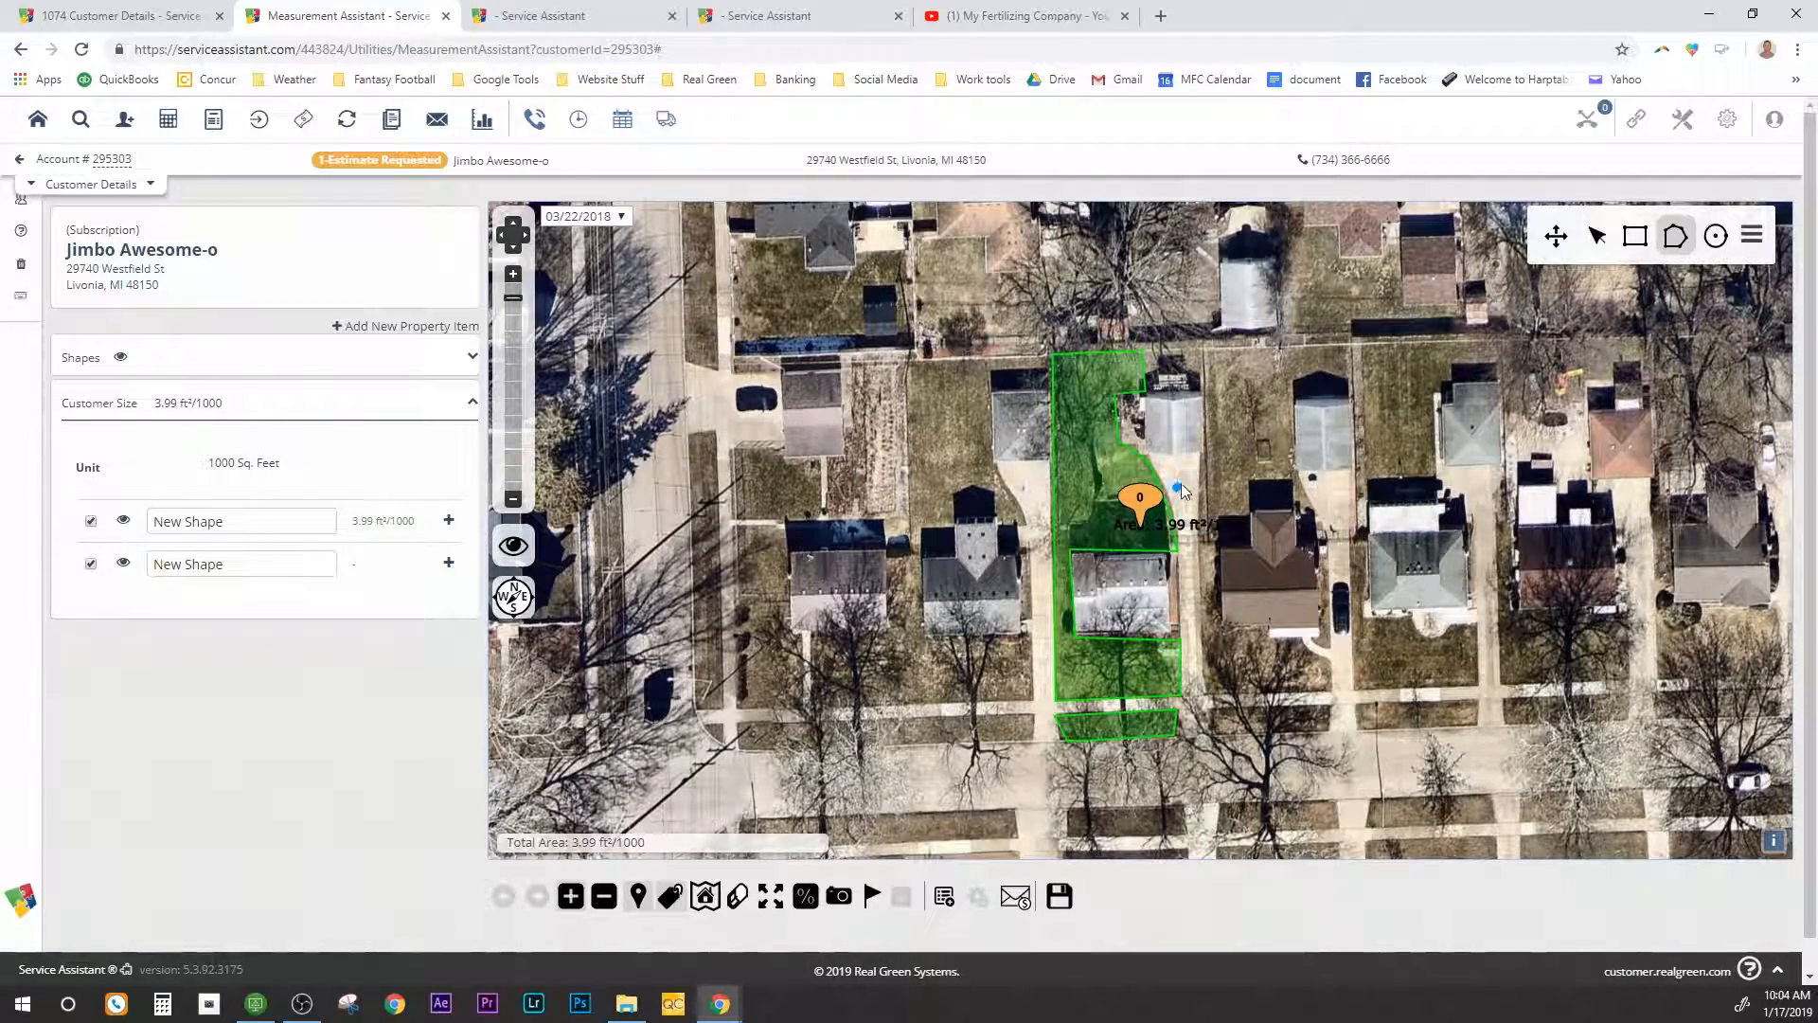
click(1205, 454)
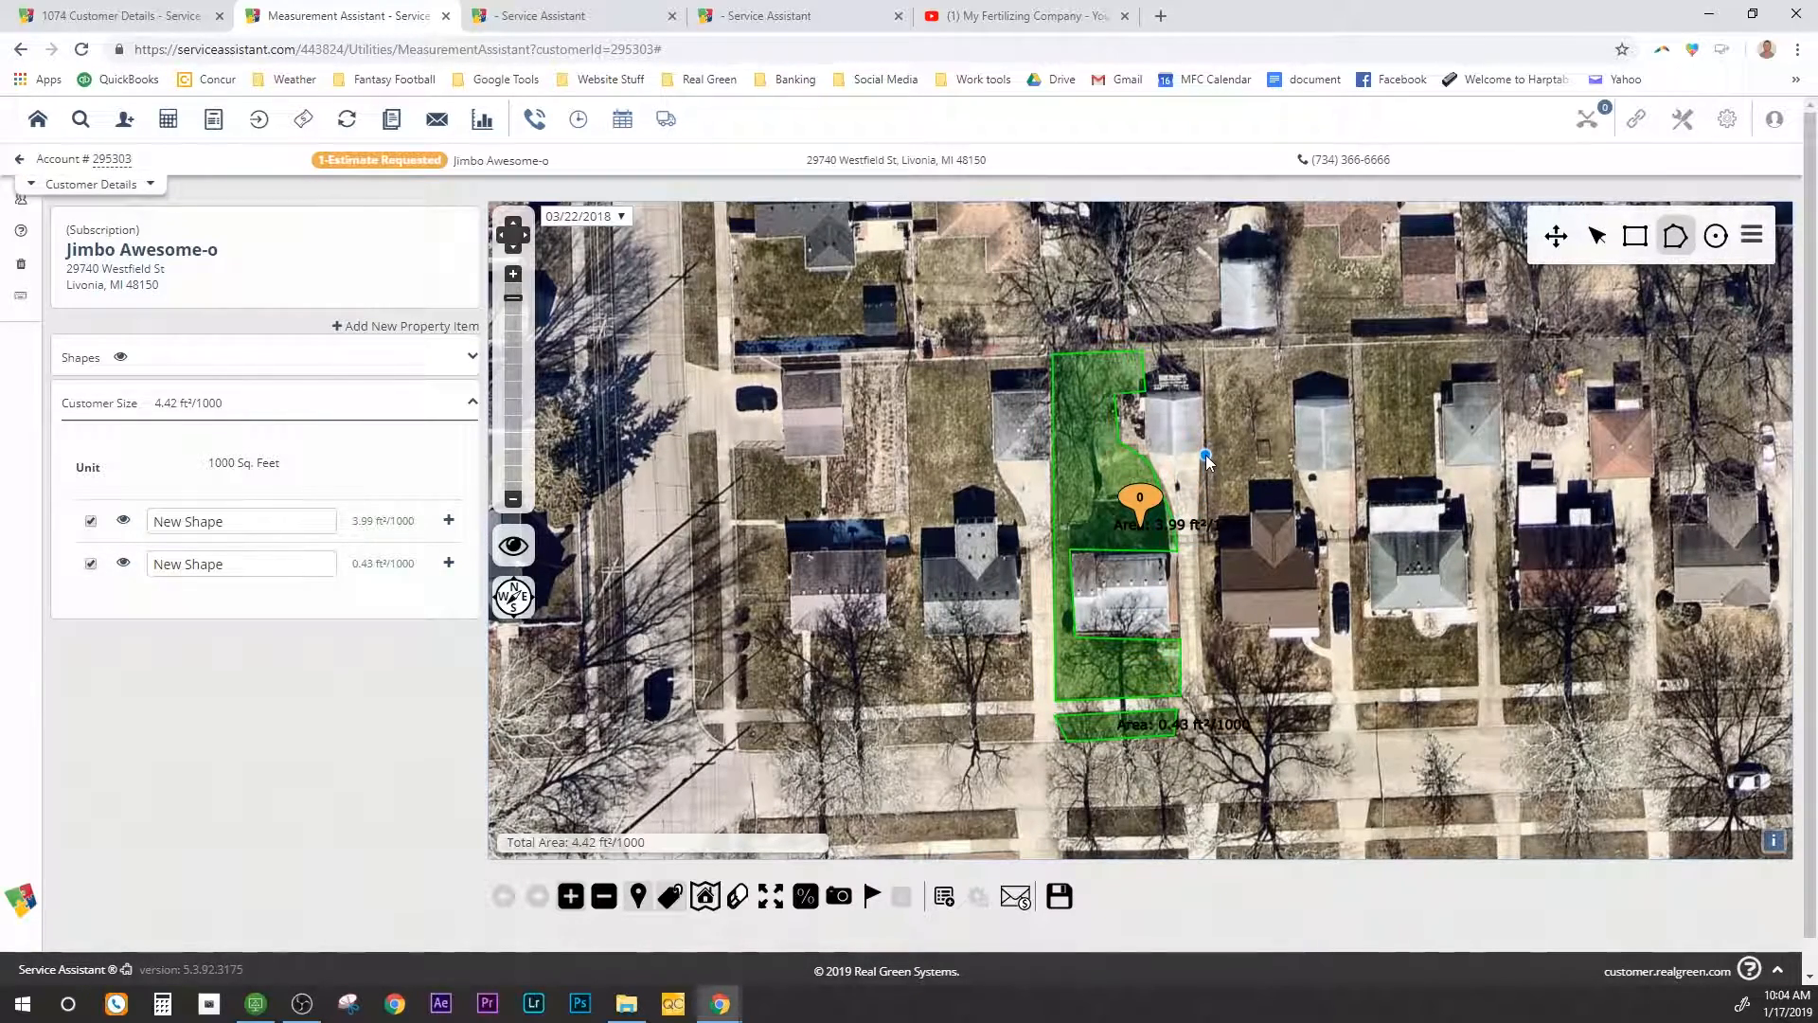
click(1217, 696)
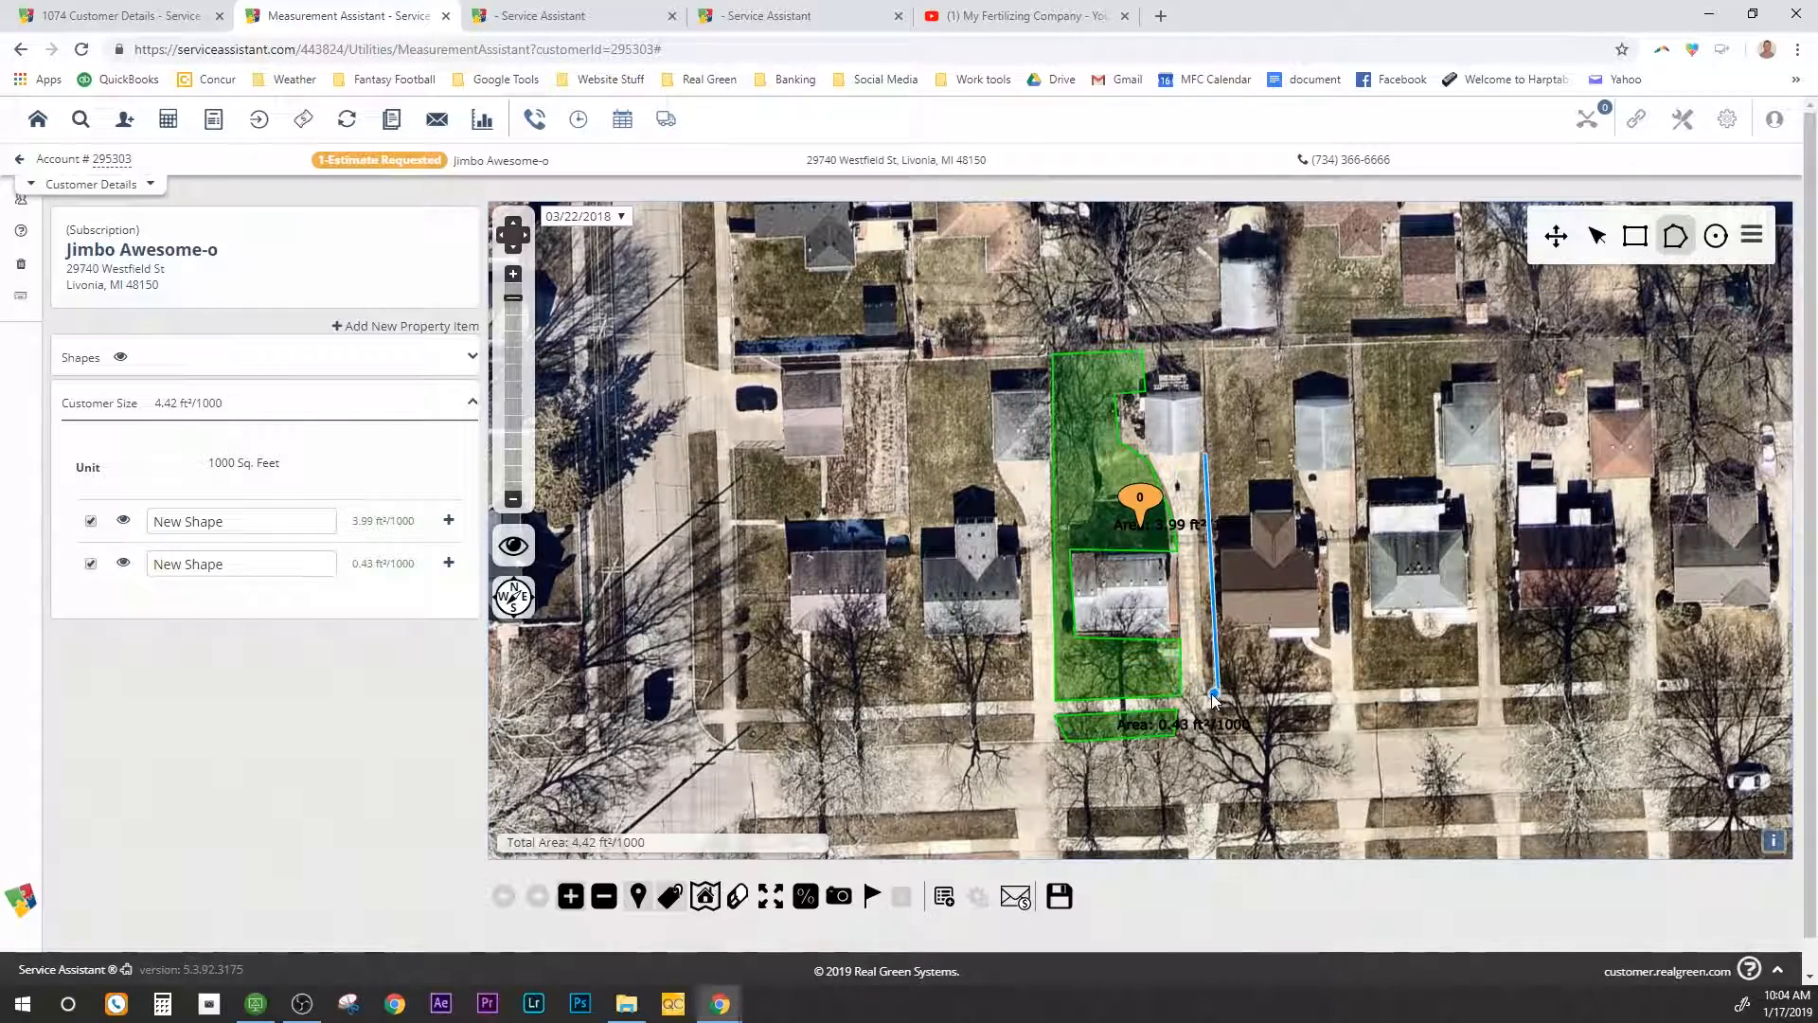
click(1197, 639)
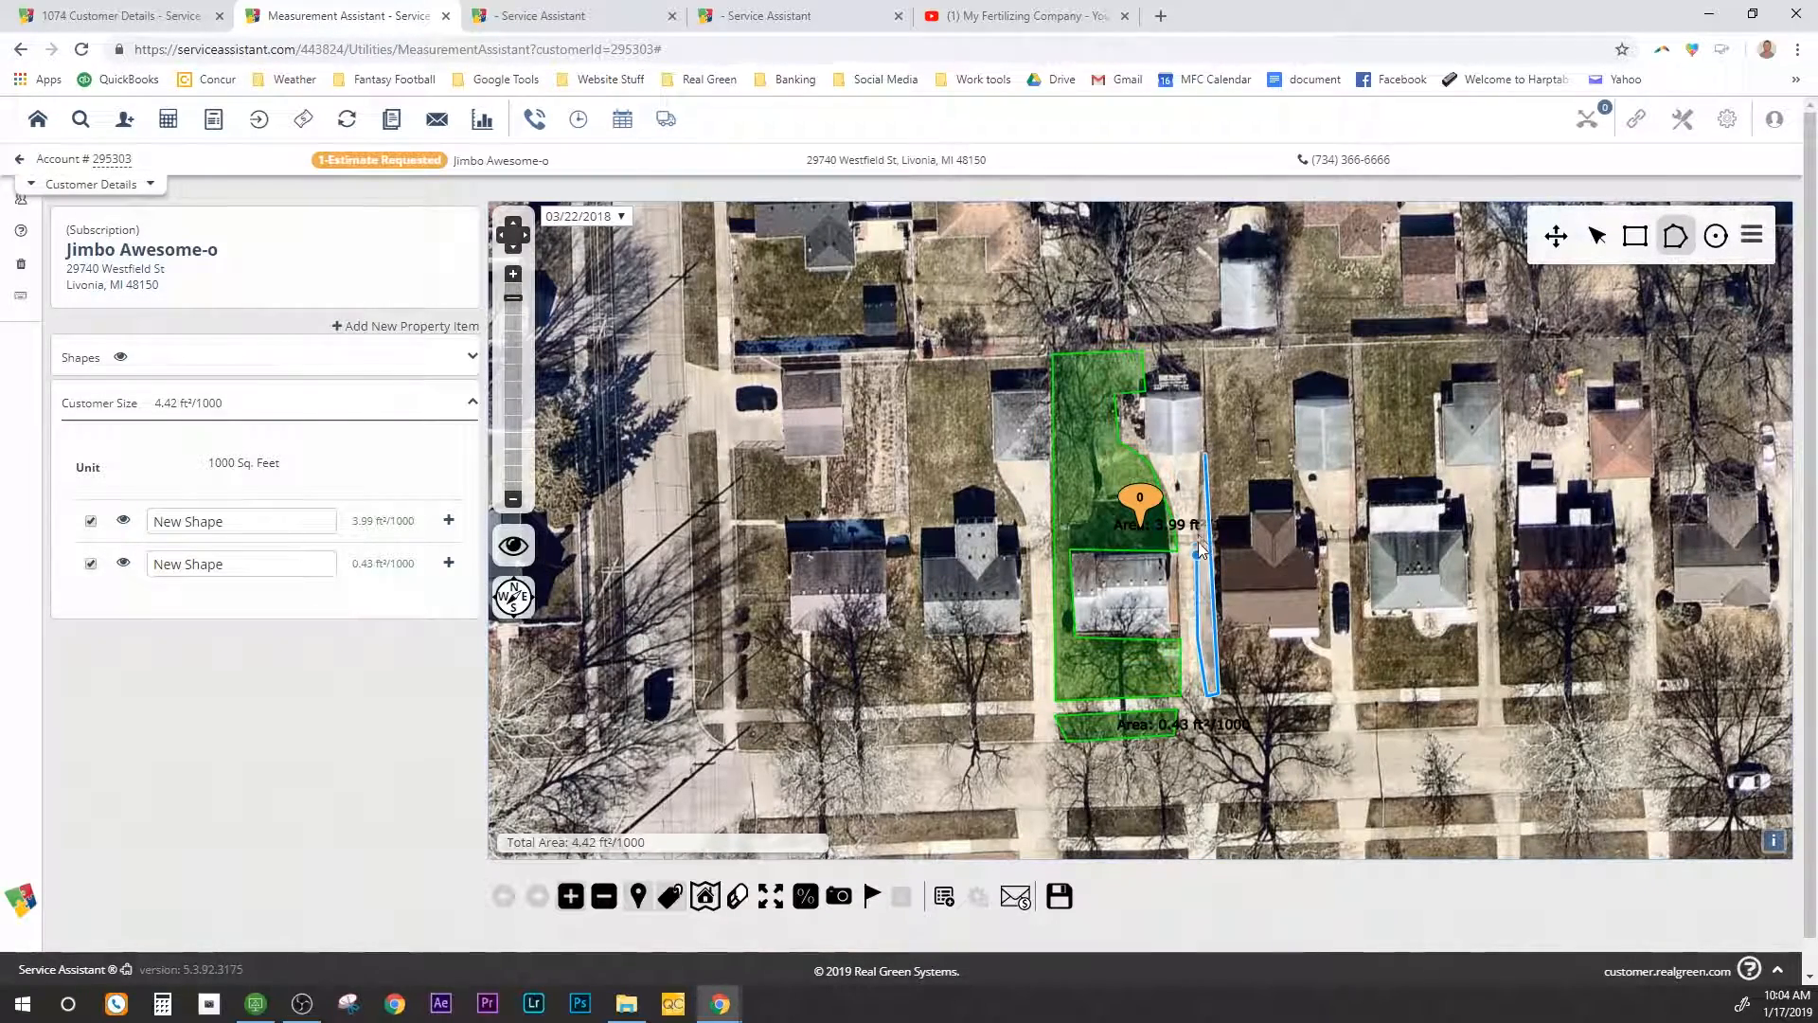
click(1203, 456)
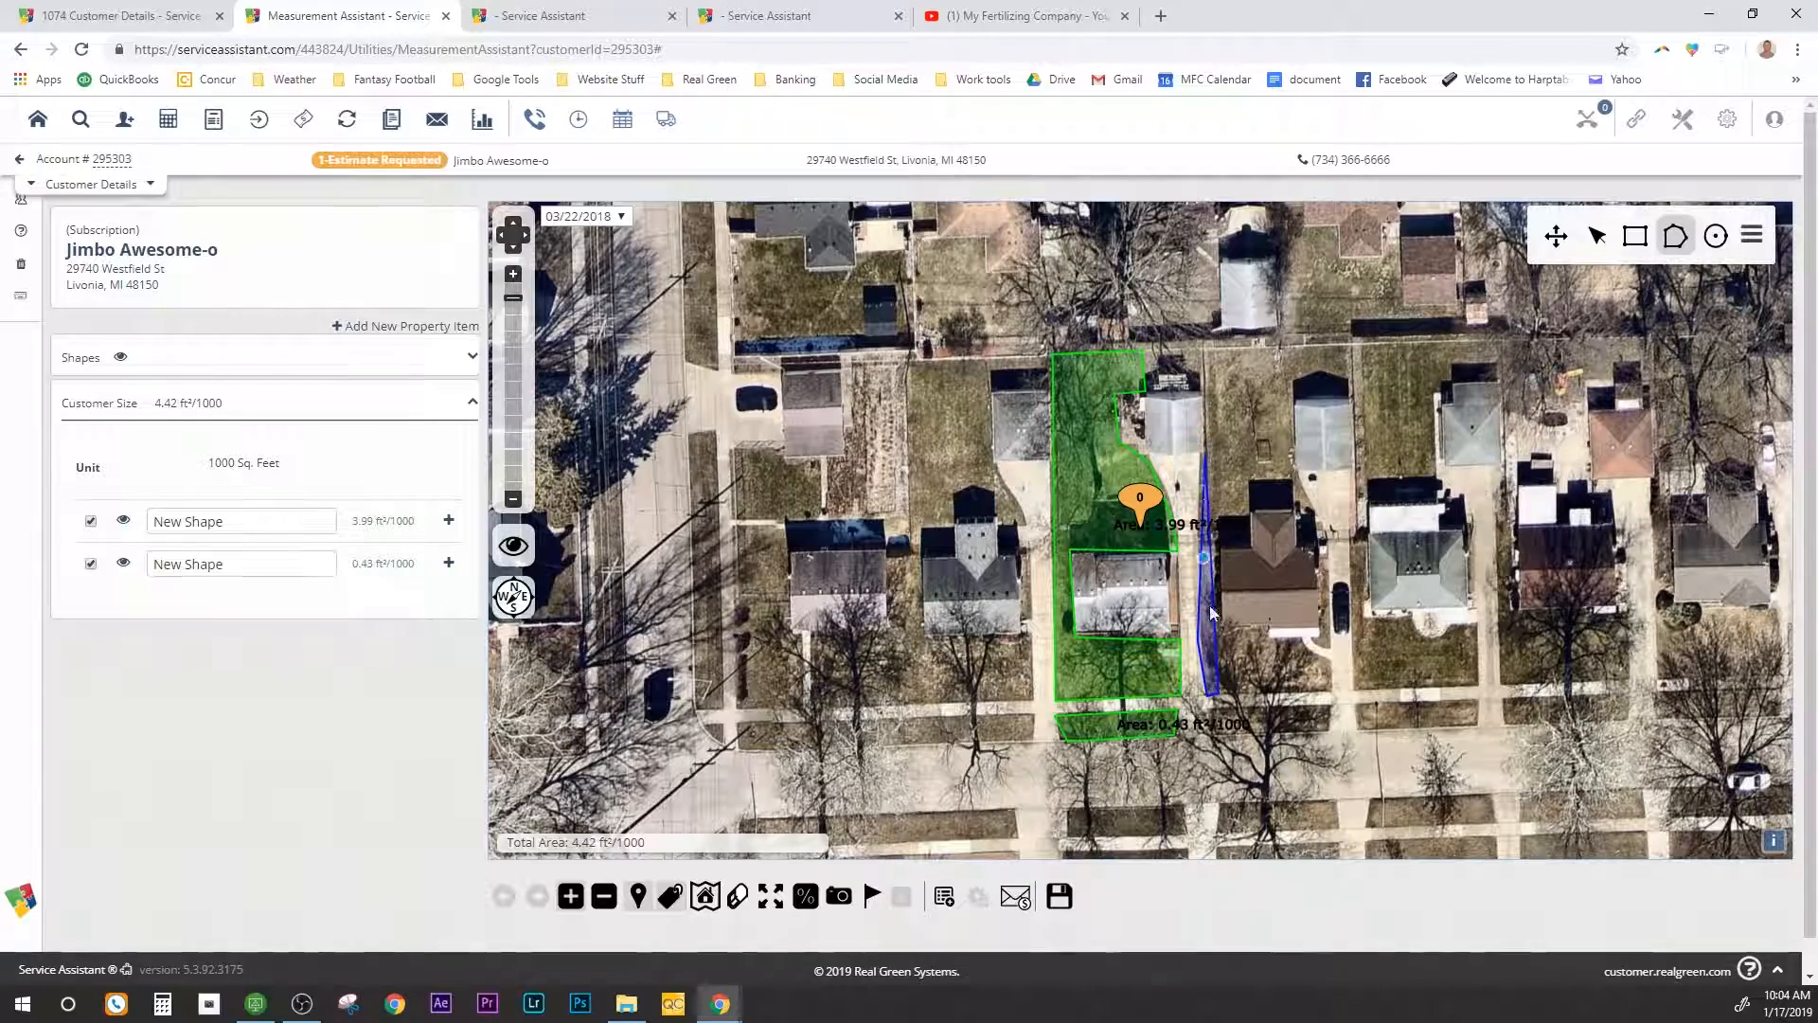
Step: Draw a small extra shape near the lawn's front corner
click(1221, 711)
click(1209, 727)
click(1203, 708)
click(1222, 710)
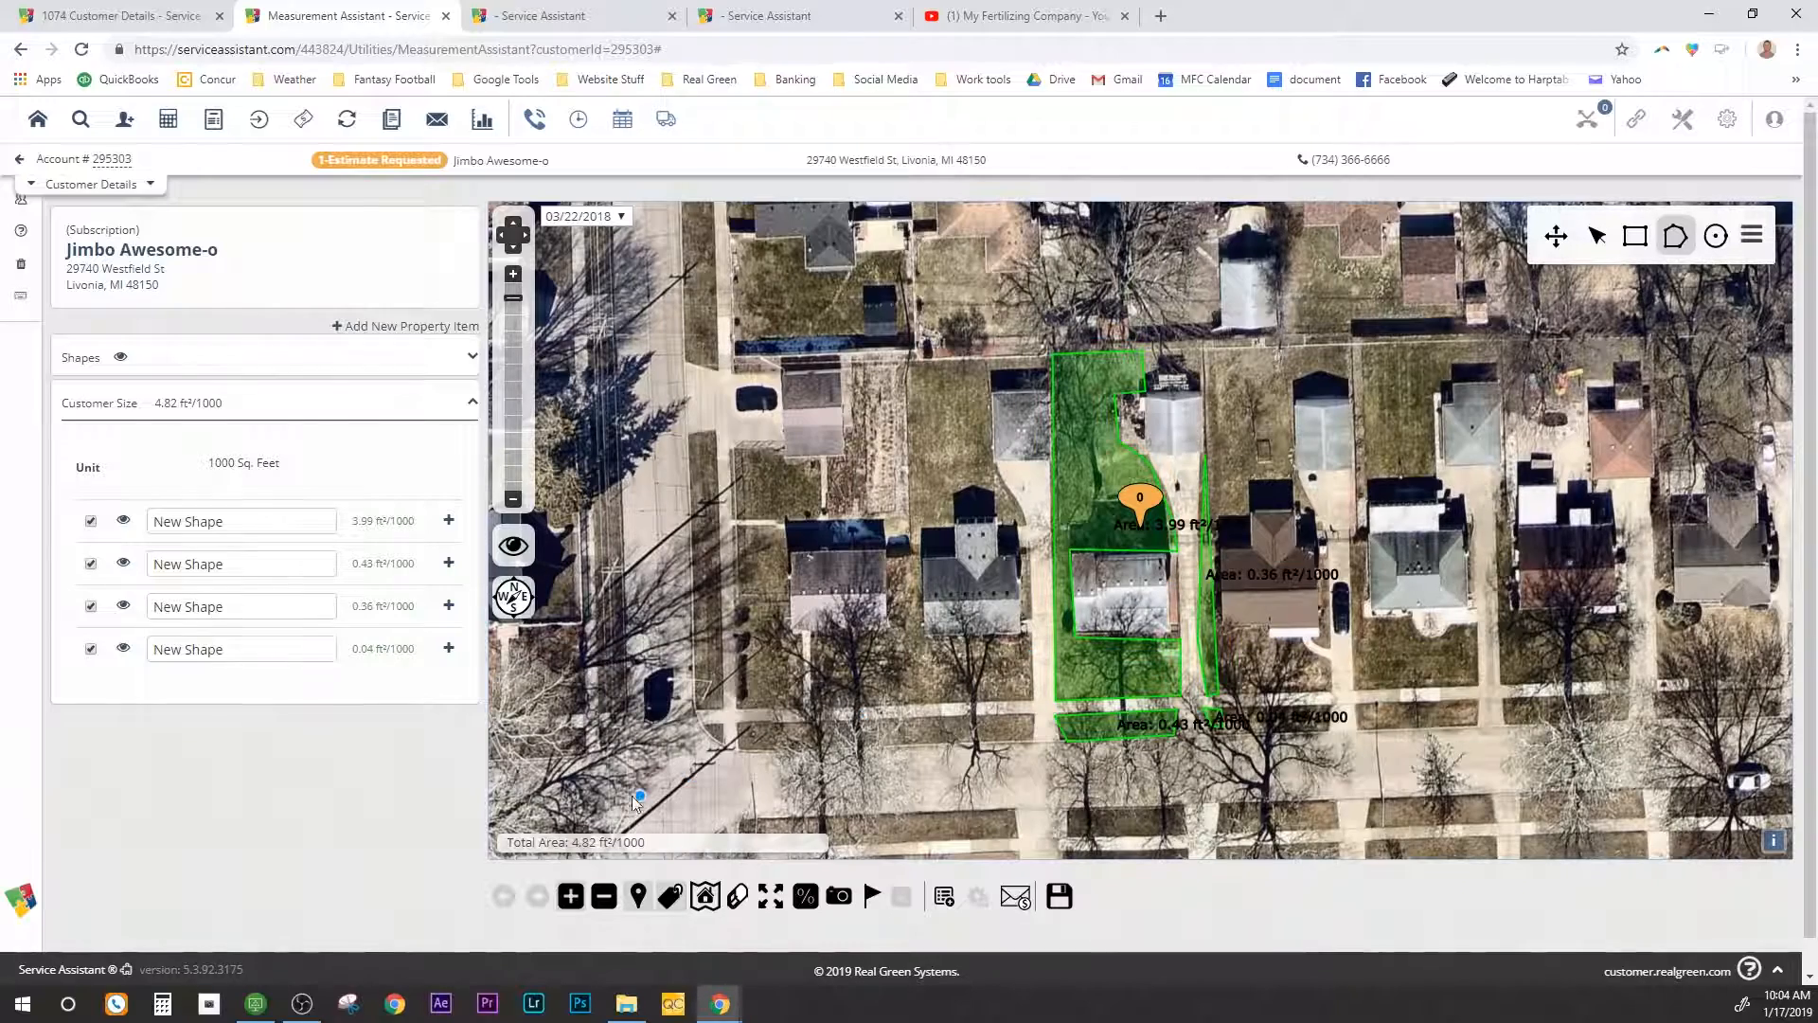
Step: Delete the thin 0.36 side strip and select the tiny leftover shape
click(91, 607)
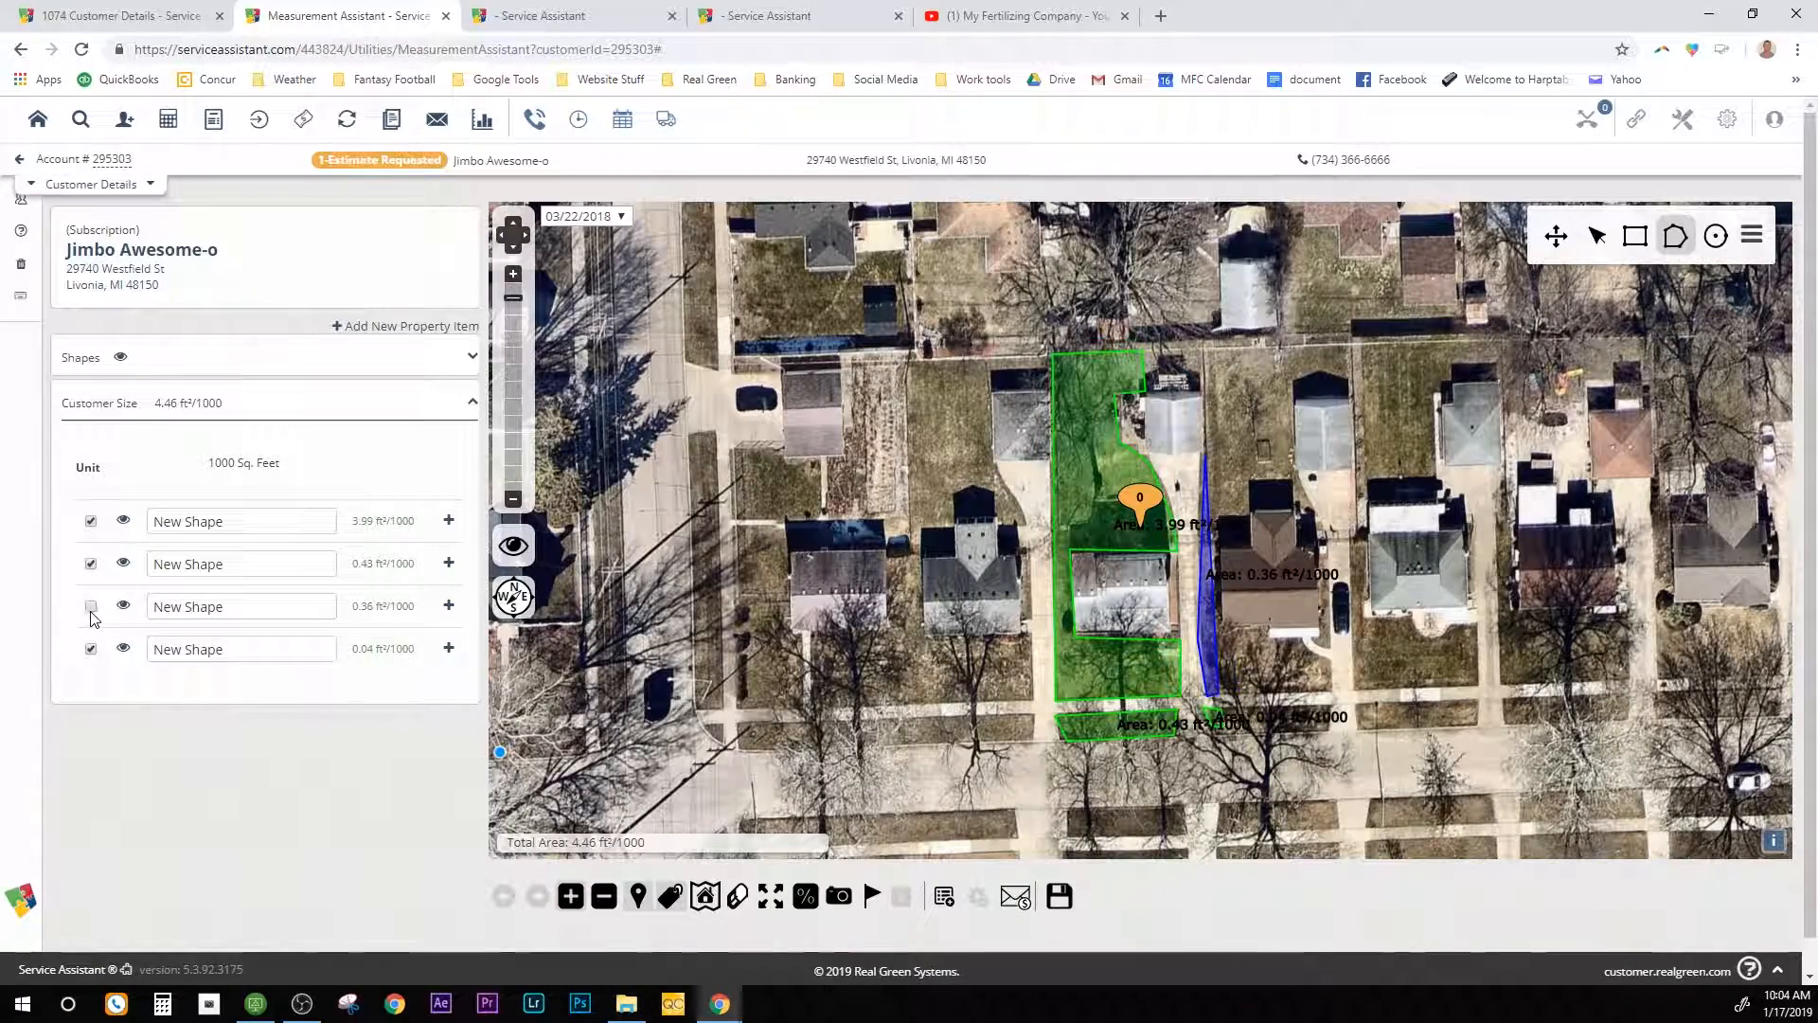
click(124, 608)
click(91, 607)
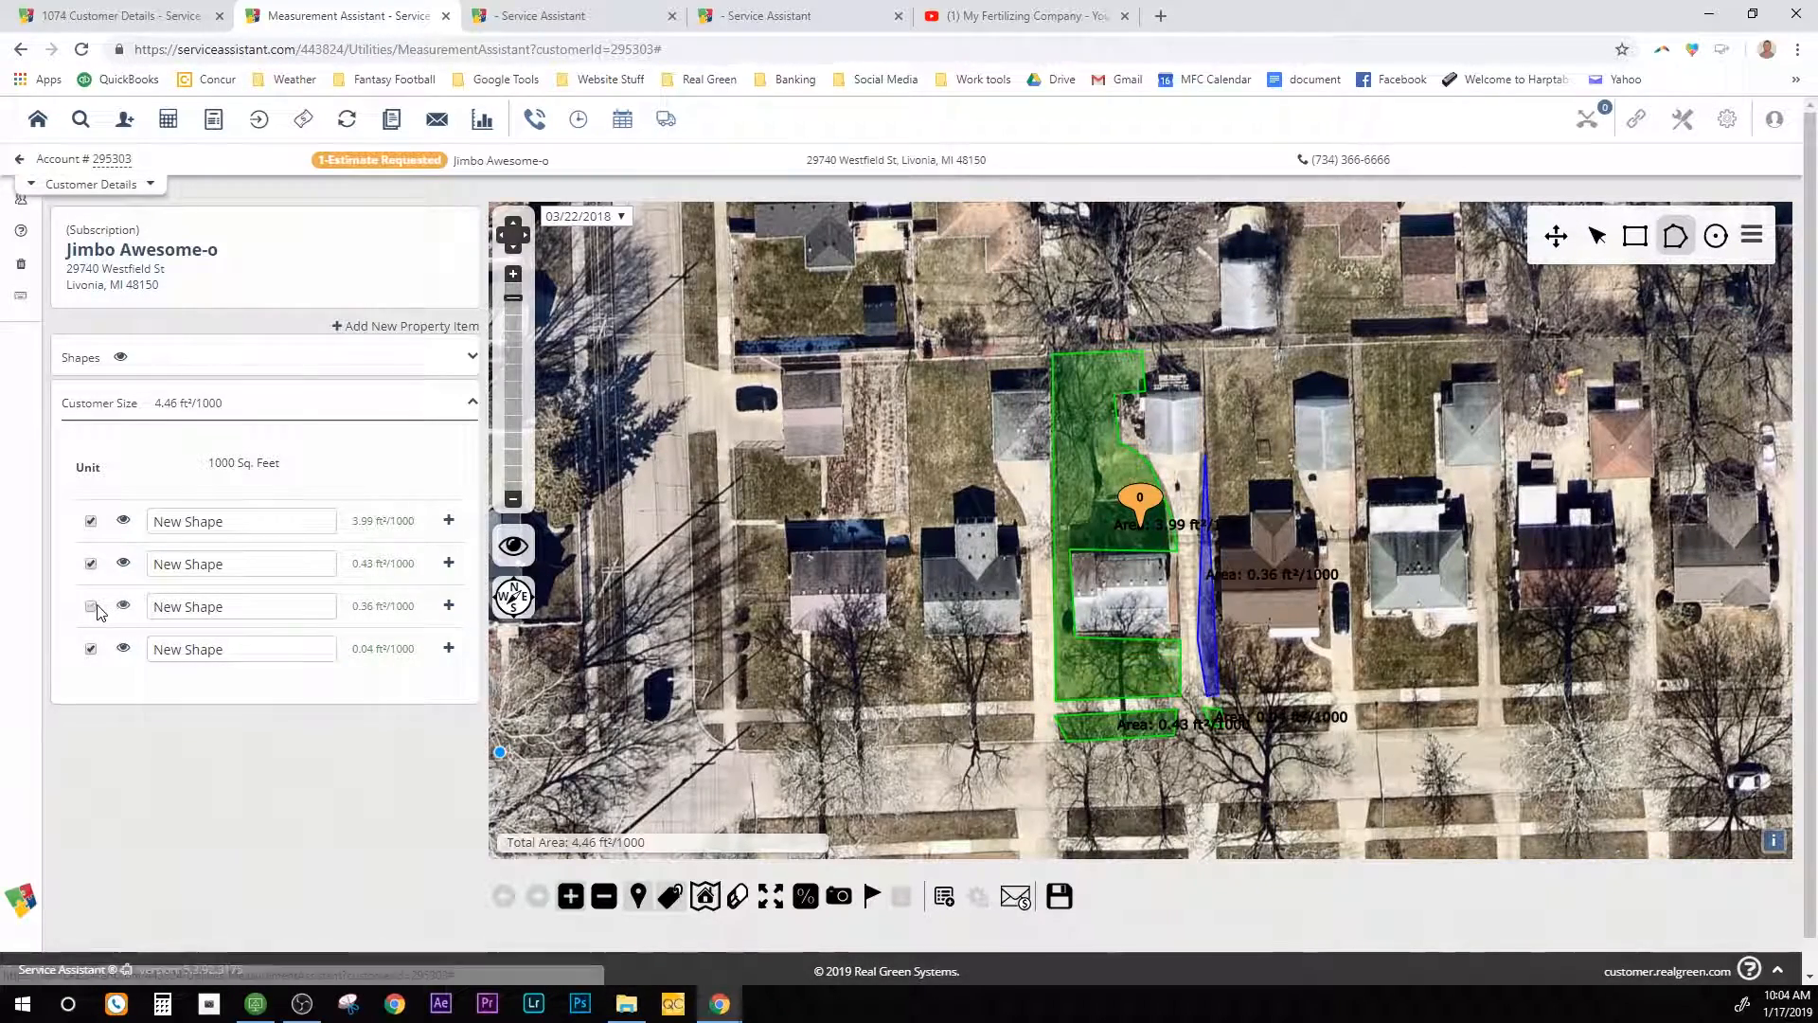
click(1597, 237)
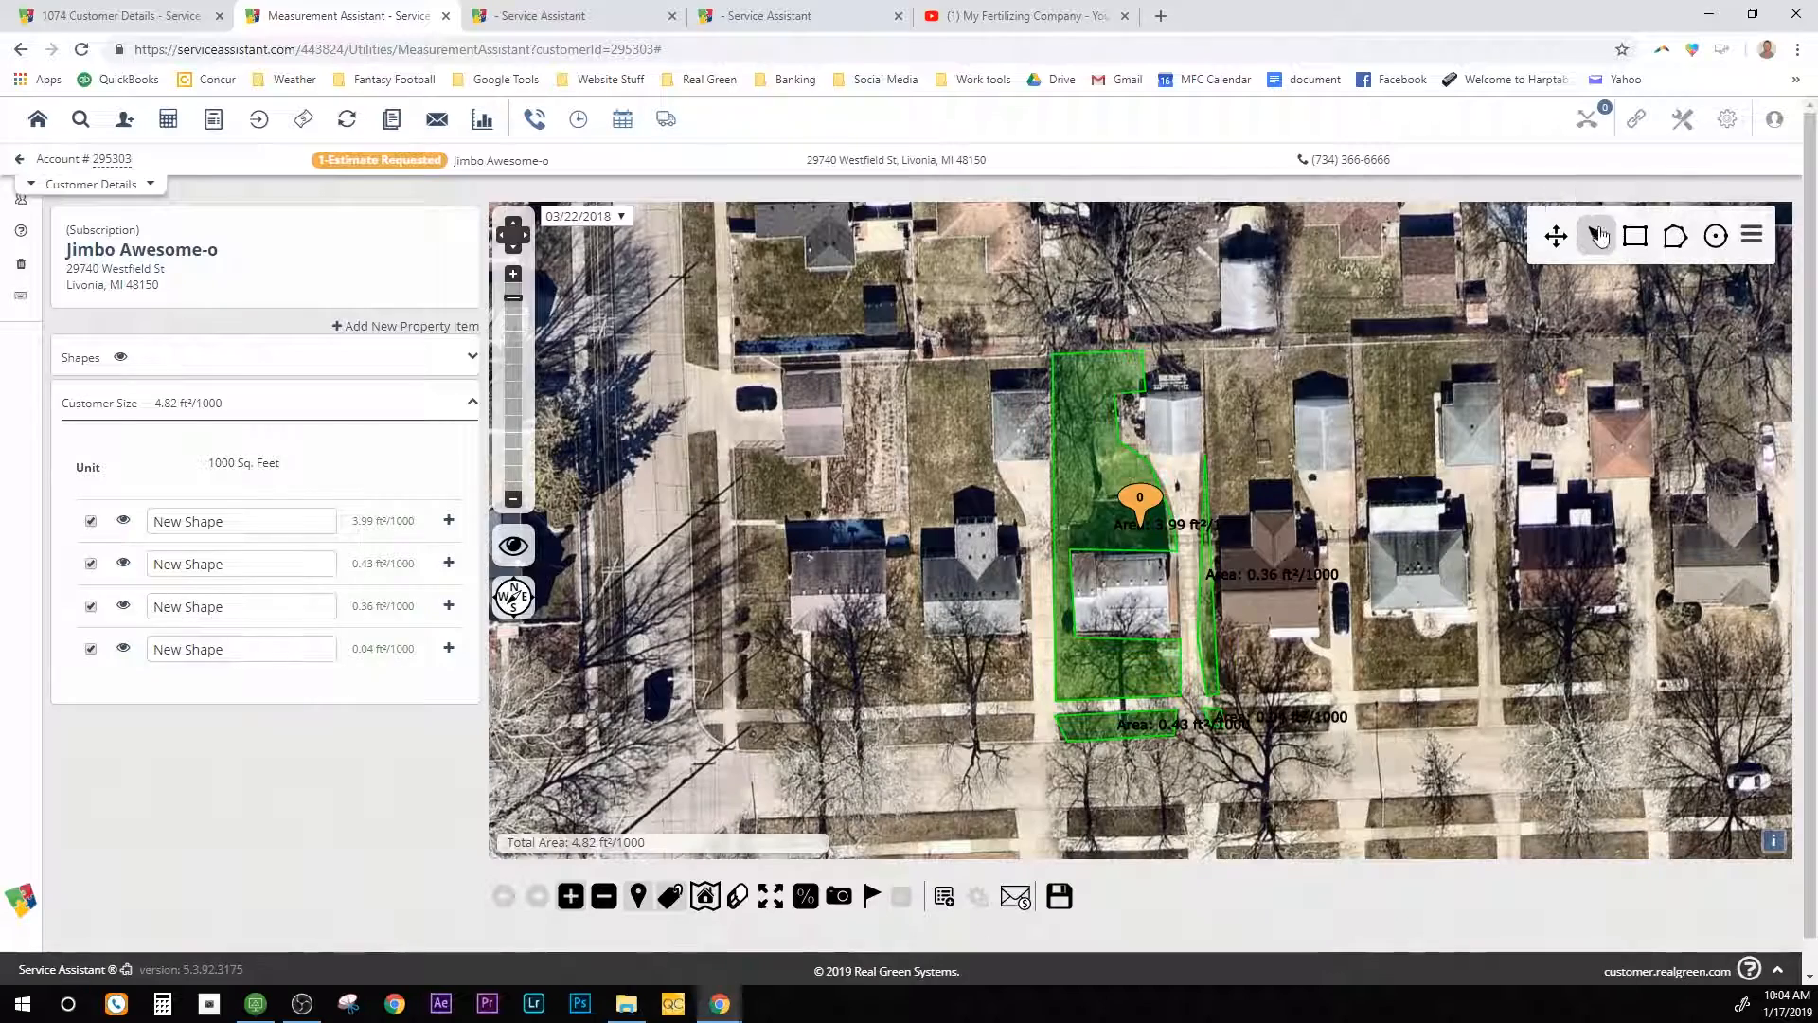
click(1200, 598)
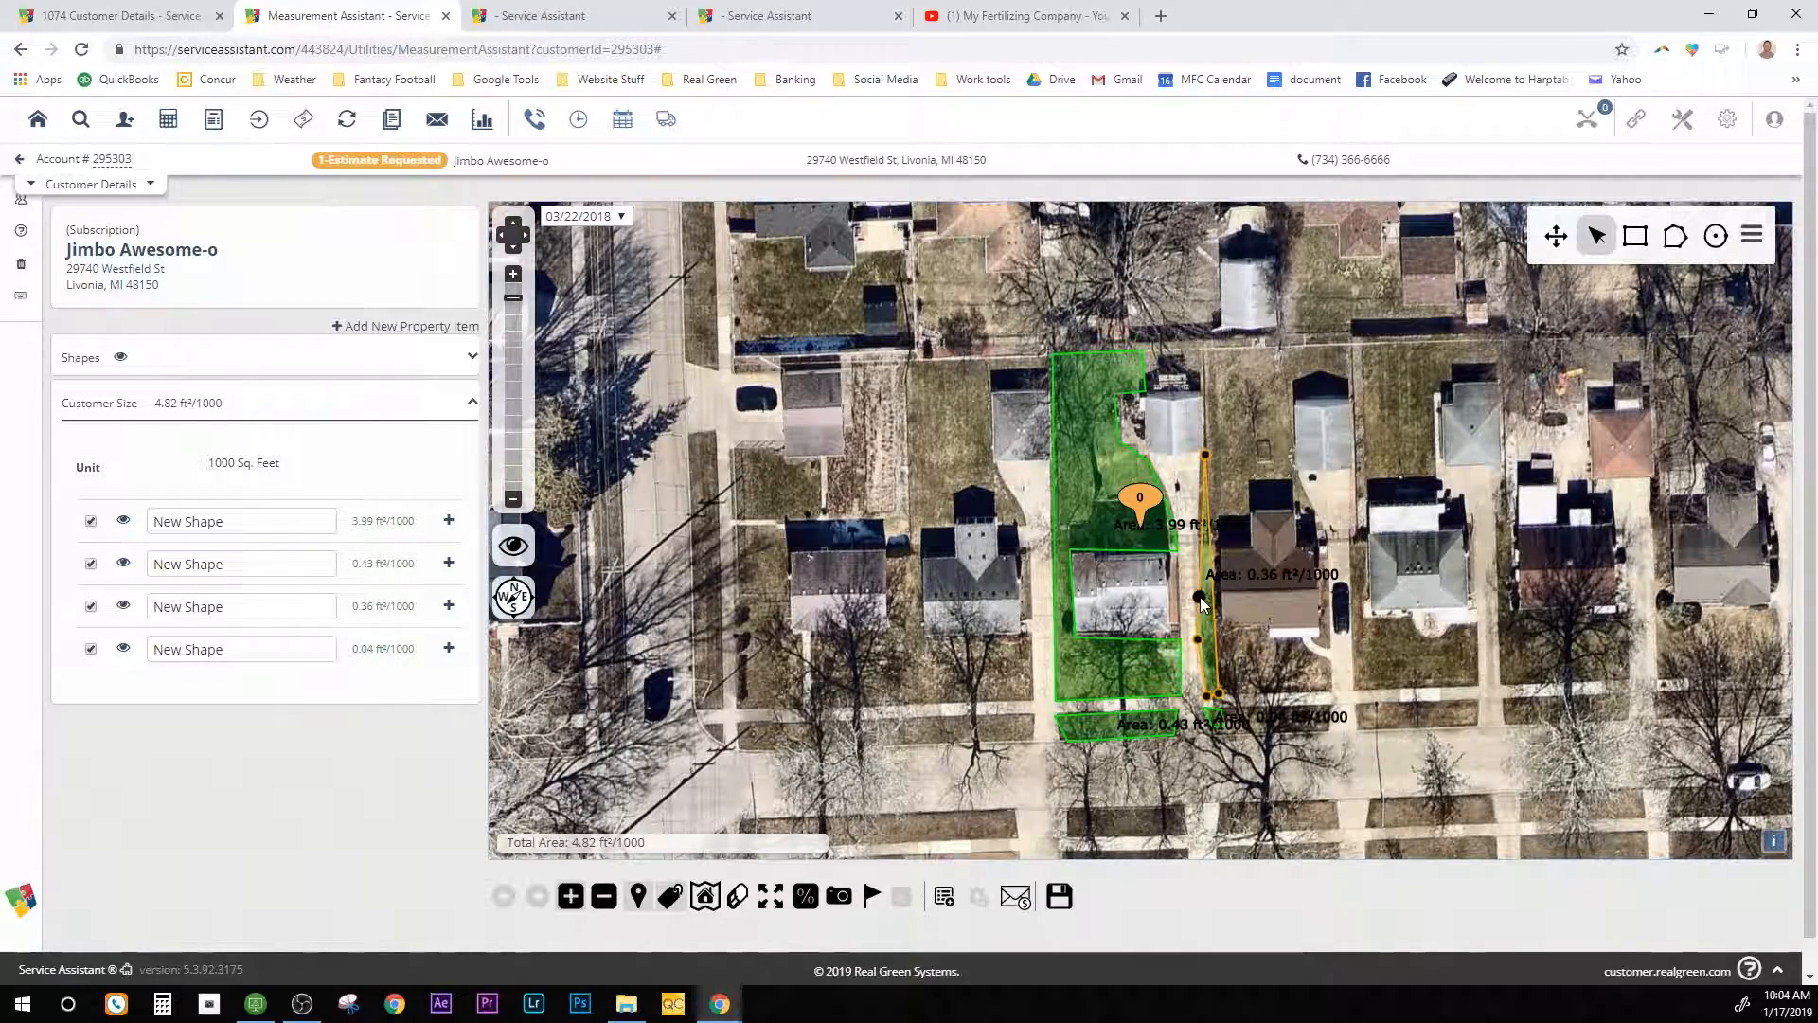
key(Delete)
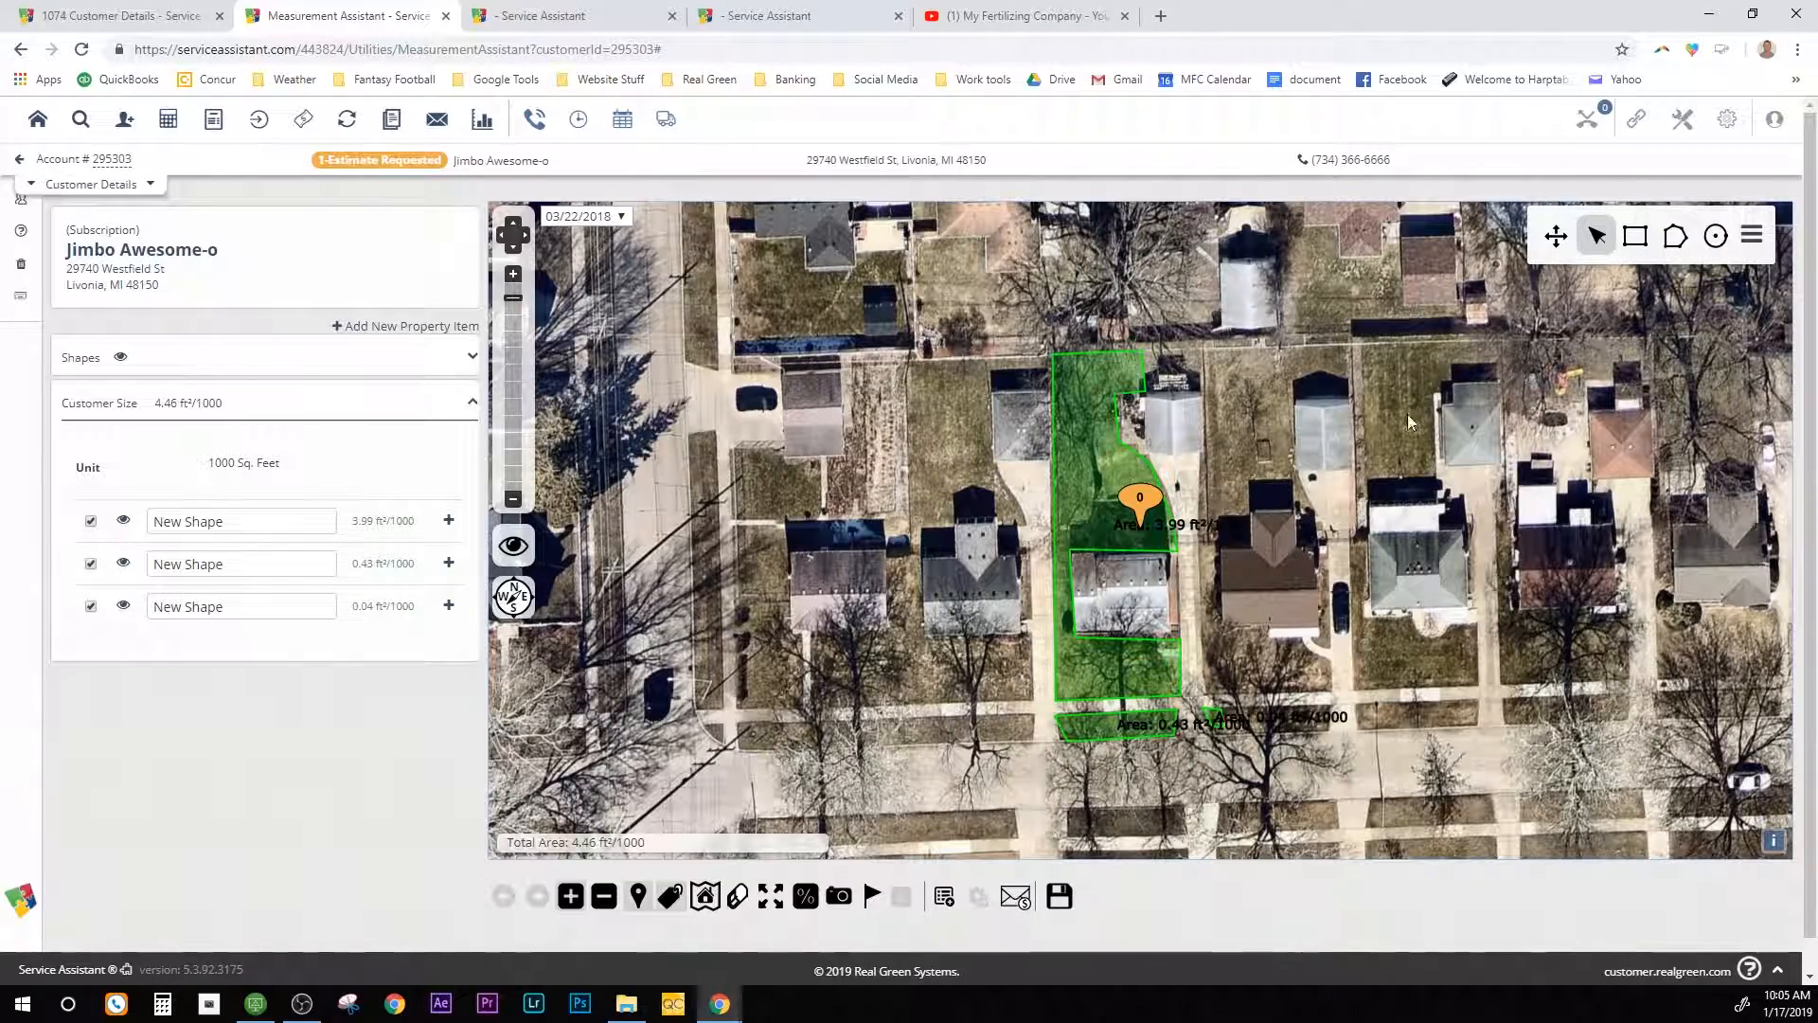
click(1216, 719)
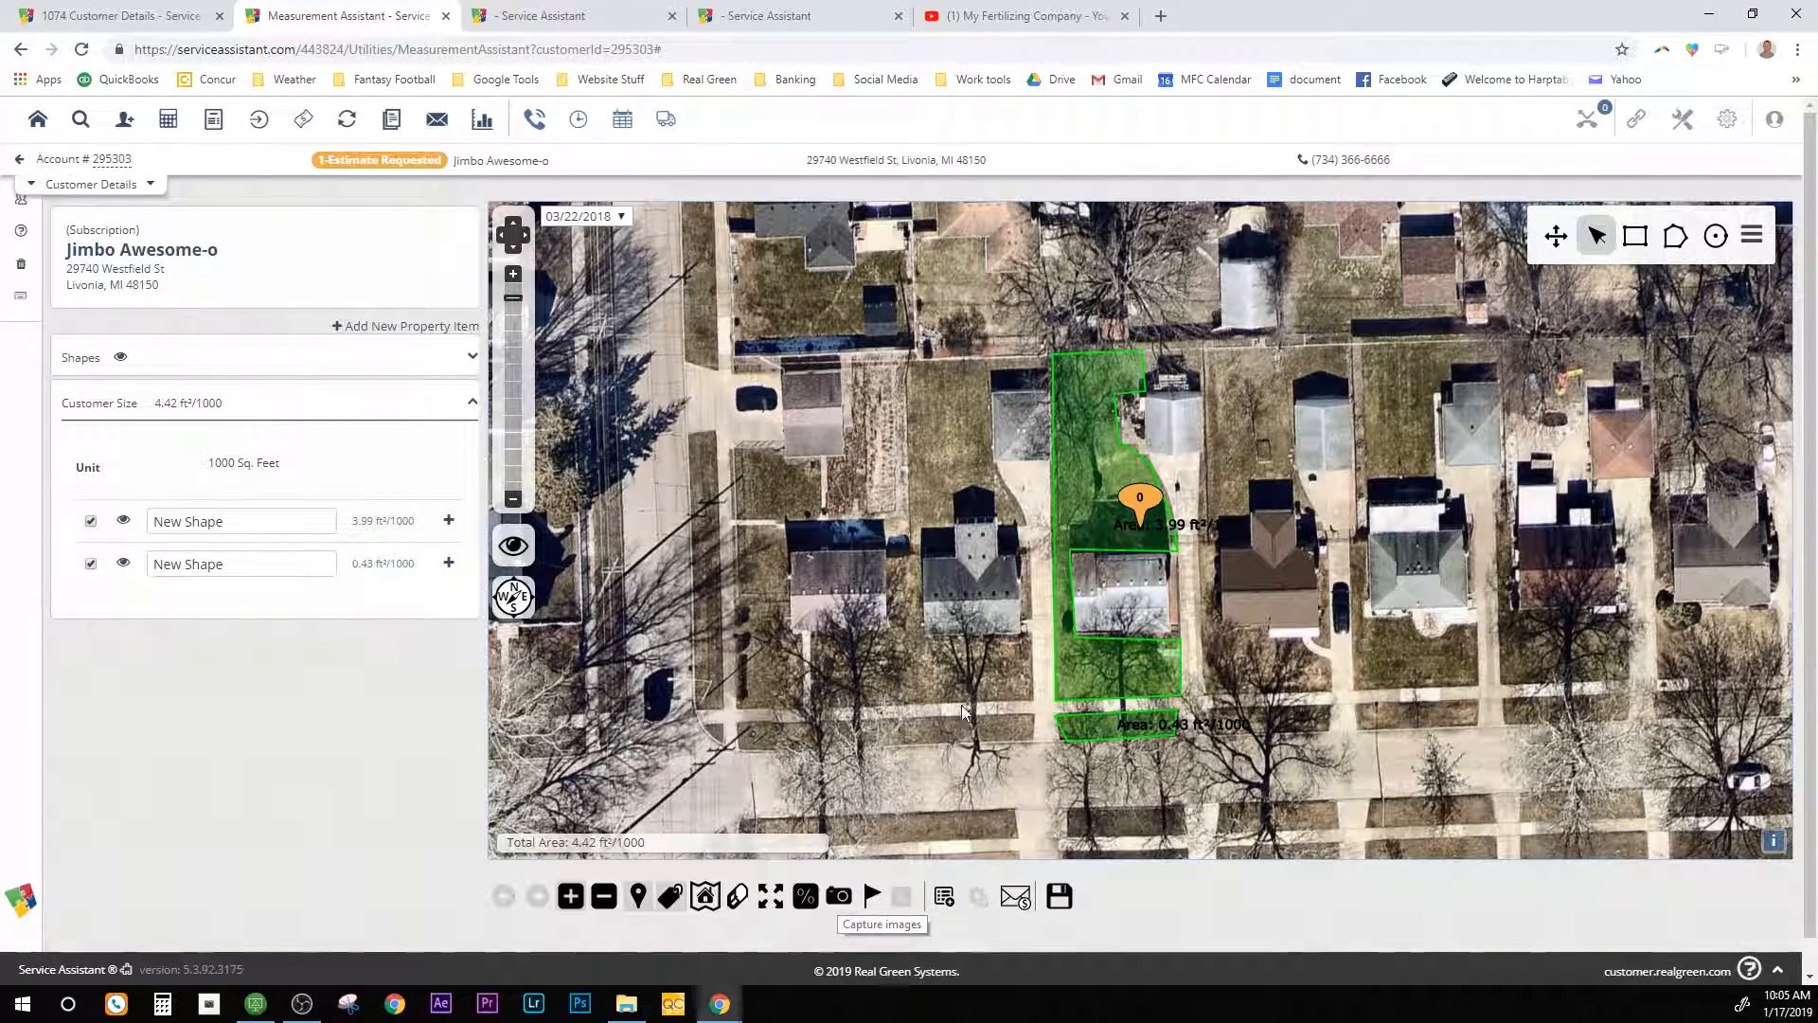
Step: Capture the measured map as 'Overhead Lawn Image' under MEA LAWN, printed with invoices, and save it
click(843, 902)
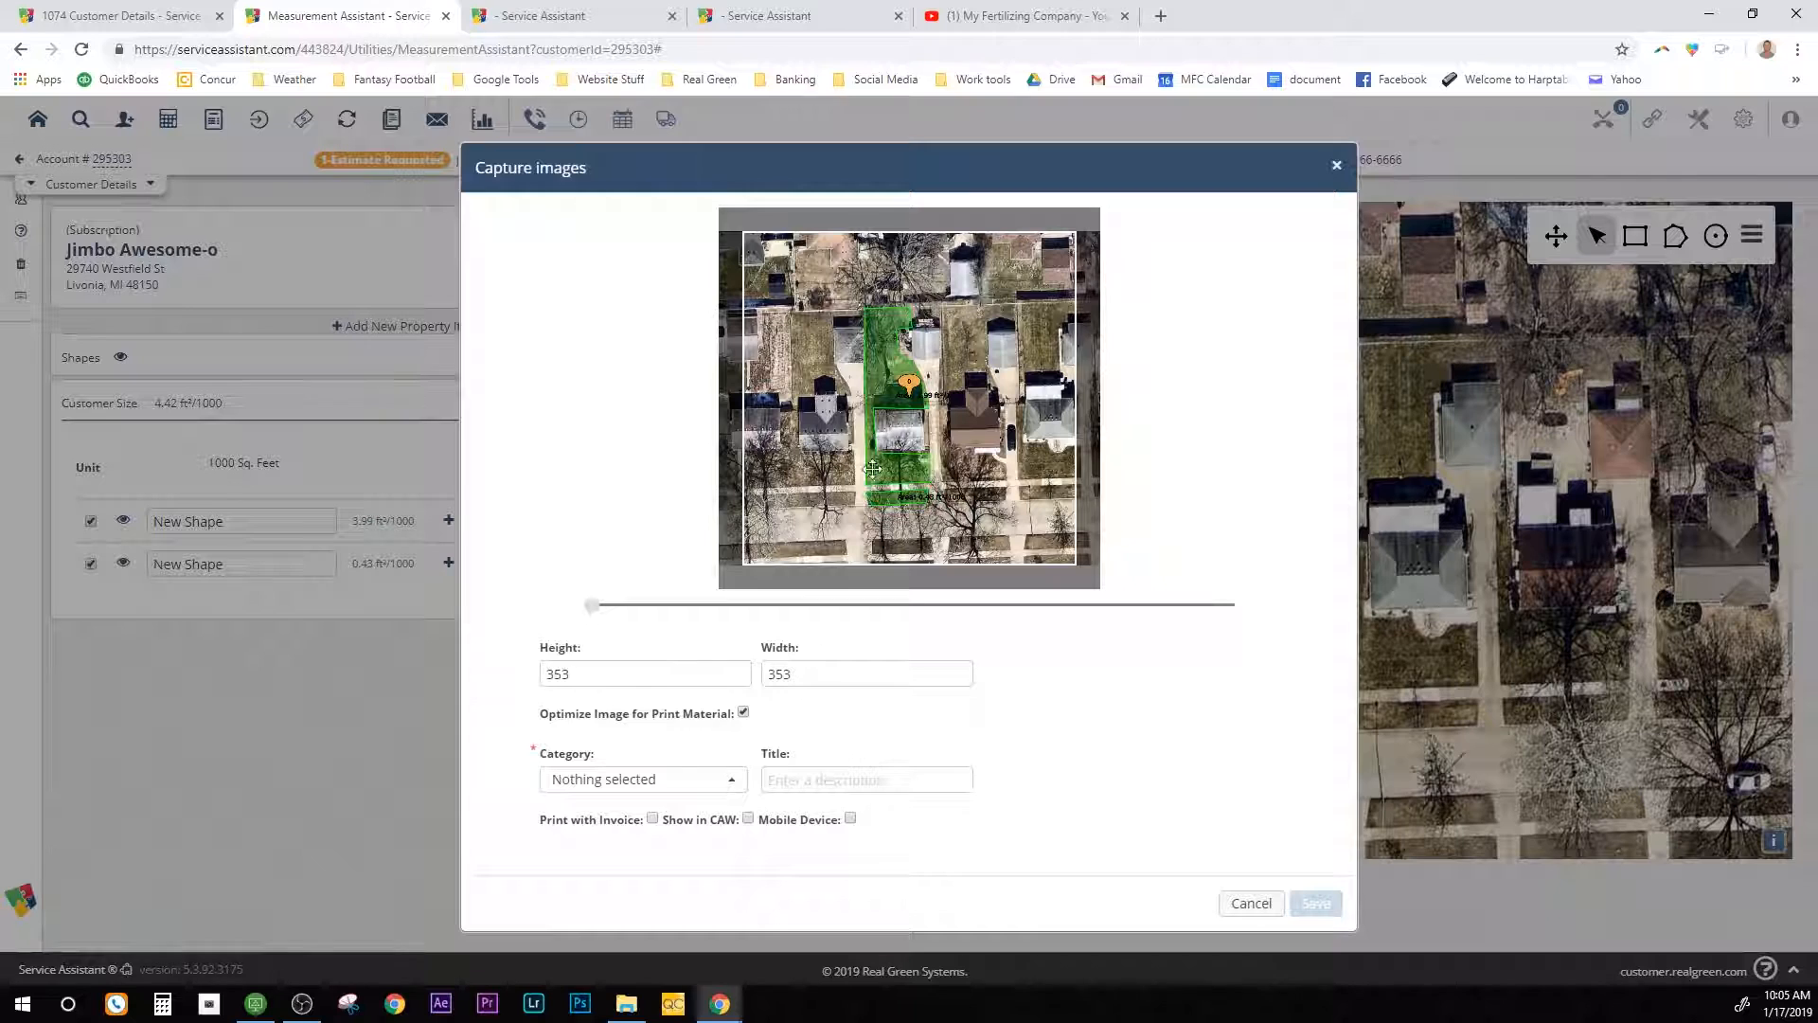
click(666, 783)
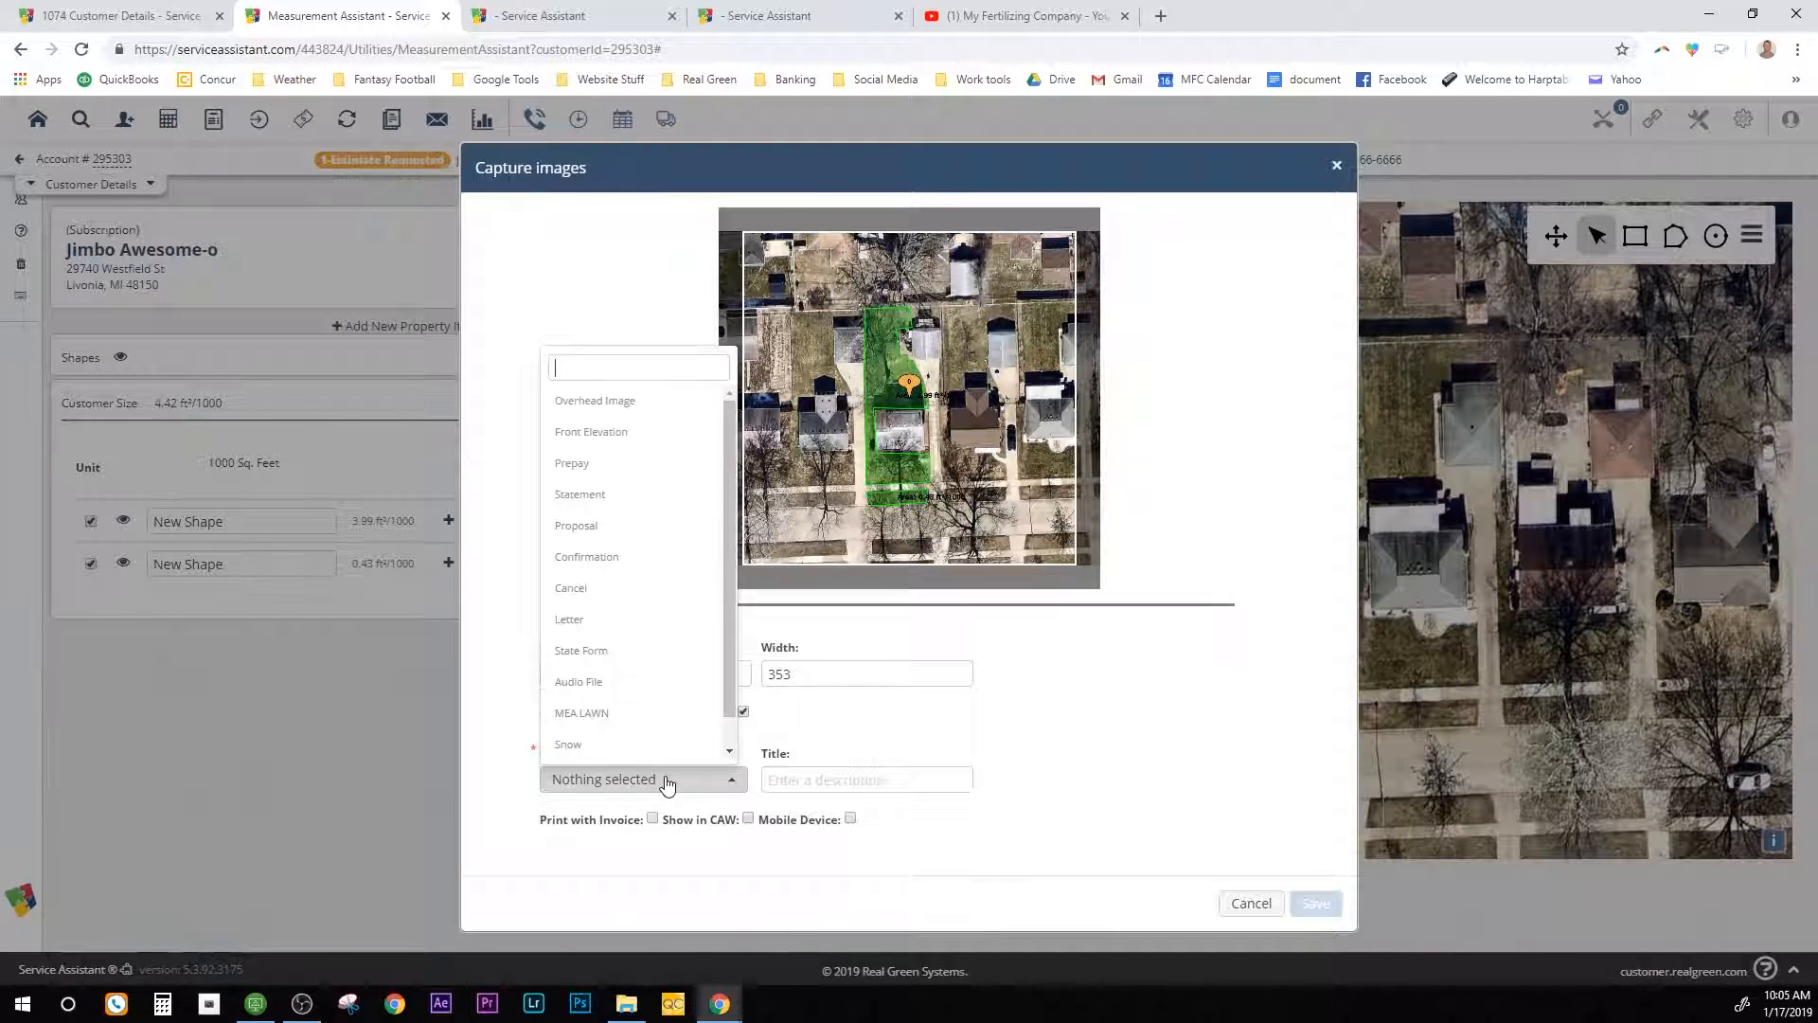
scroll(658, 692, down, 1)
click(657, 684)
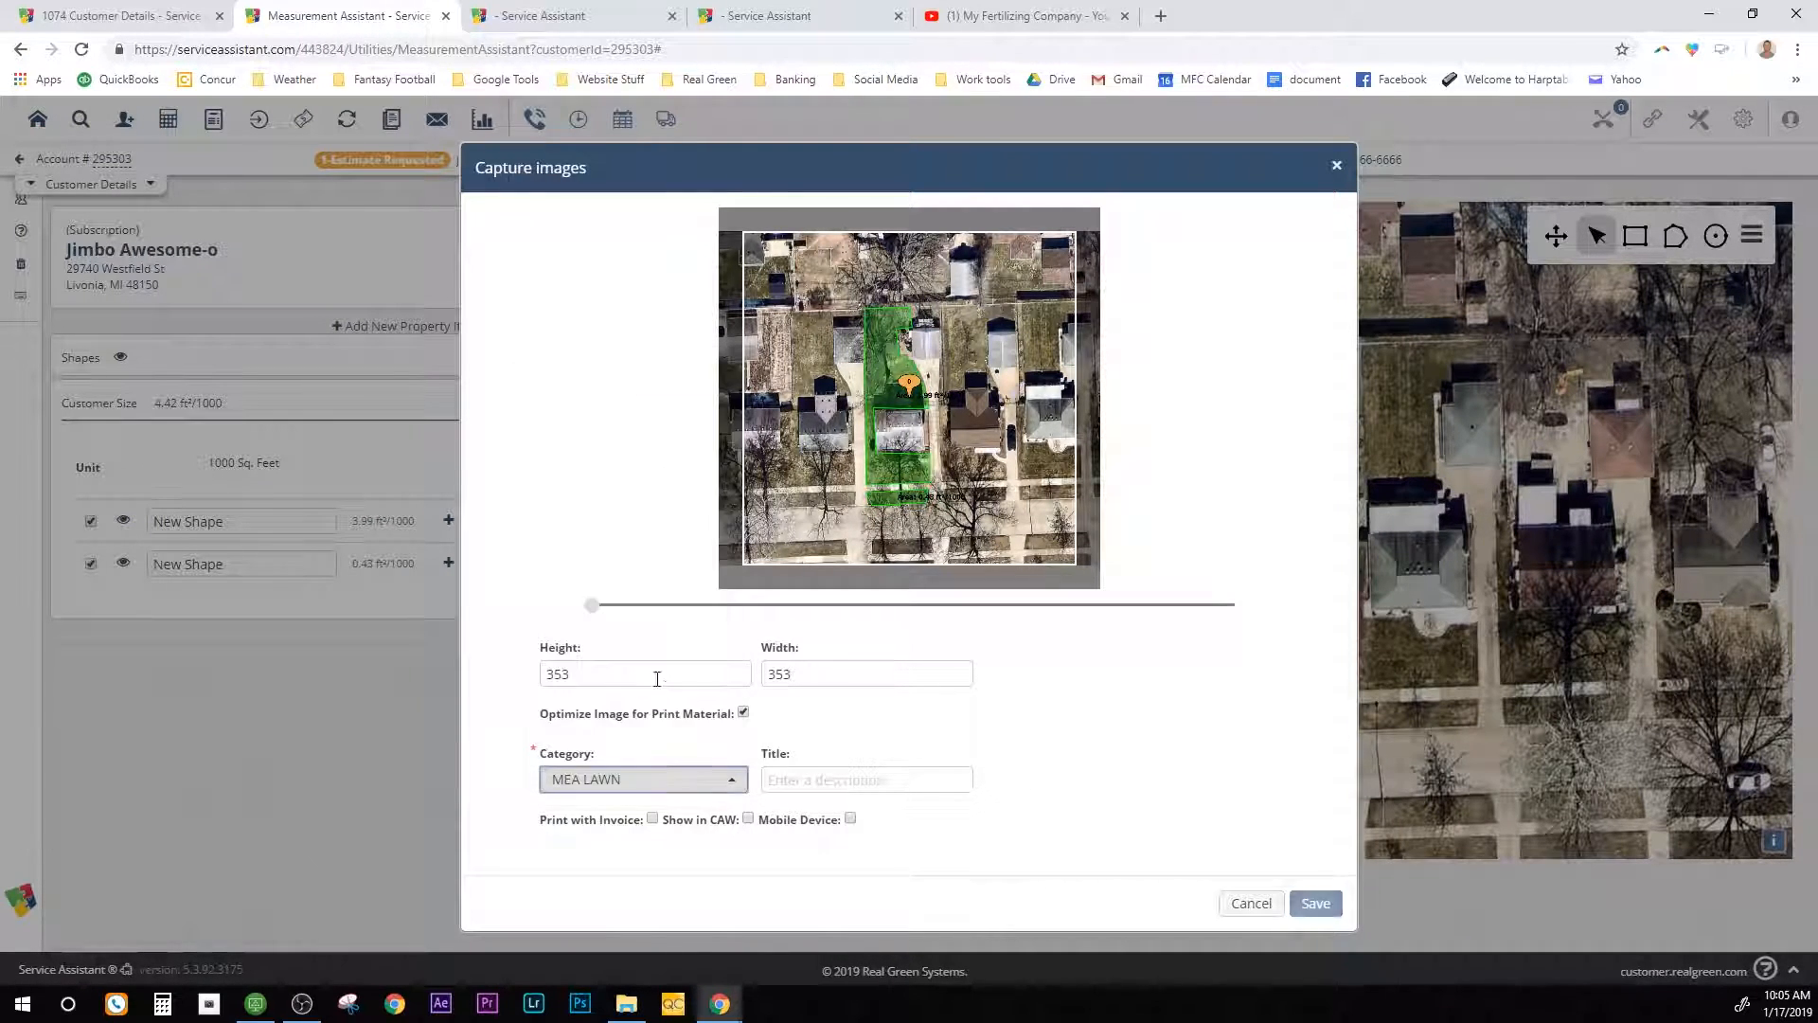
click(815, 781)
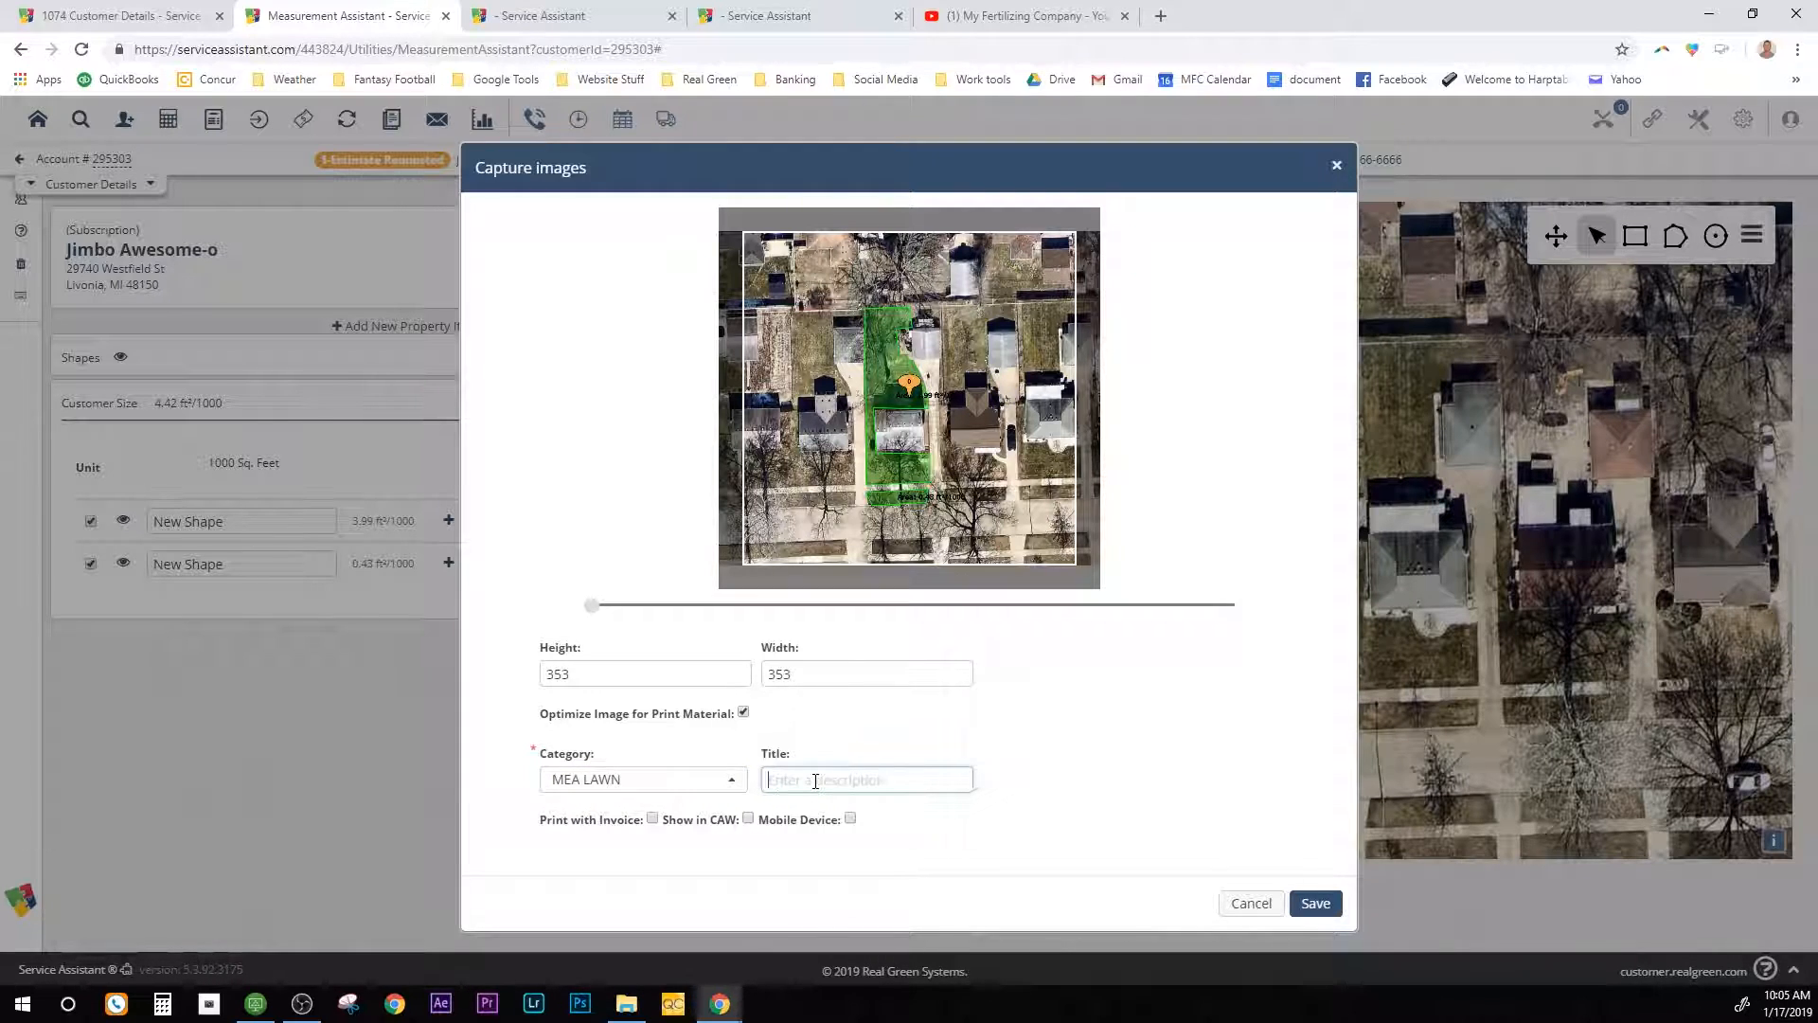
text(Overhead Lawn Image)
click(653, 820)
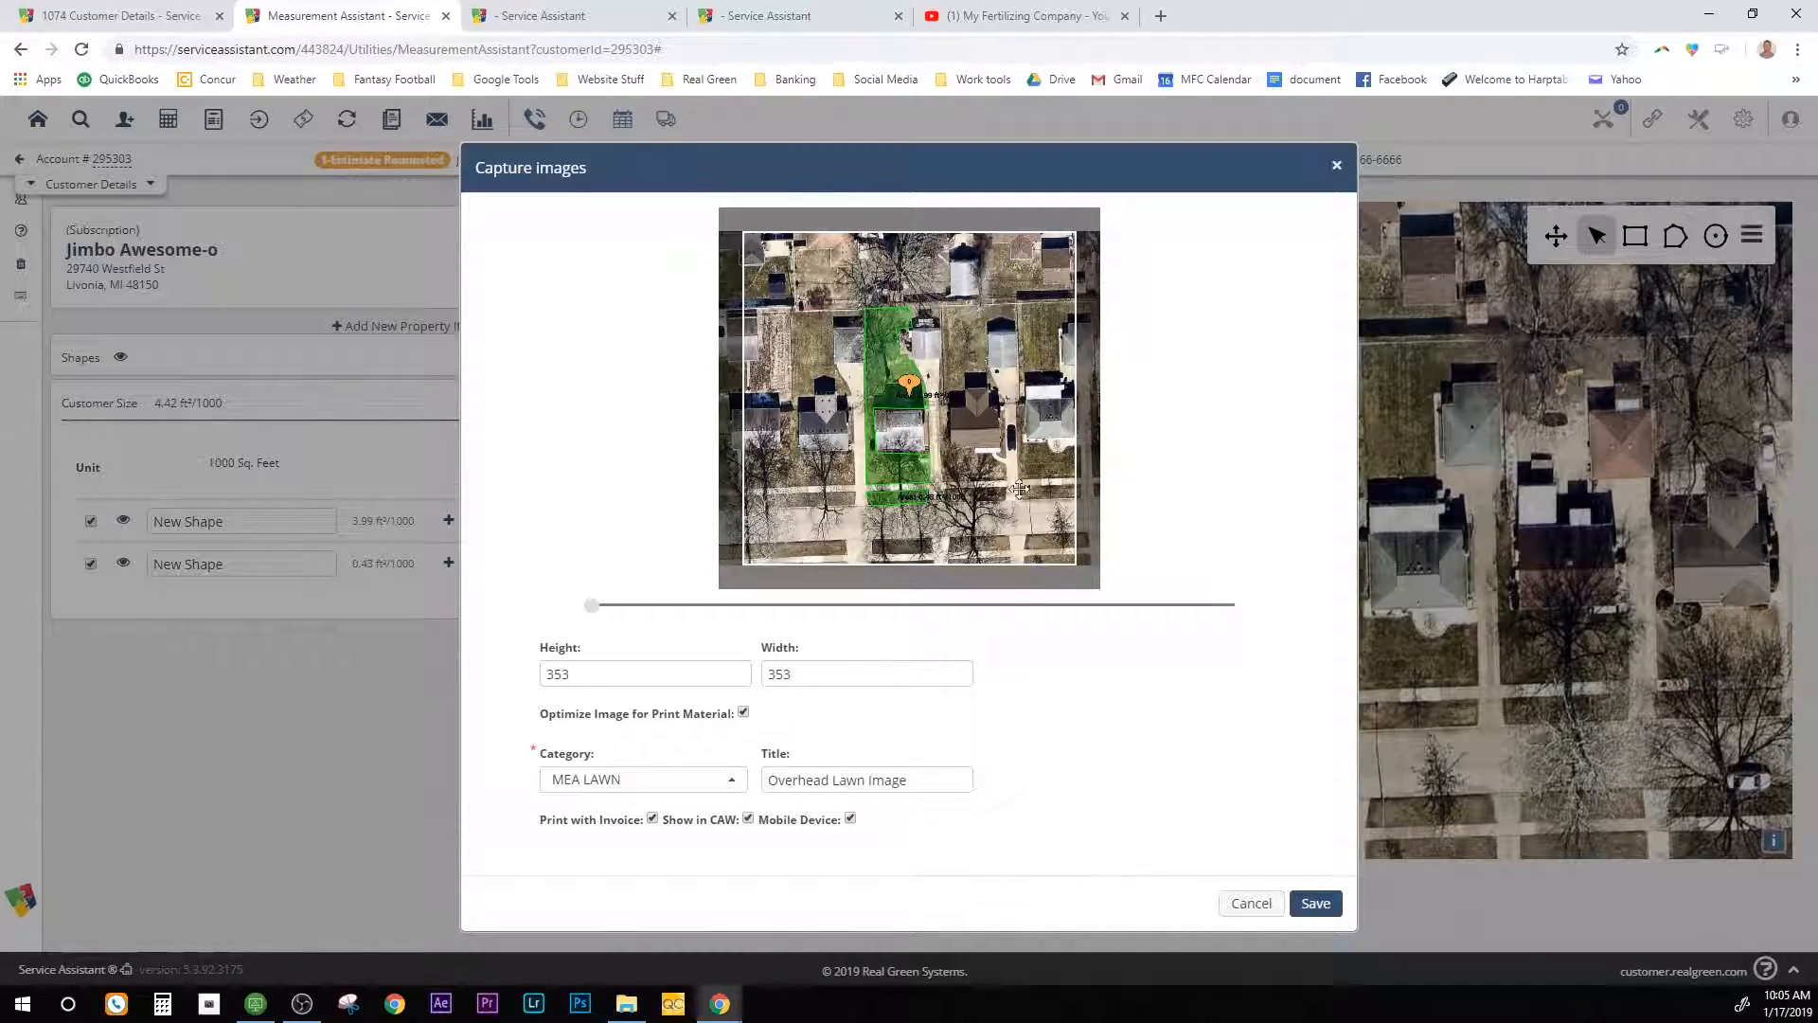
click(1326, 905)
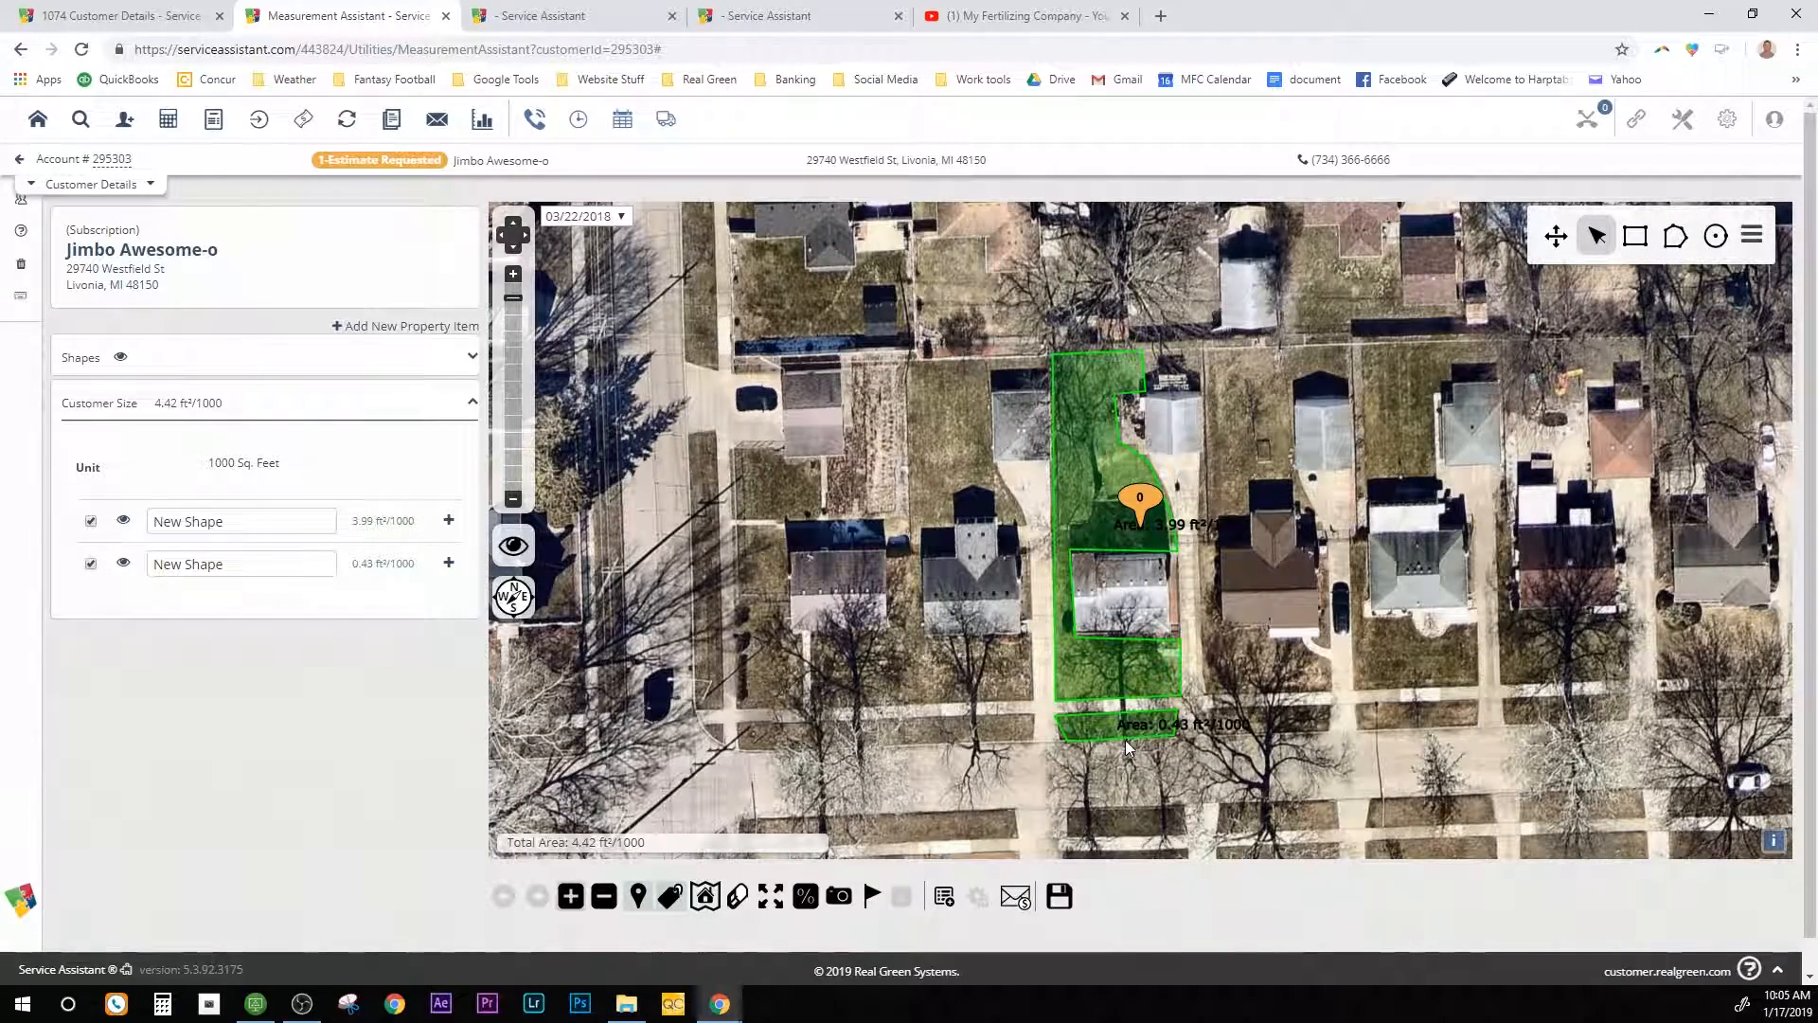
Step: Save the 4.42 lawn measurement and return to the customer's details
click(1061, 897)
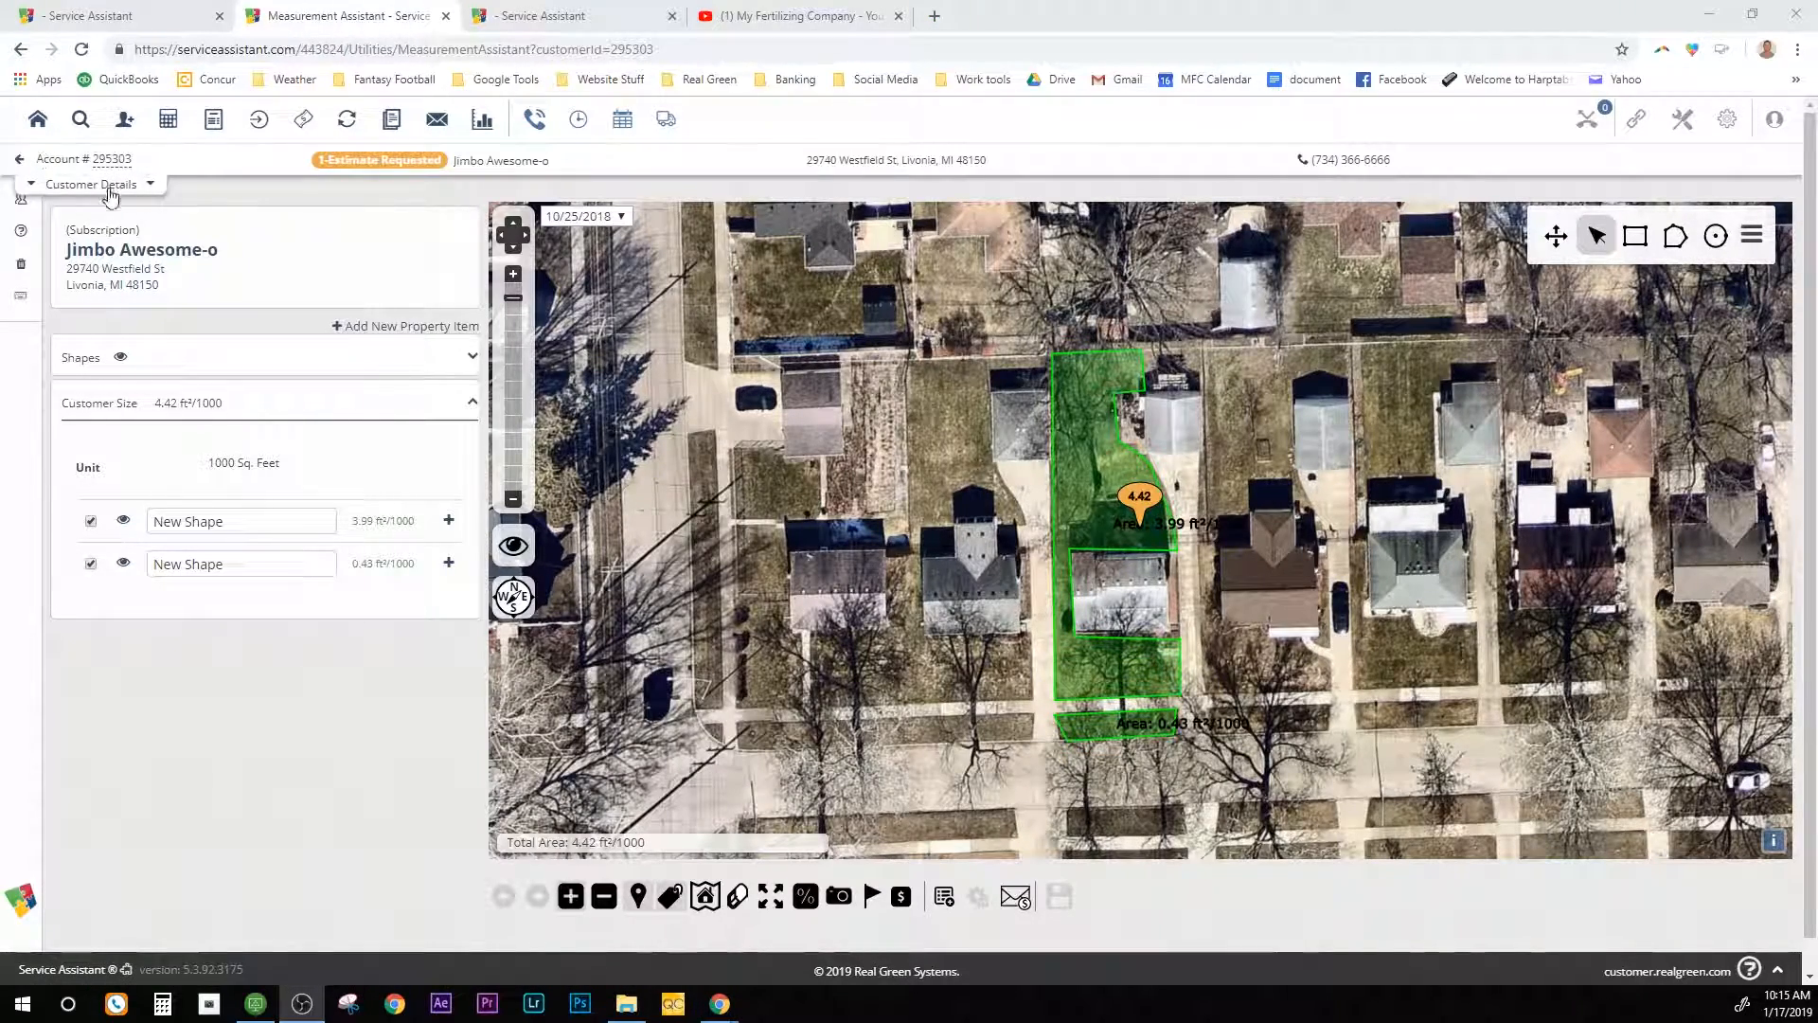
click(20, 163)
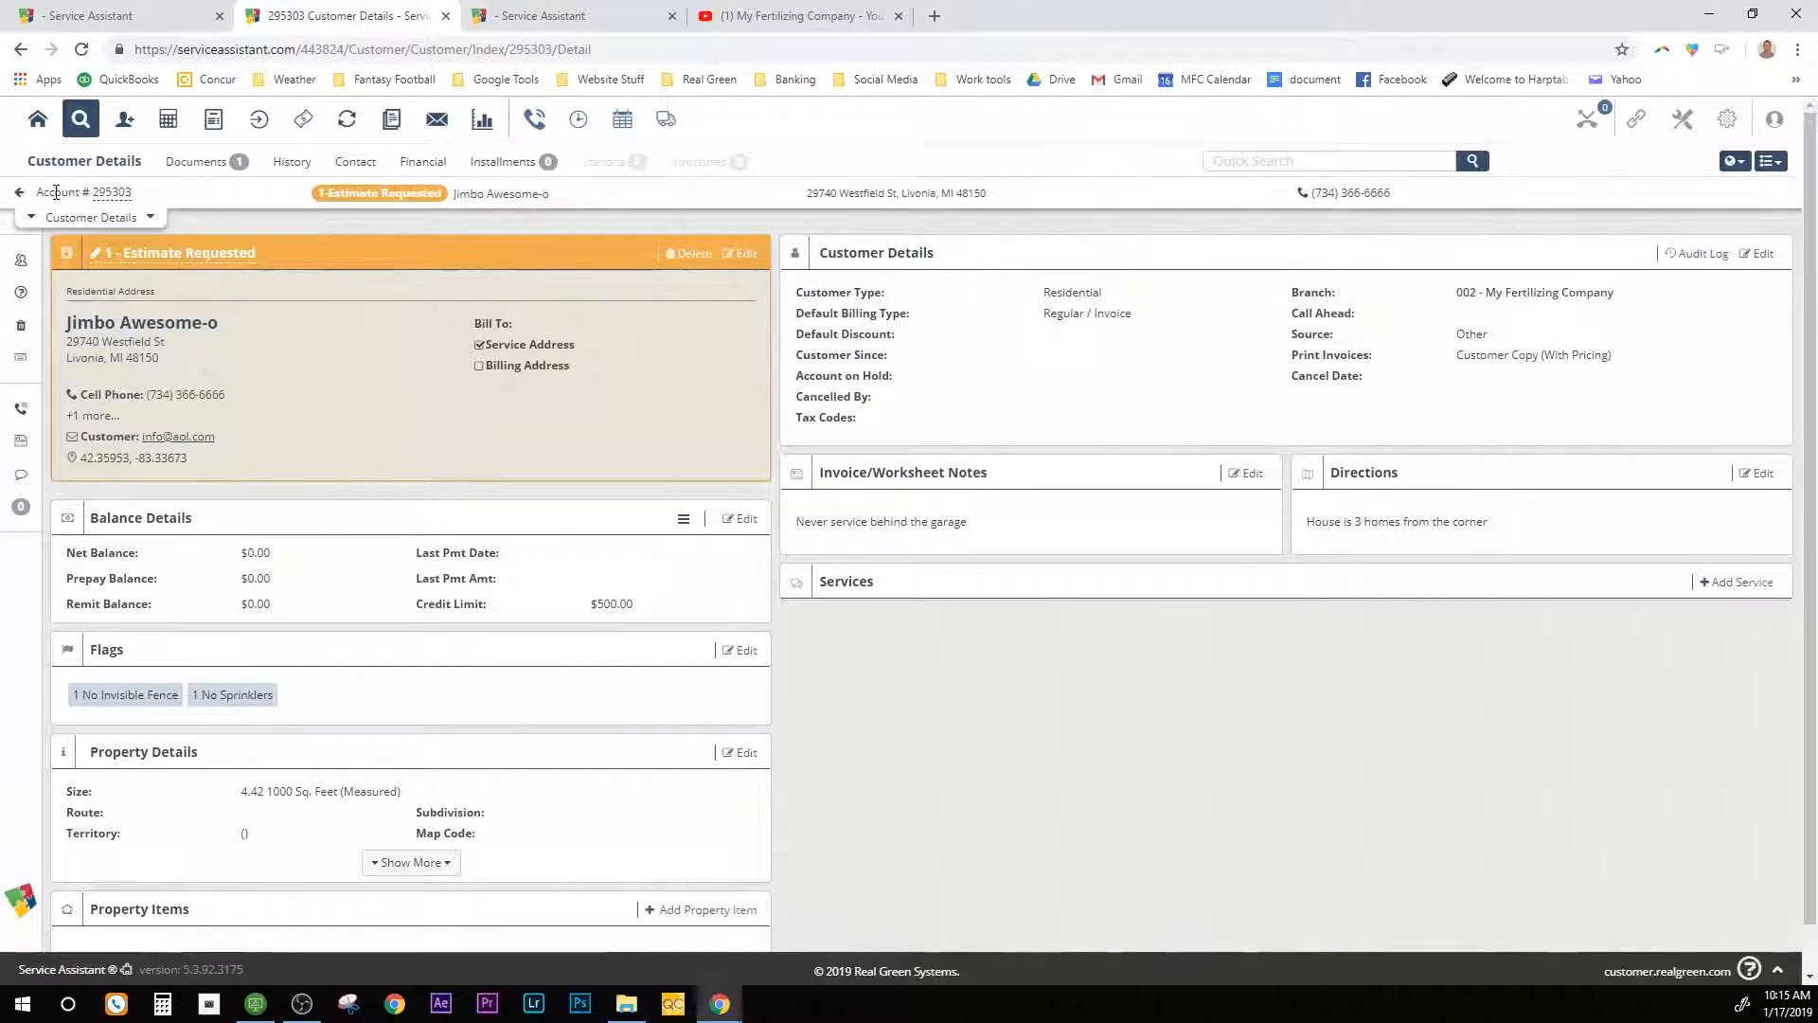
scroll(322, 620, down, 2)
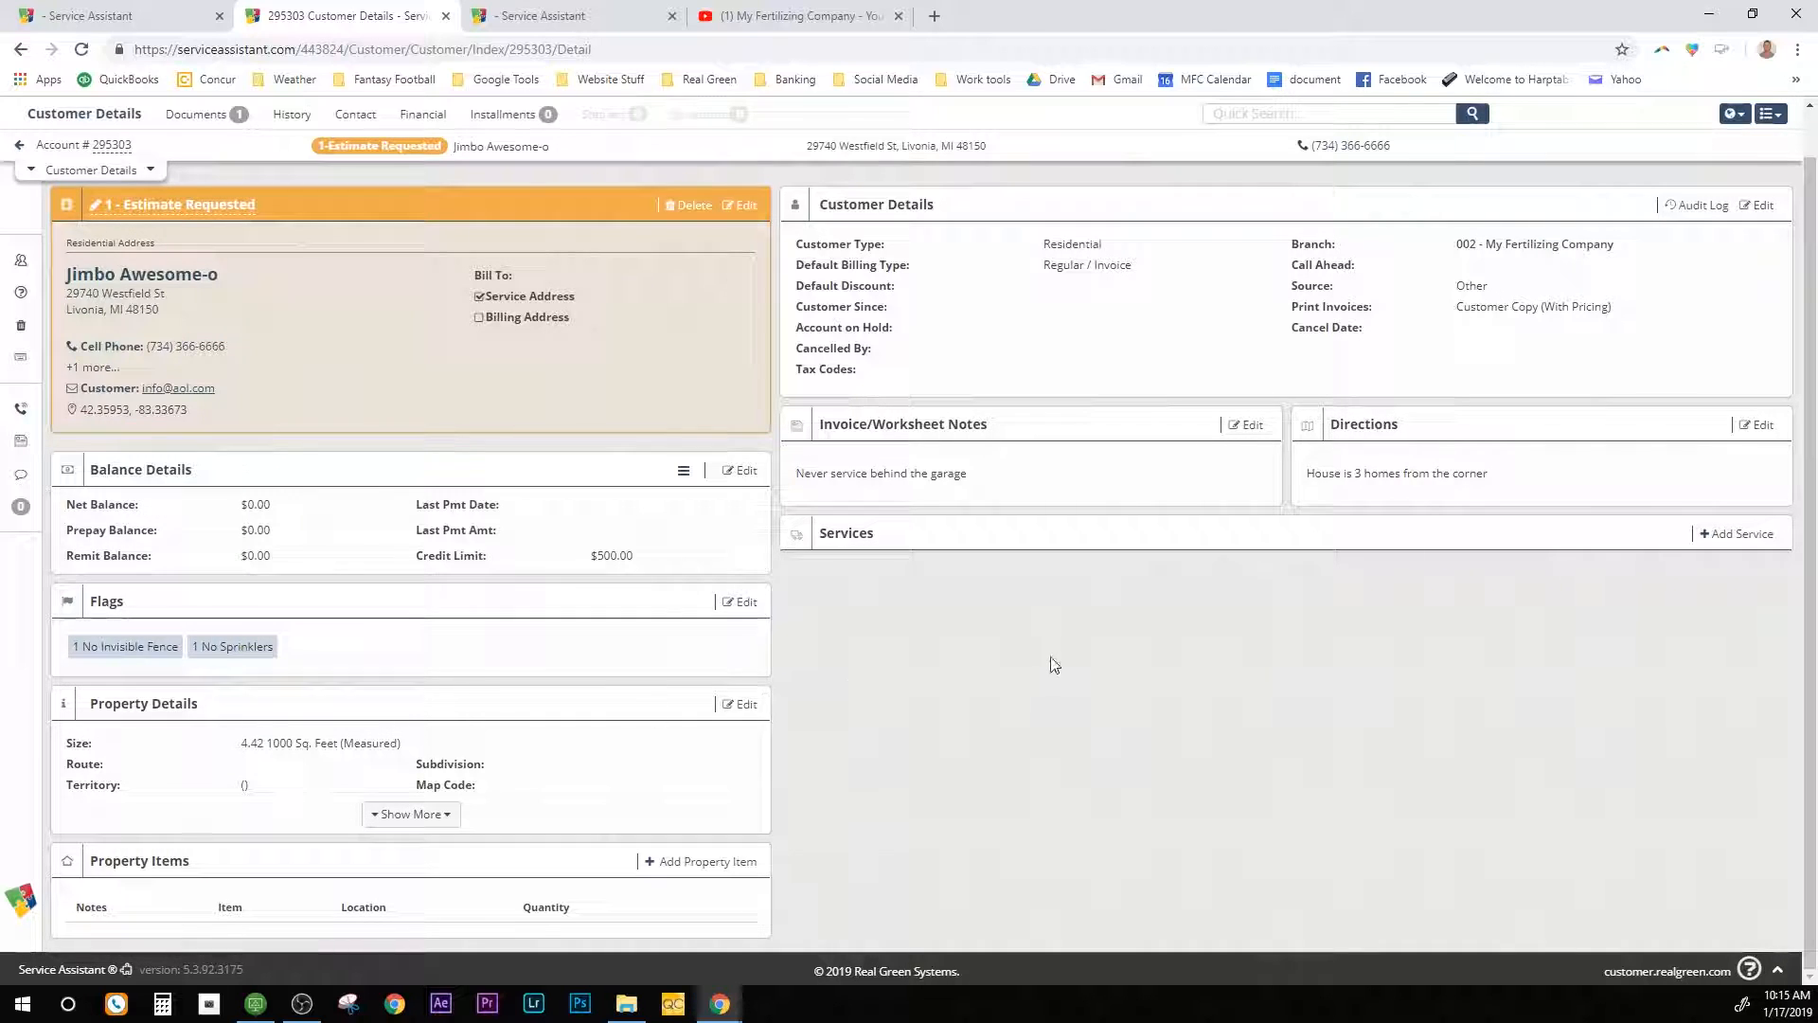
scroll(1051, 661, up, 1)
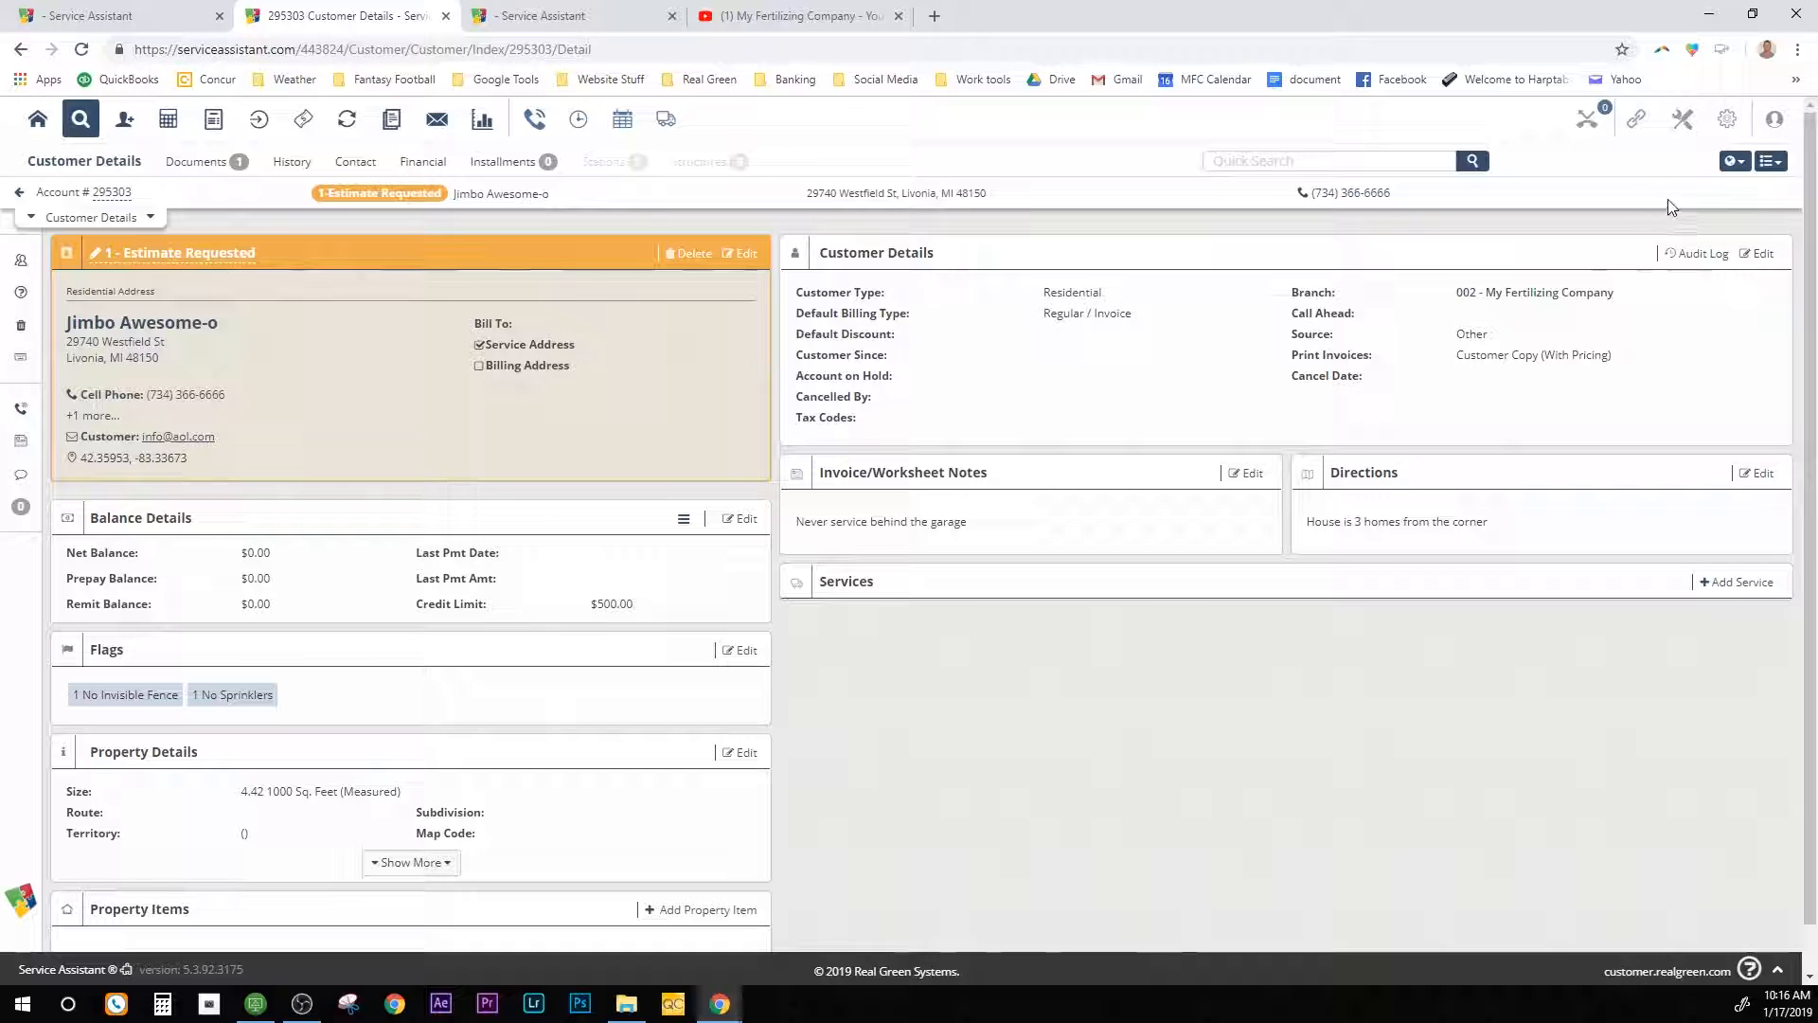
Step: Reopen the Measurement Assistant from the utilities list, then go back to the customer's details
click(1771, 161)
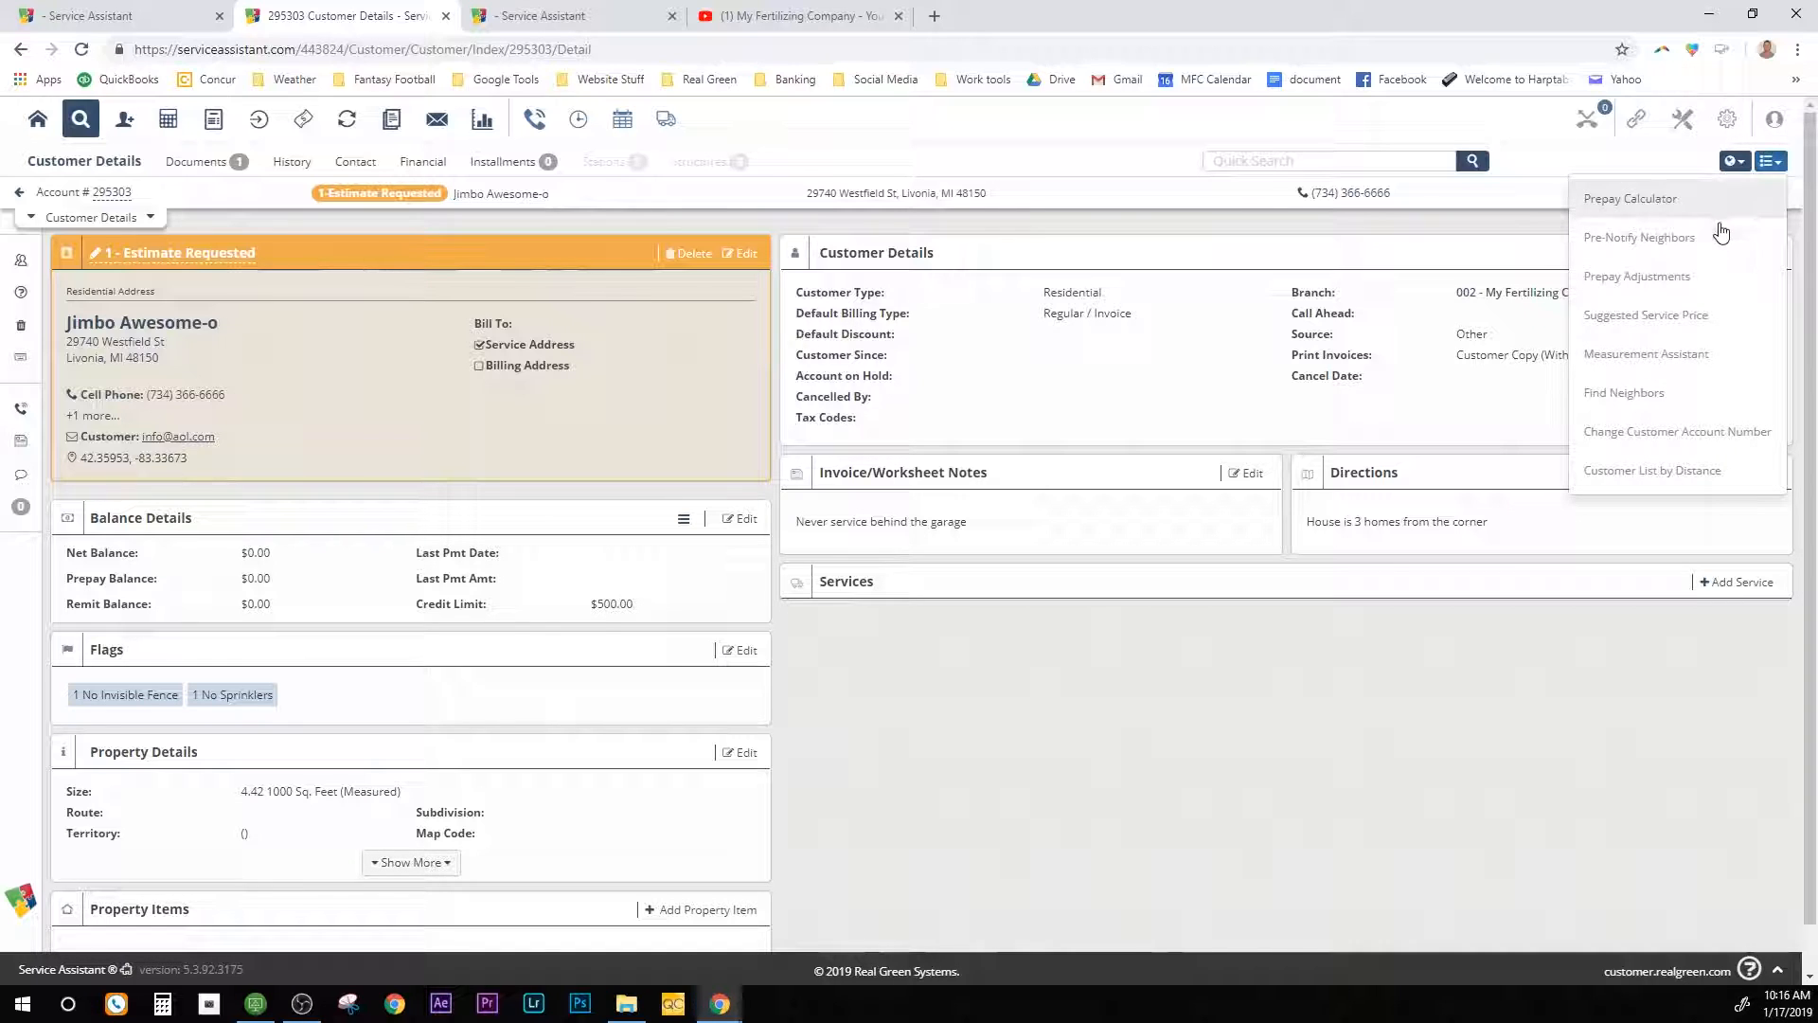
click(1643, 364)
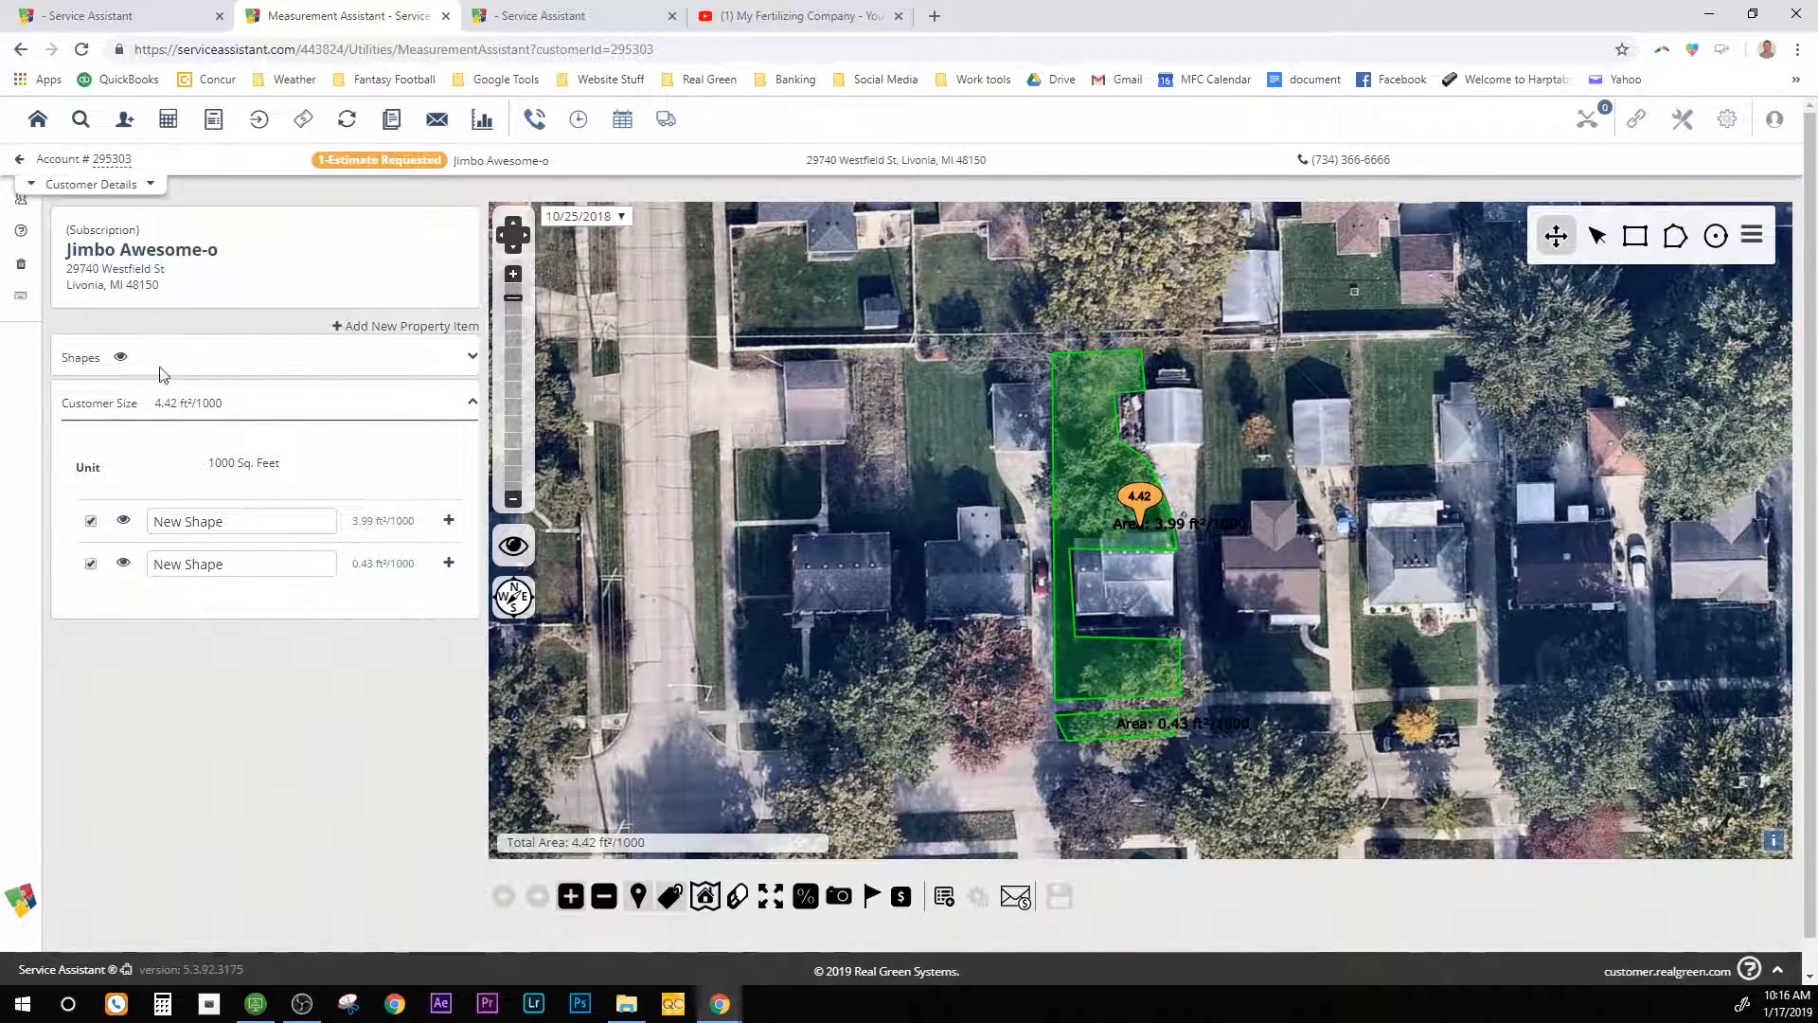
click(18, 162)
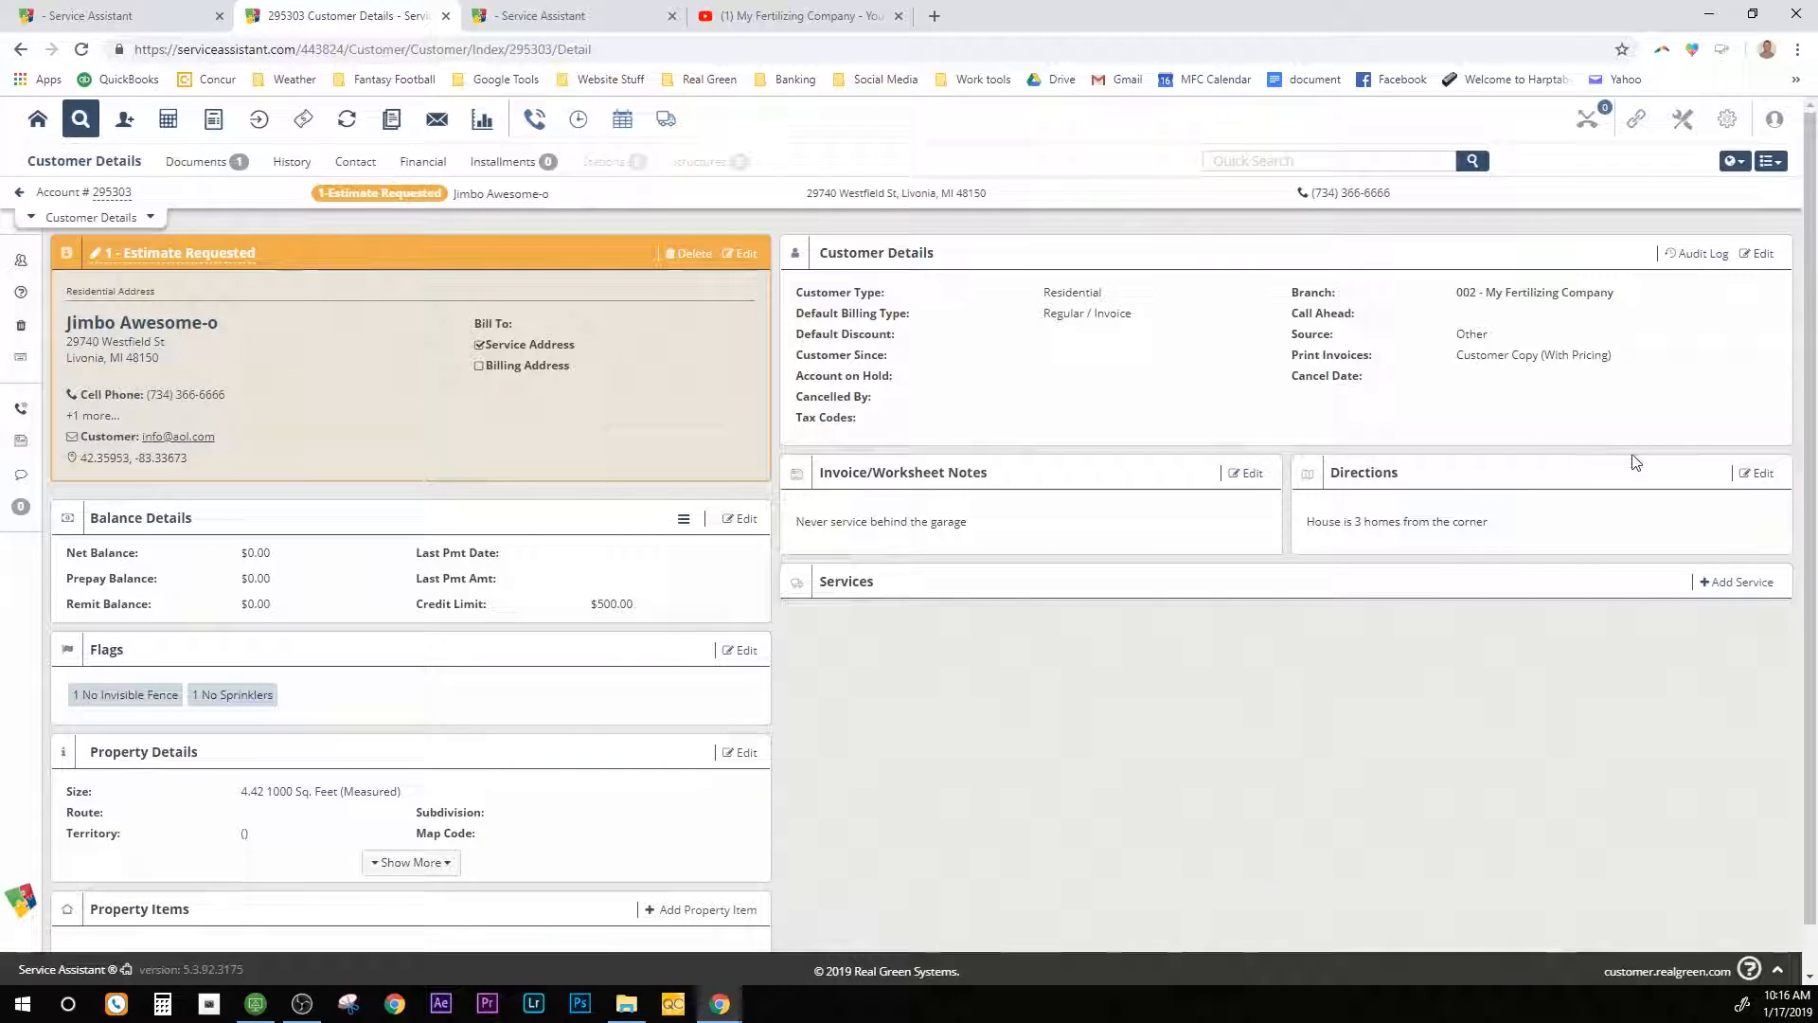
scroll(1623, 460, down, 1)
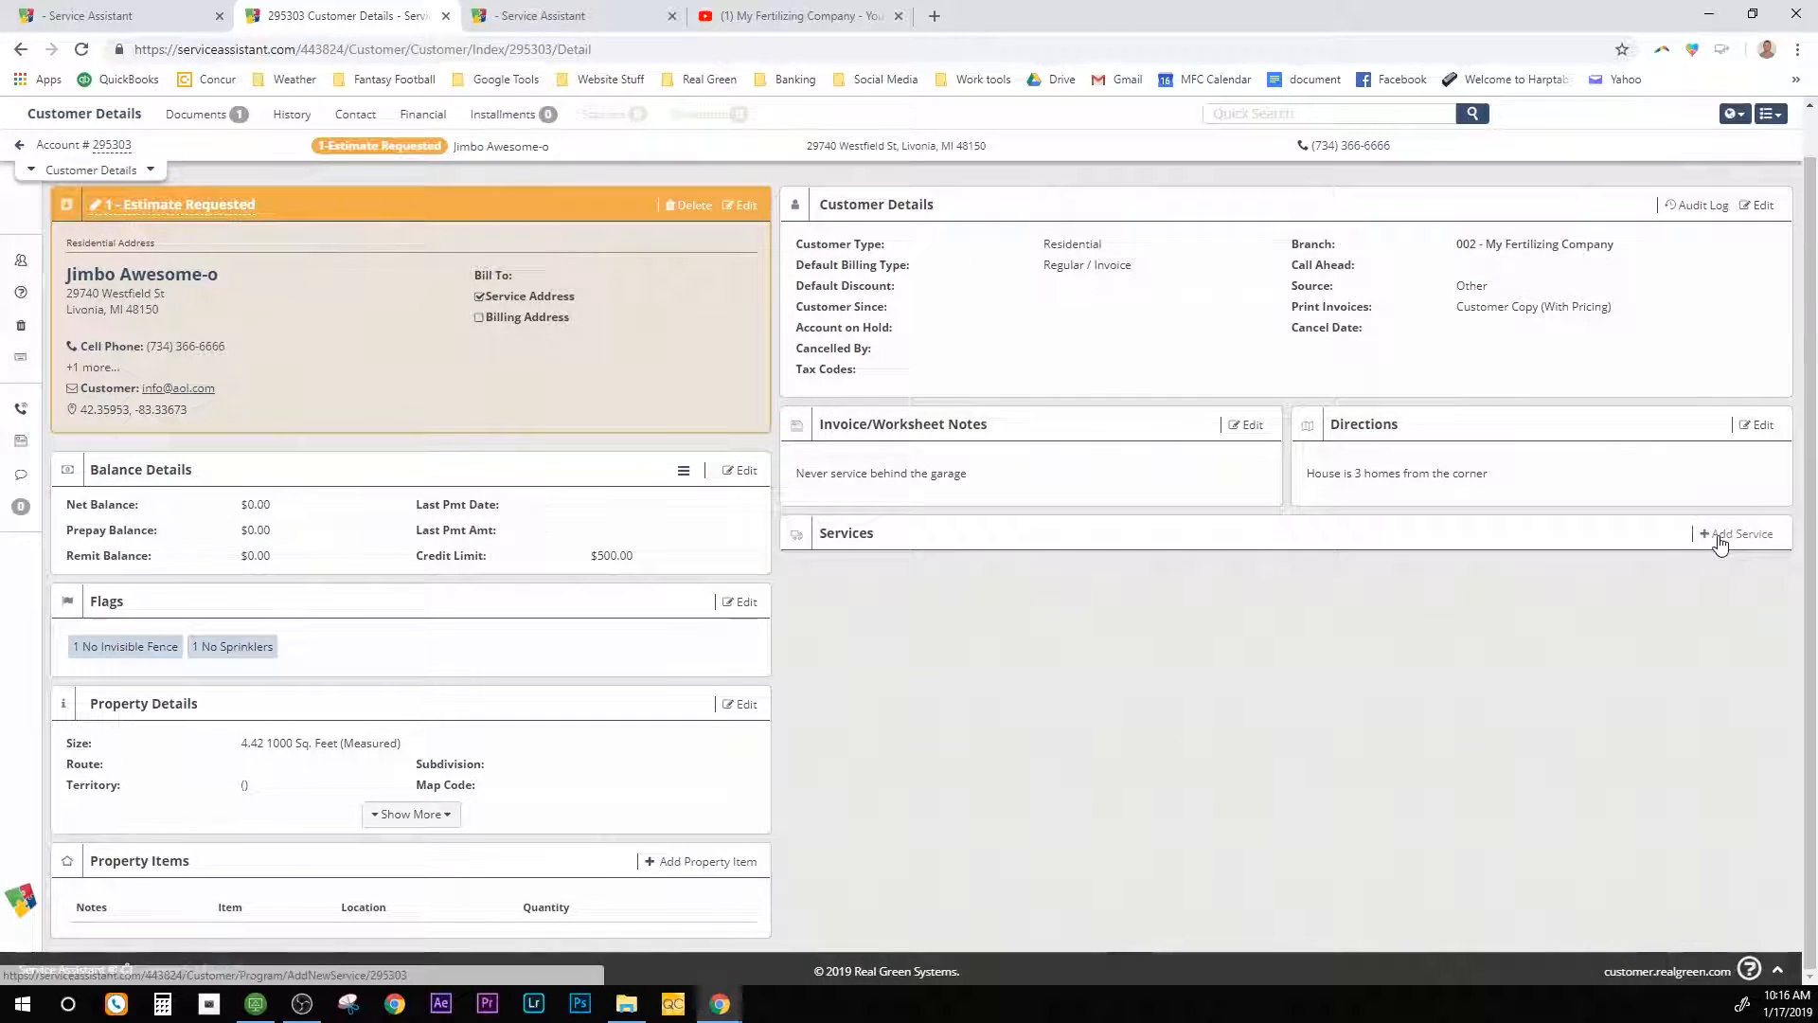
Step: Add a Package-type service, 2 MY Gold Package, with status 2 - Estimate - AMA Email
click(1720, 544)
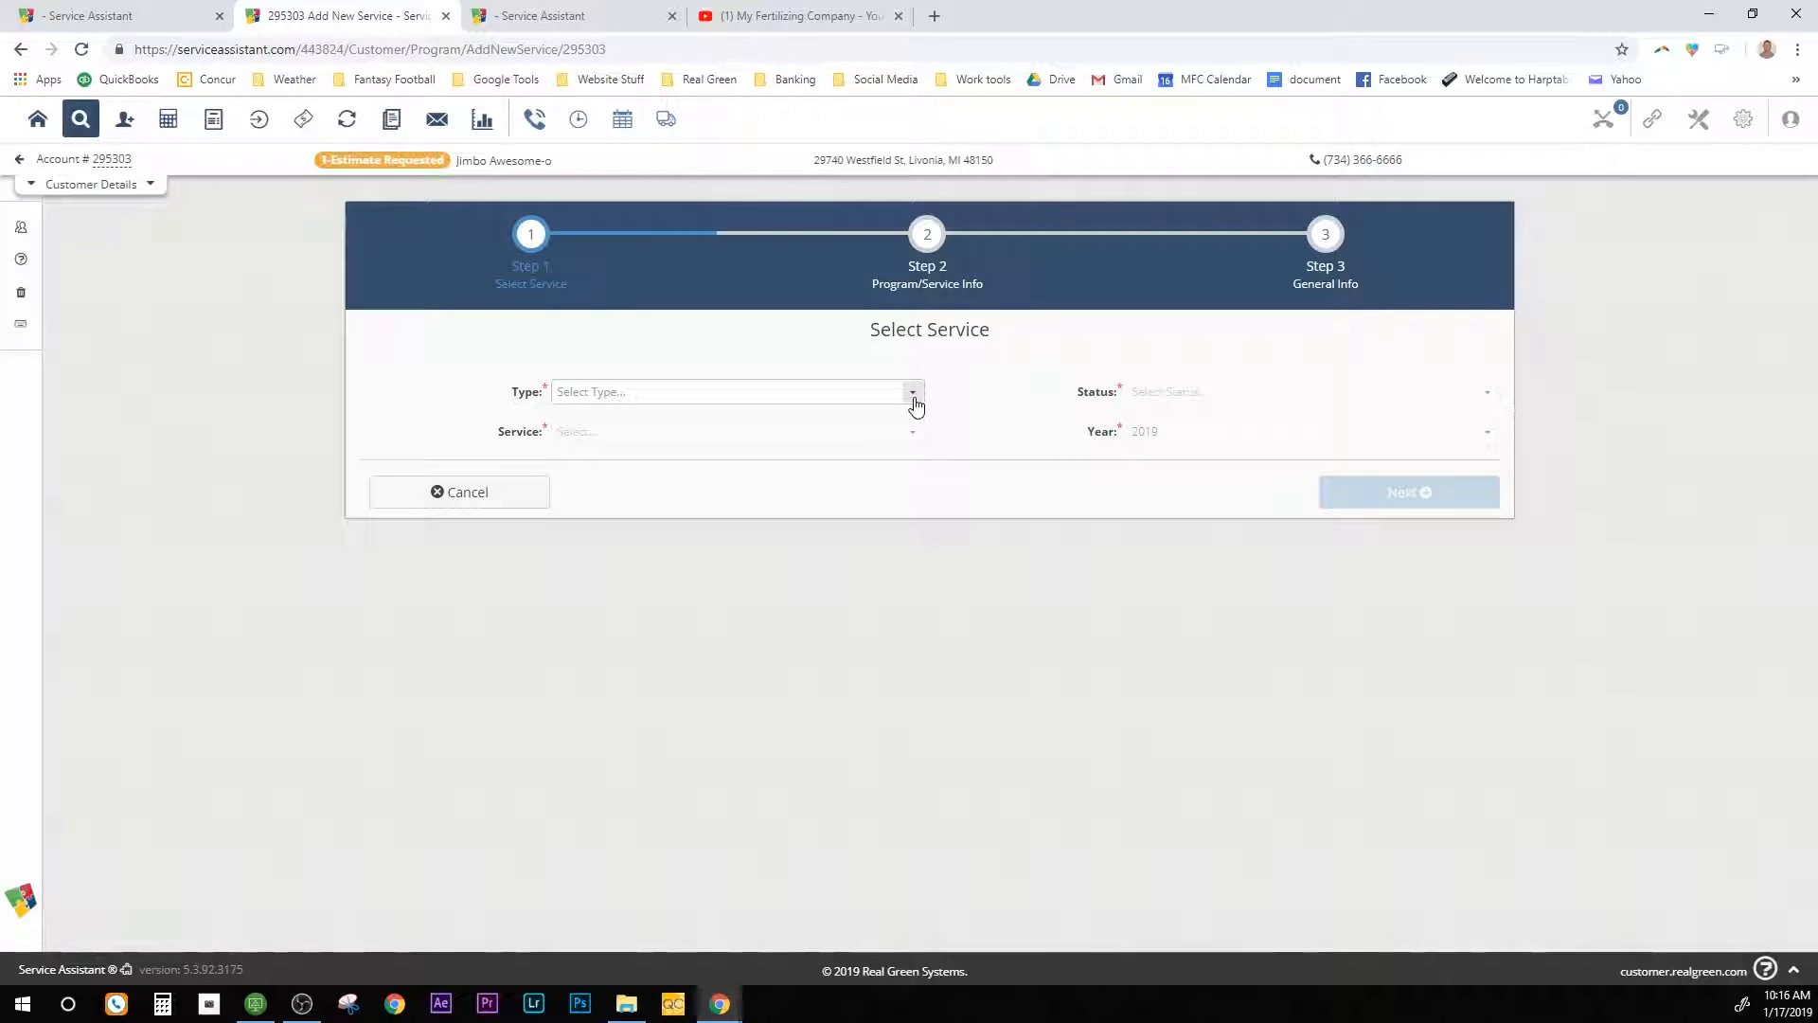
click(914, 402)
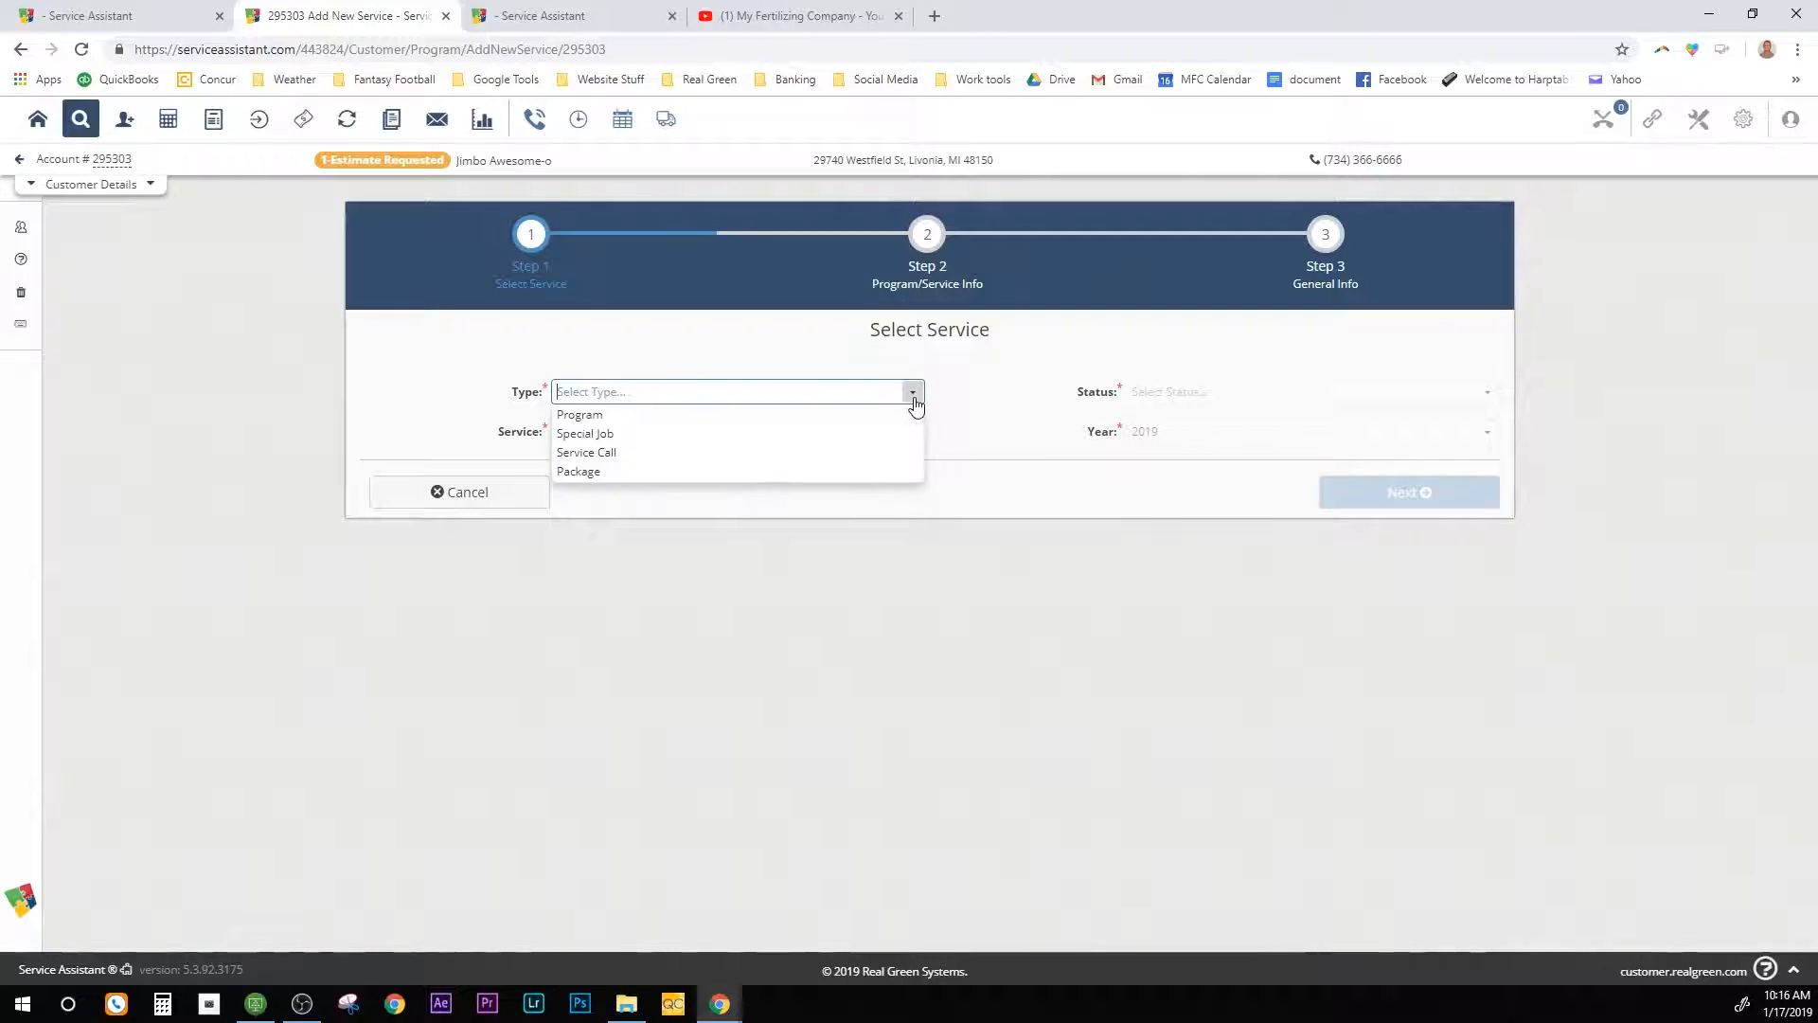
click(669, 472)
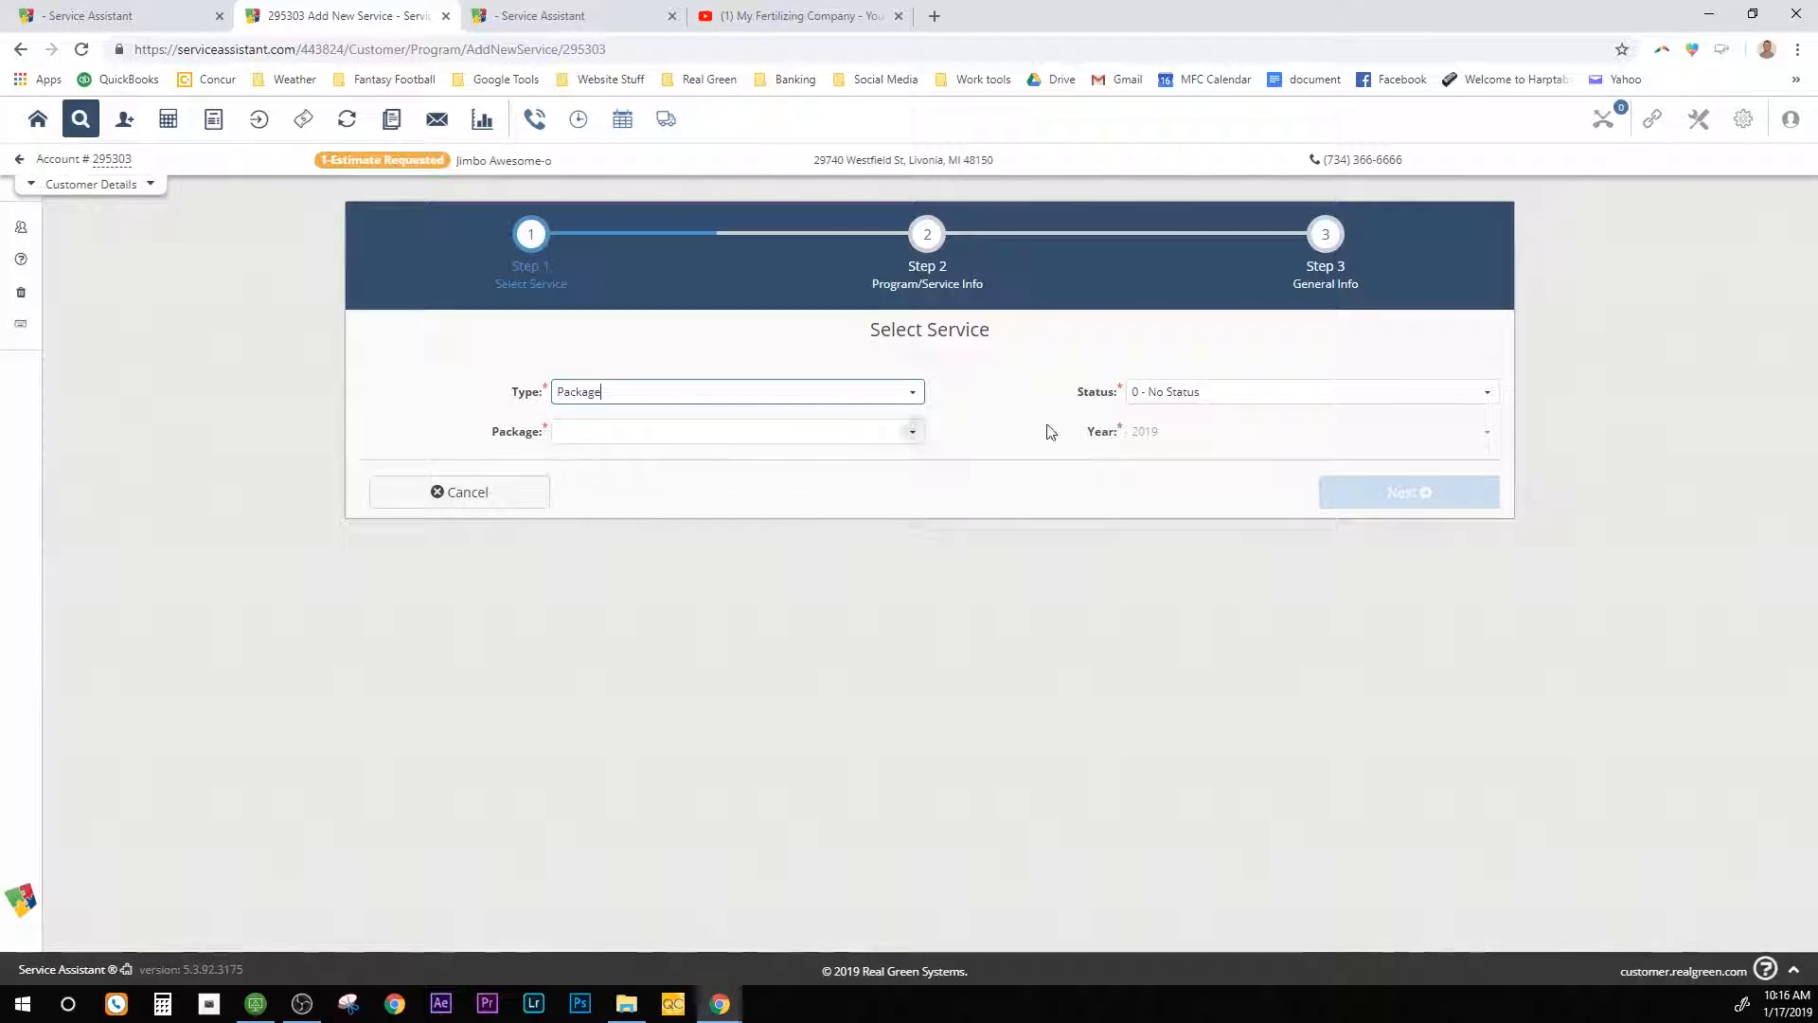
click(1487, 392)
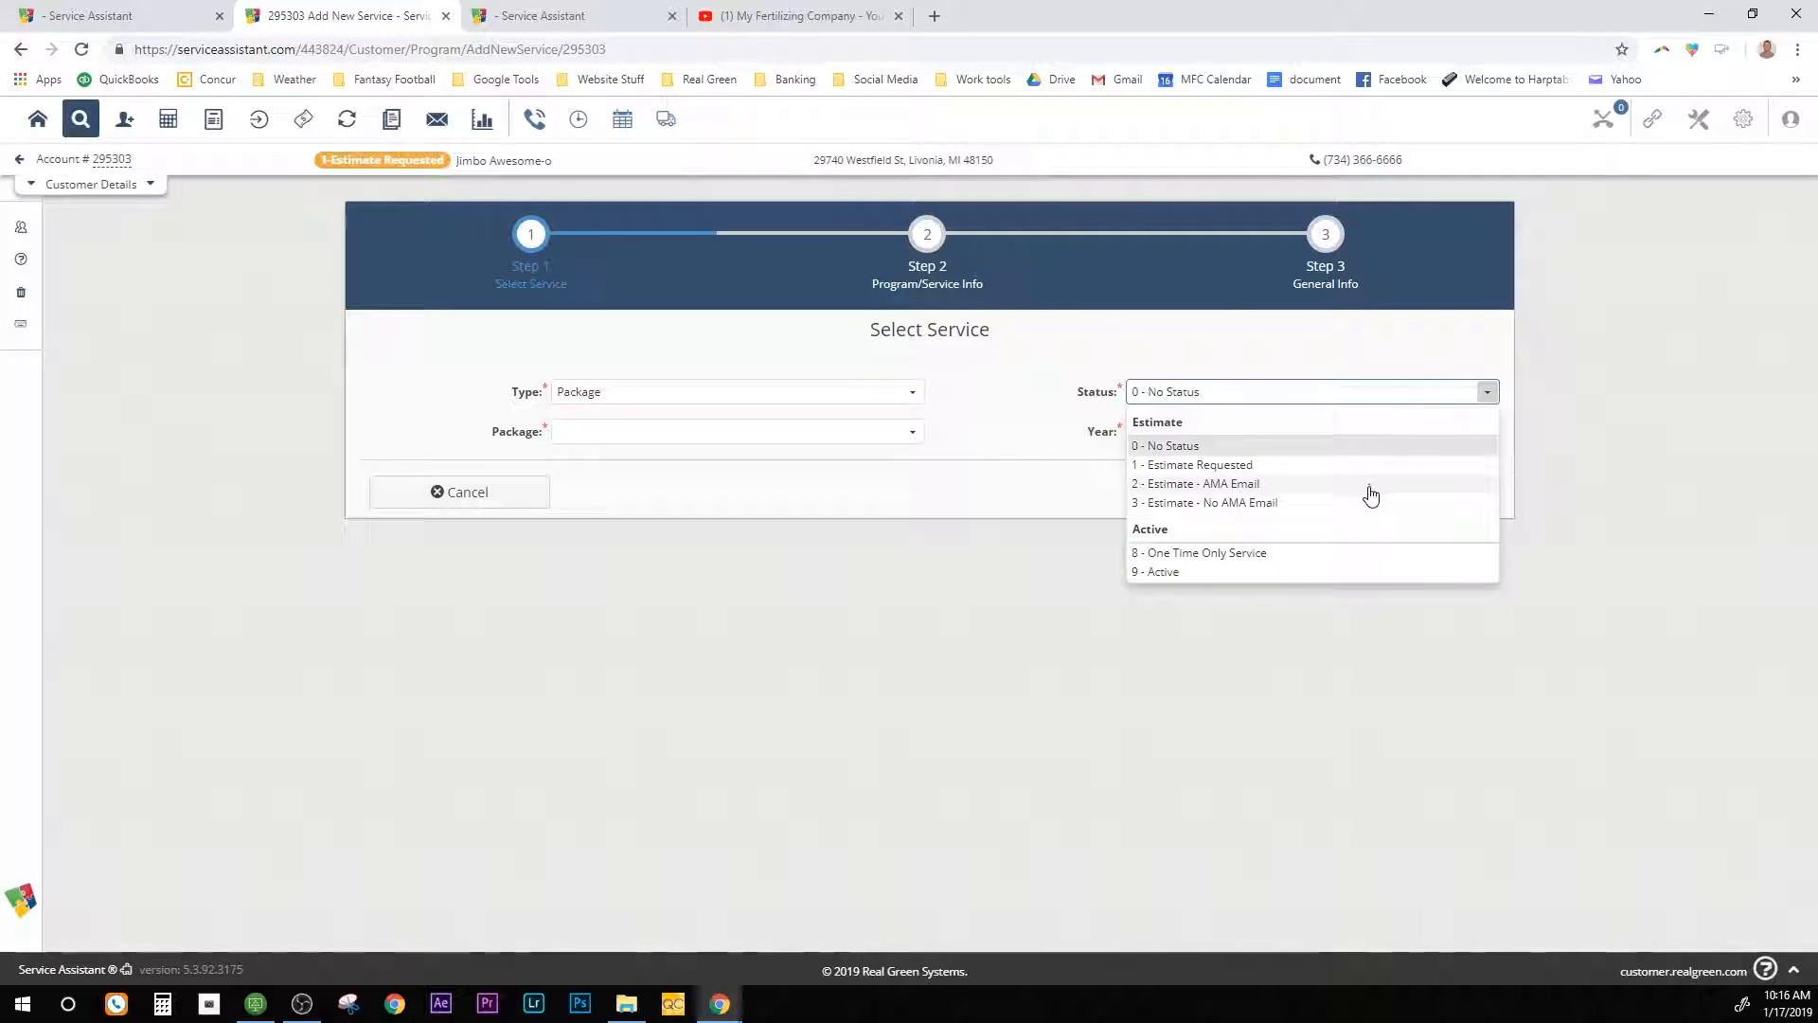
click(1213, 485)
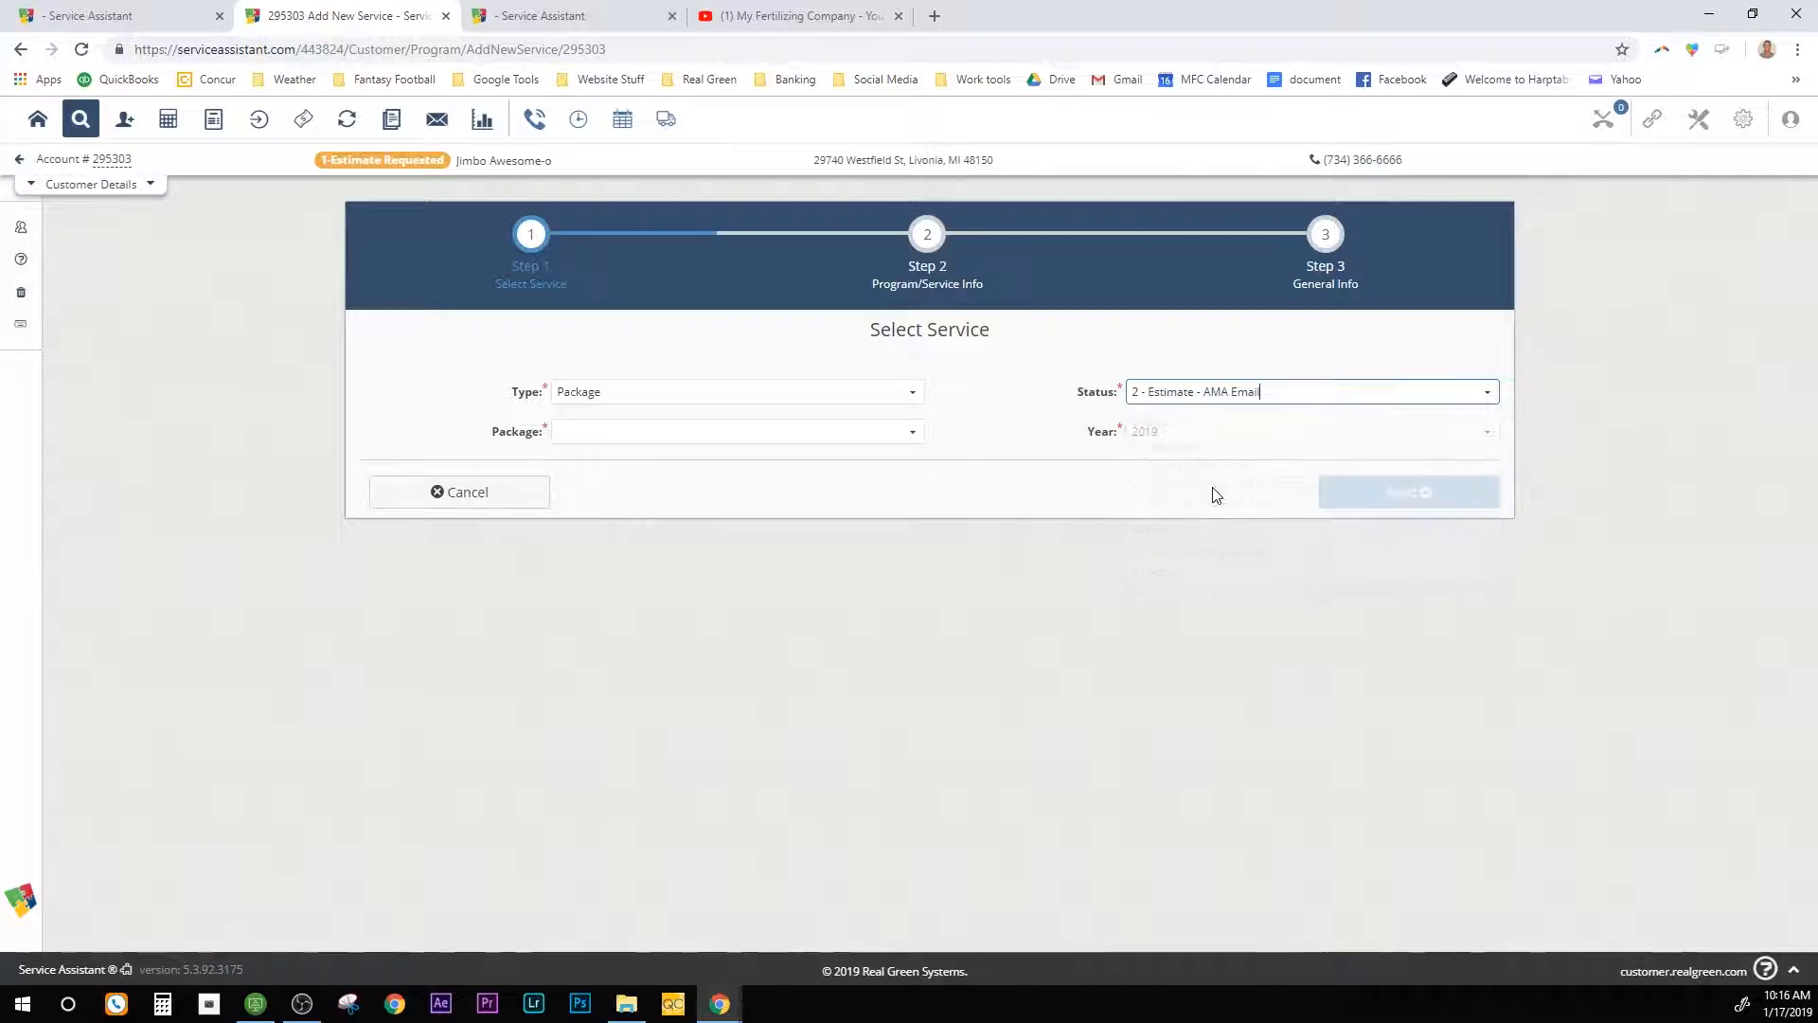
click(910, 432)
click(827, 475)
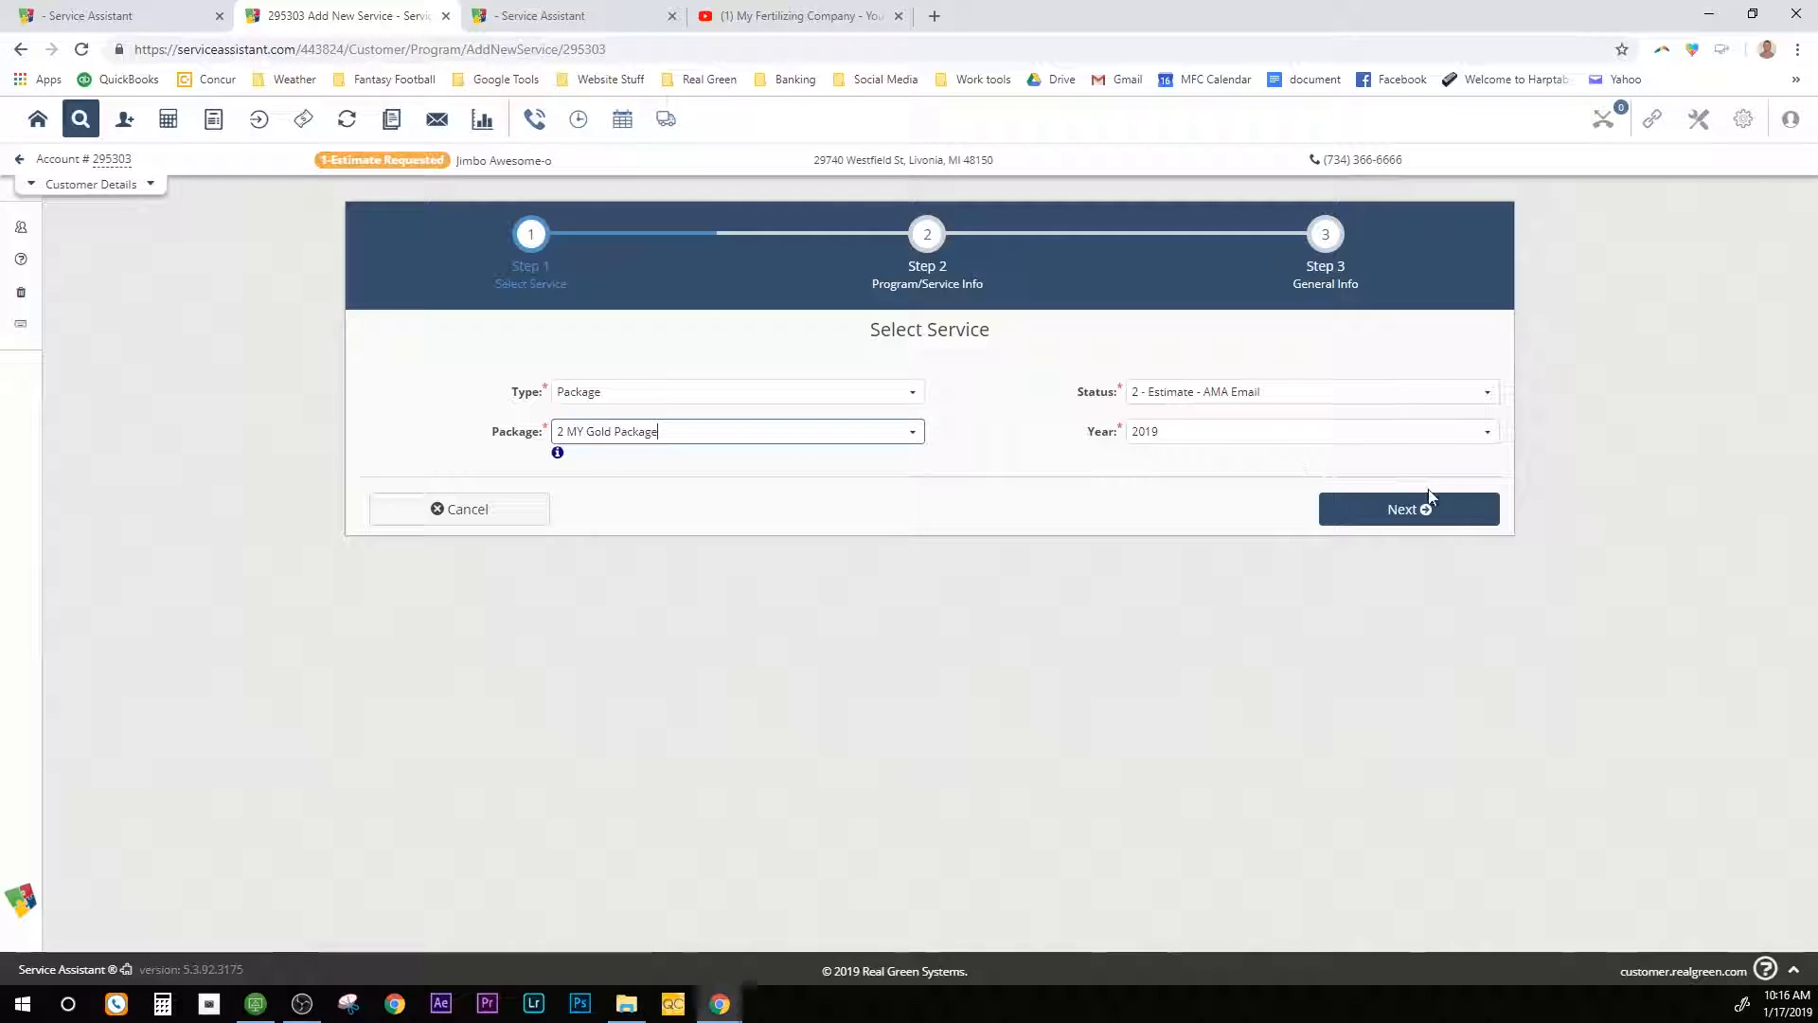
click(1412, 516)
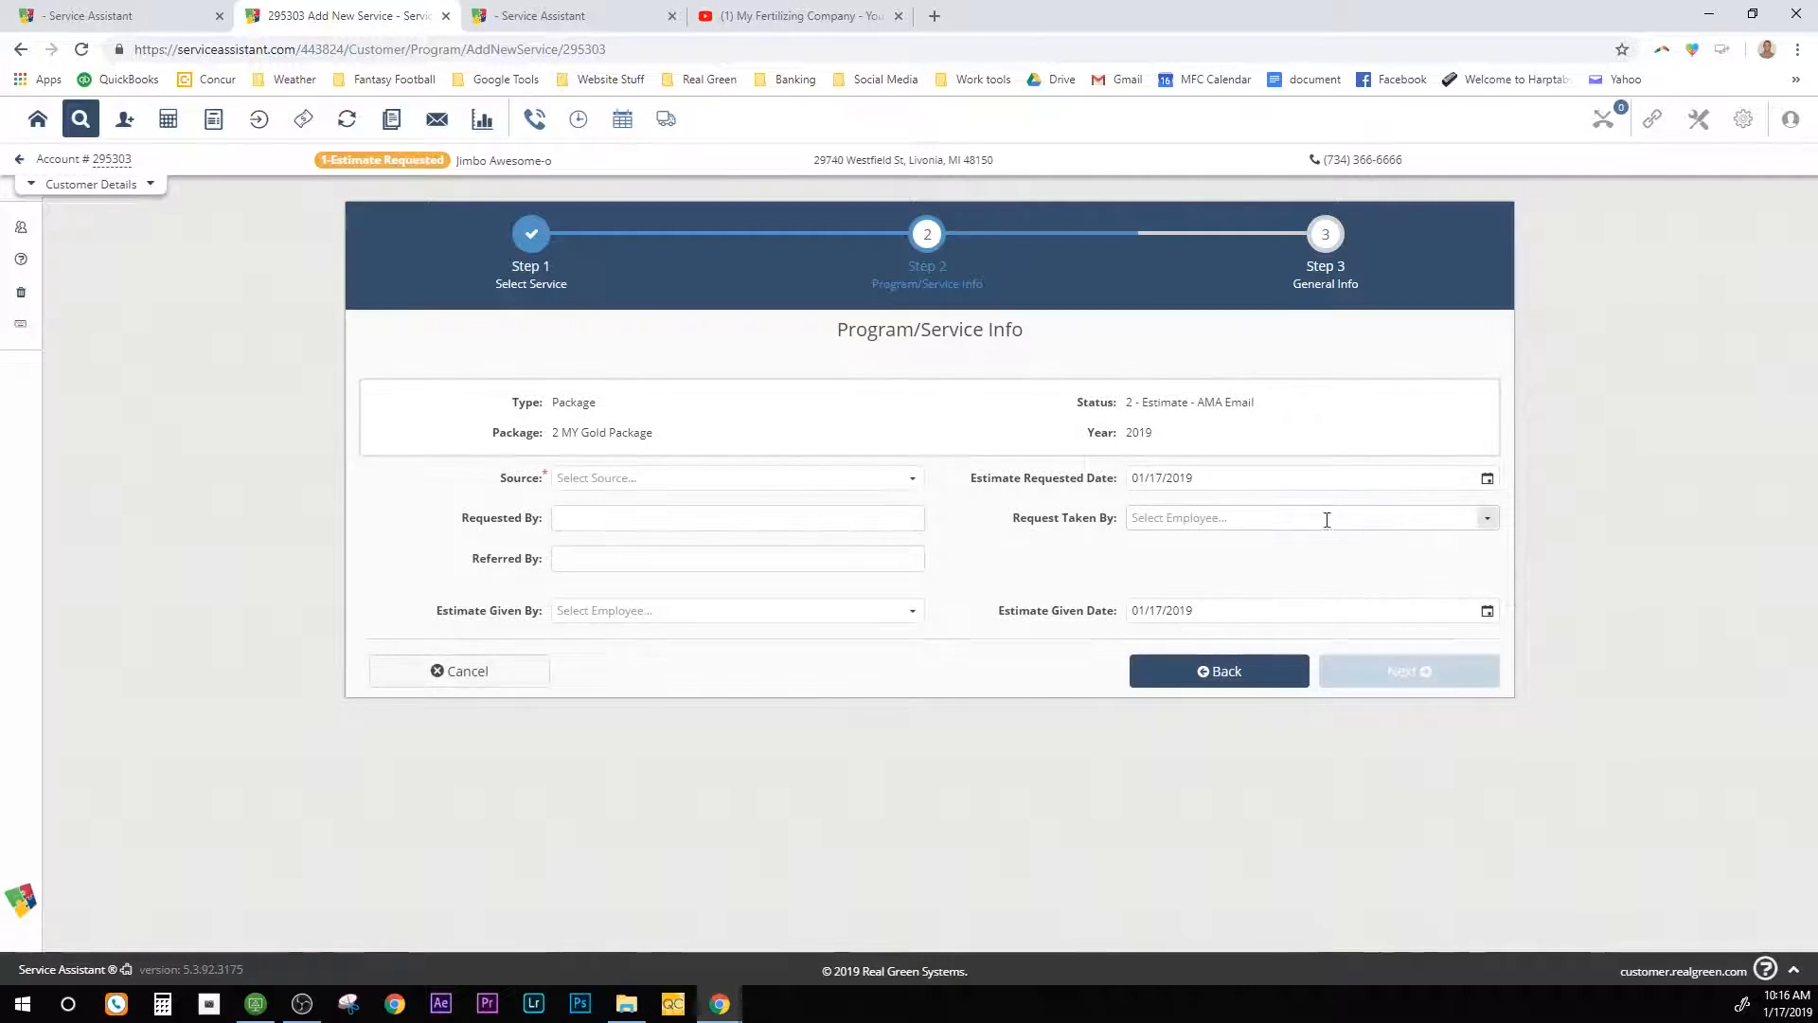
Step: Set the lead source to Other and enter the requester's name
click(915, 481)
scroll(724, 791, down, 2)
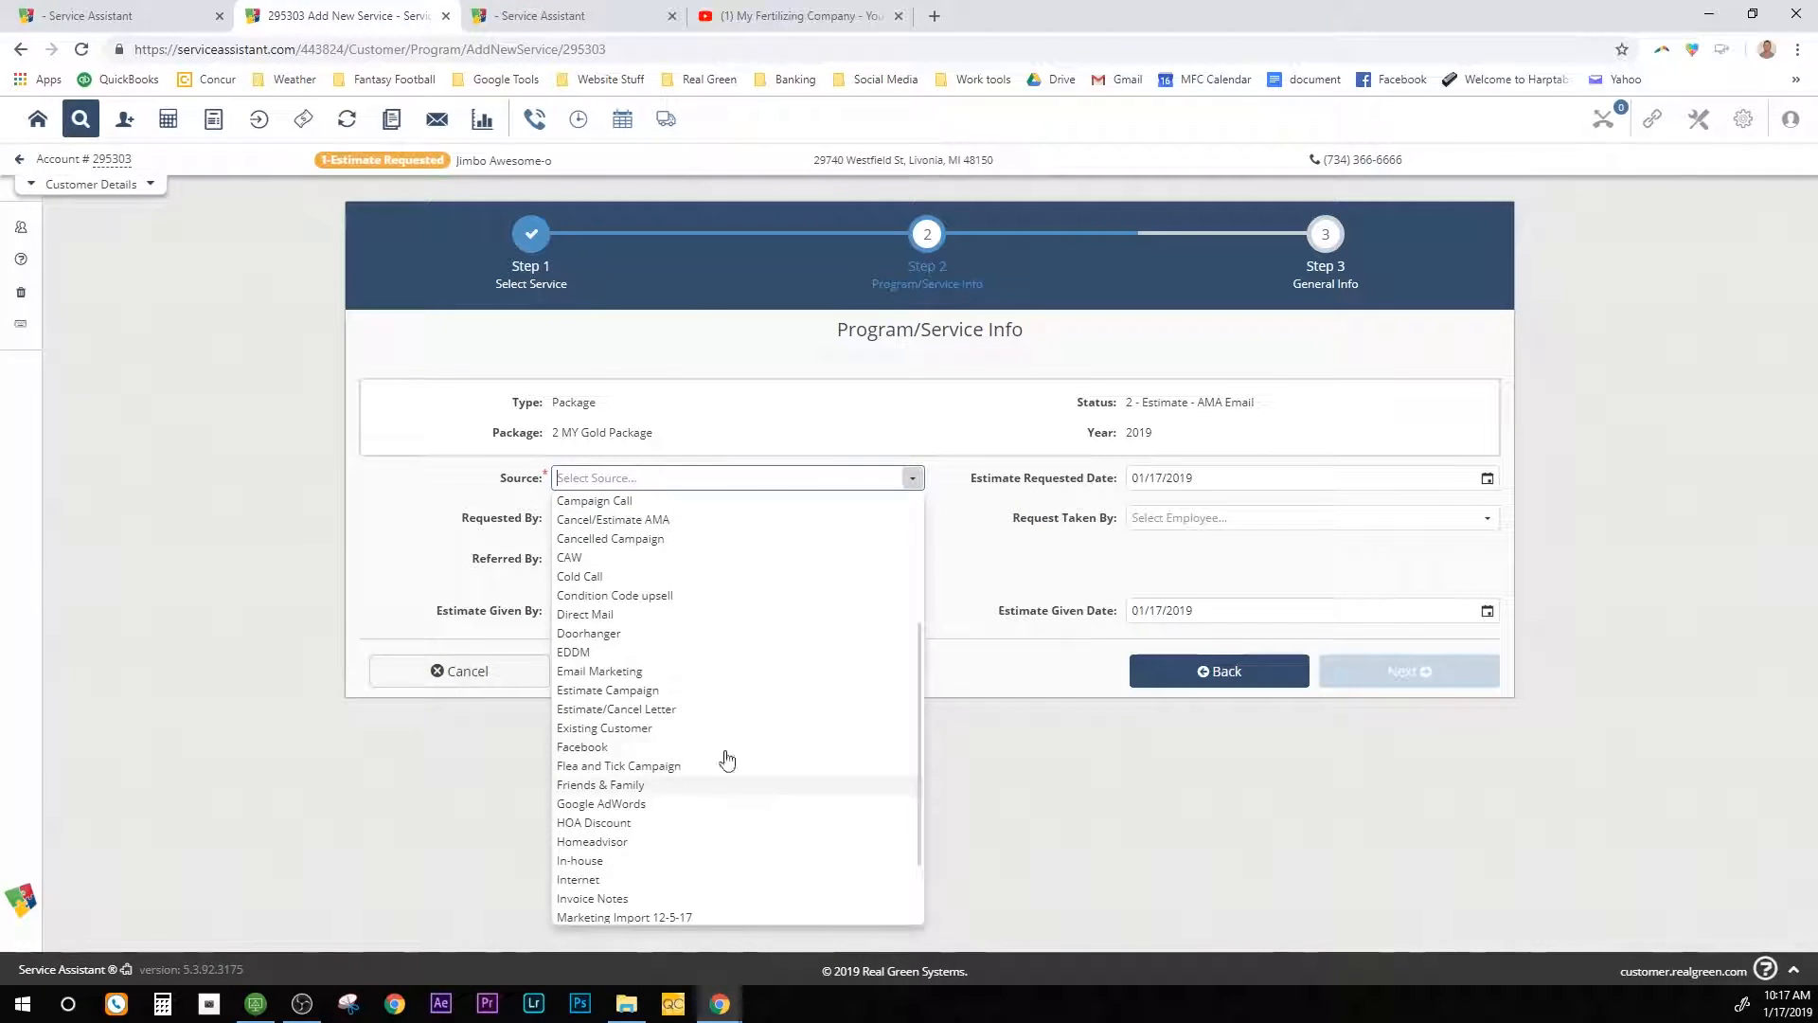
click(696, 472)
text(other)
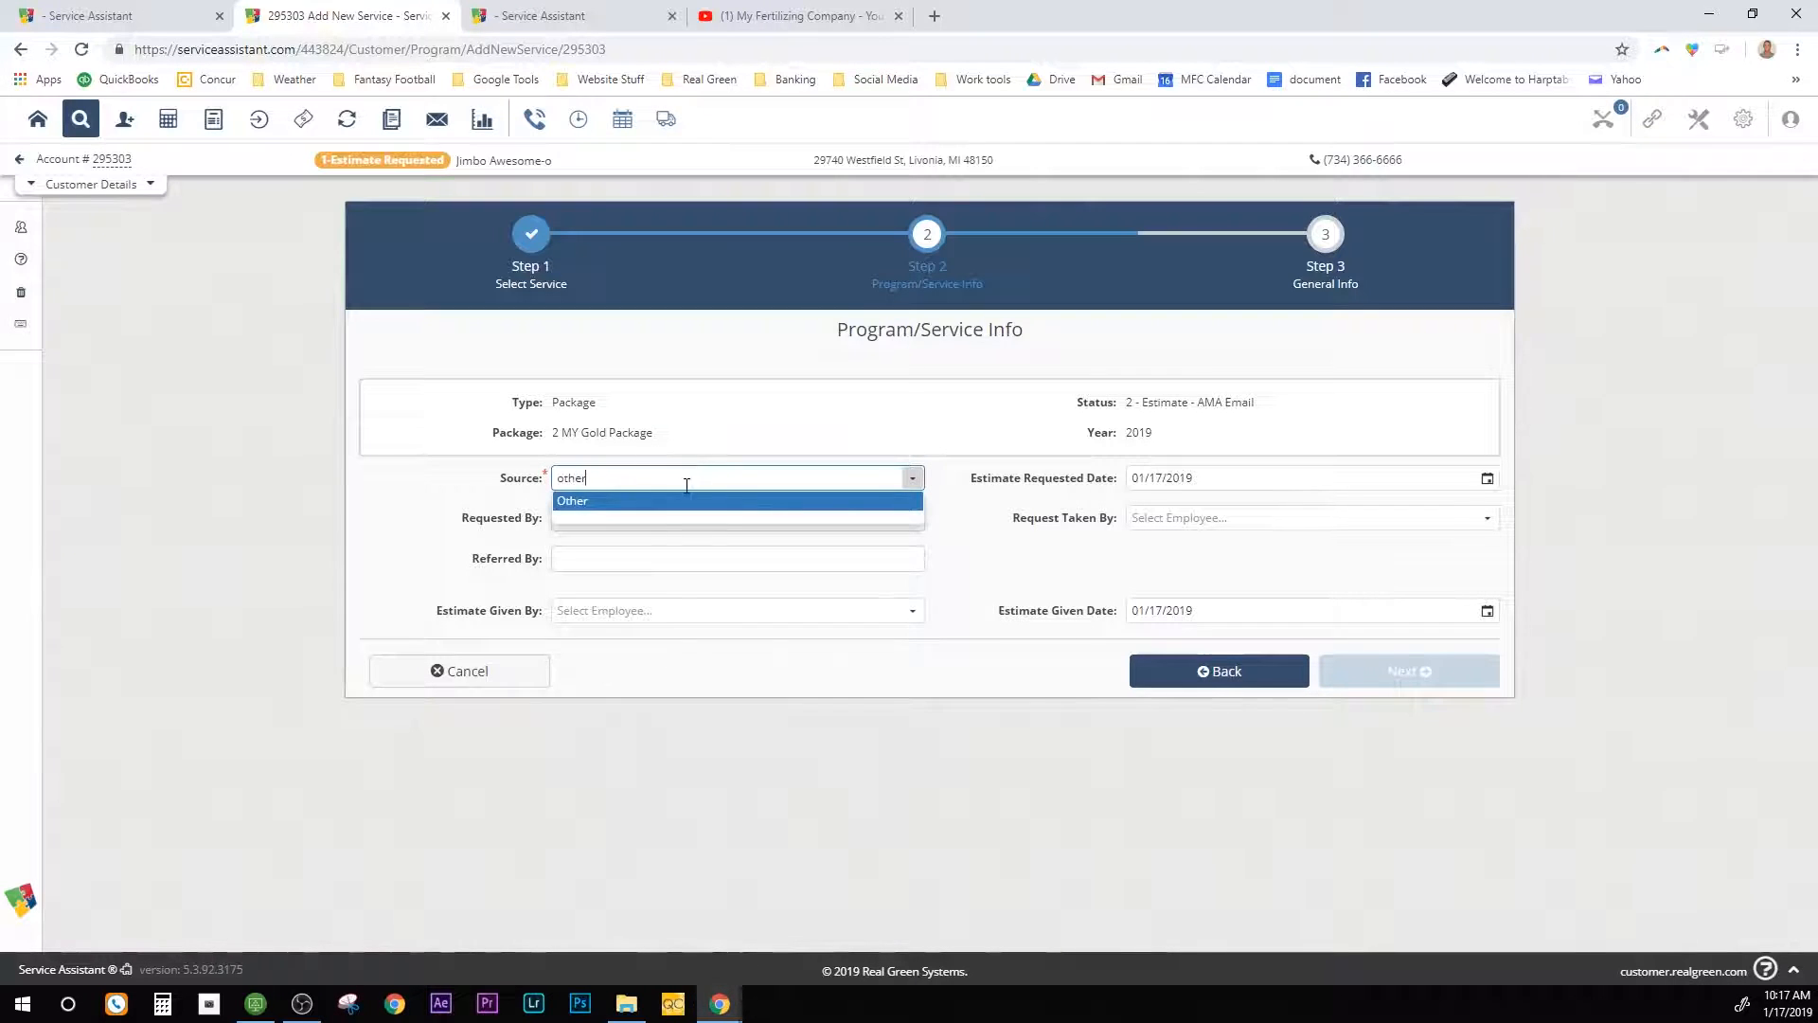
click(638, 502)
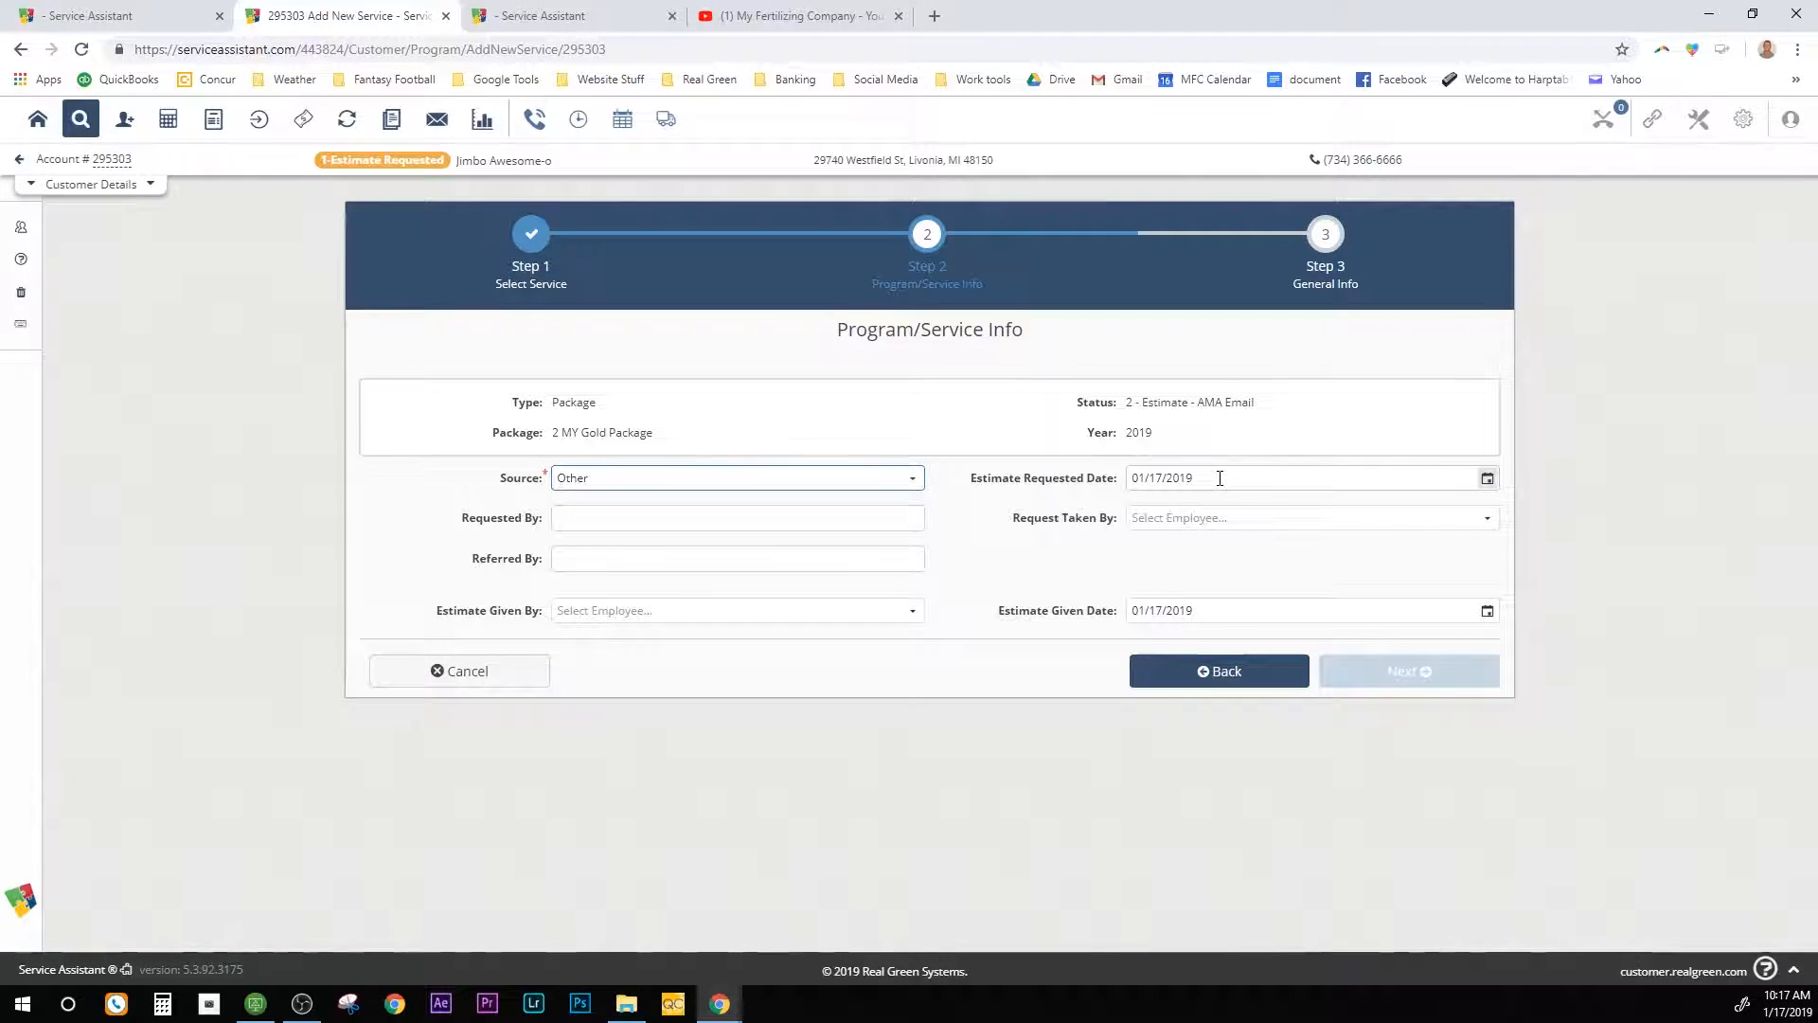
click(594, 515)
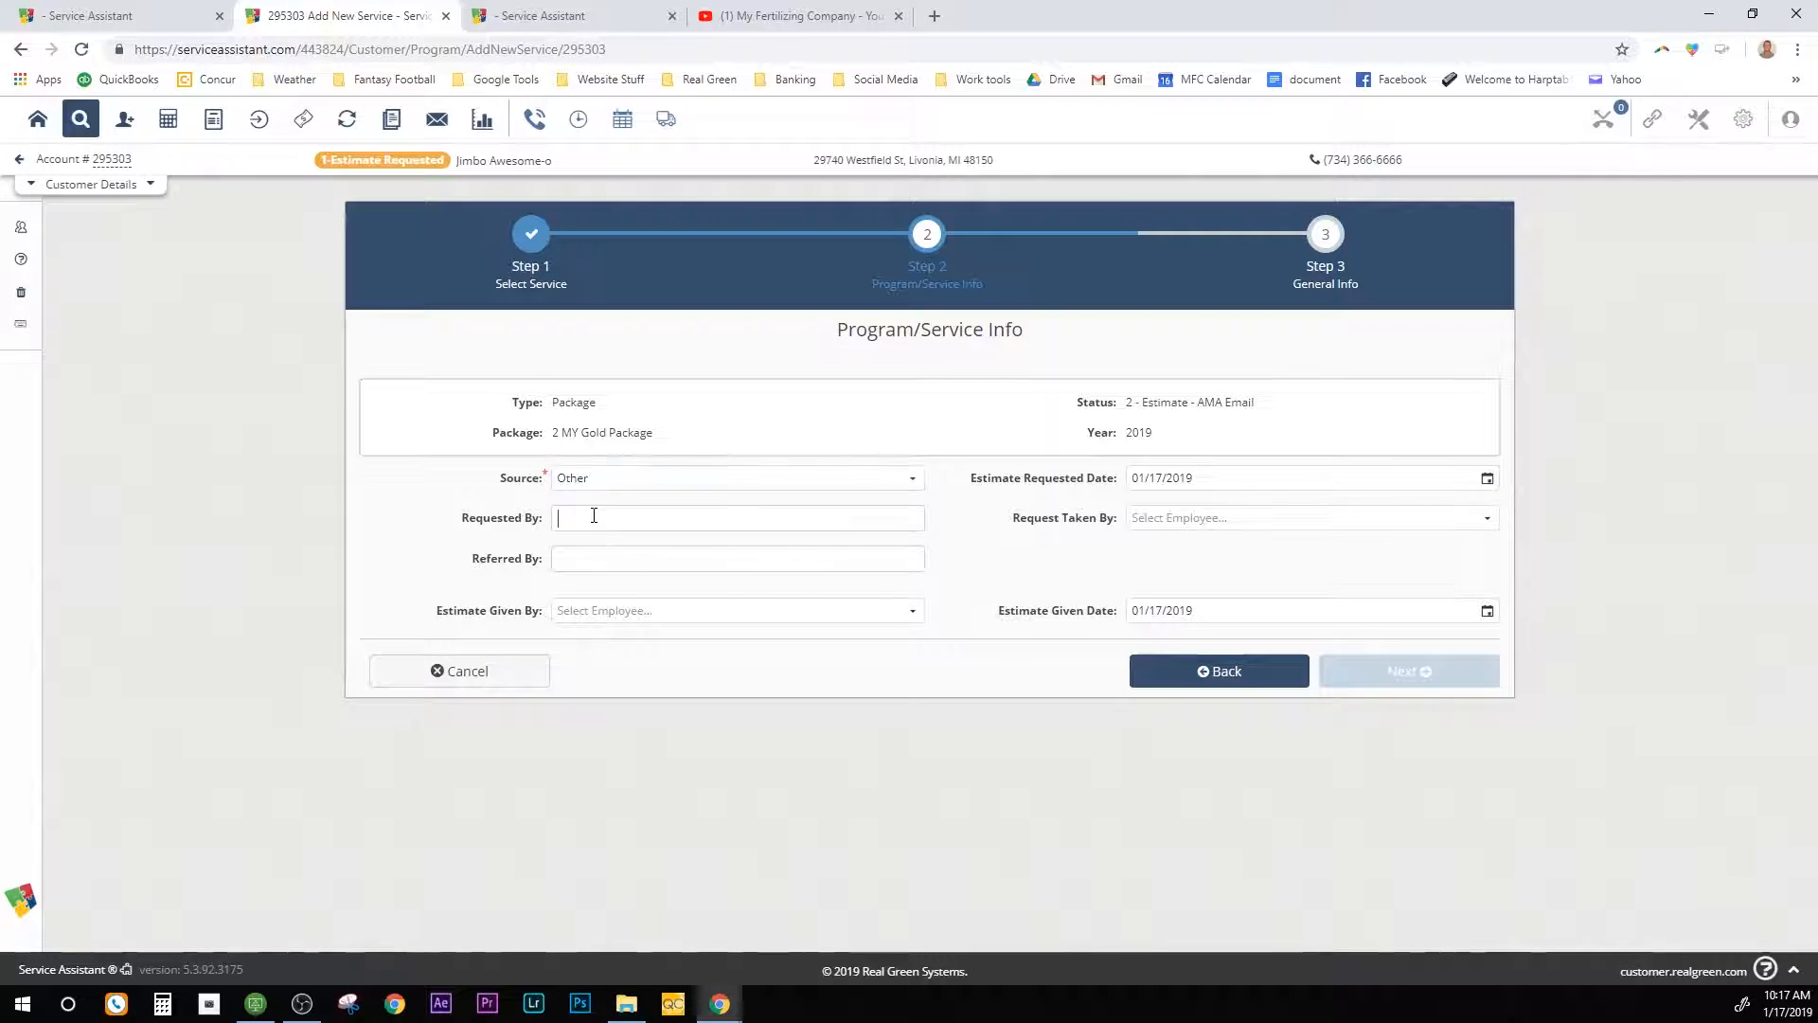
text(Jimbo)
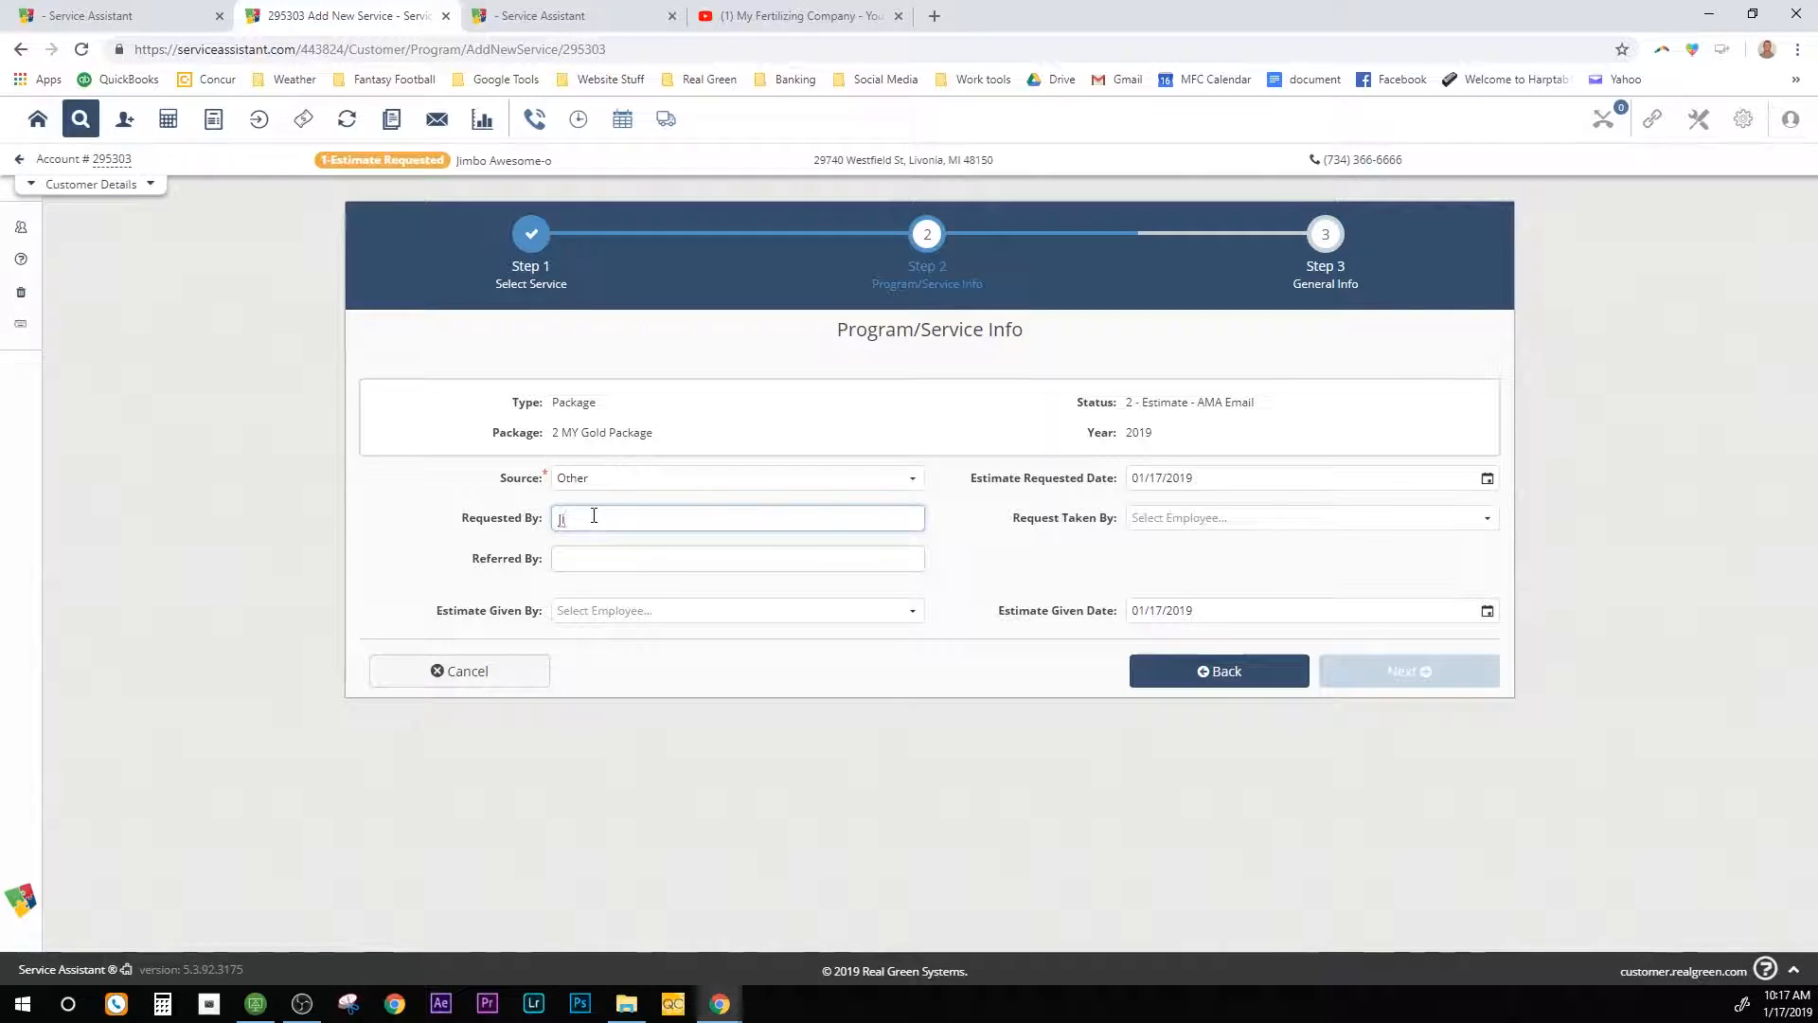
Step: Choose the employee who took the request and RDS as estimate giver, then continue
click(1190, 519)
text(rds)
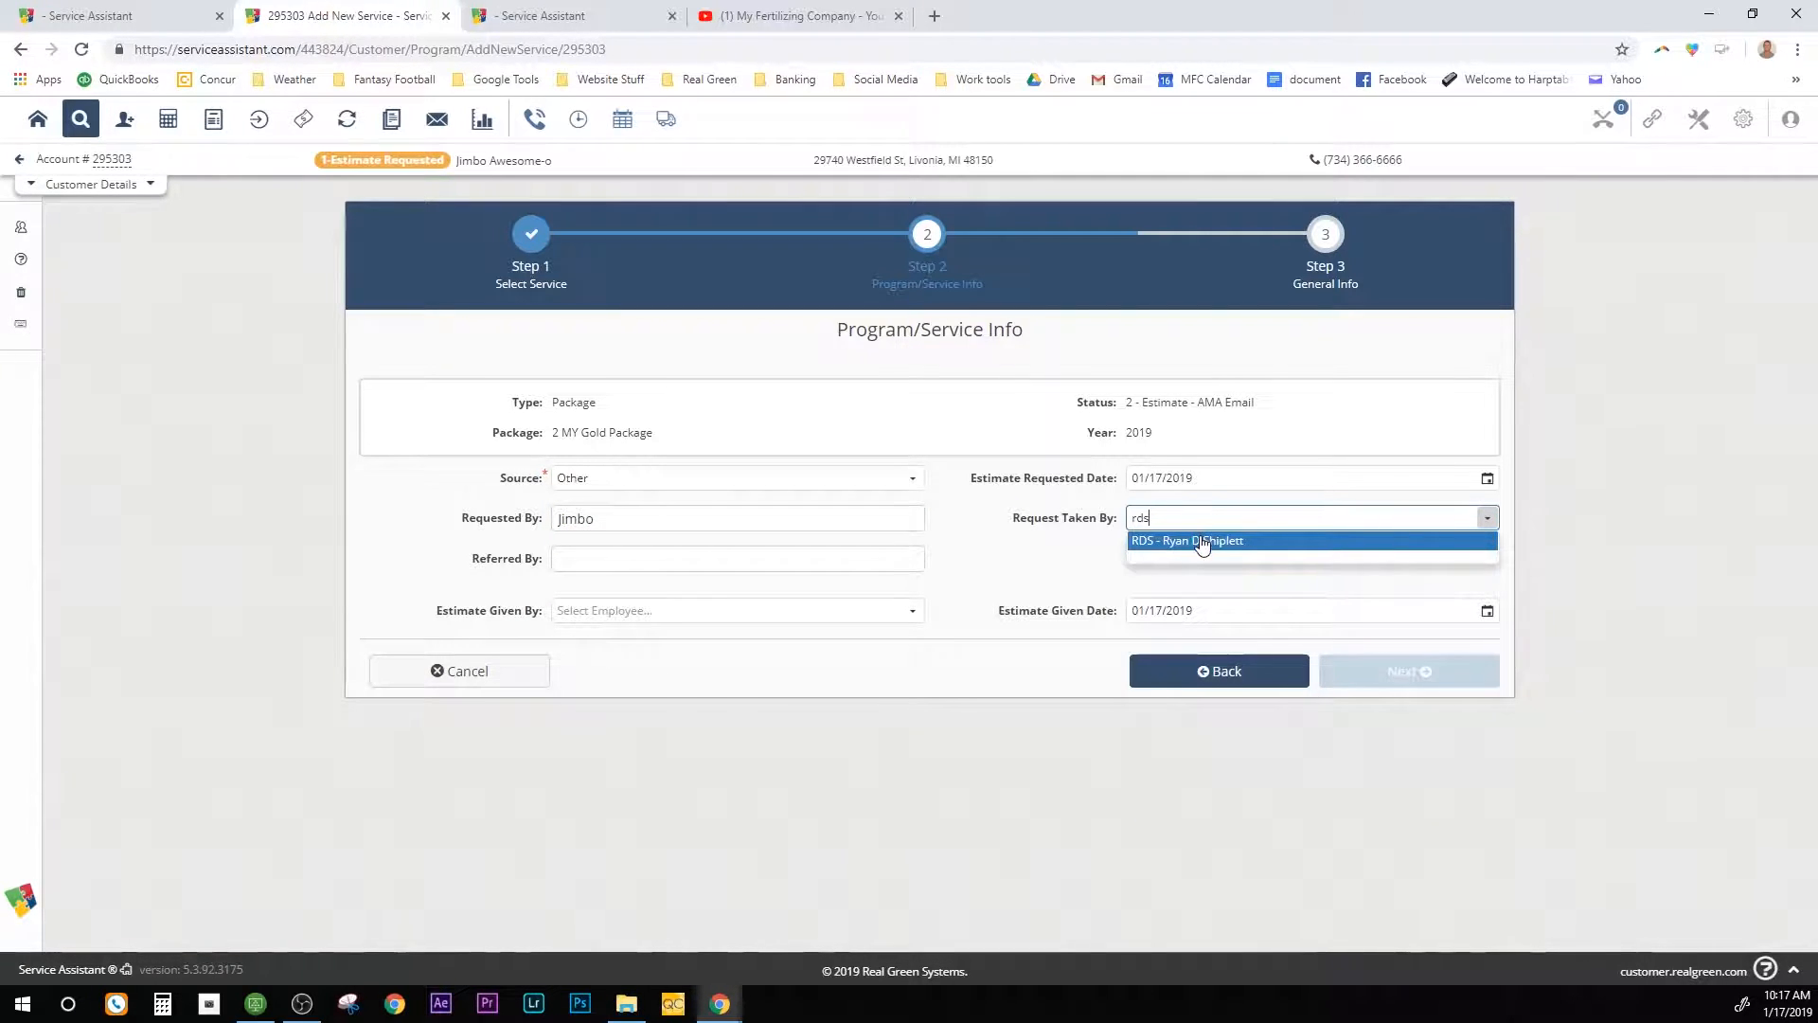
click(1199, 540)
click(683, 566)
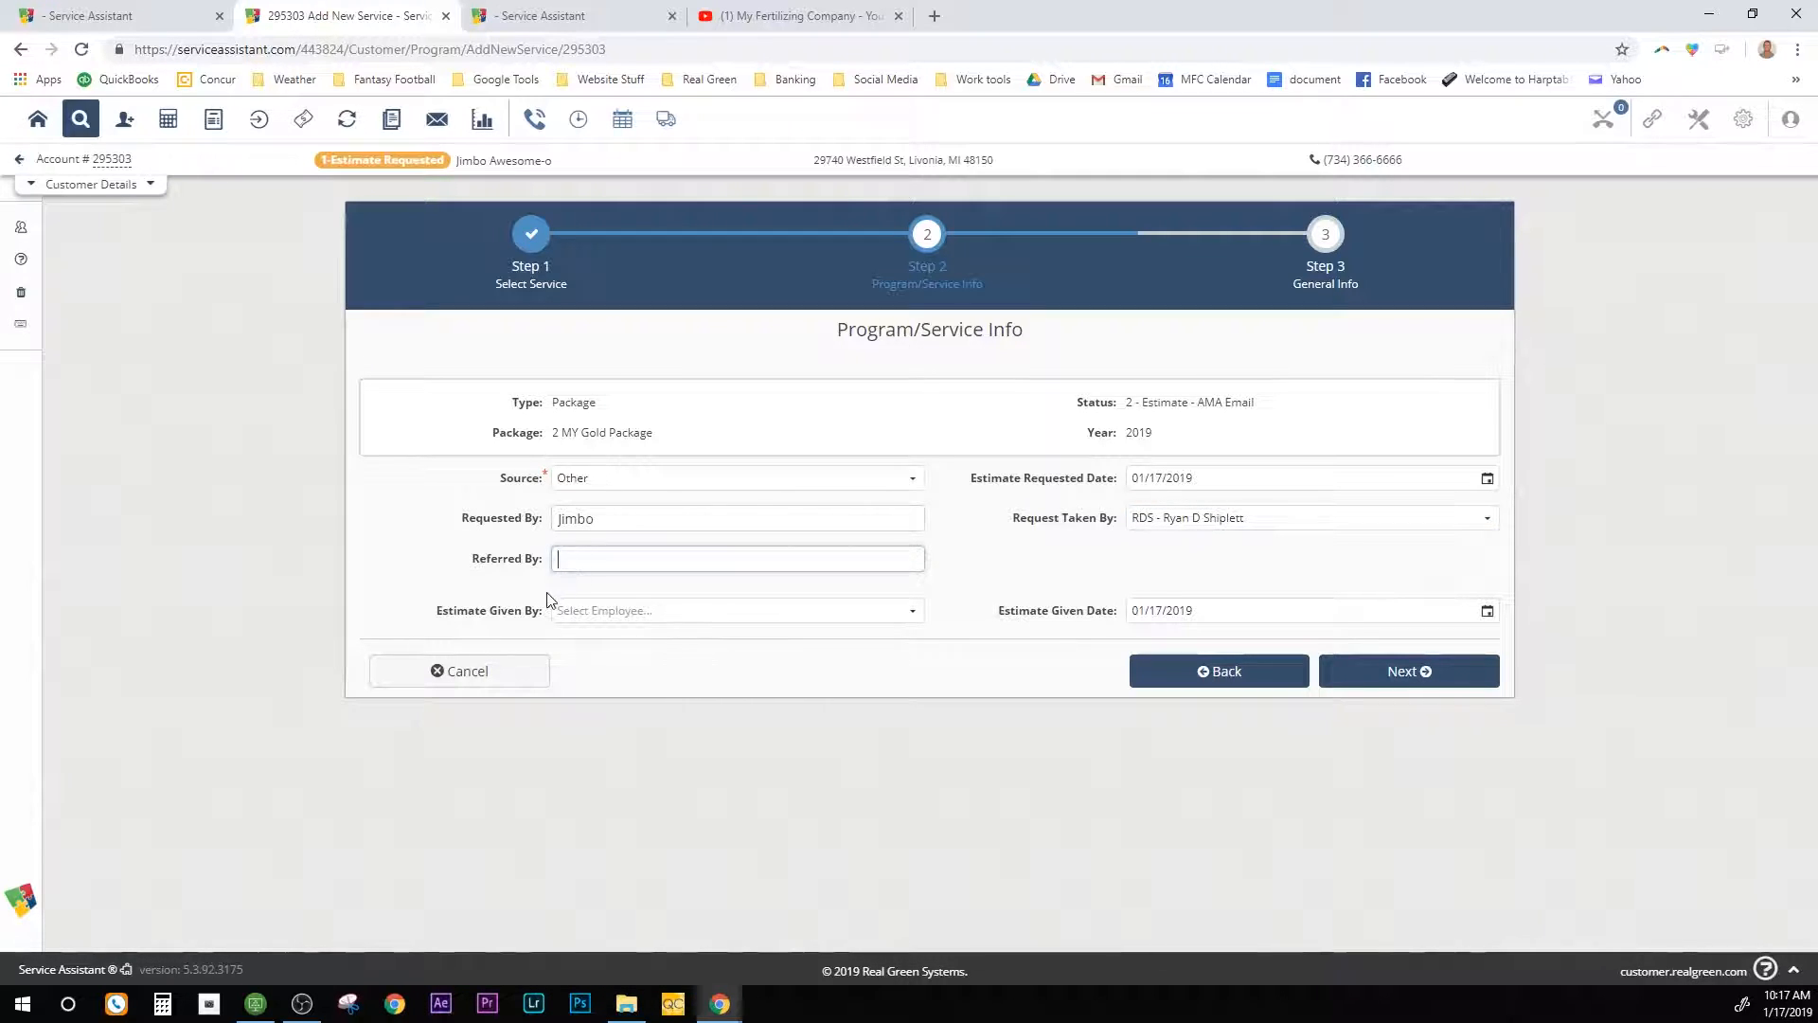
click(597, 610)
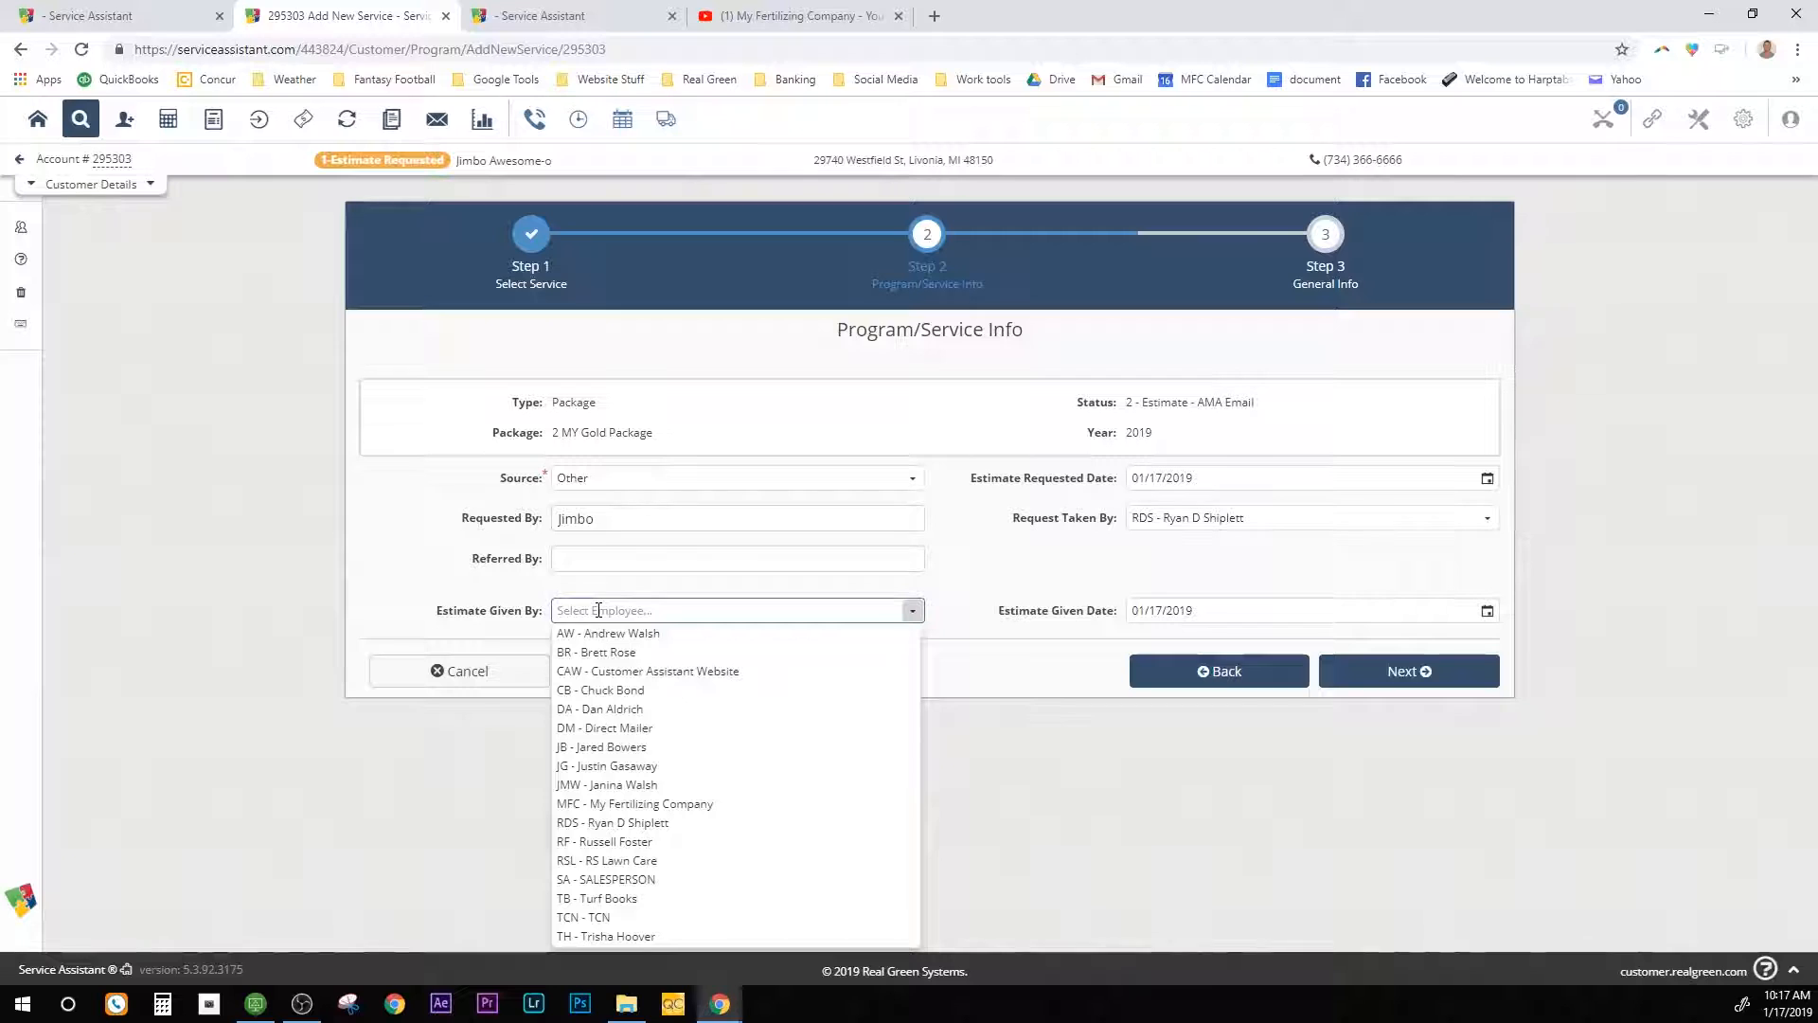
text(rds)
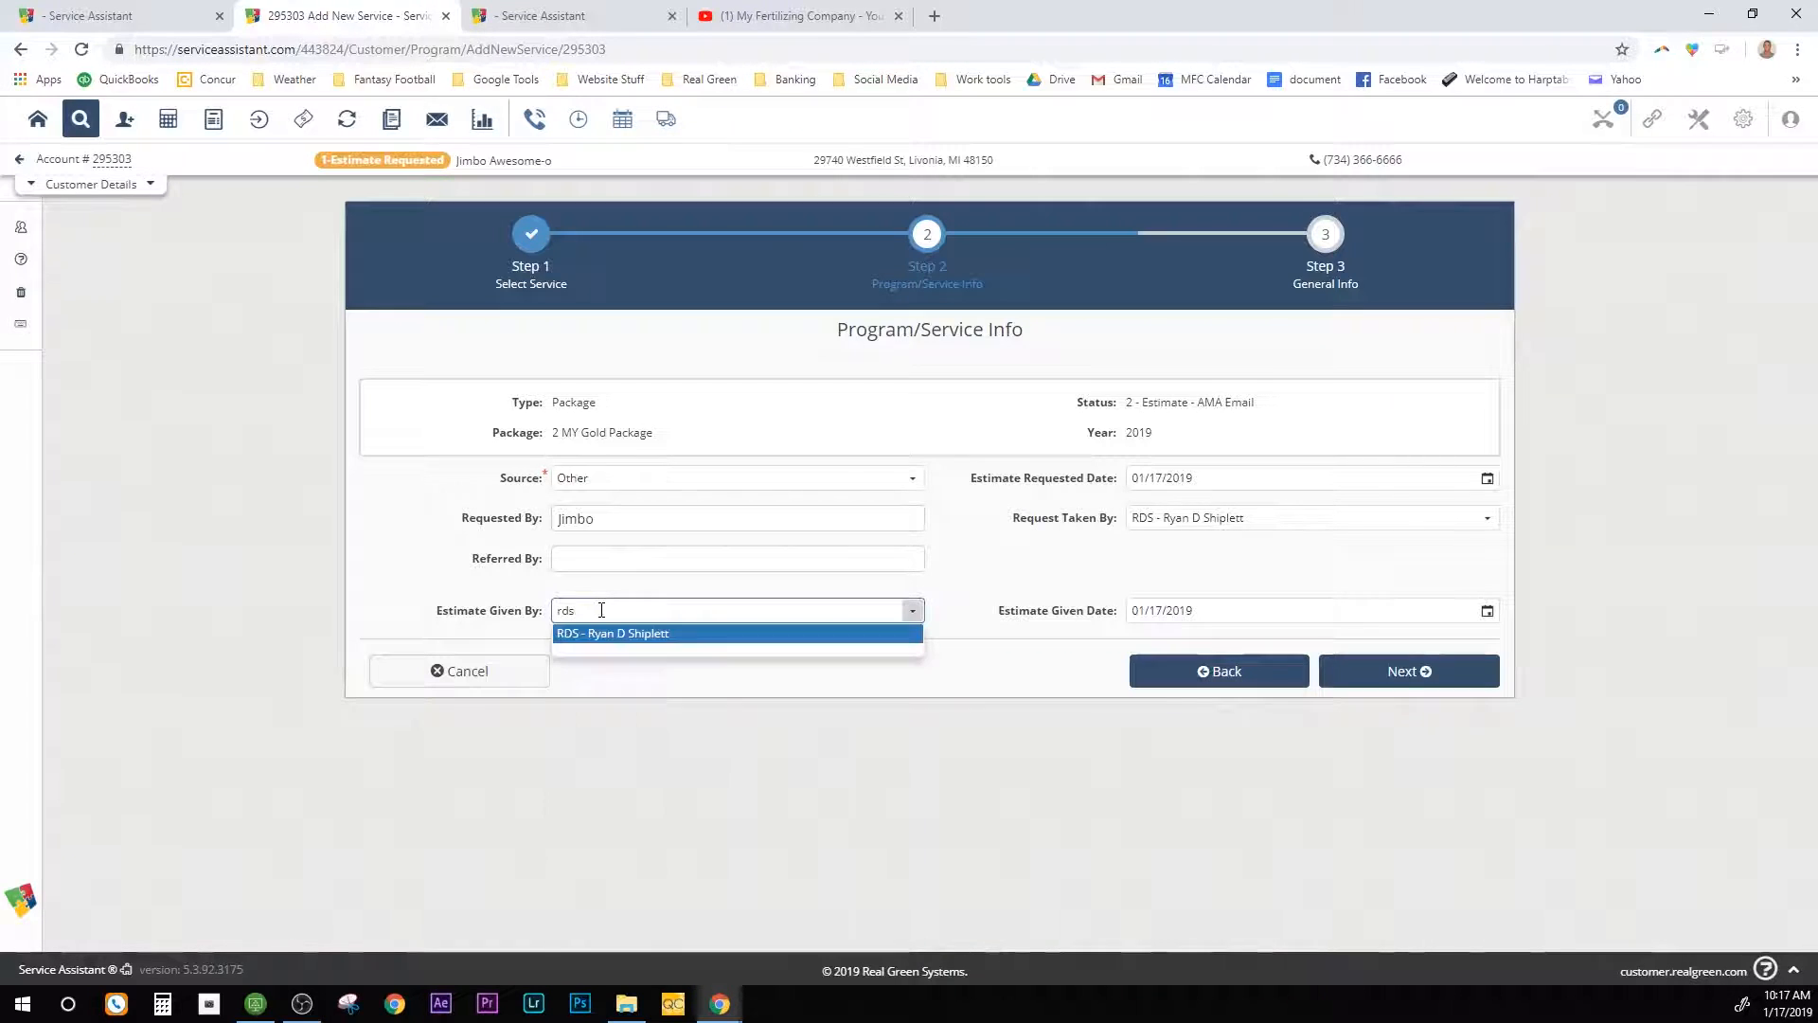
click(611, 634)
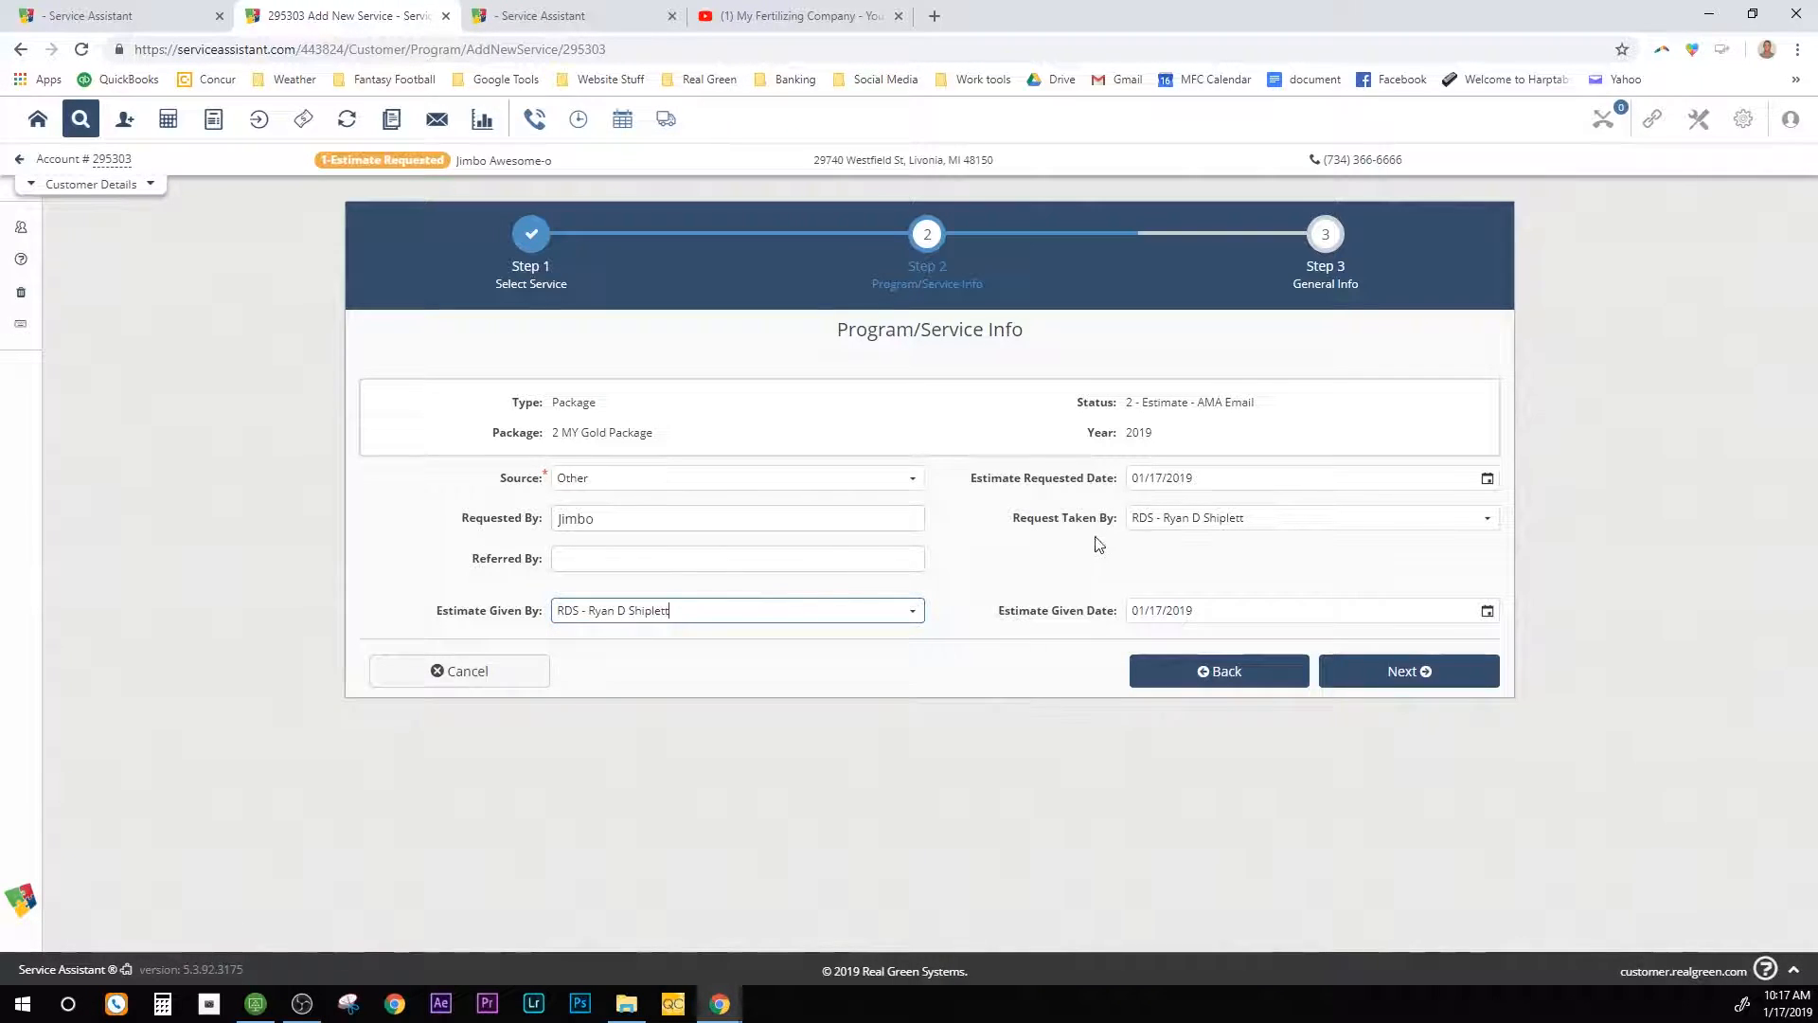
click(1409, 674)
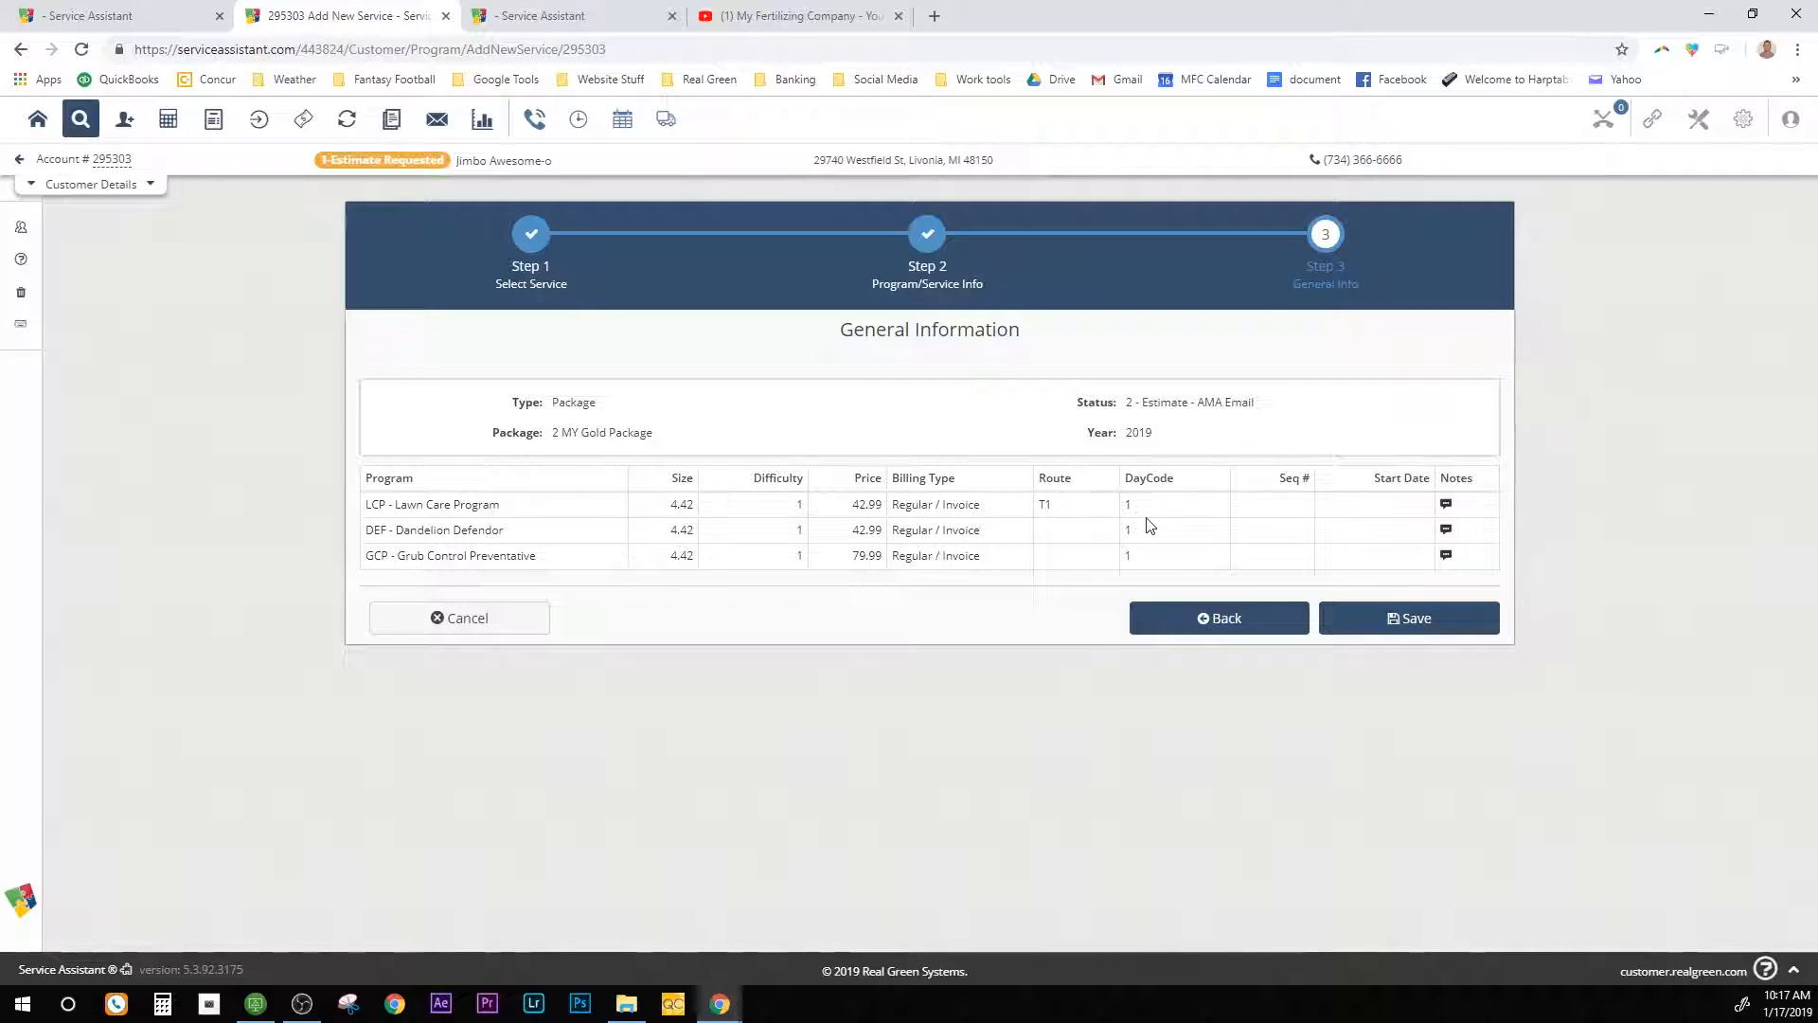
Step: Save the 2 MY Gold Package and accept the customer status update, adding LCP, DEF and GCP
click(1416, 618)
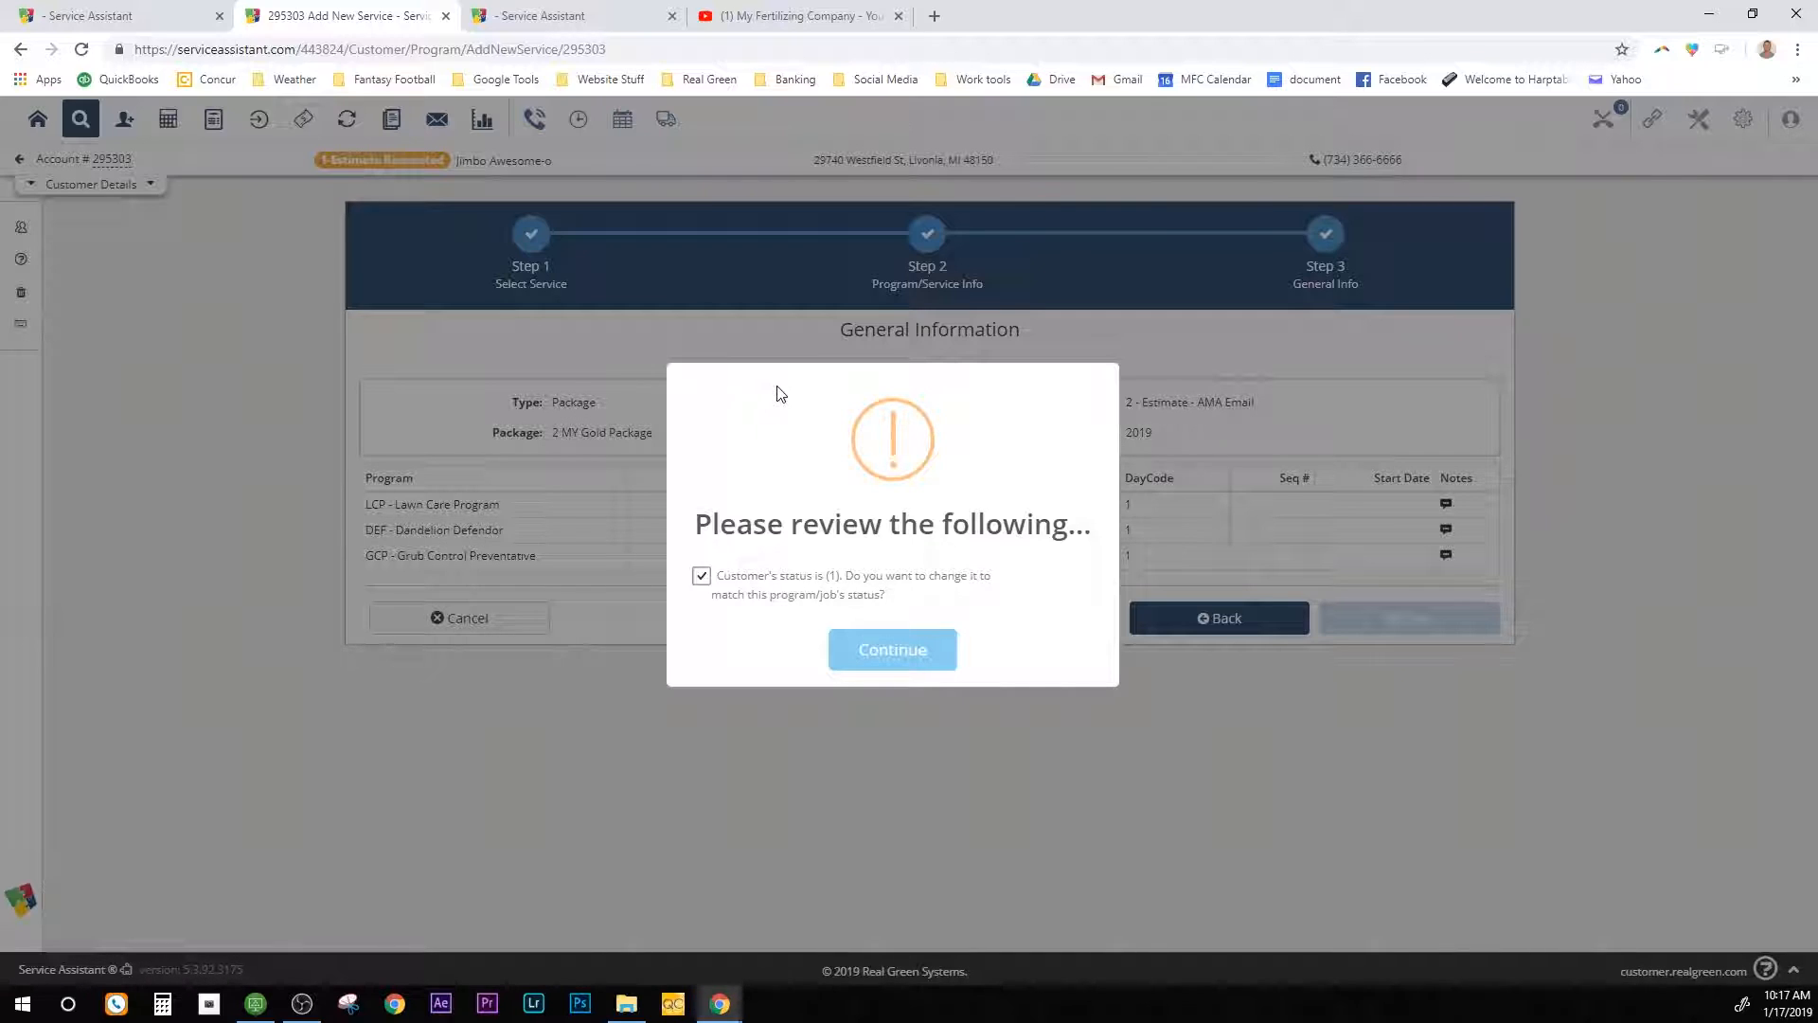
click(880, 648)
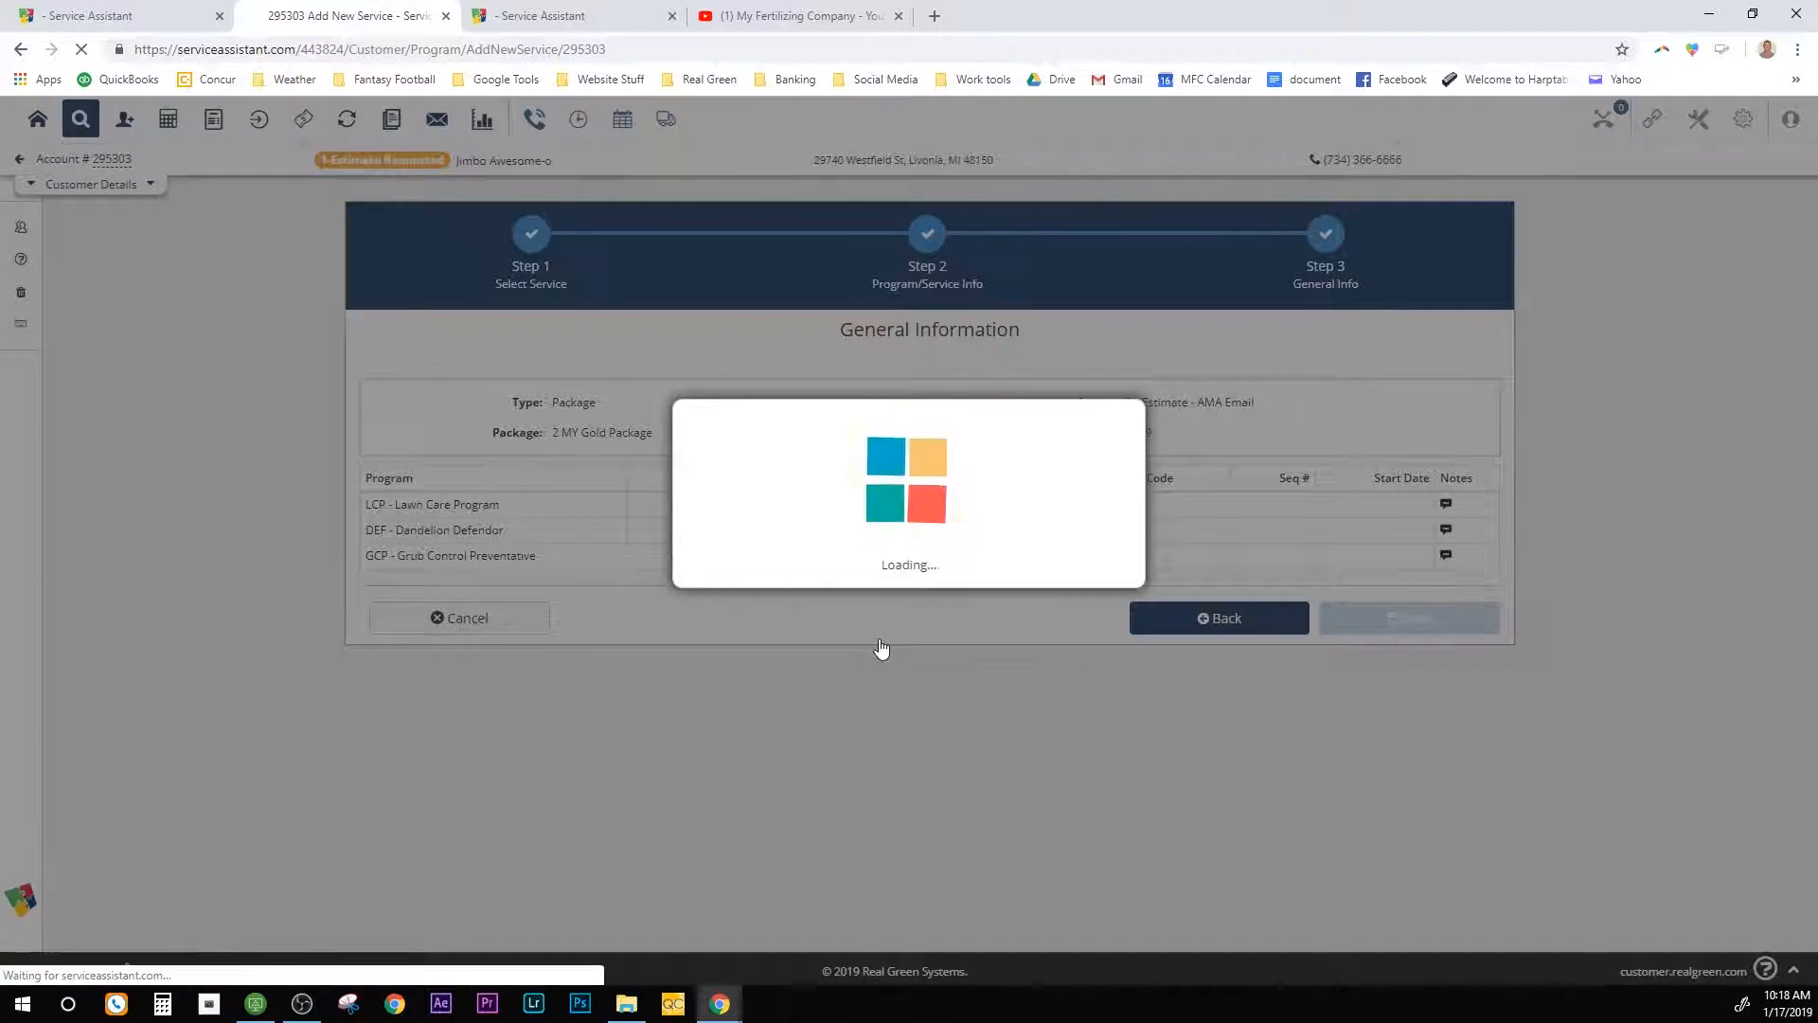
scroll(899, 634, down, 1)
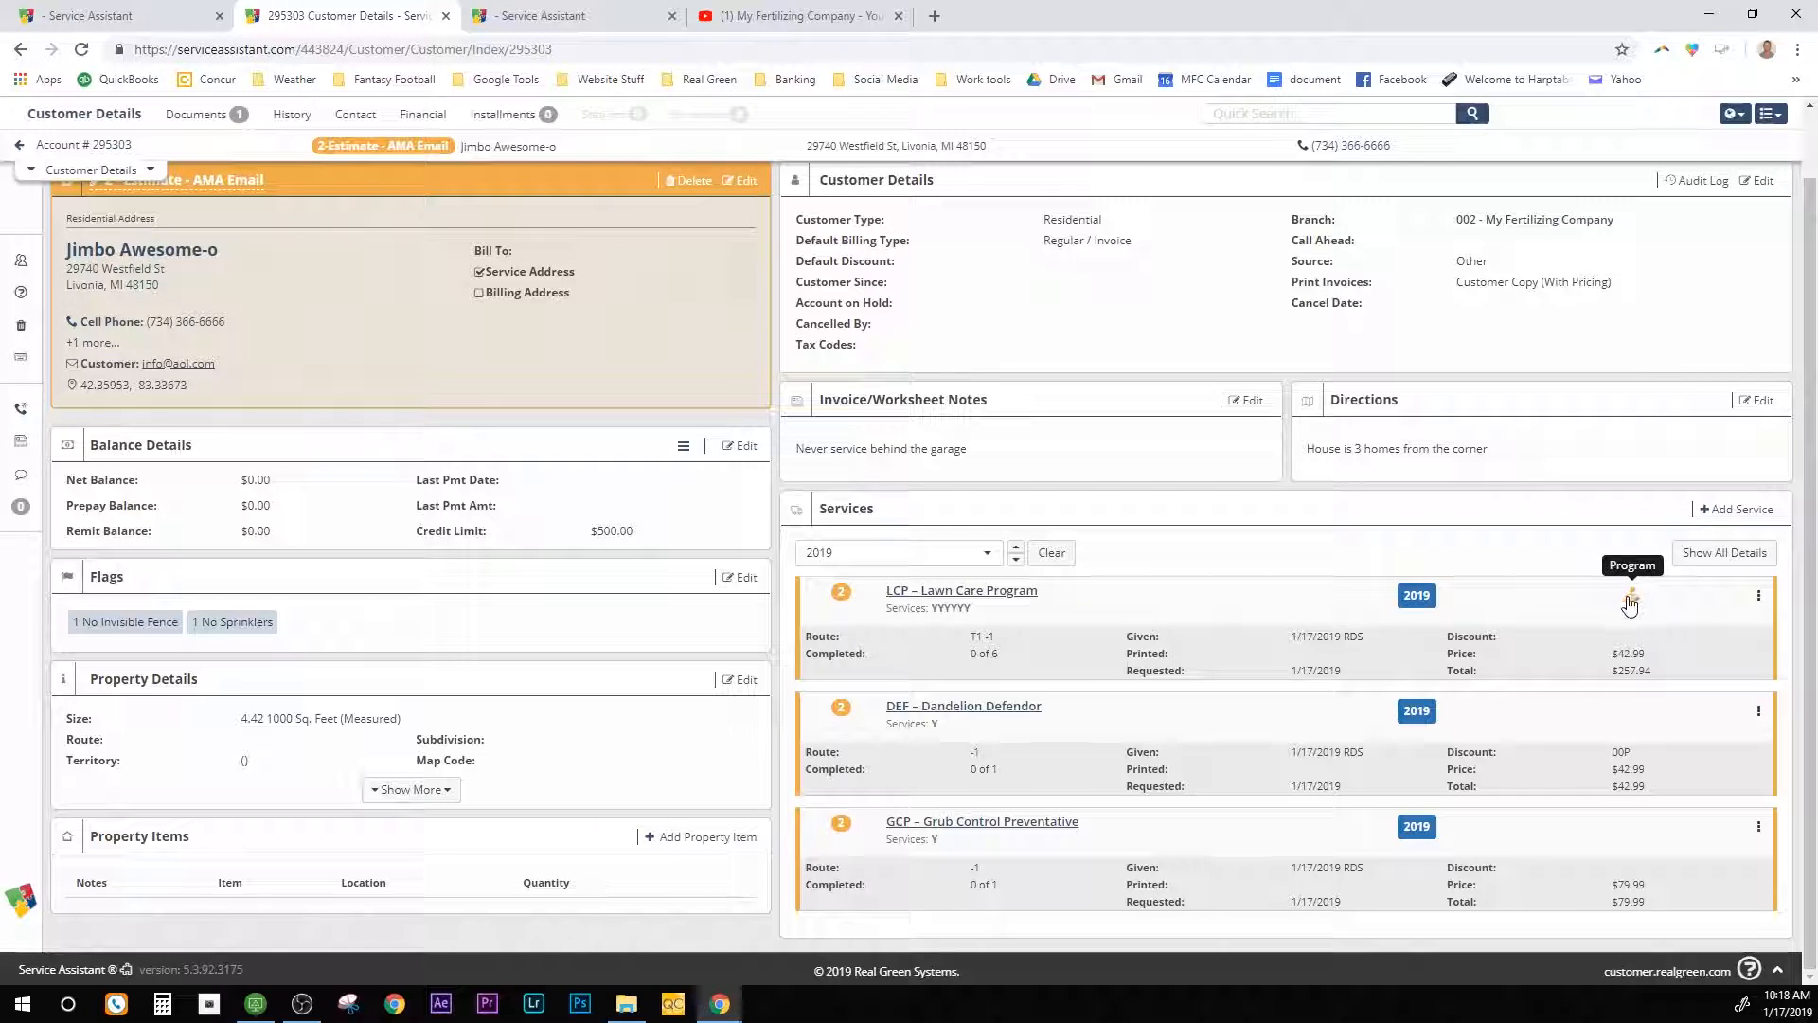
Step: View the Lawn Care Program's six rounds (L01–L06, $42.99 each) in a new tab, then return to Customer Details
click(1015, 595)
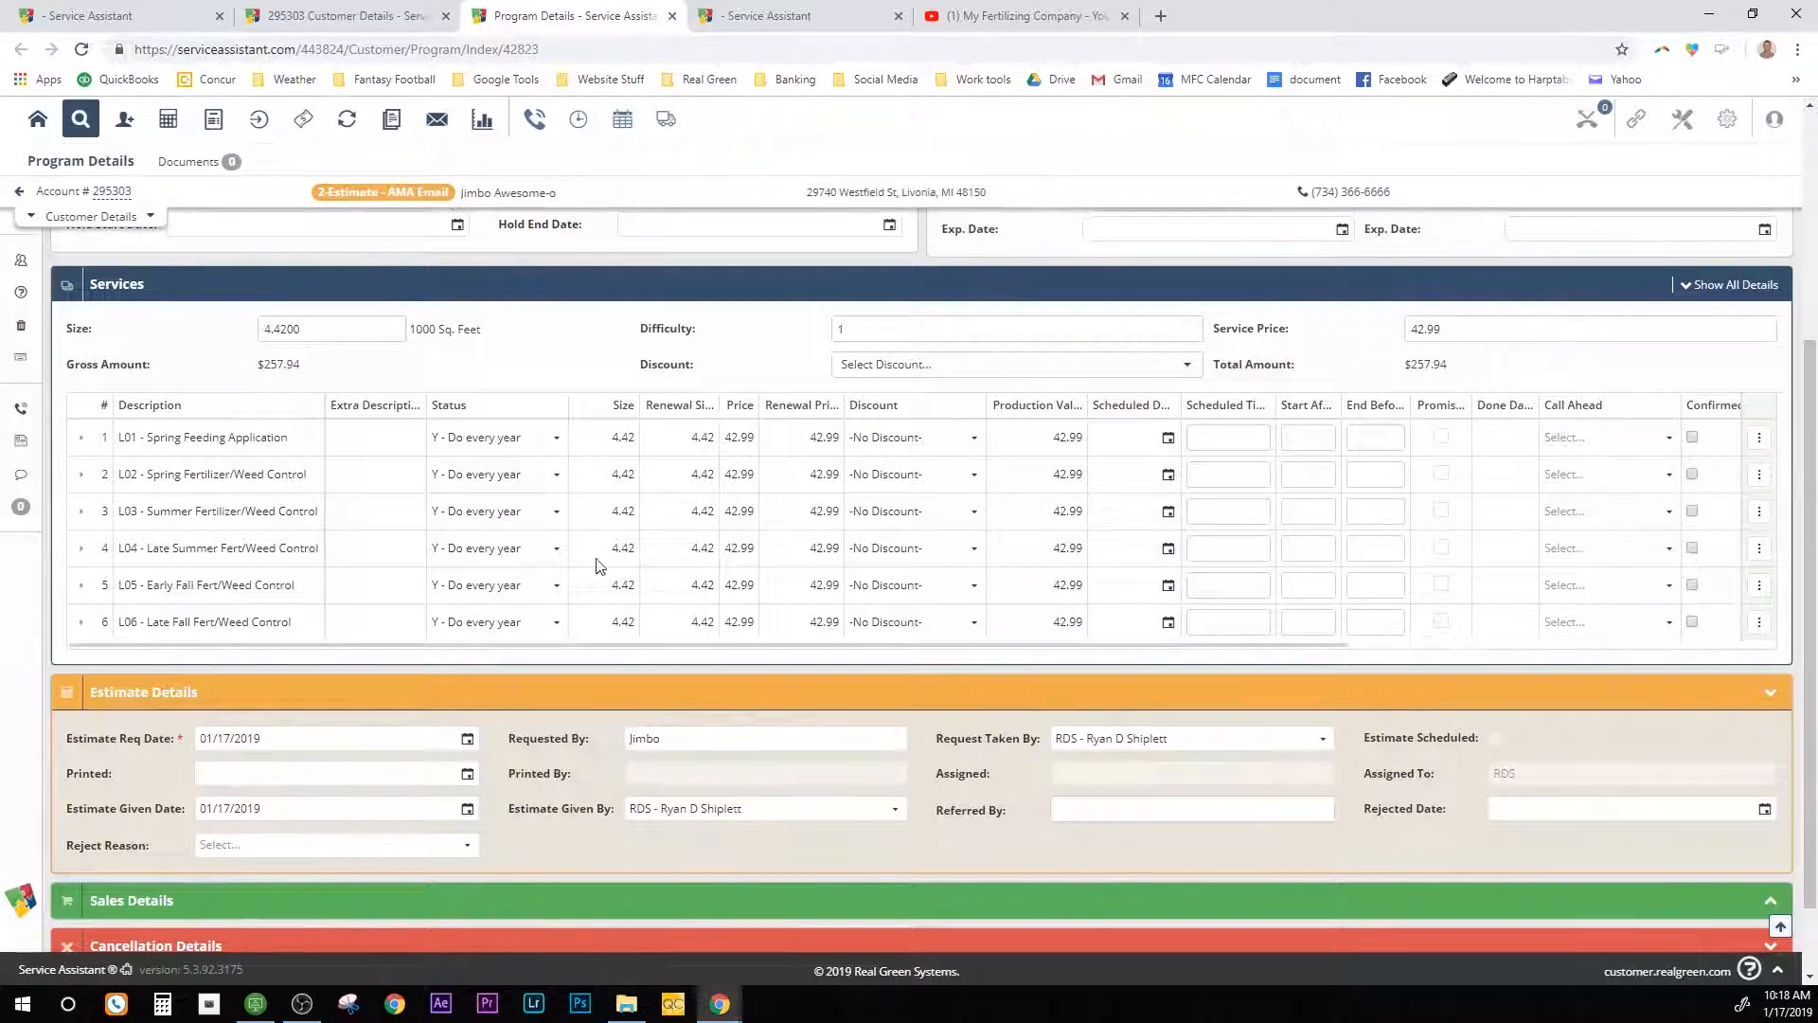
scroll(273, 663, down, 1)
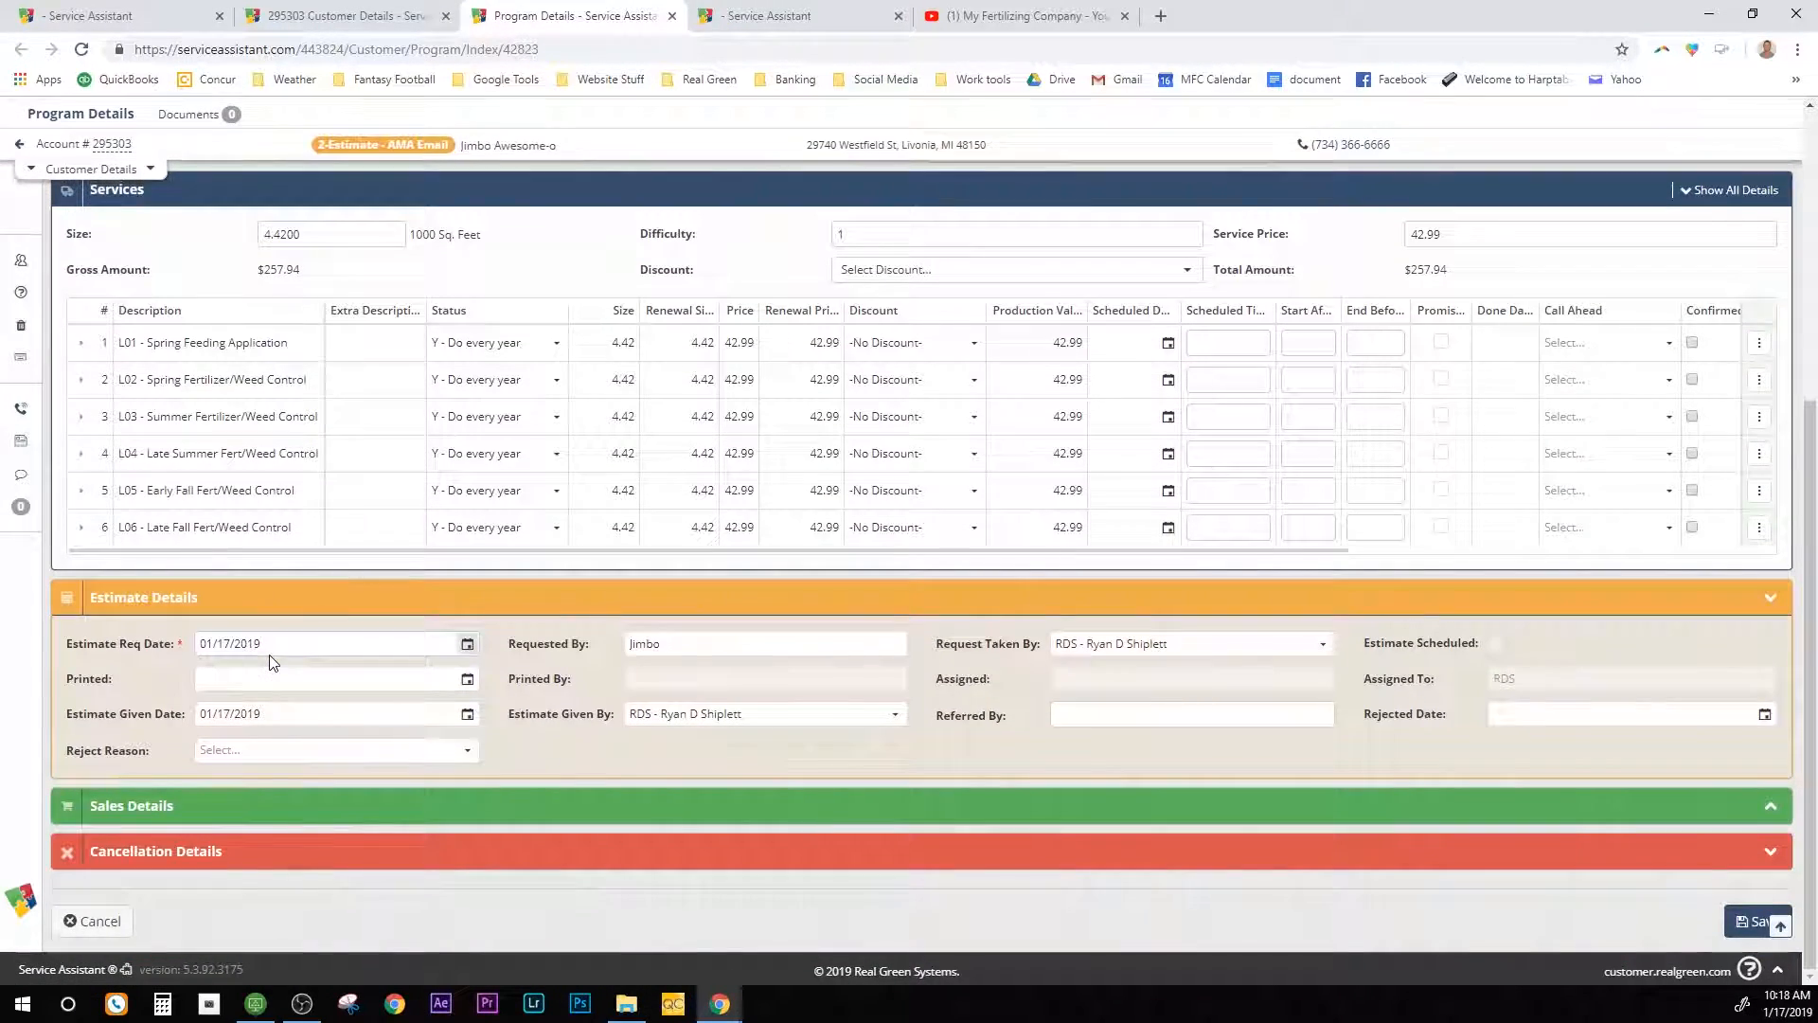
scroll(275, 803, up, 6)
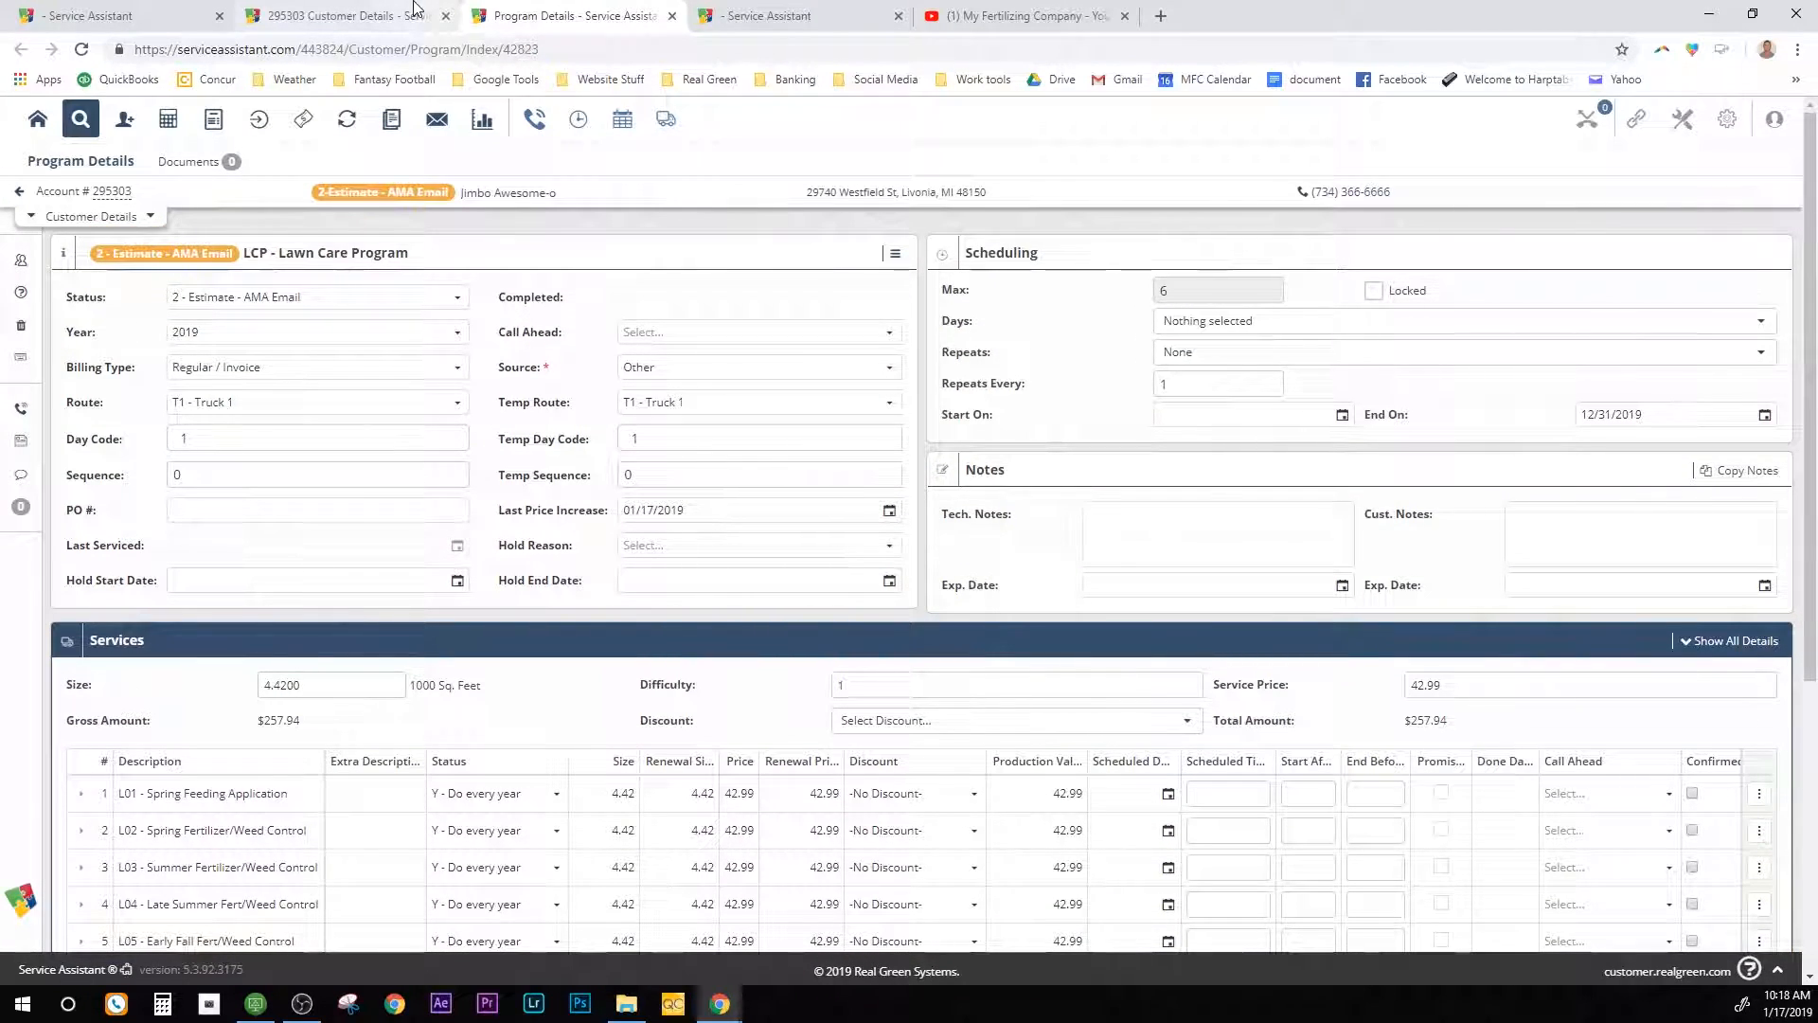
click(359, 9)
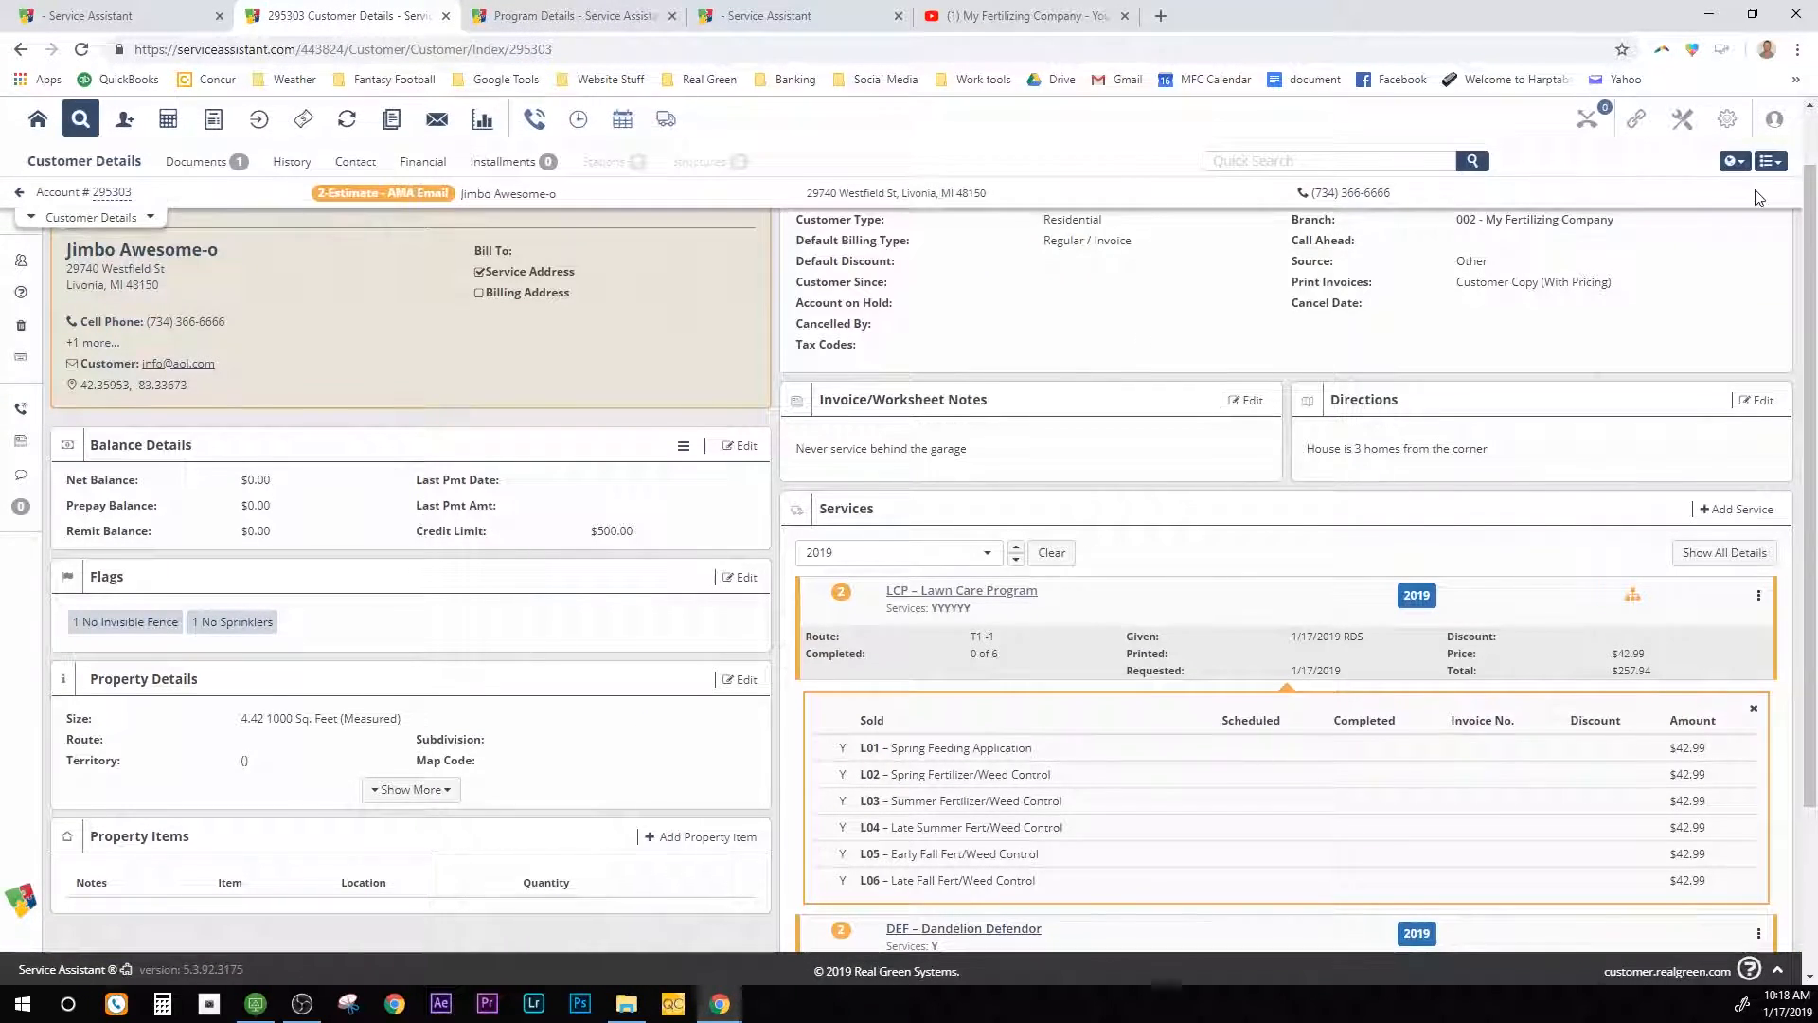
scroll(1760, 195, up, 1)
Step: Run the Prepay Calculator including inactive services with P05 5% discount, netting $321.03
click(1771, 163)
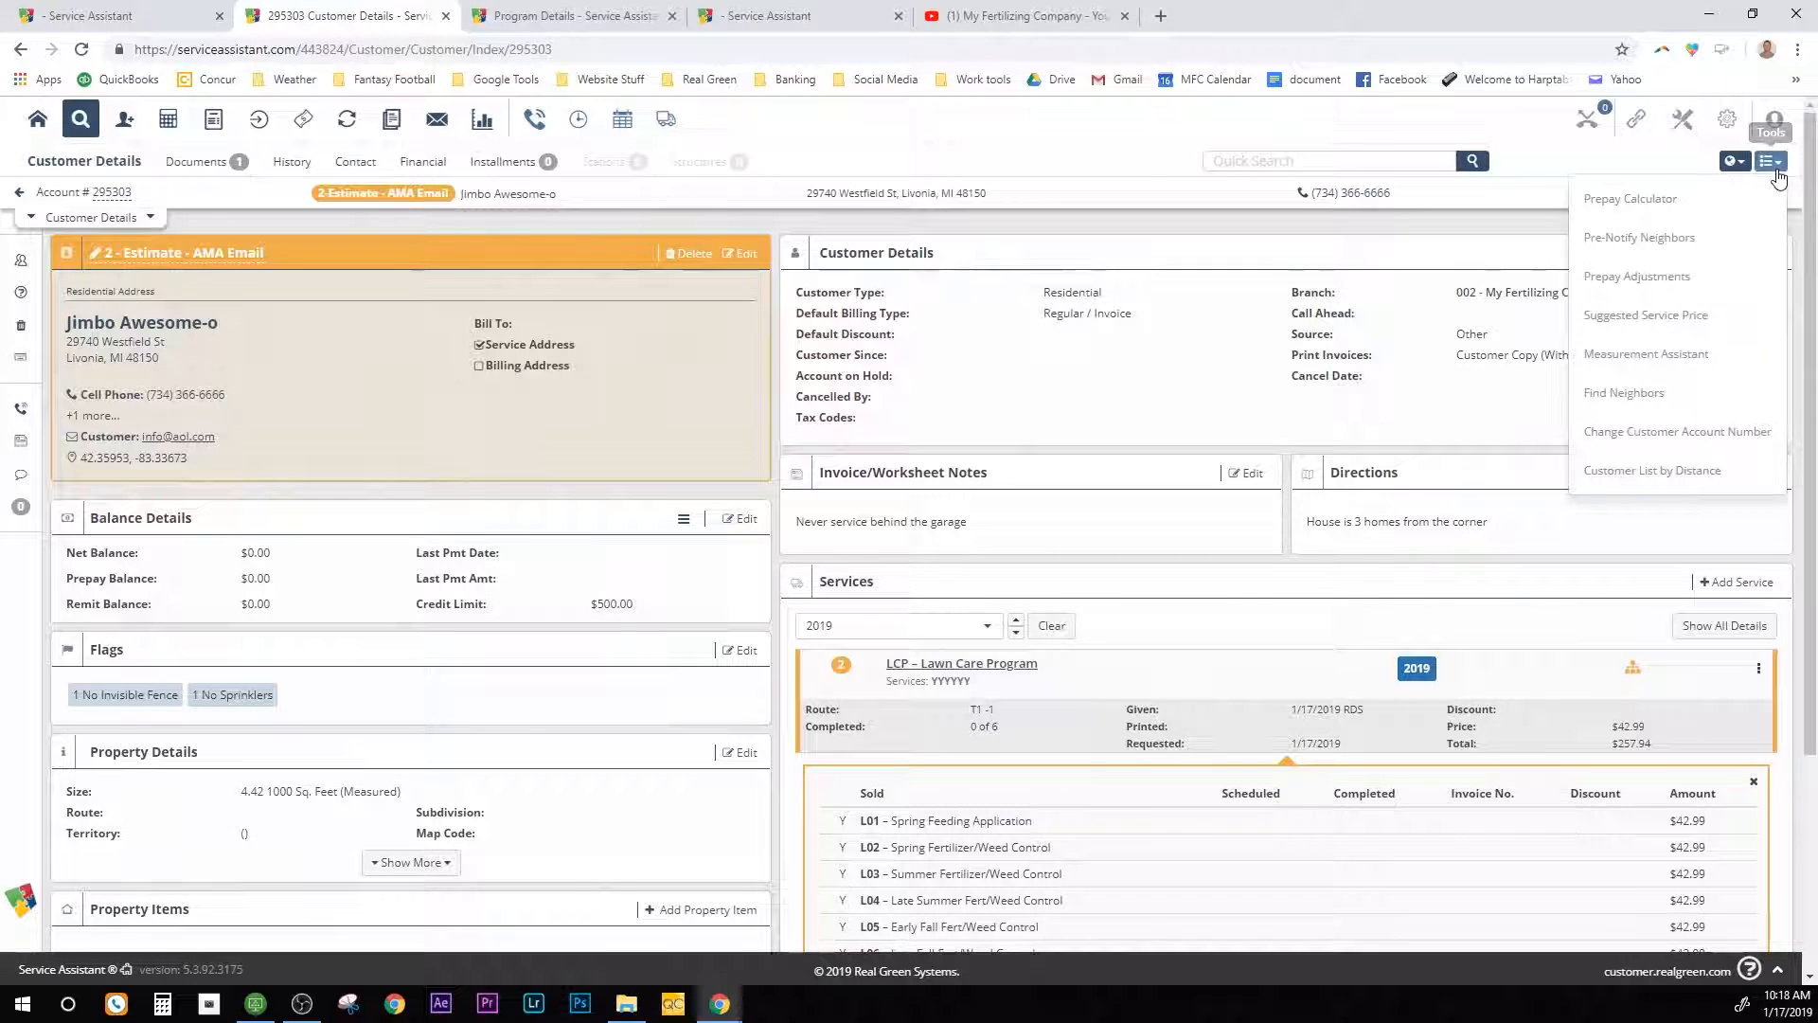
click(1737, 191)
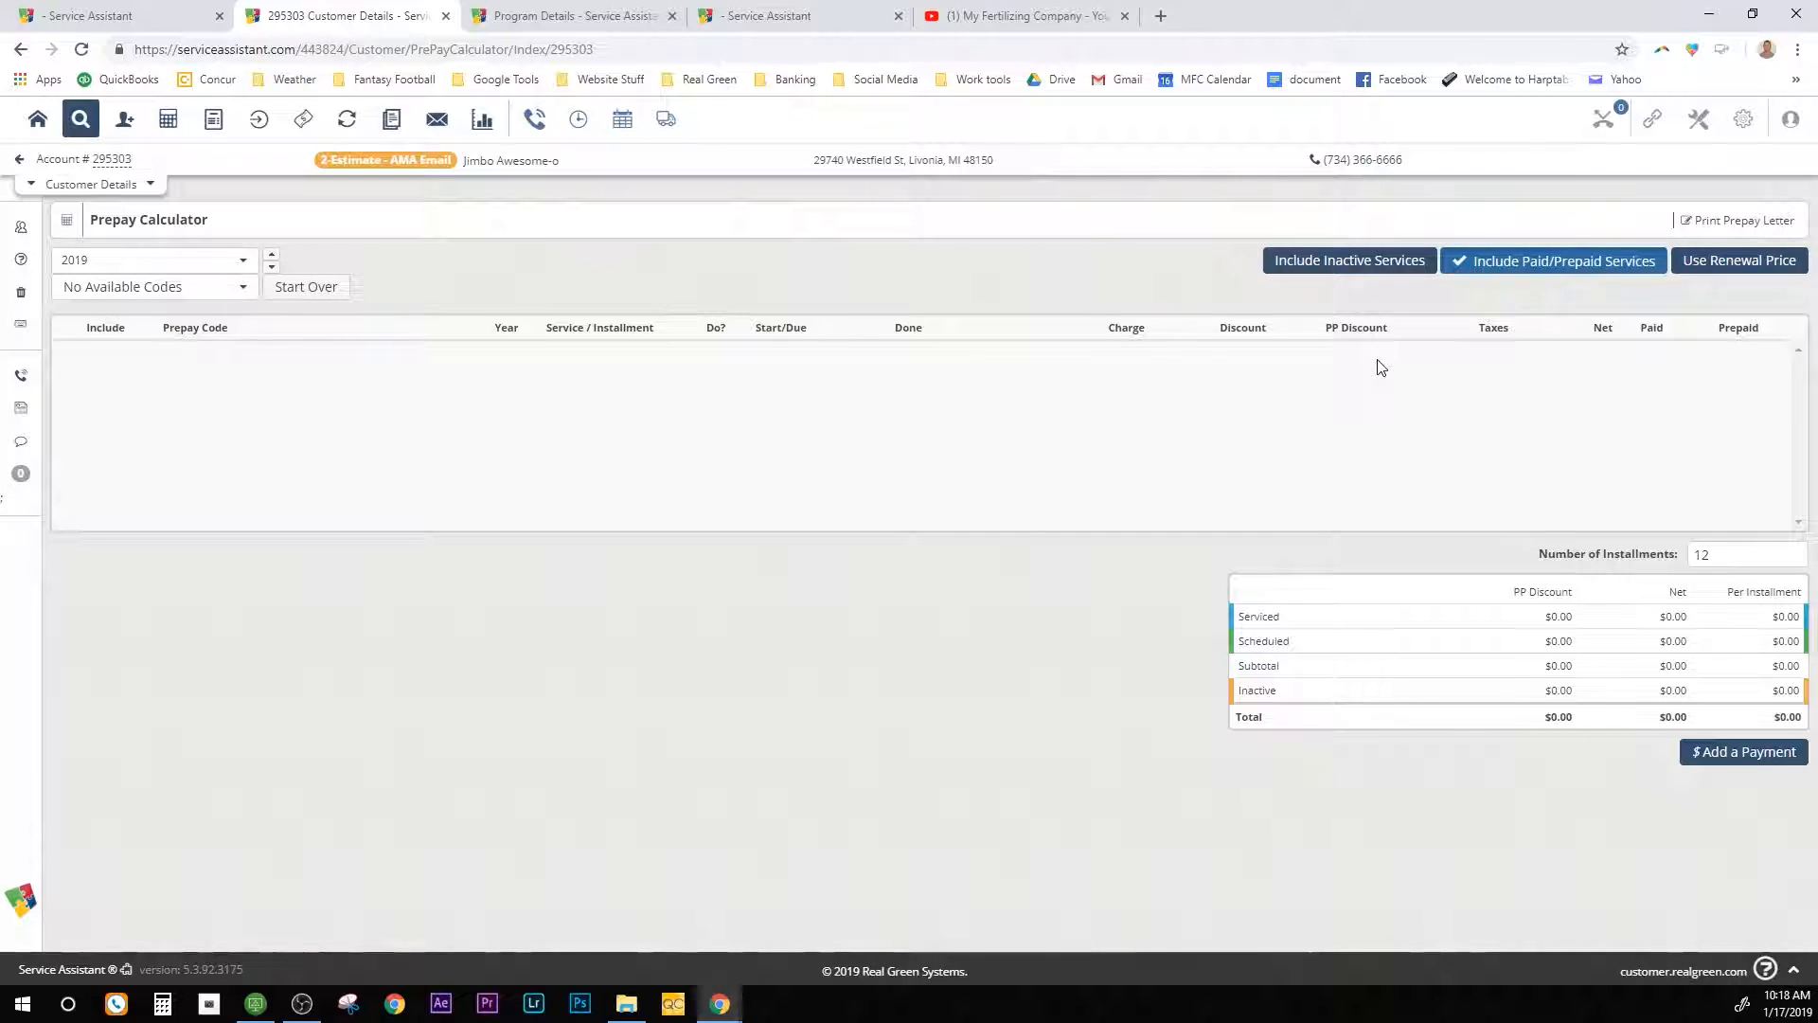
click(1323, 267)
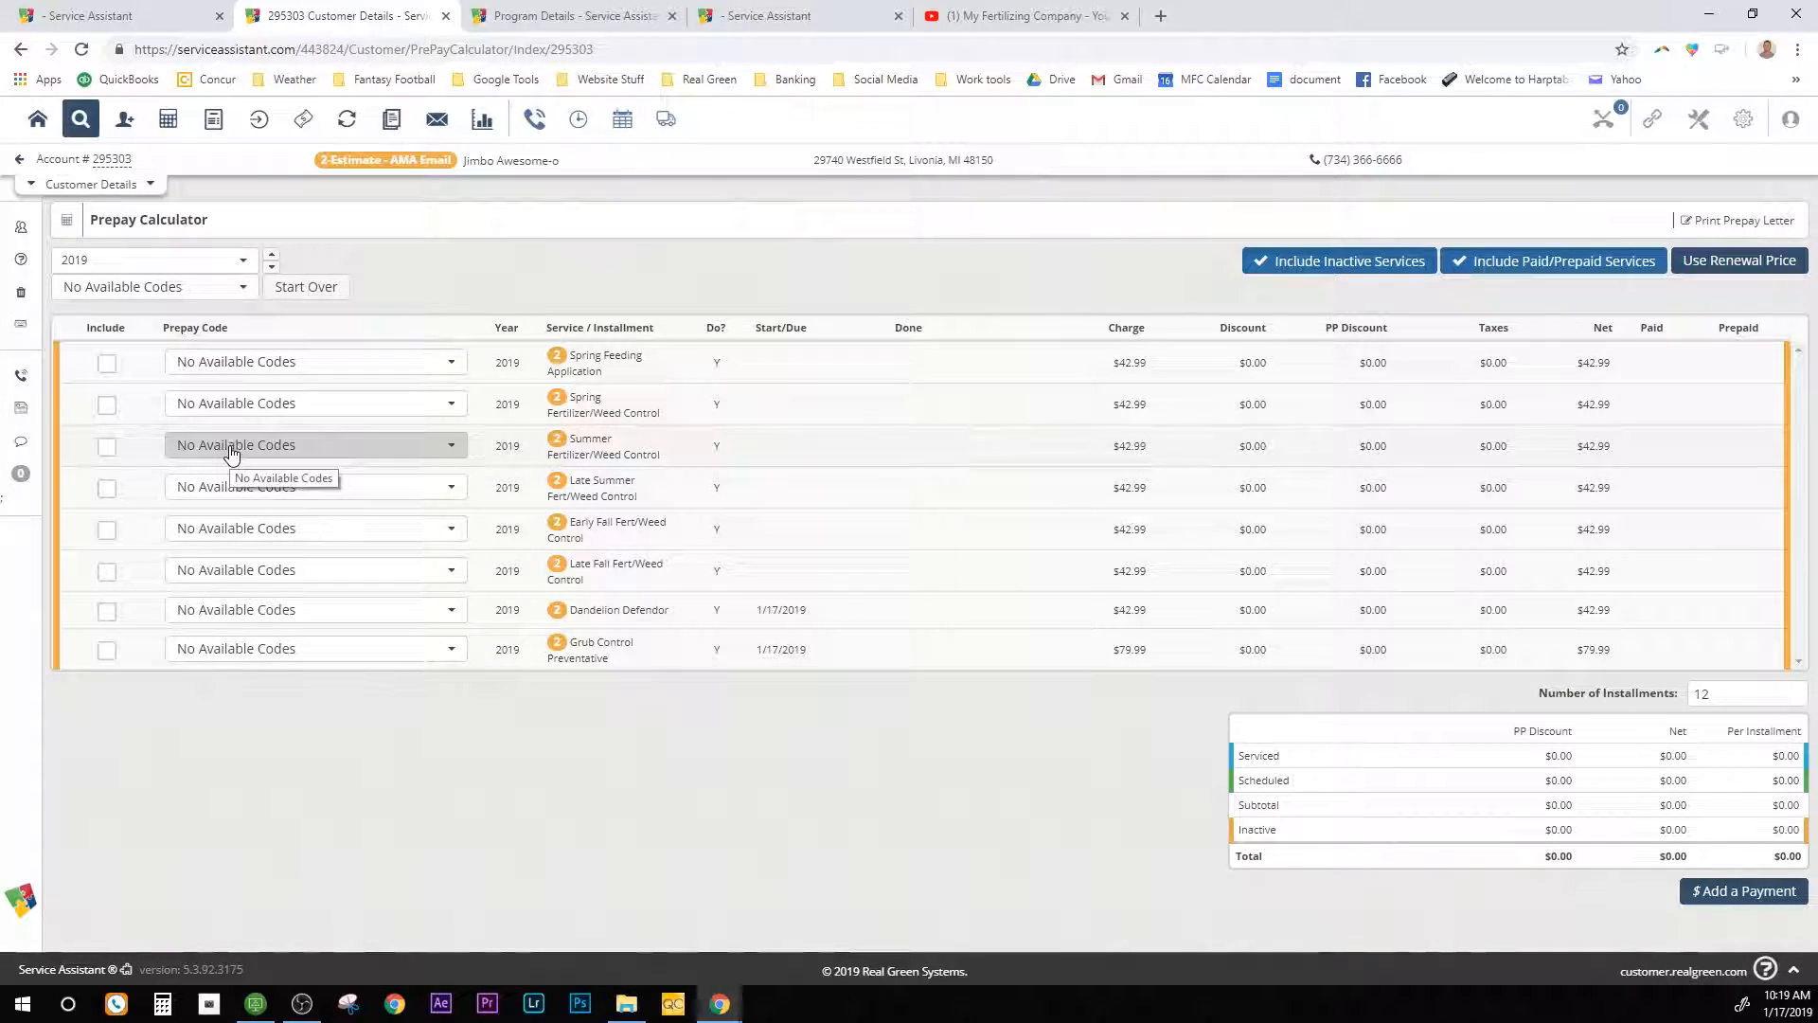
click(242, 288)
click(182, 429)
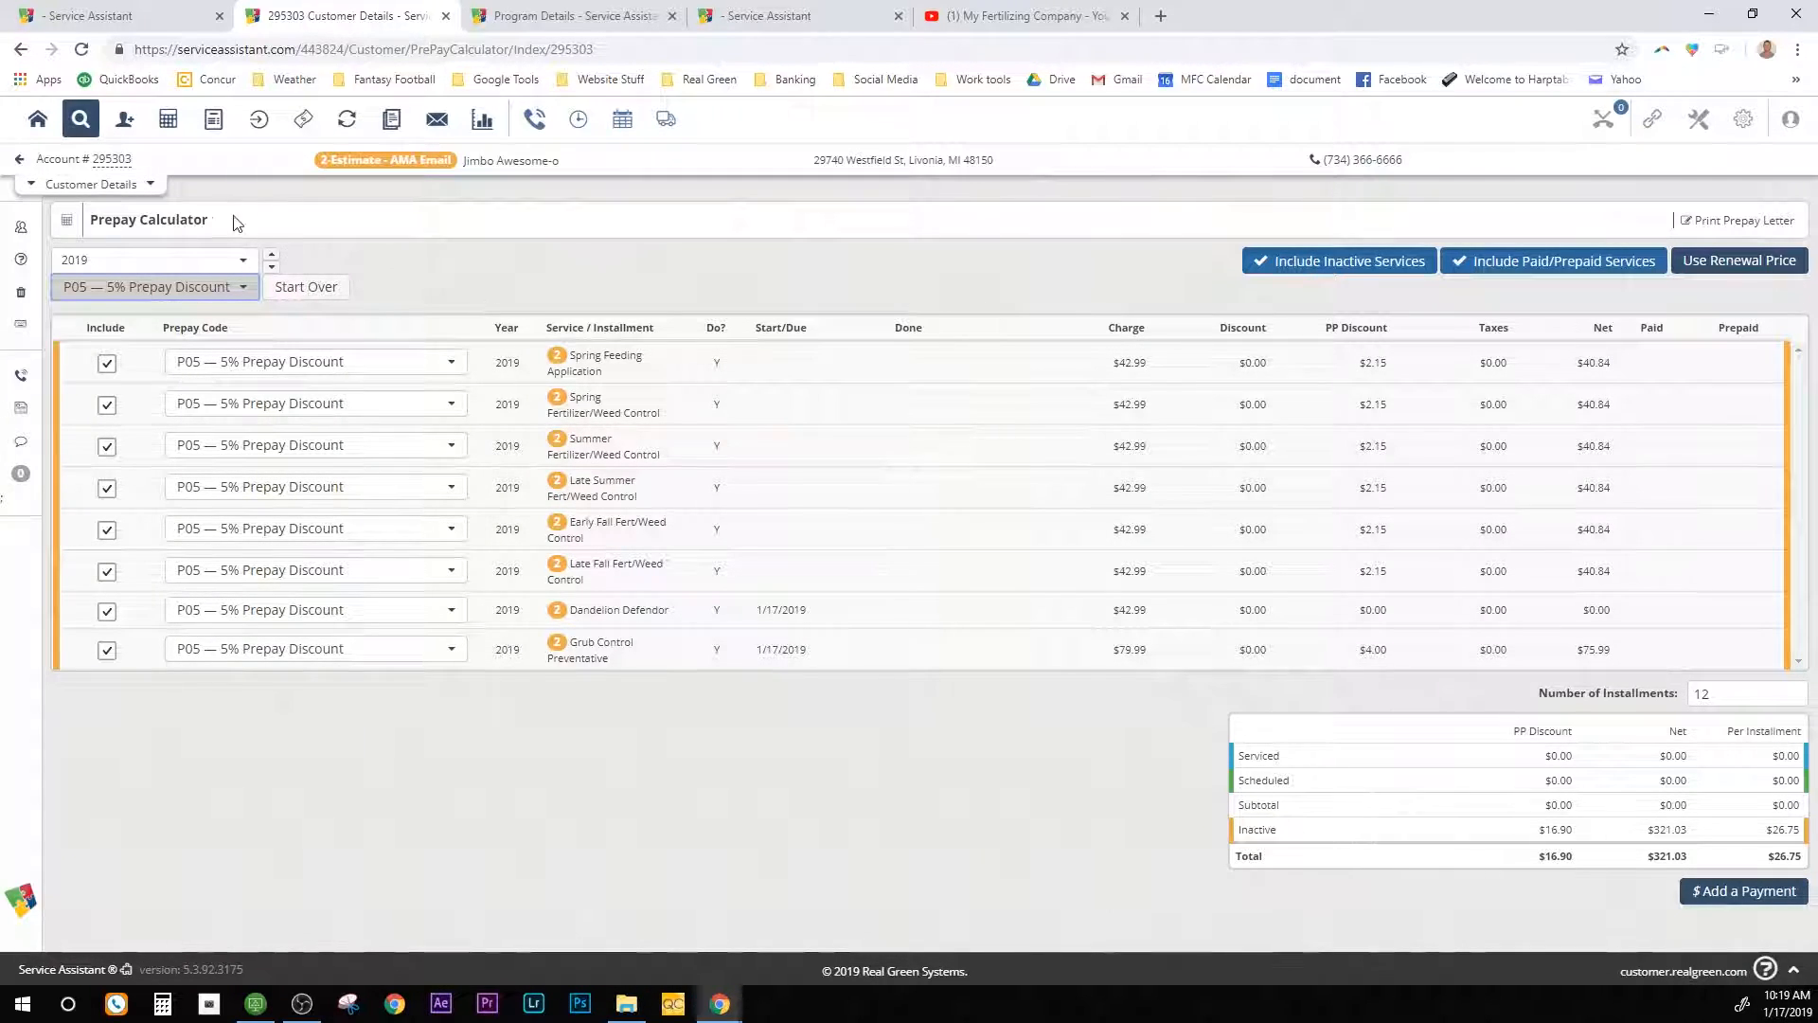
click(20, 159)
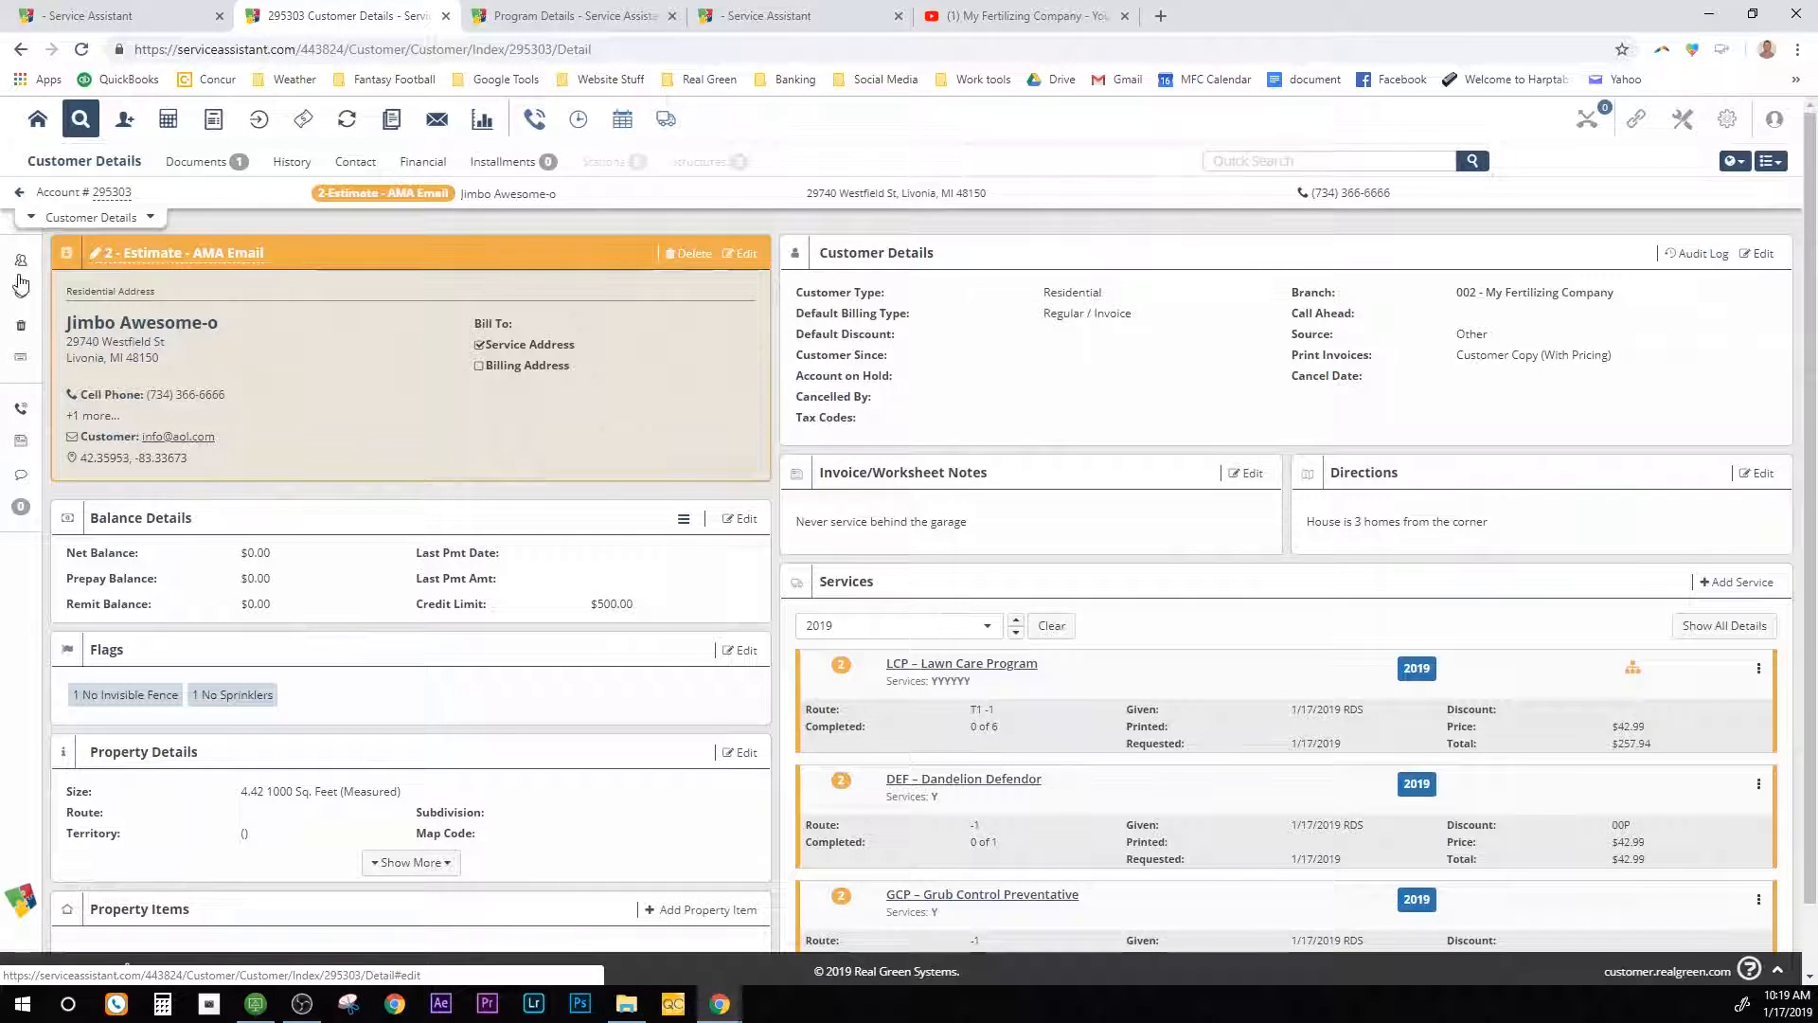
Step: Change the customer status to 9 - Active and confirm the save
click(106, 257)
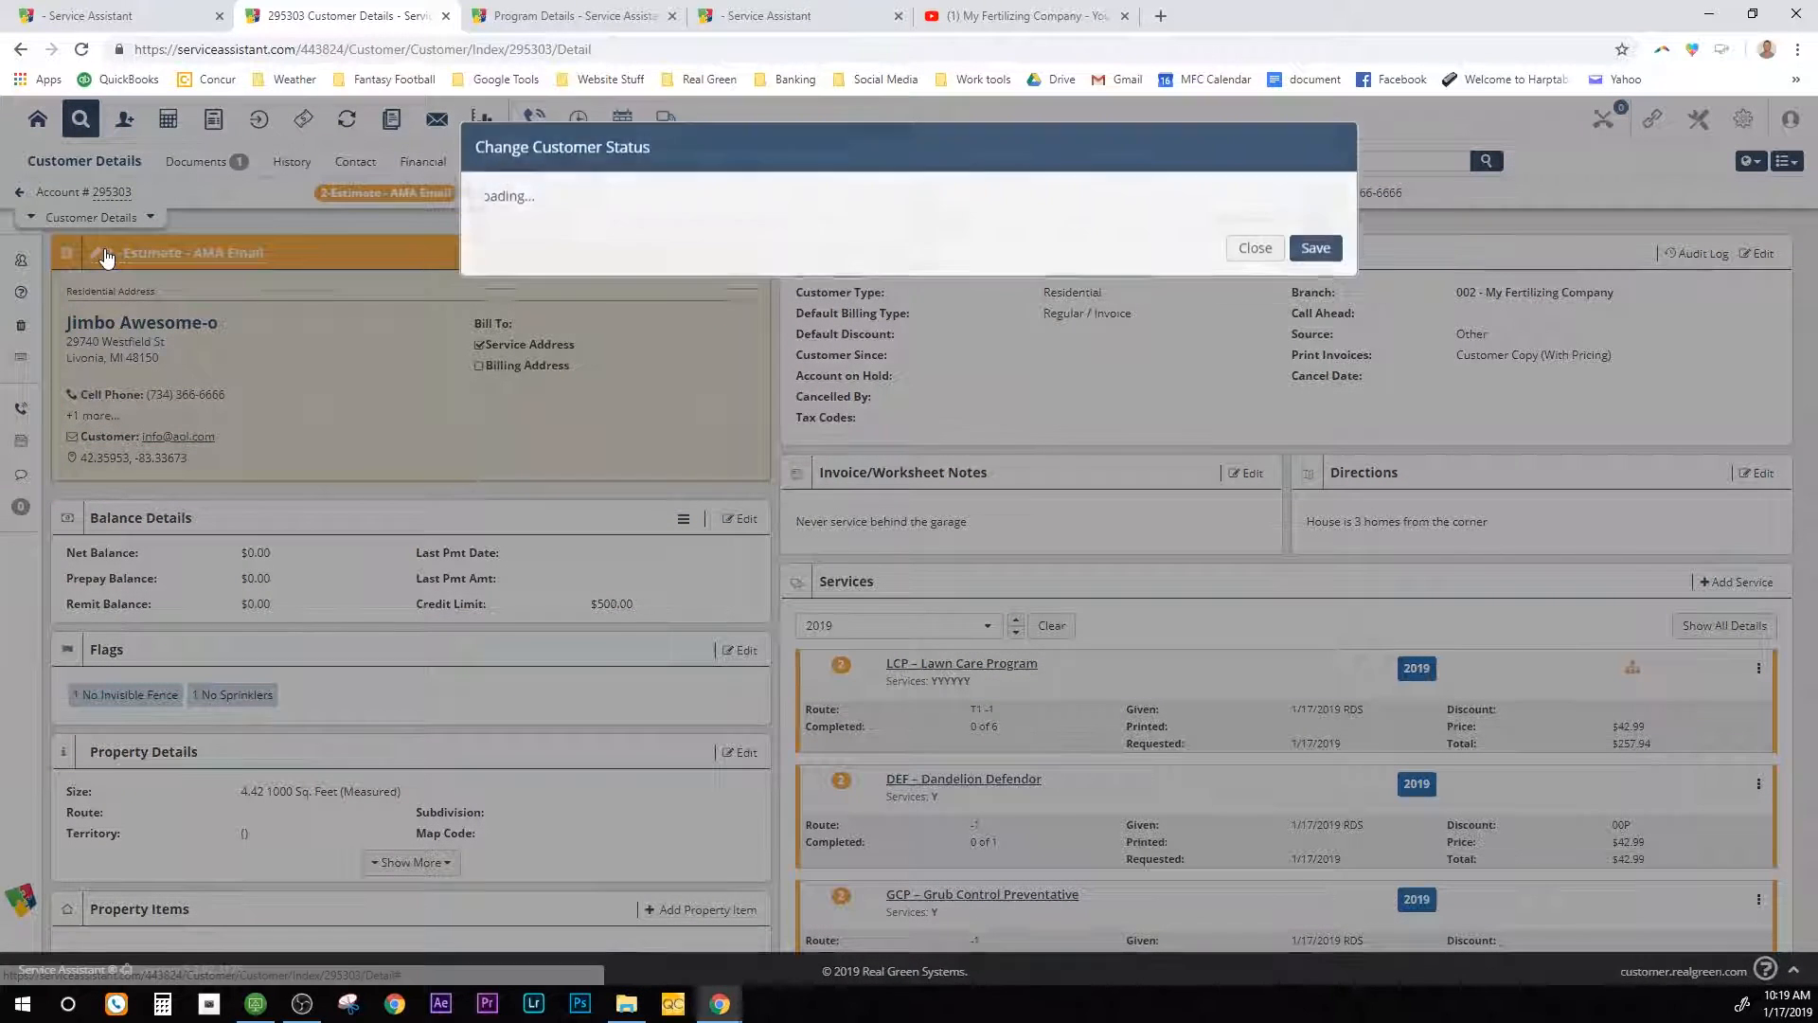
click(805, 227)
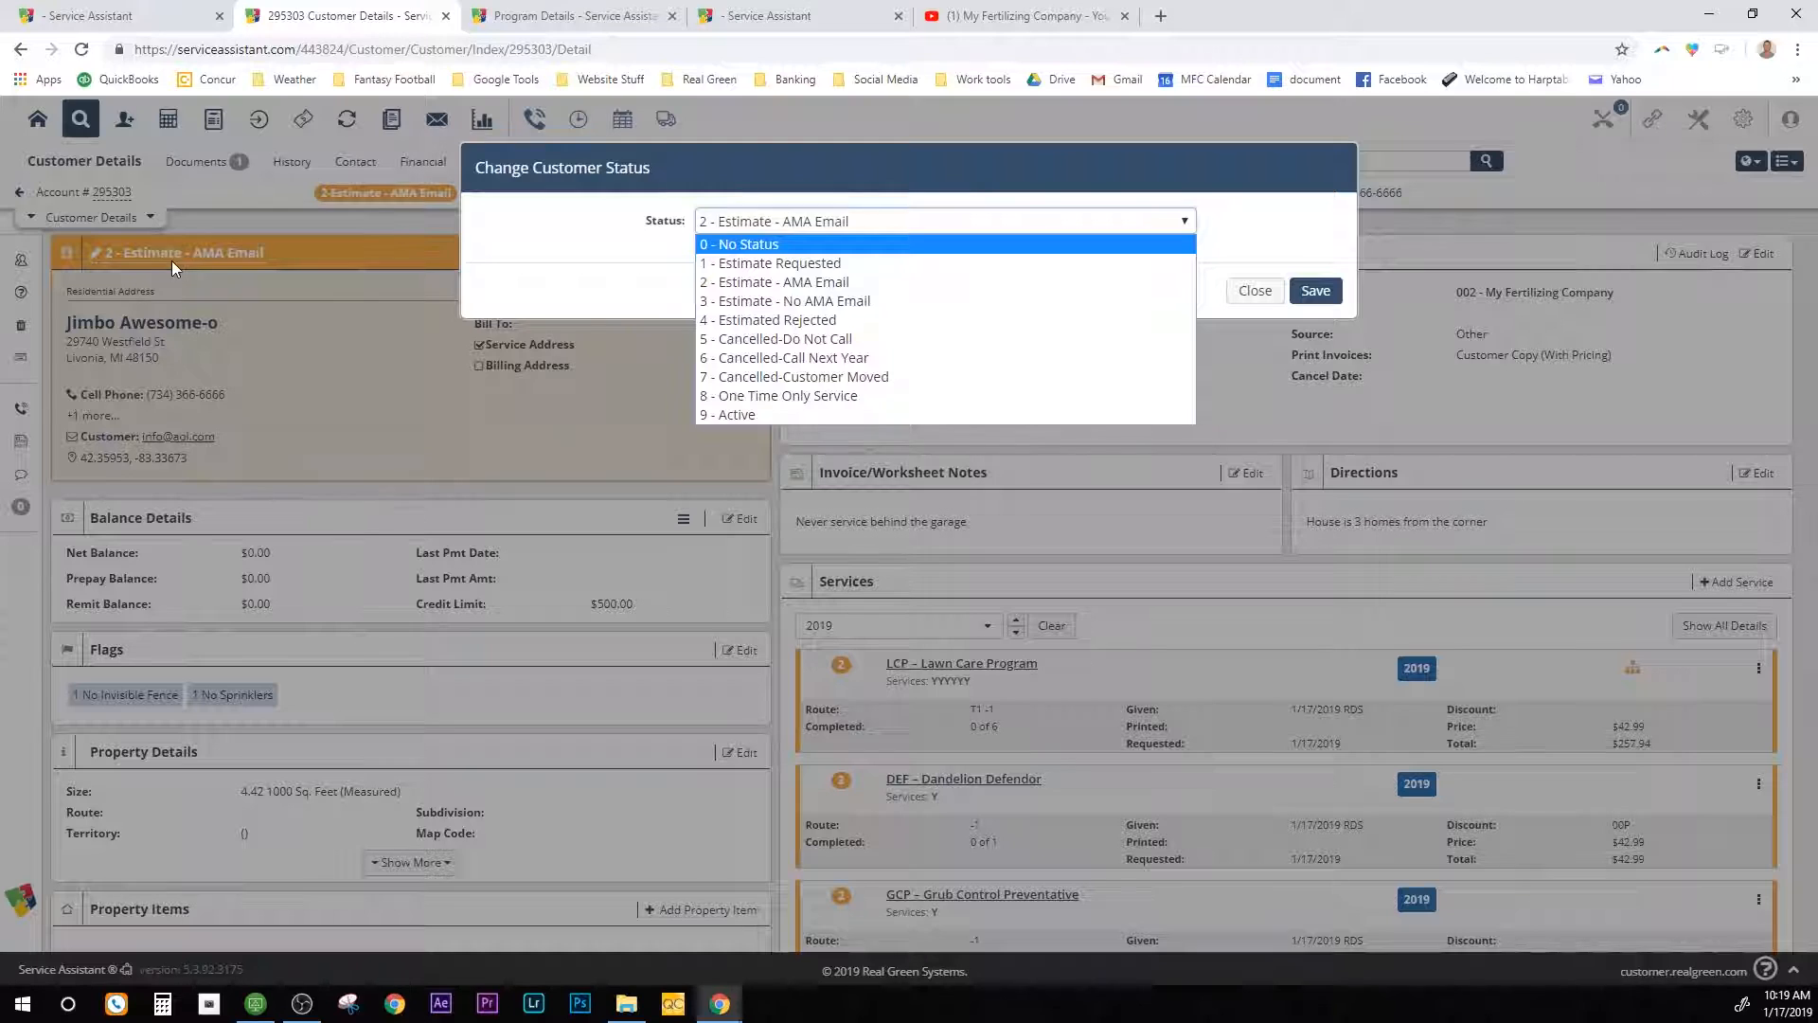
click(790, 419)
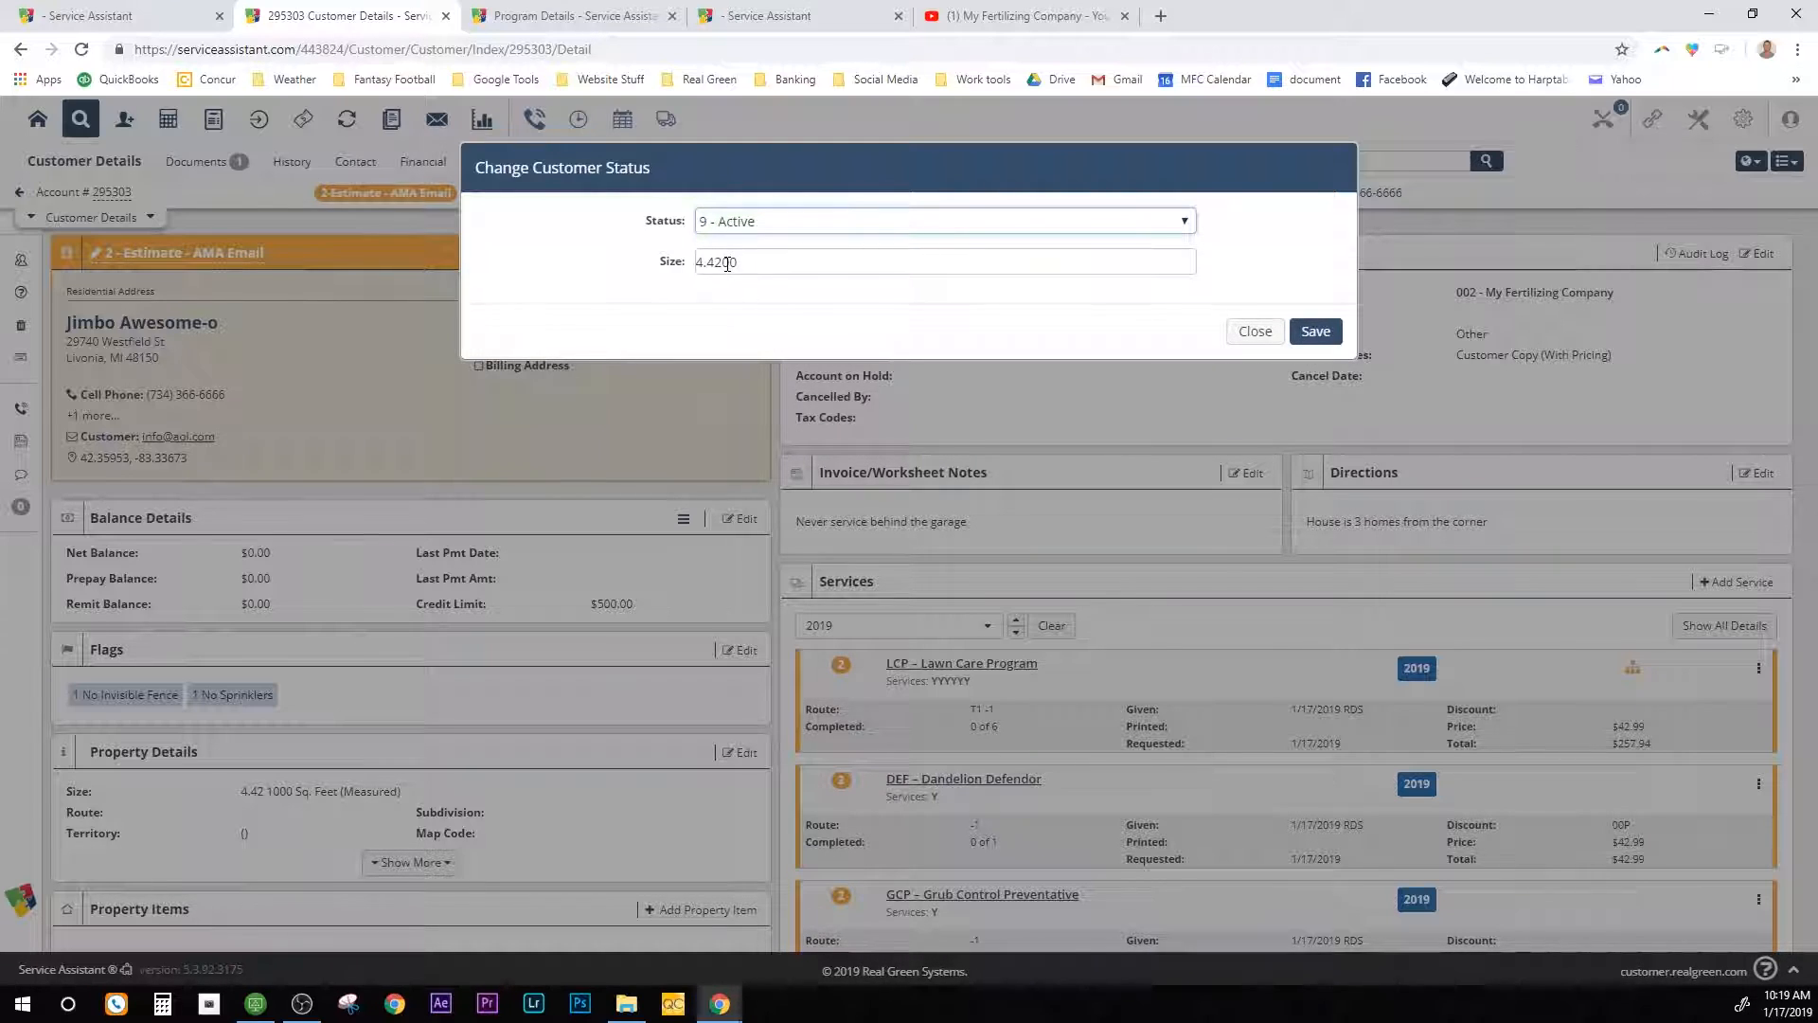
click(1326, 338)
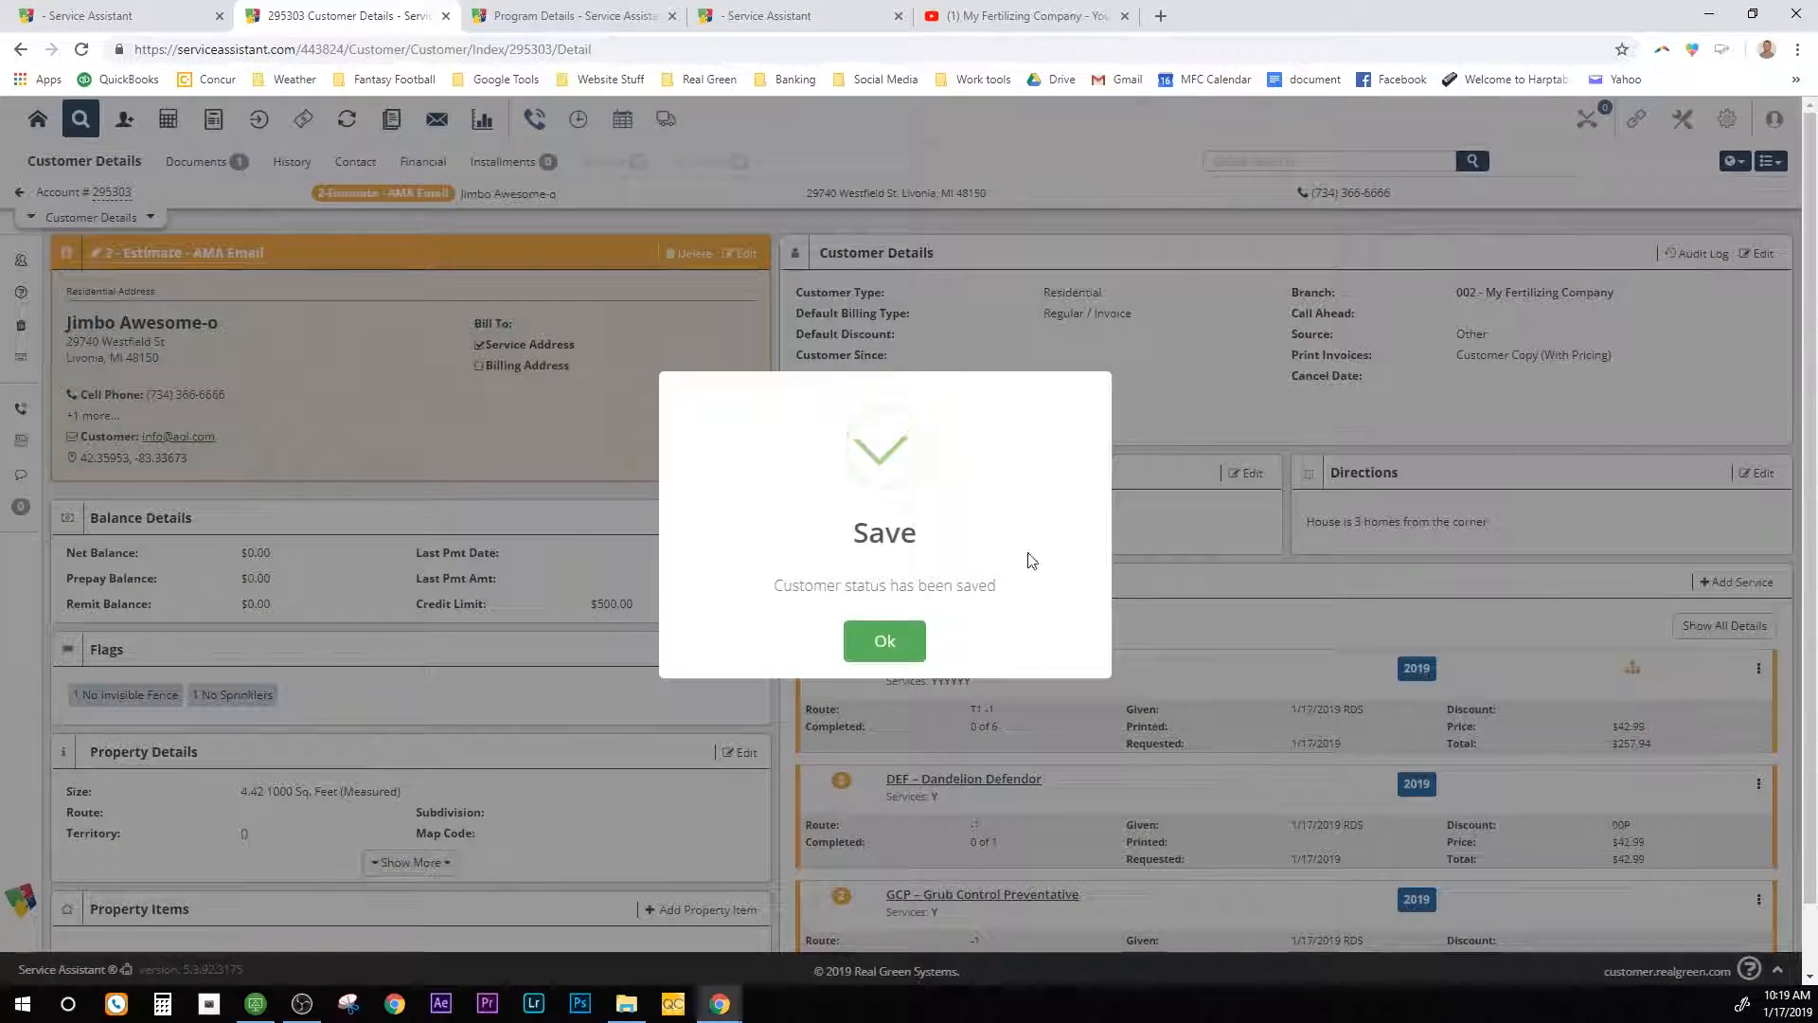
click(899, 643)
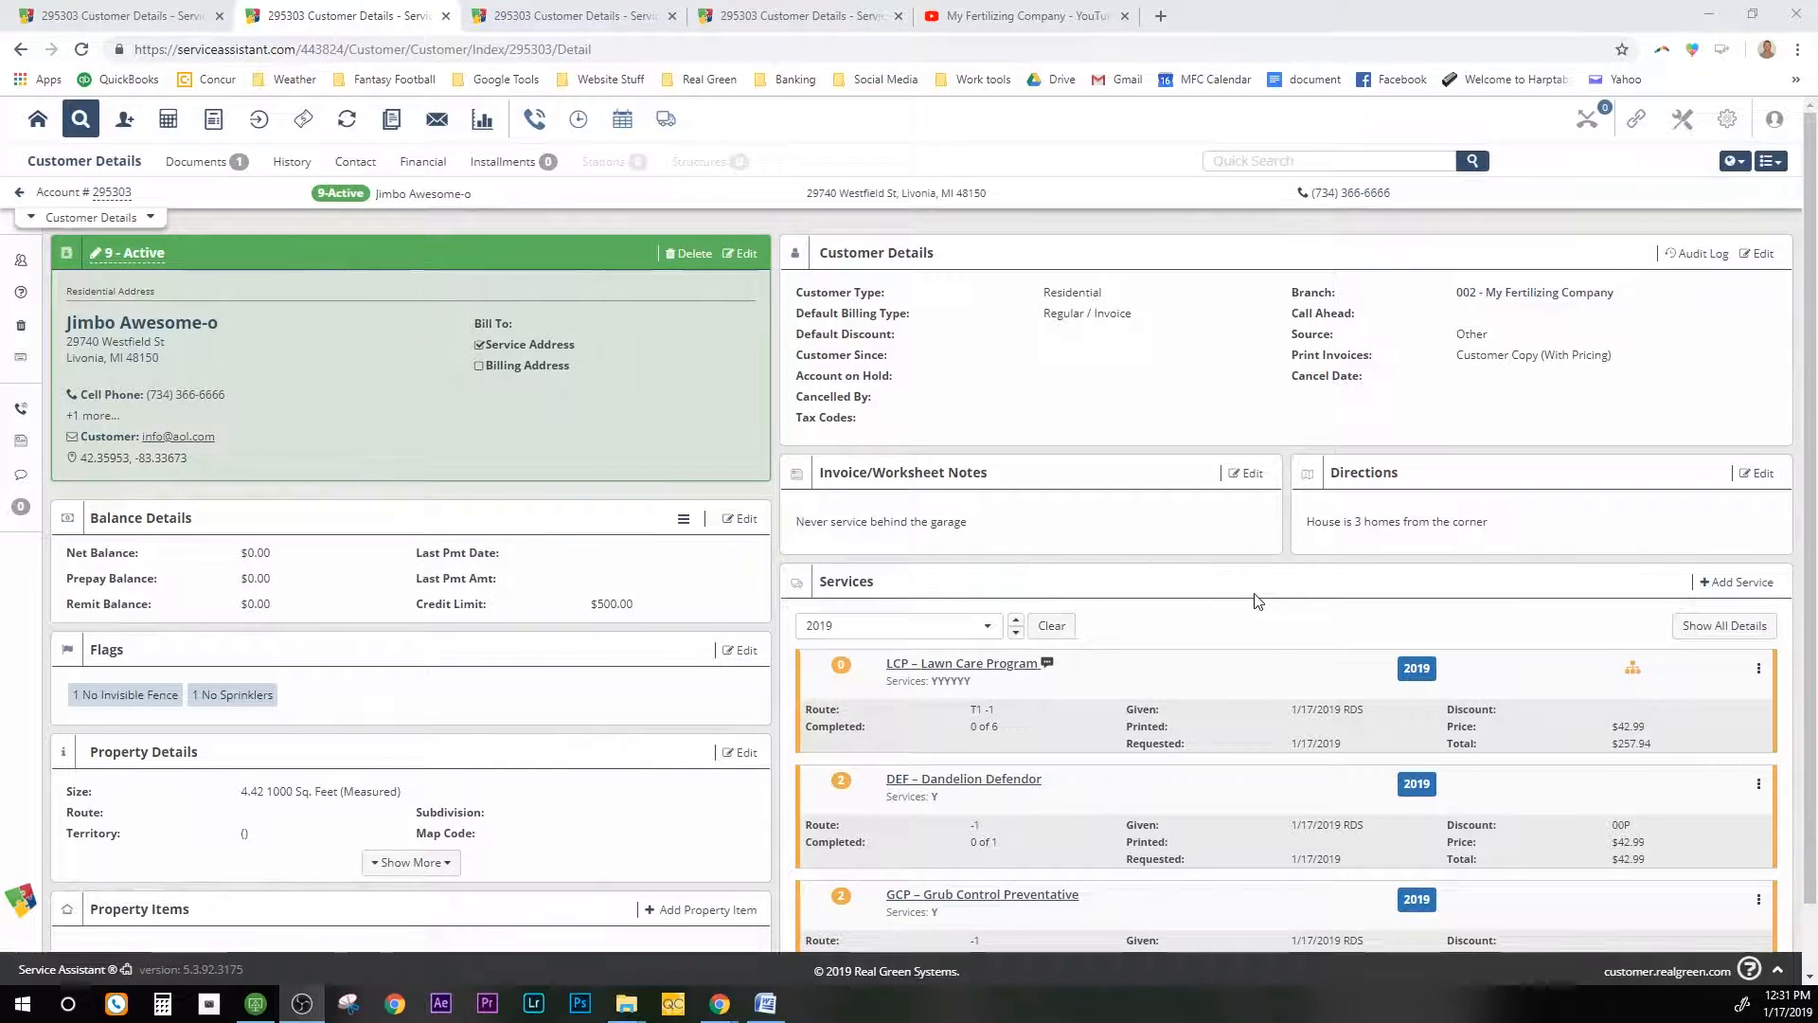
scroll(1254, 601, down, 1)
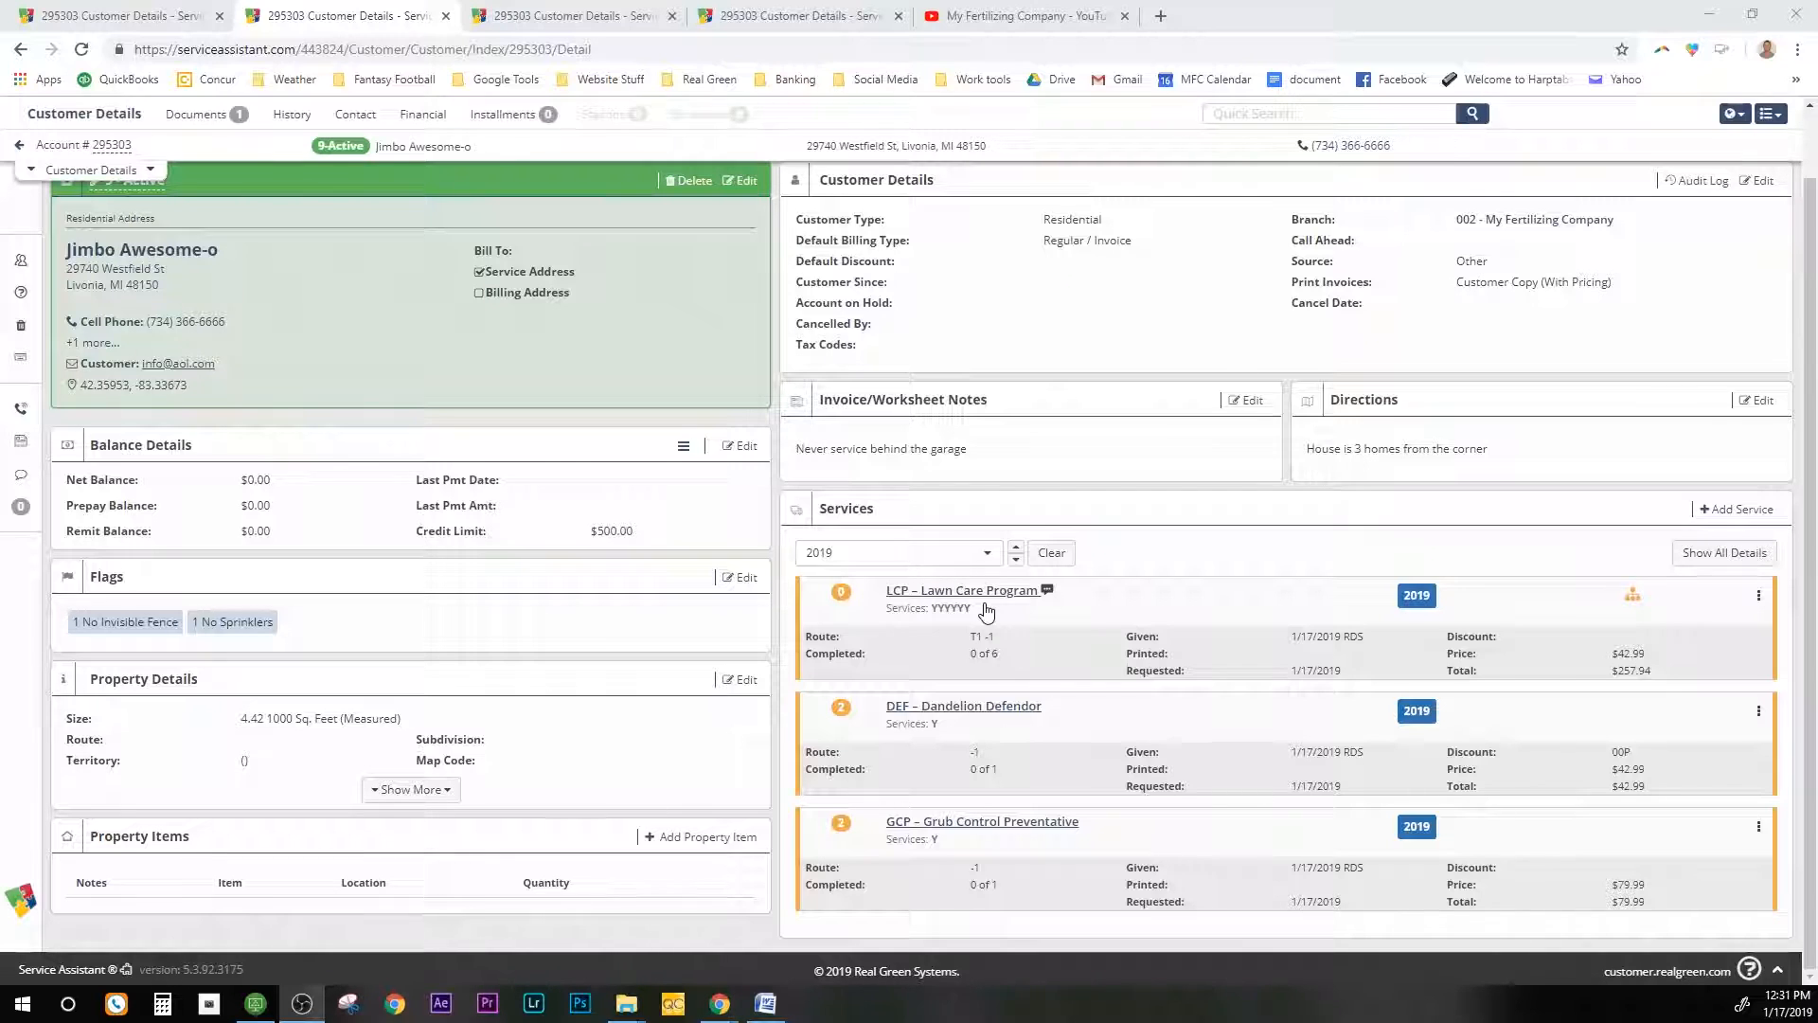
scroll(985, 612, up, 1)
scroll(983, 611, down, 1)
click(1696, 566)
scroll(1305, 764, down, 2)
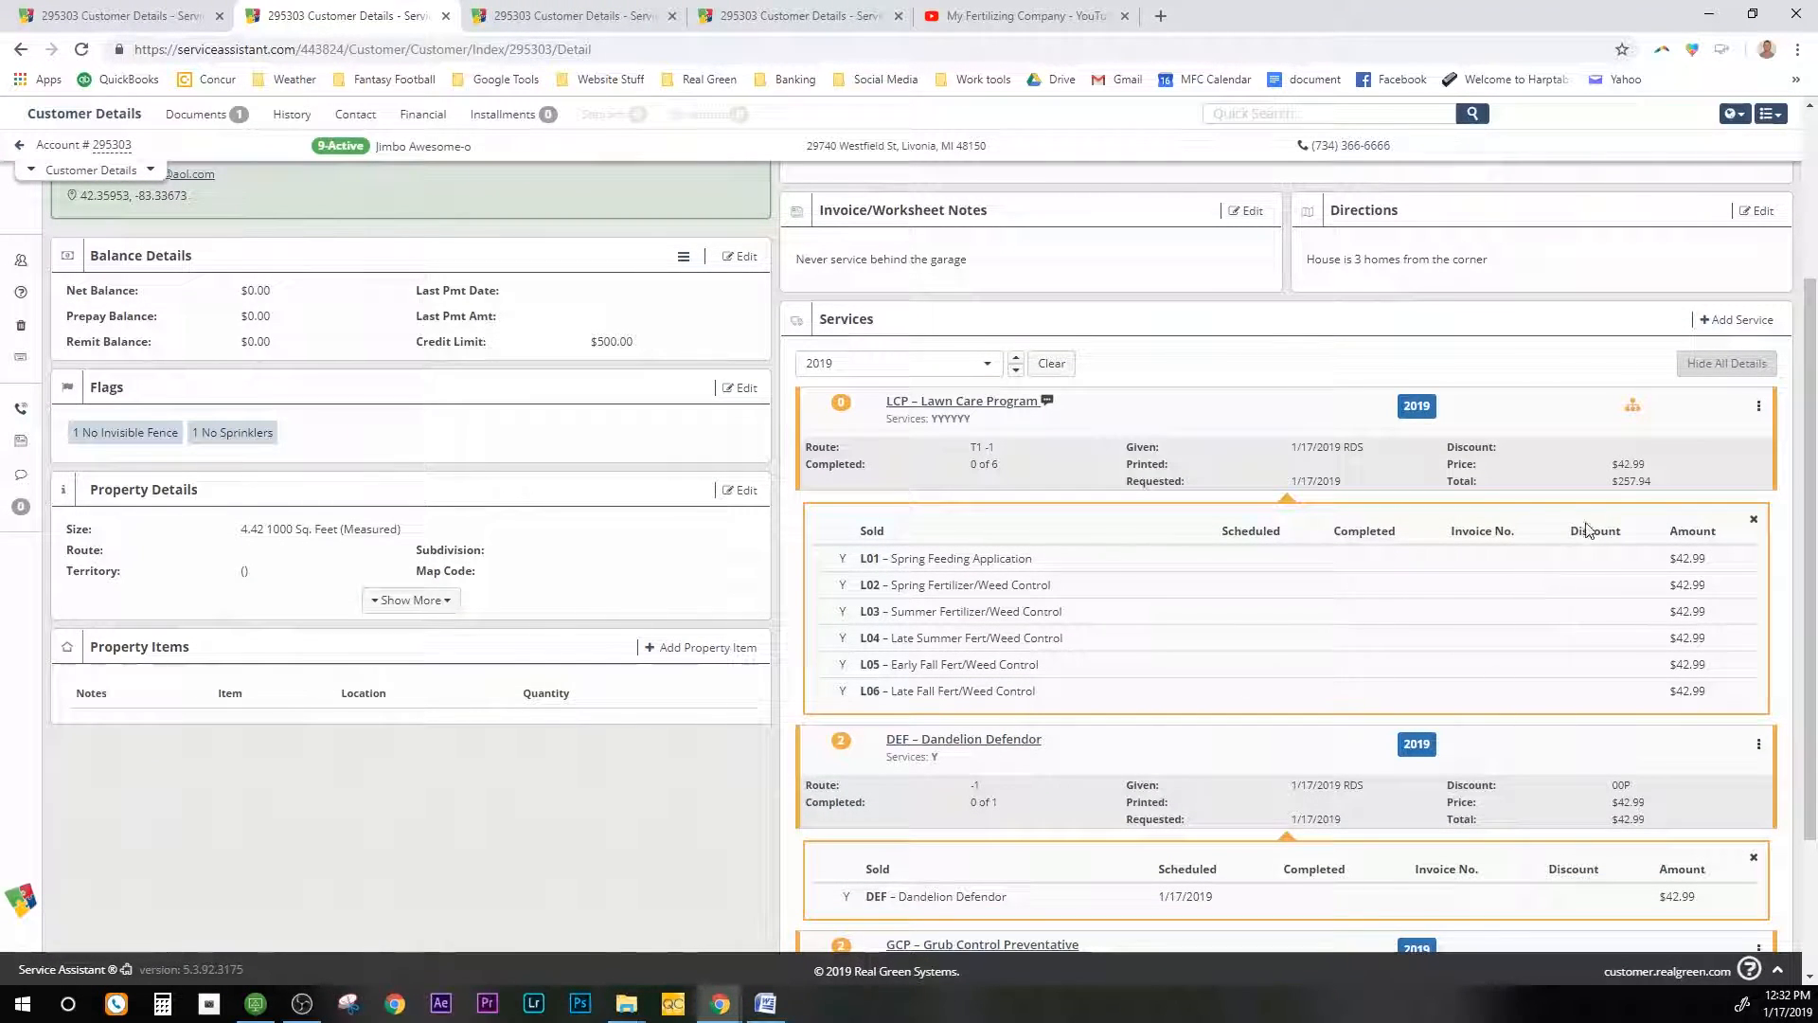
scroll(1599, 741, down, 2)
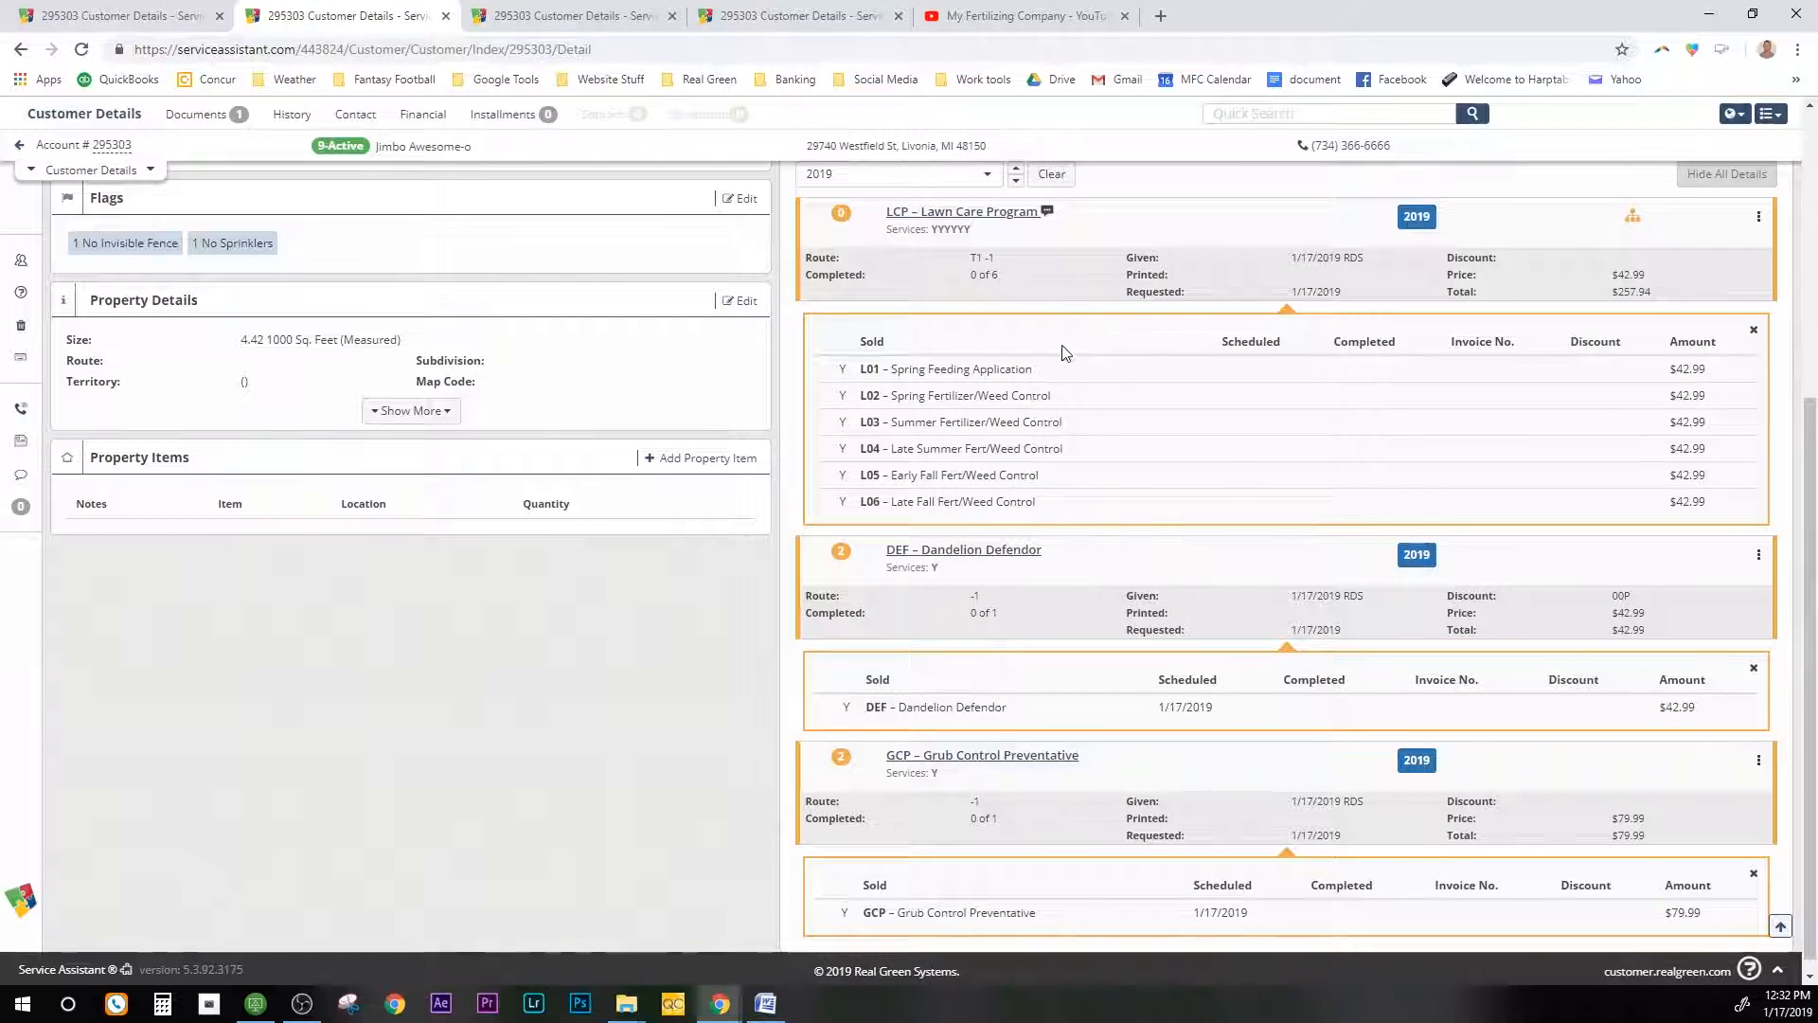
scroll(952, 838, up, 4)
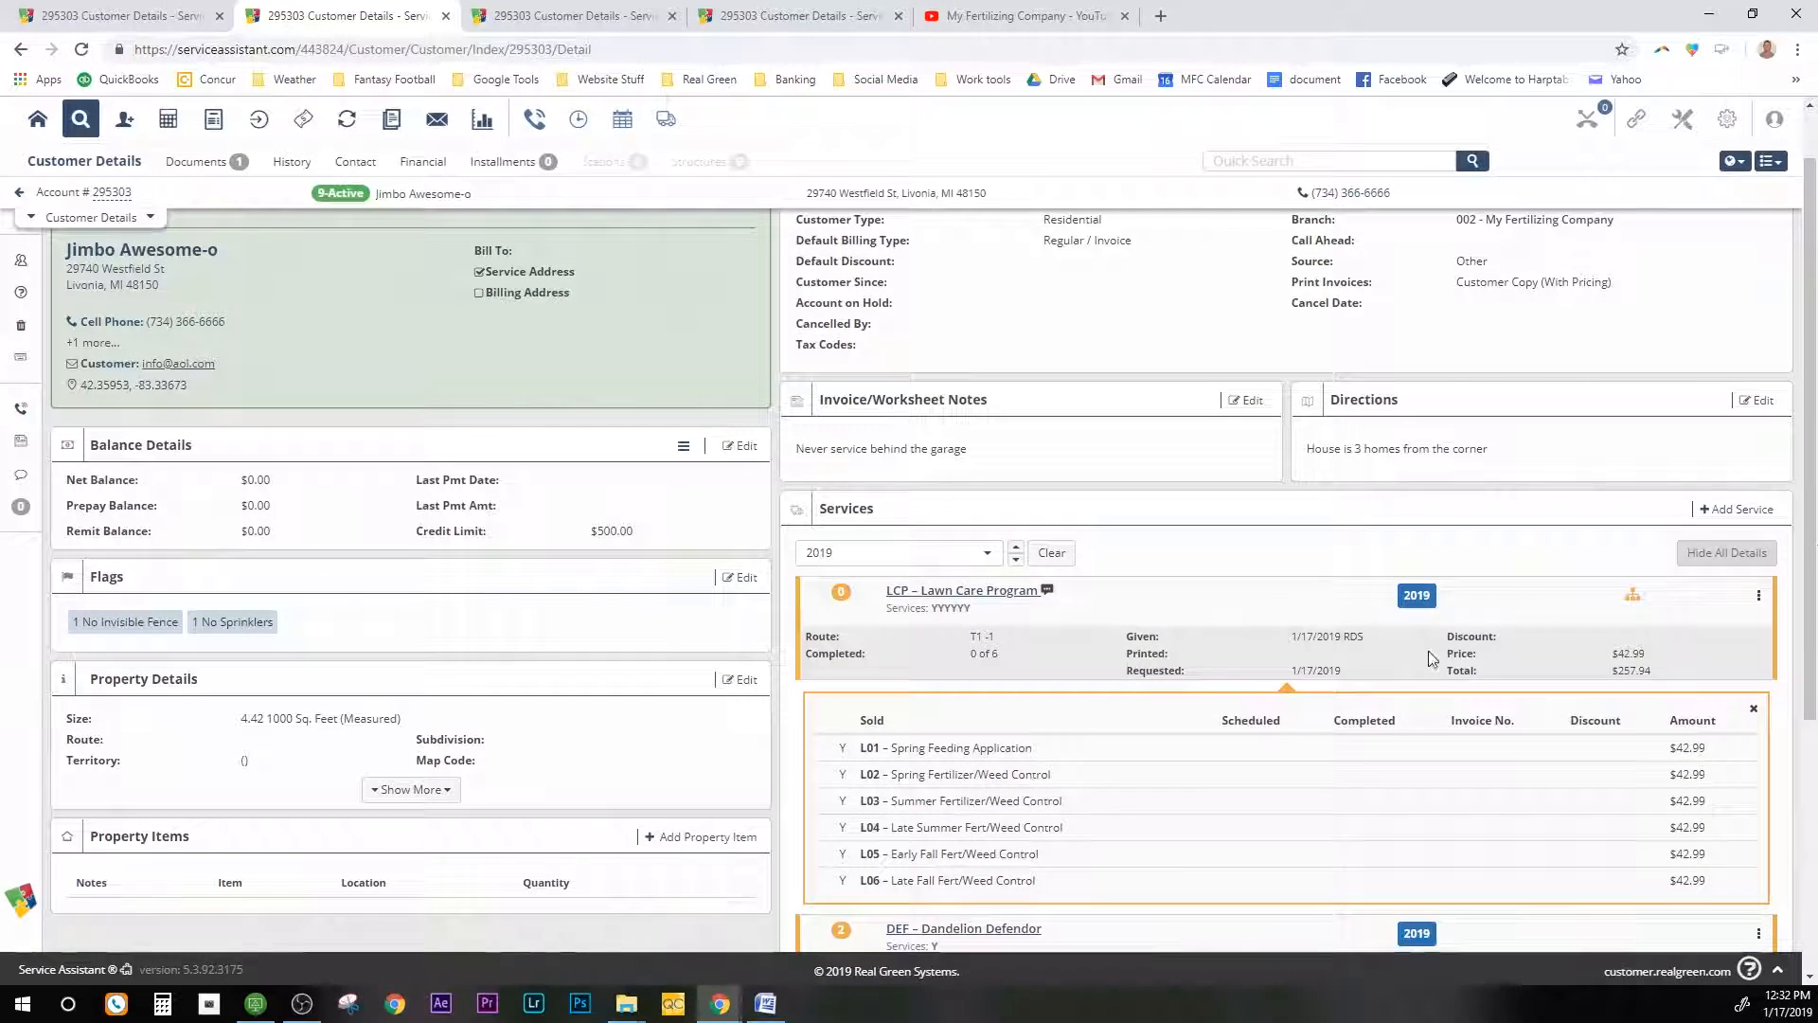
click(1752, 552)
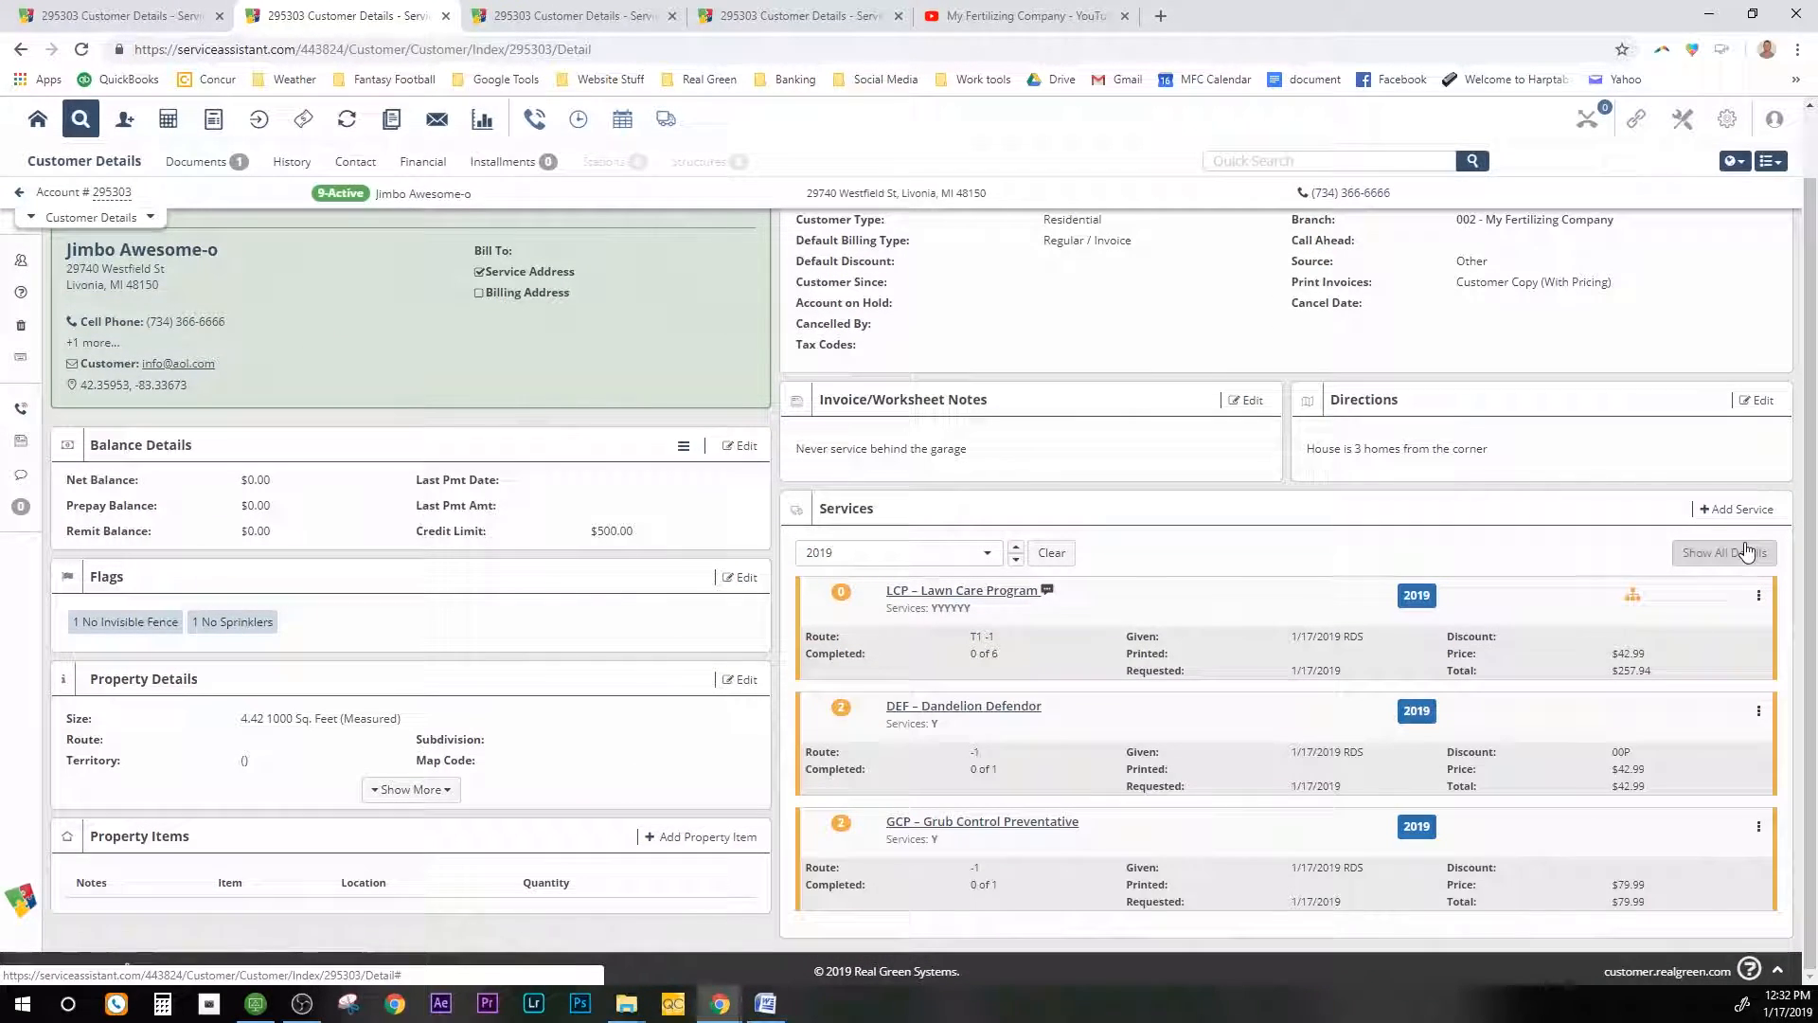
Step: Set the Lawn Care Program's status to 9 - Active
click(1002, 593)
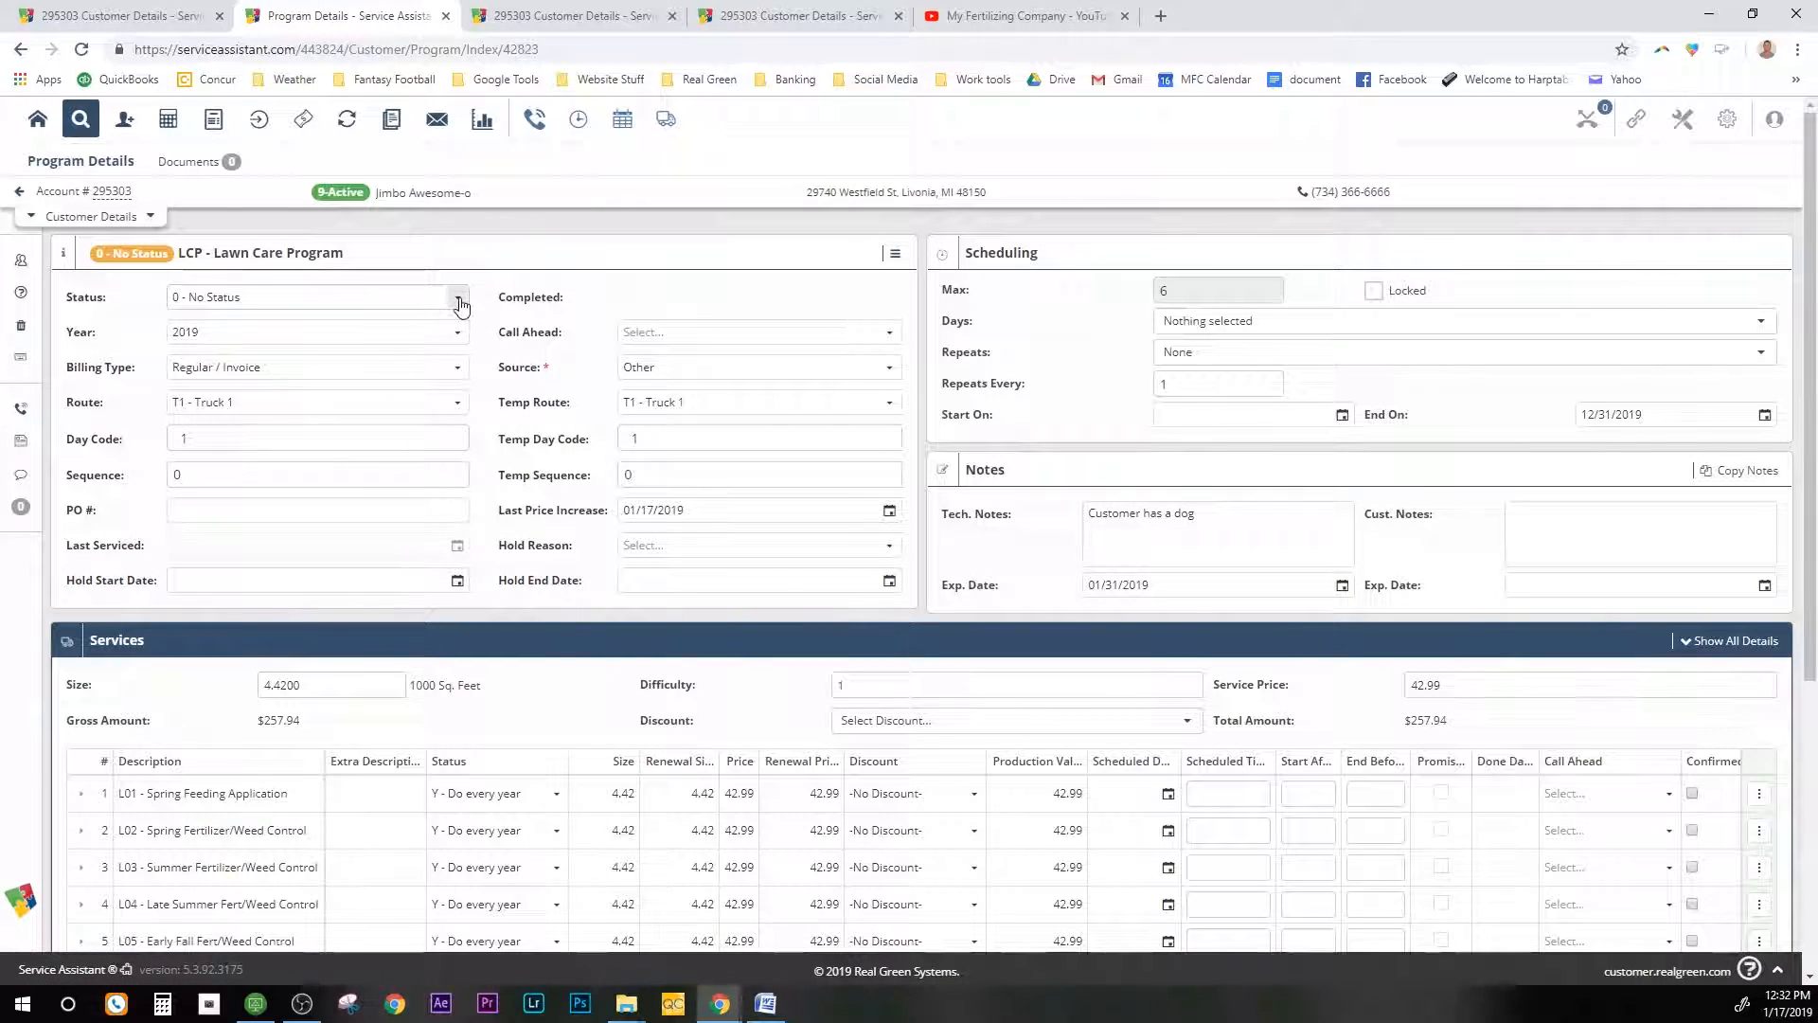
click(459, 299)
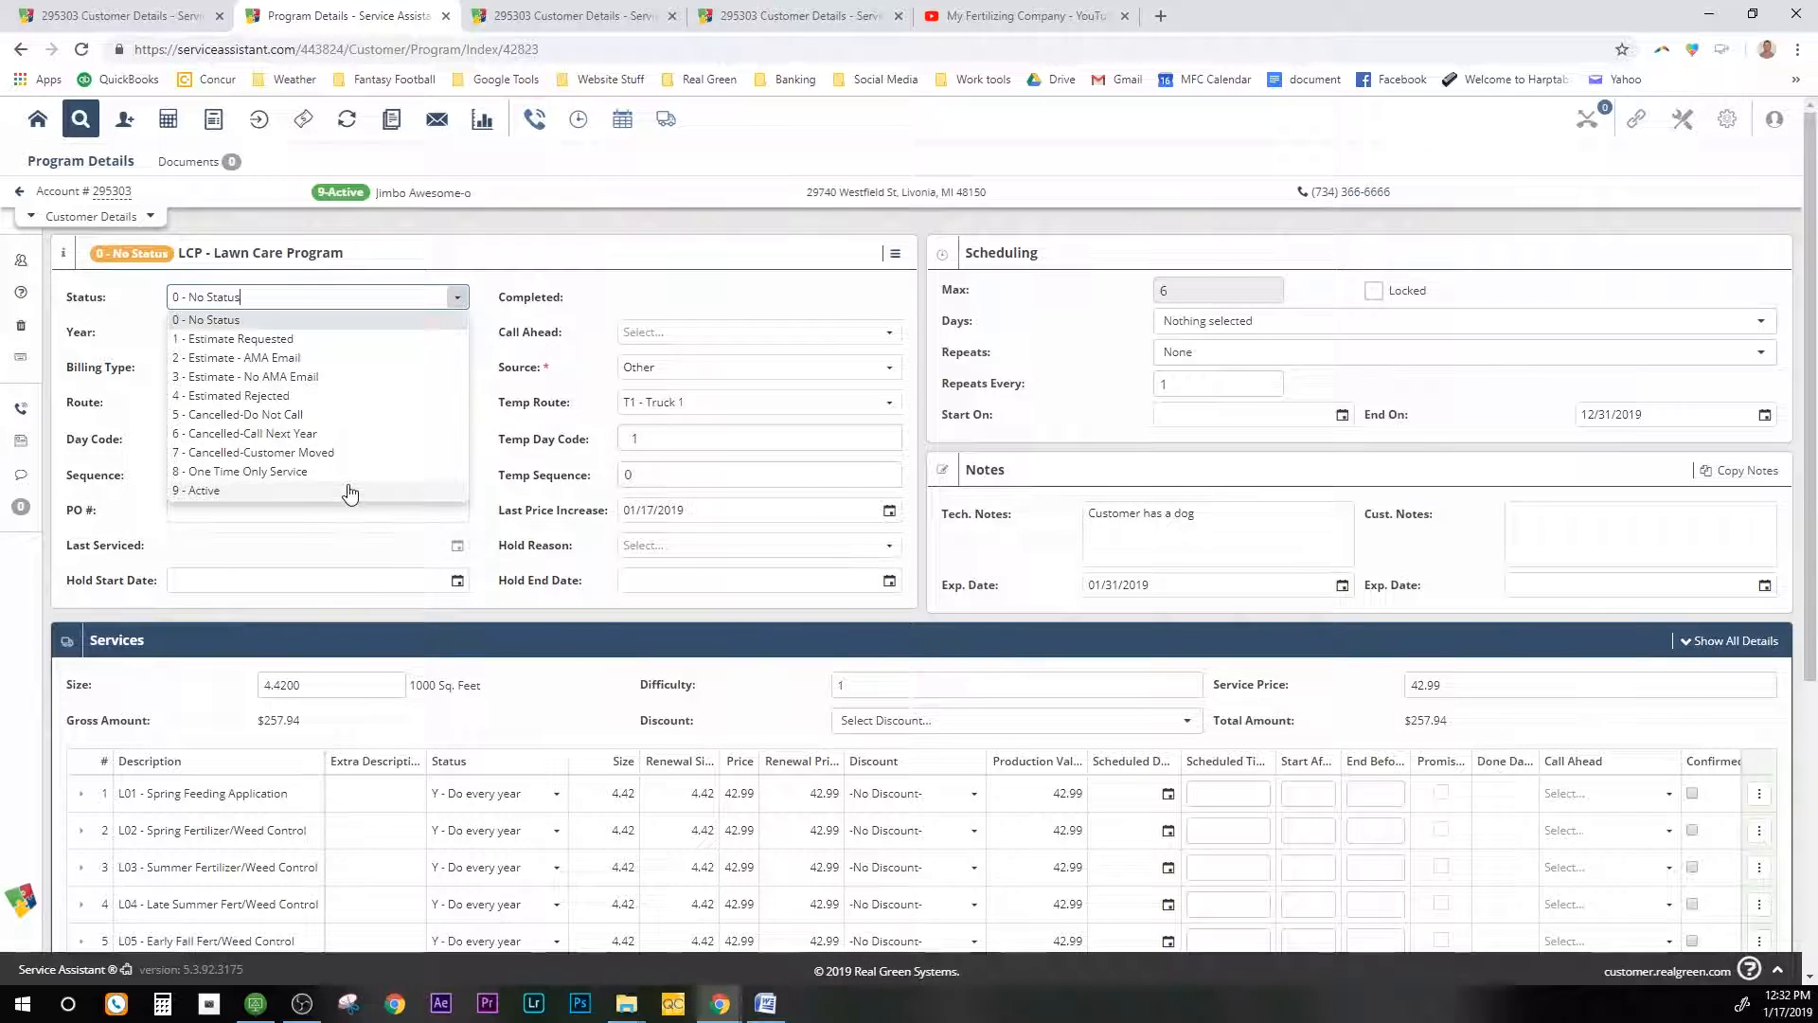
click(351, 492)
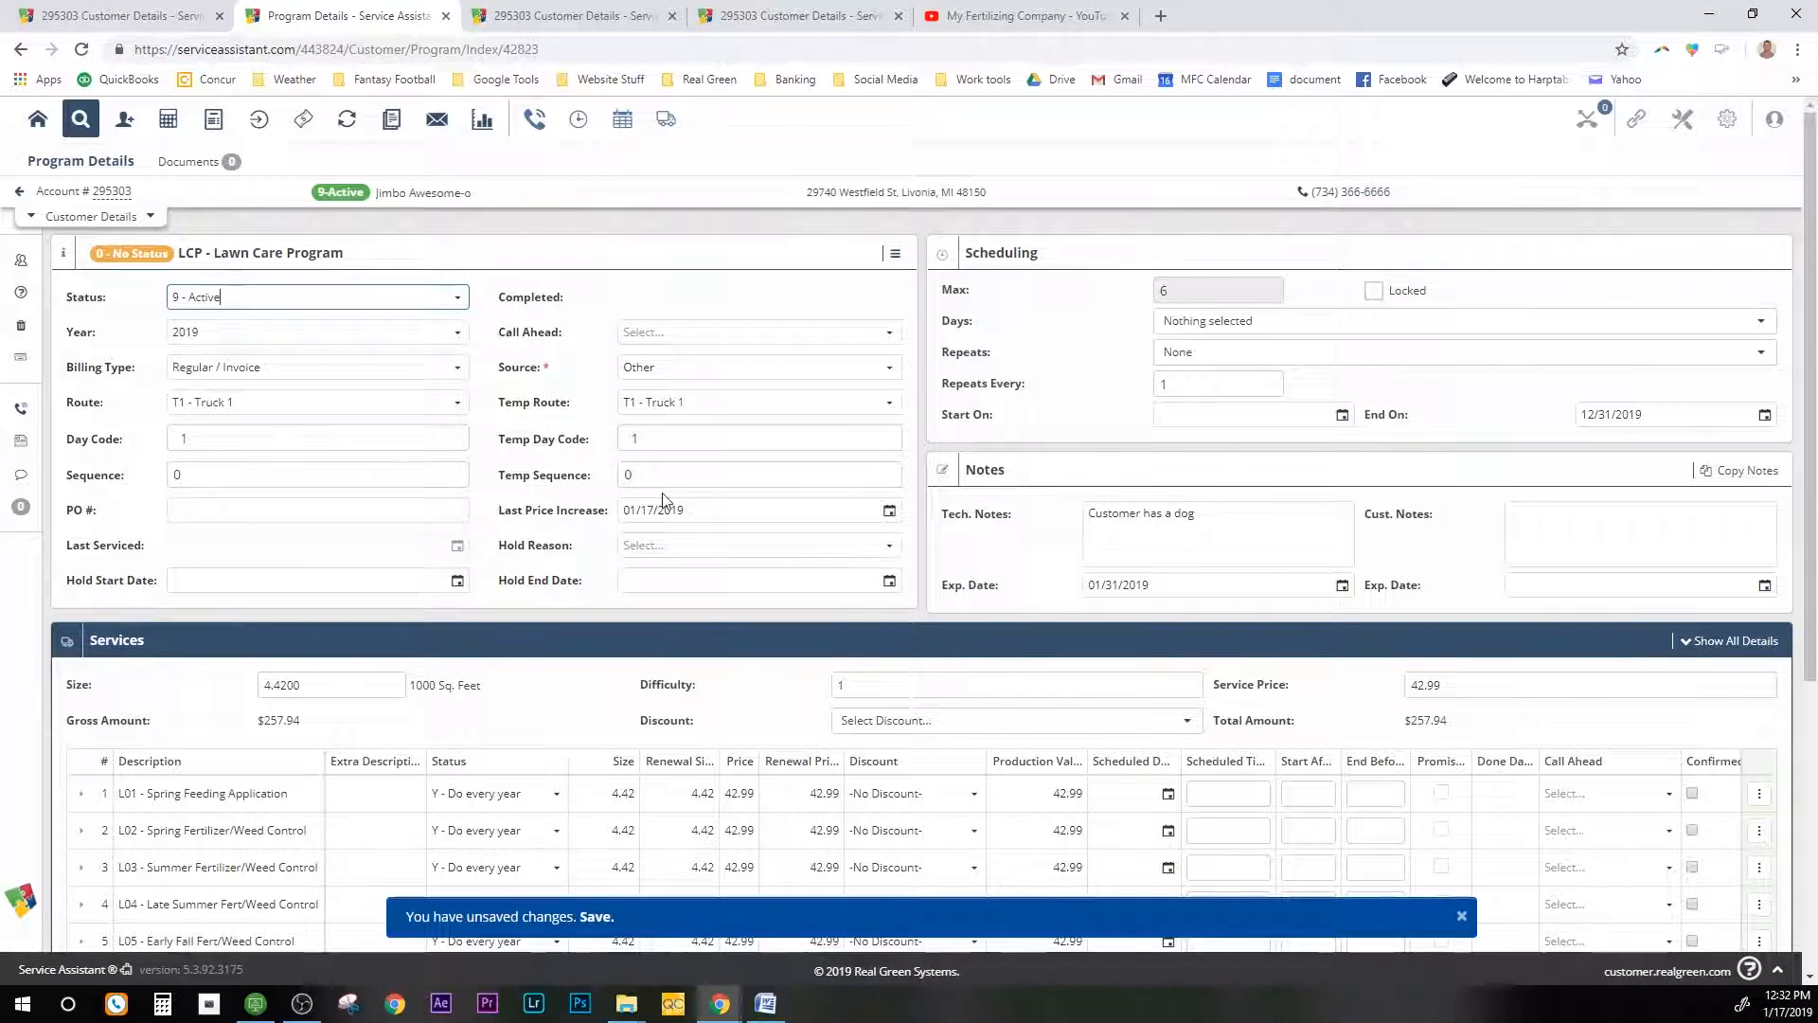
Step: Replace the tech note with 'mr doesnt want back done at all'
double_click(1097, 516)
key(ctrl+a)
key(BackSpace)
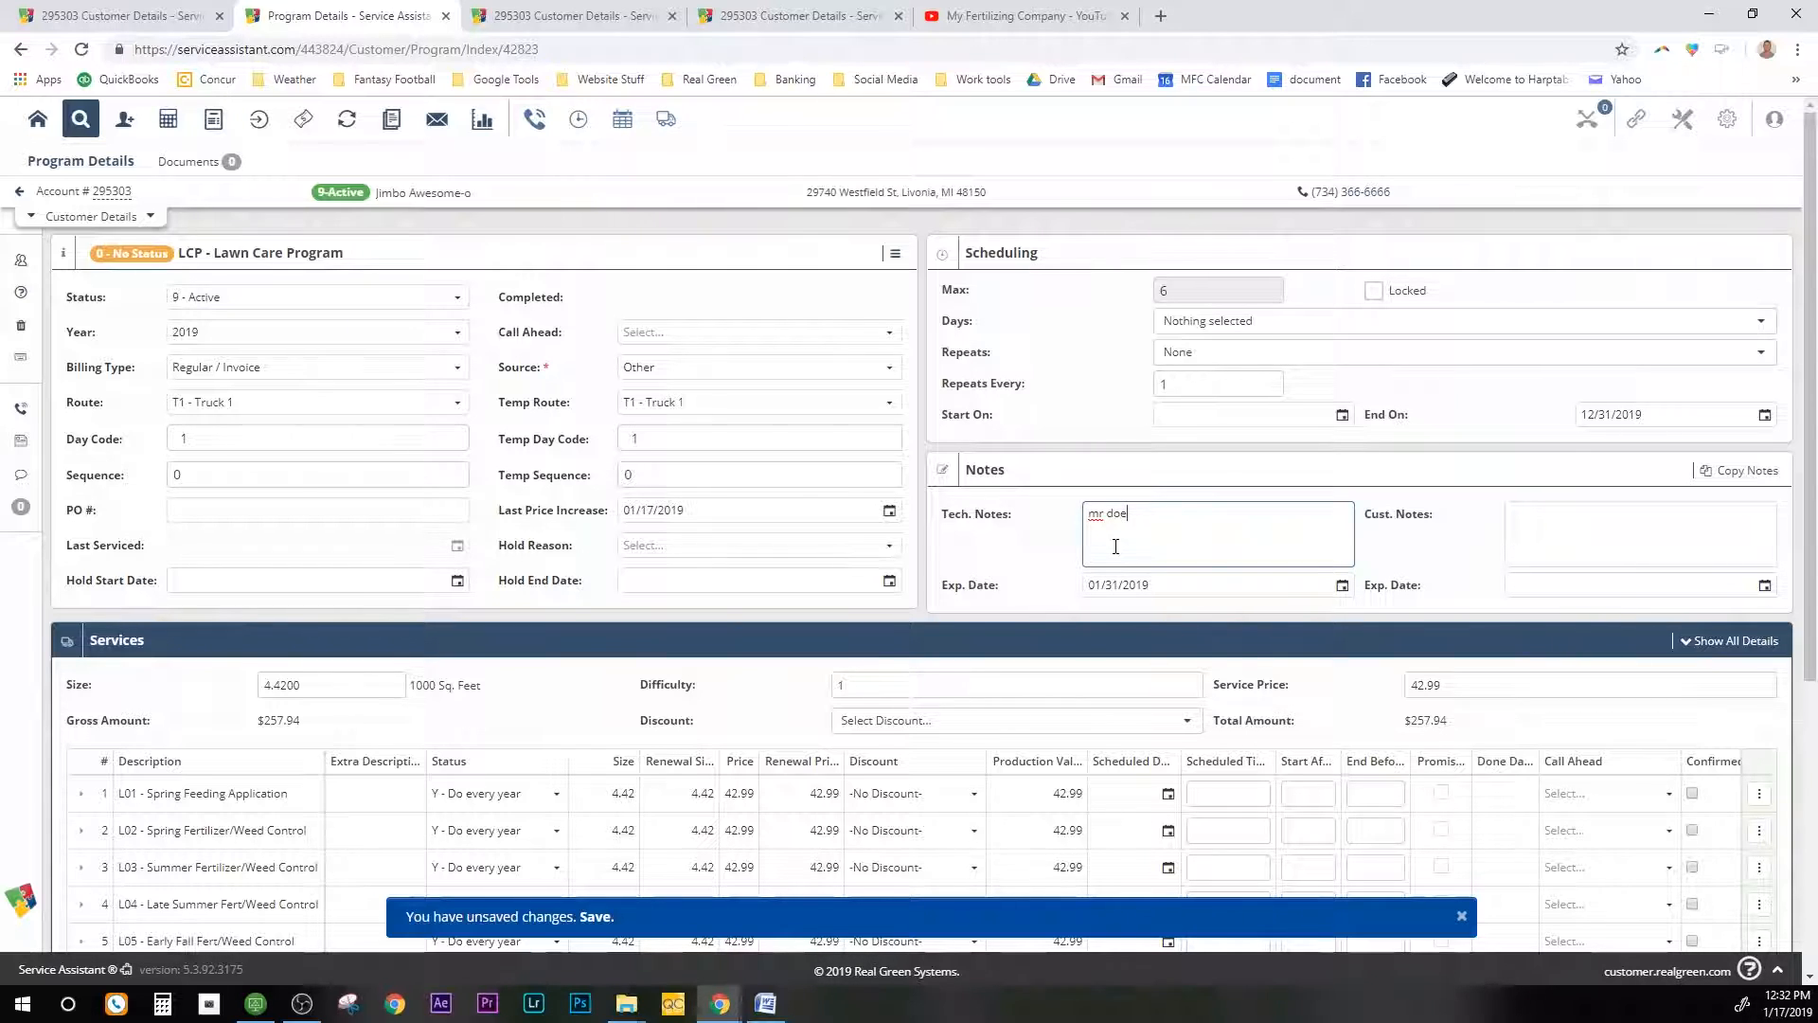
text(ack done at all)
click(1342, 585)
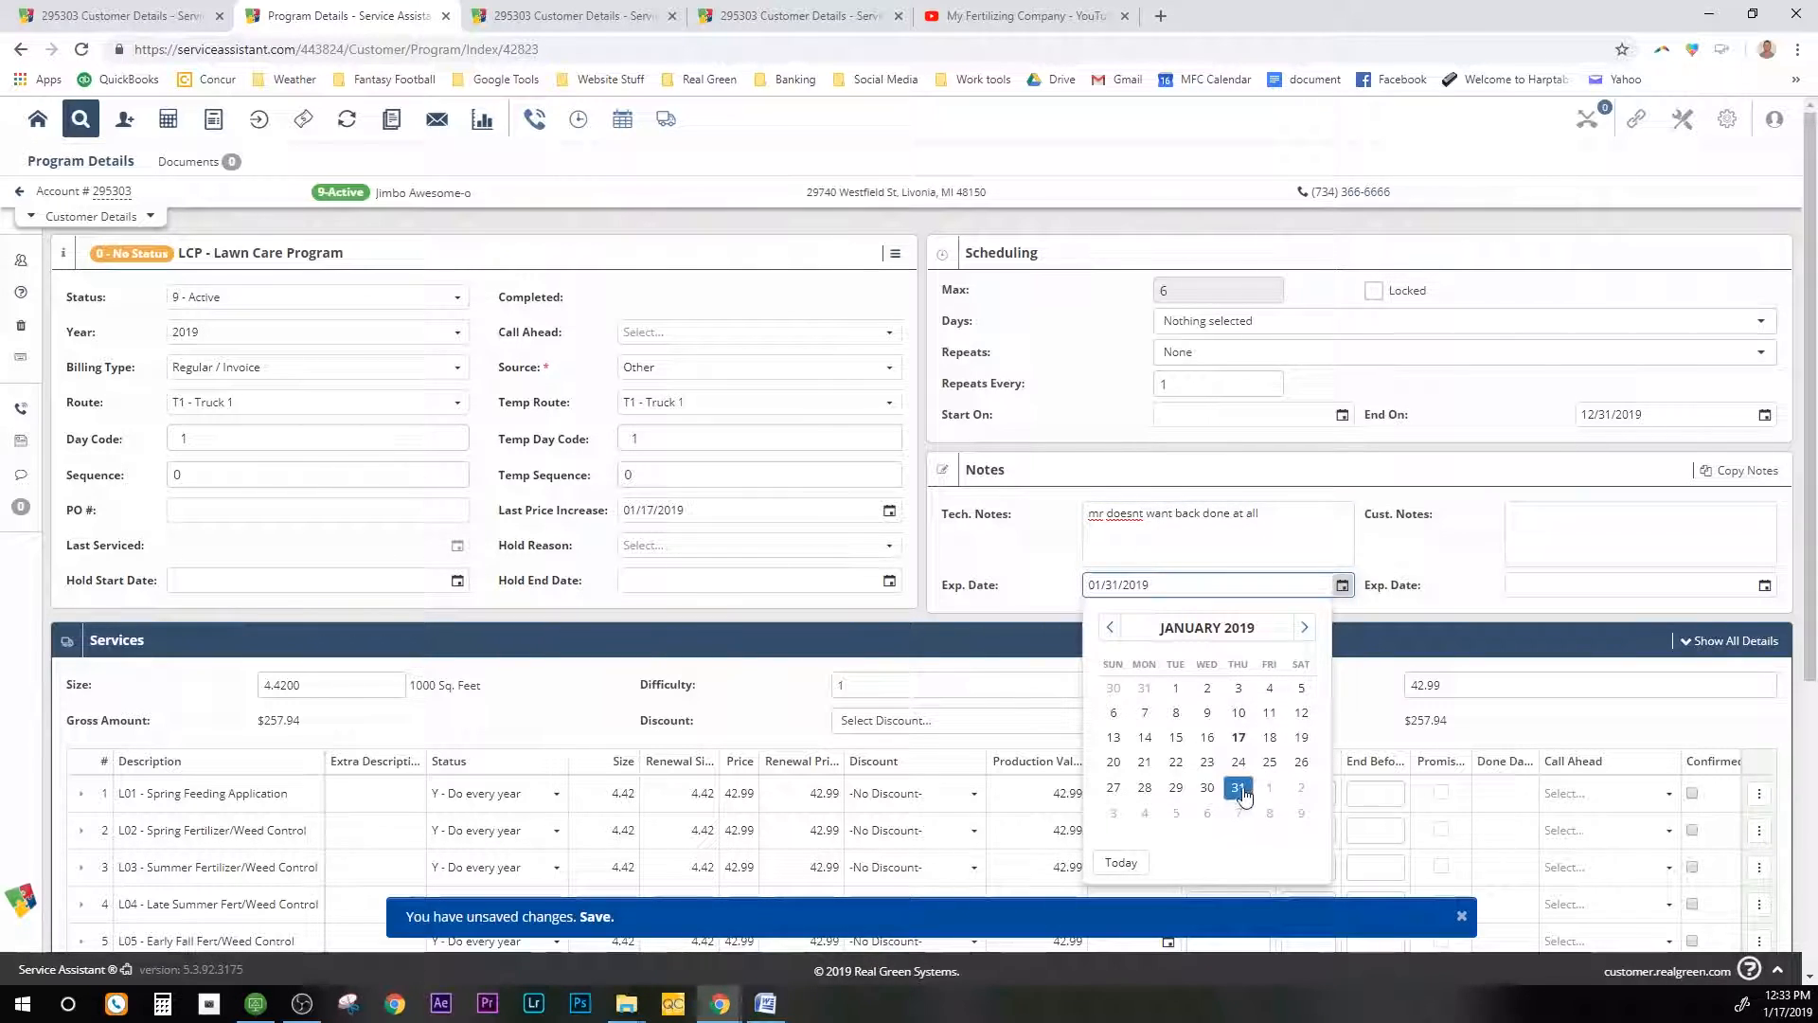
Step: Keep the note expiry at 01/31/2019, make RDS Salesperson 1, and save the Lawn Care Program
click(1001, 580)
scroll(1042, 559, down, 2)
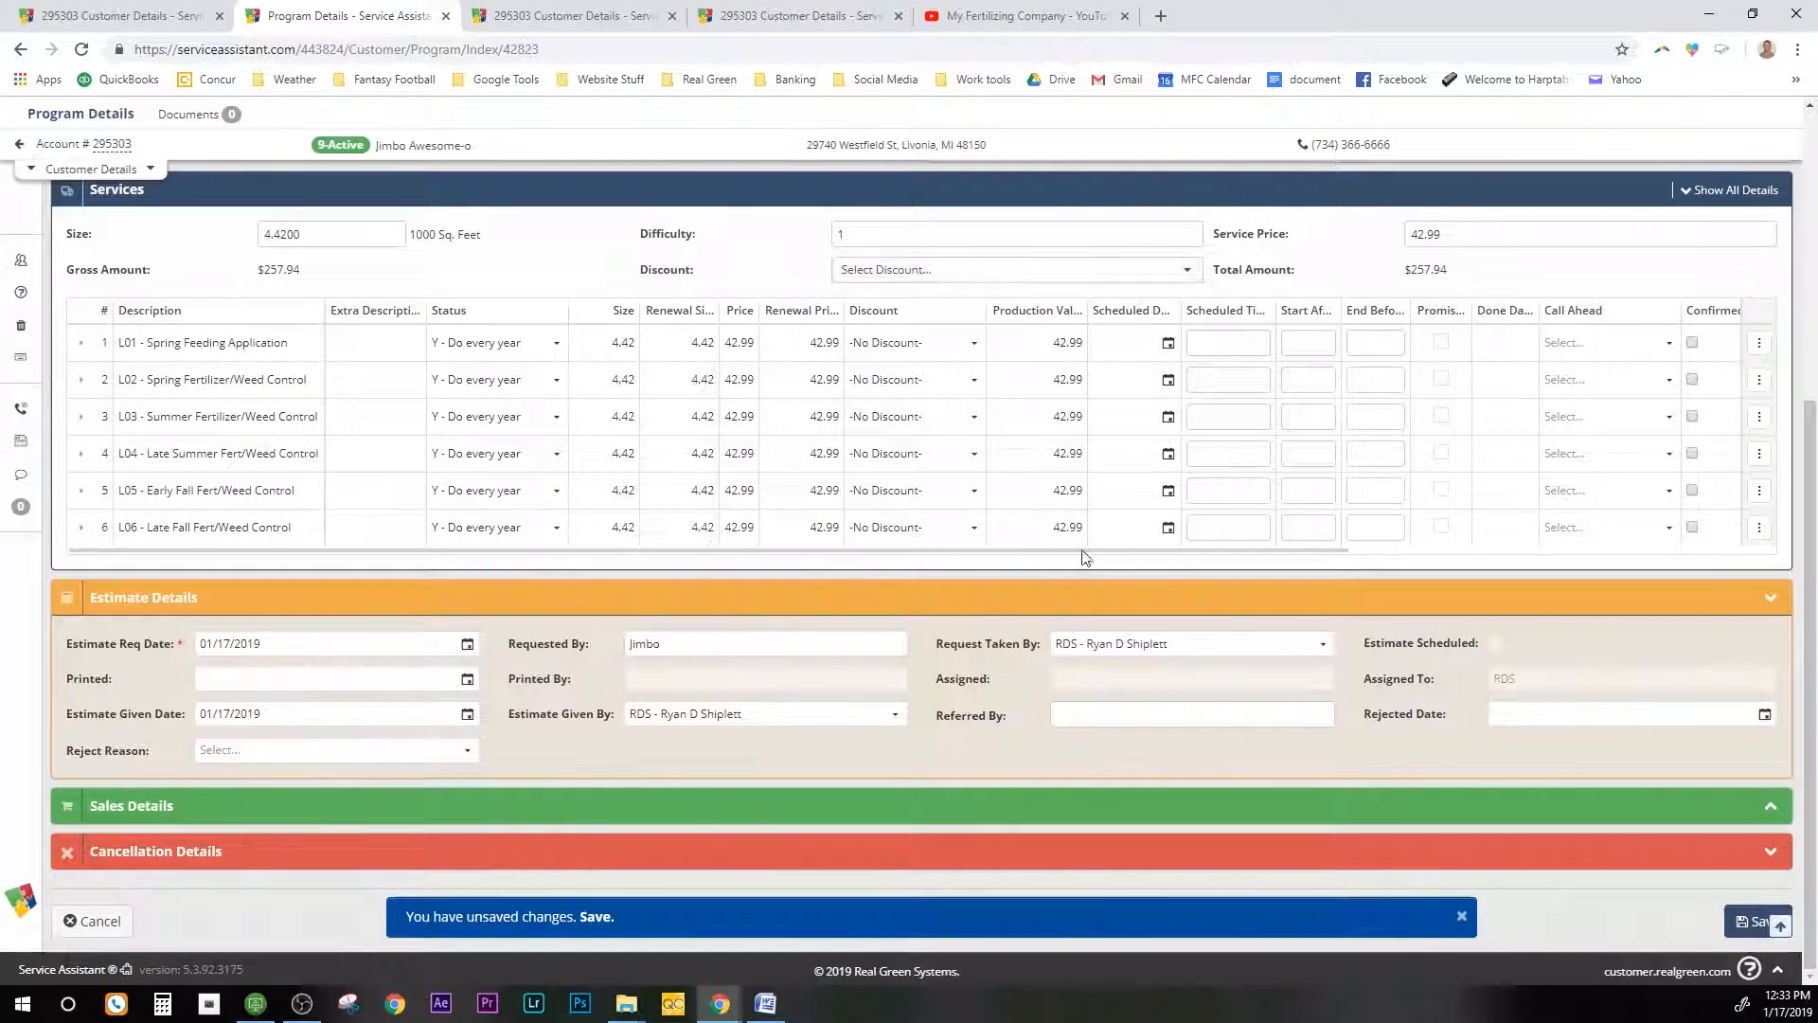
click(1037, 806)
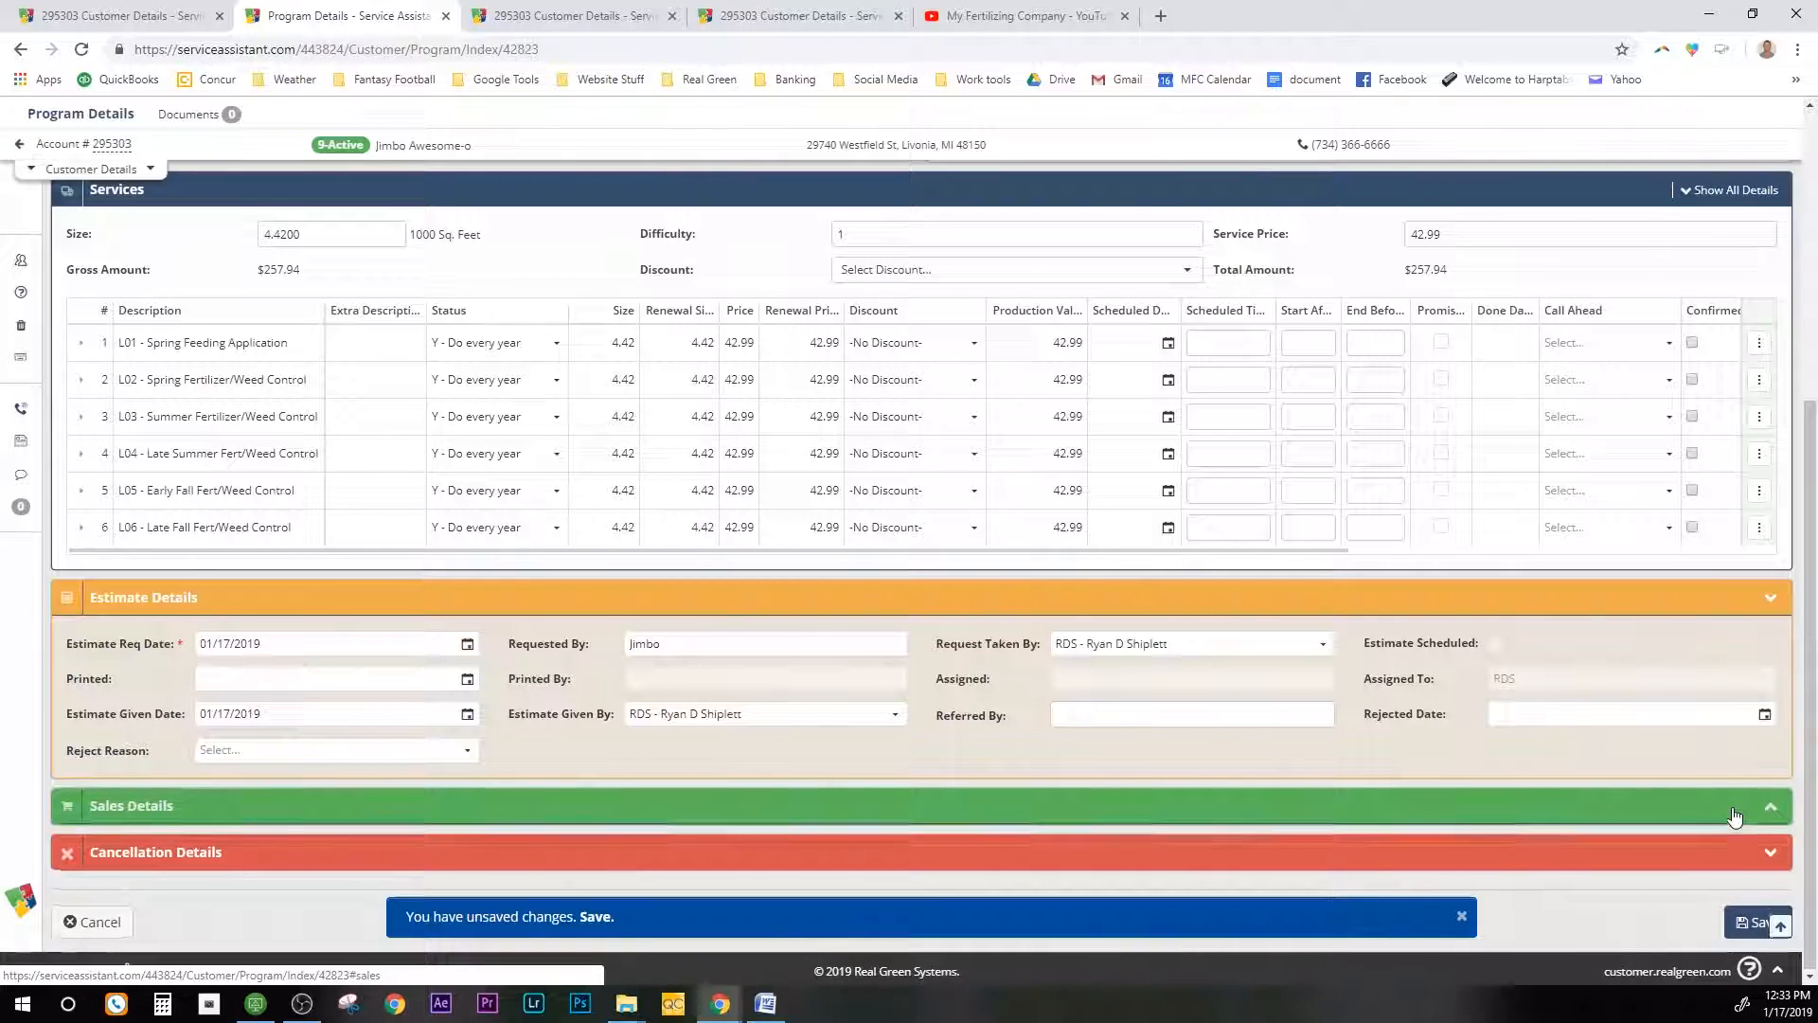
scroll(1037, 701, down, 2)
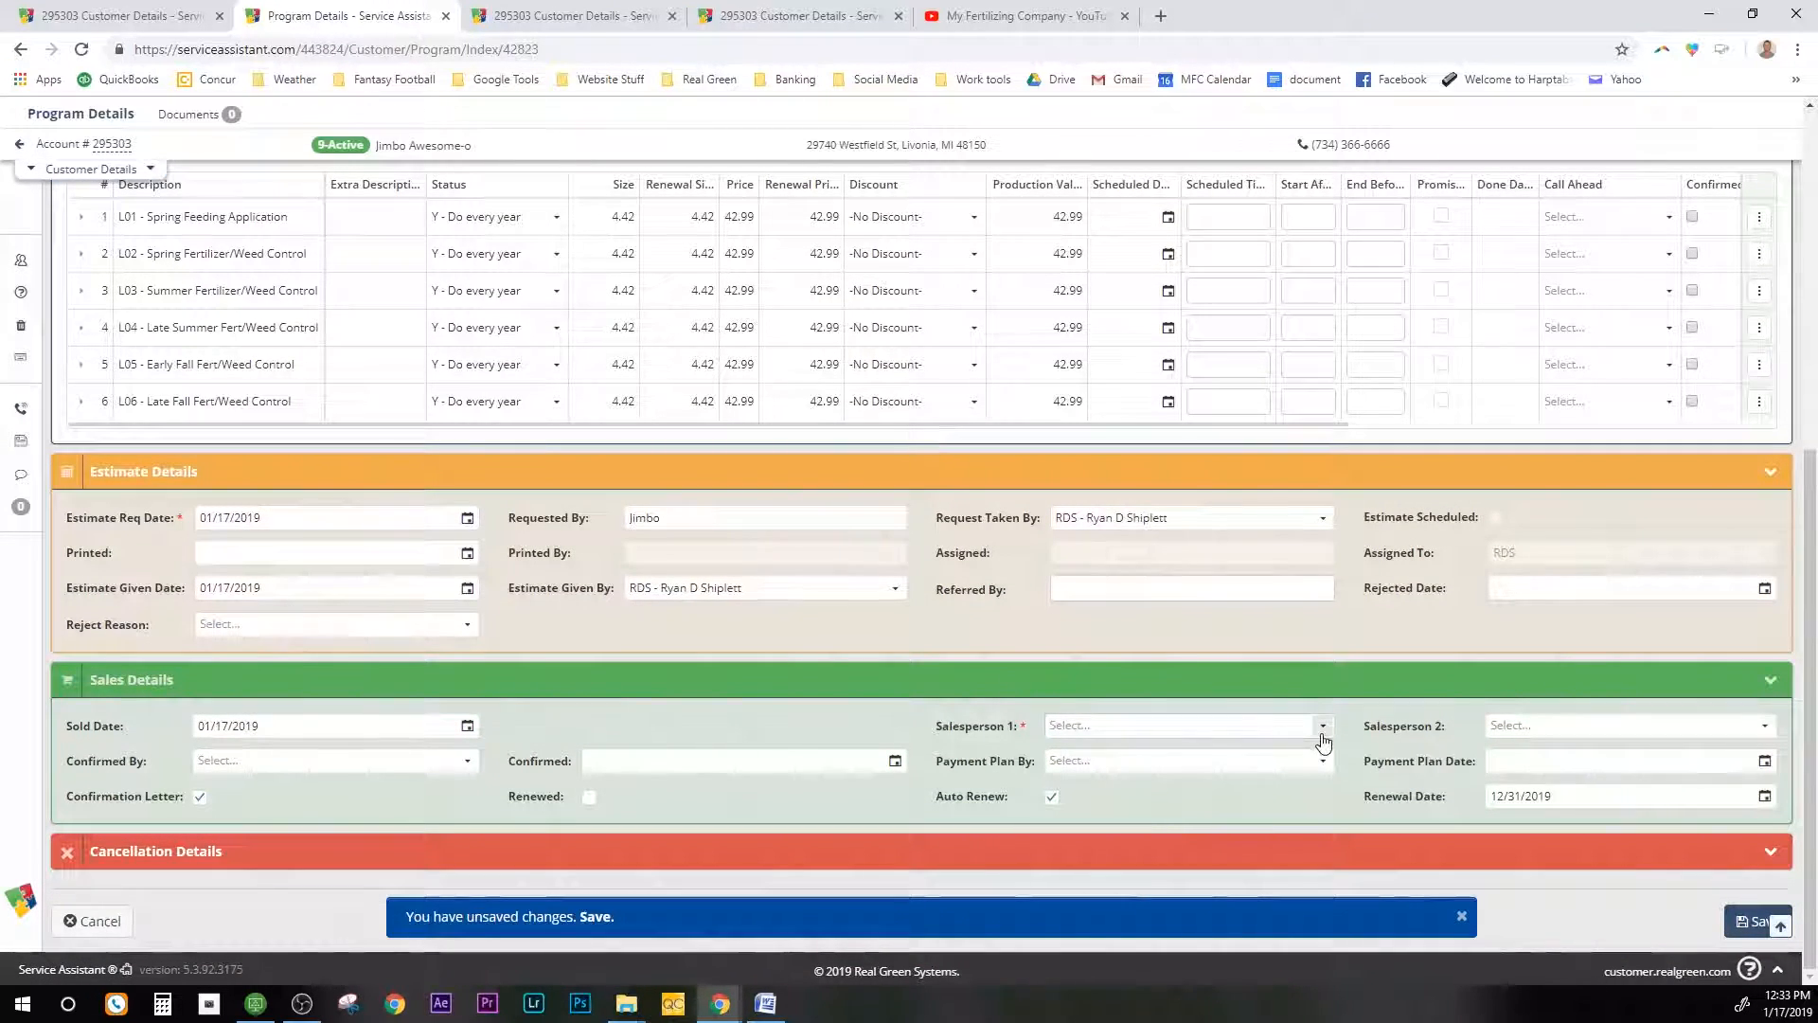
click(1288, 727)
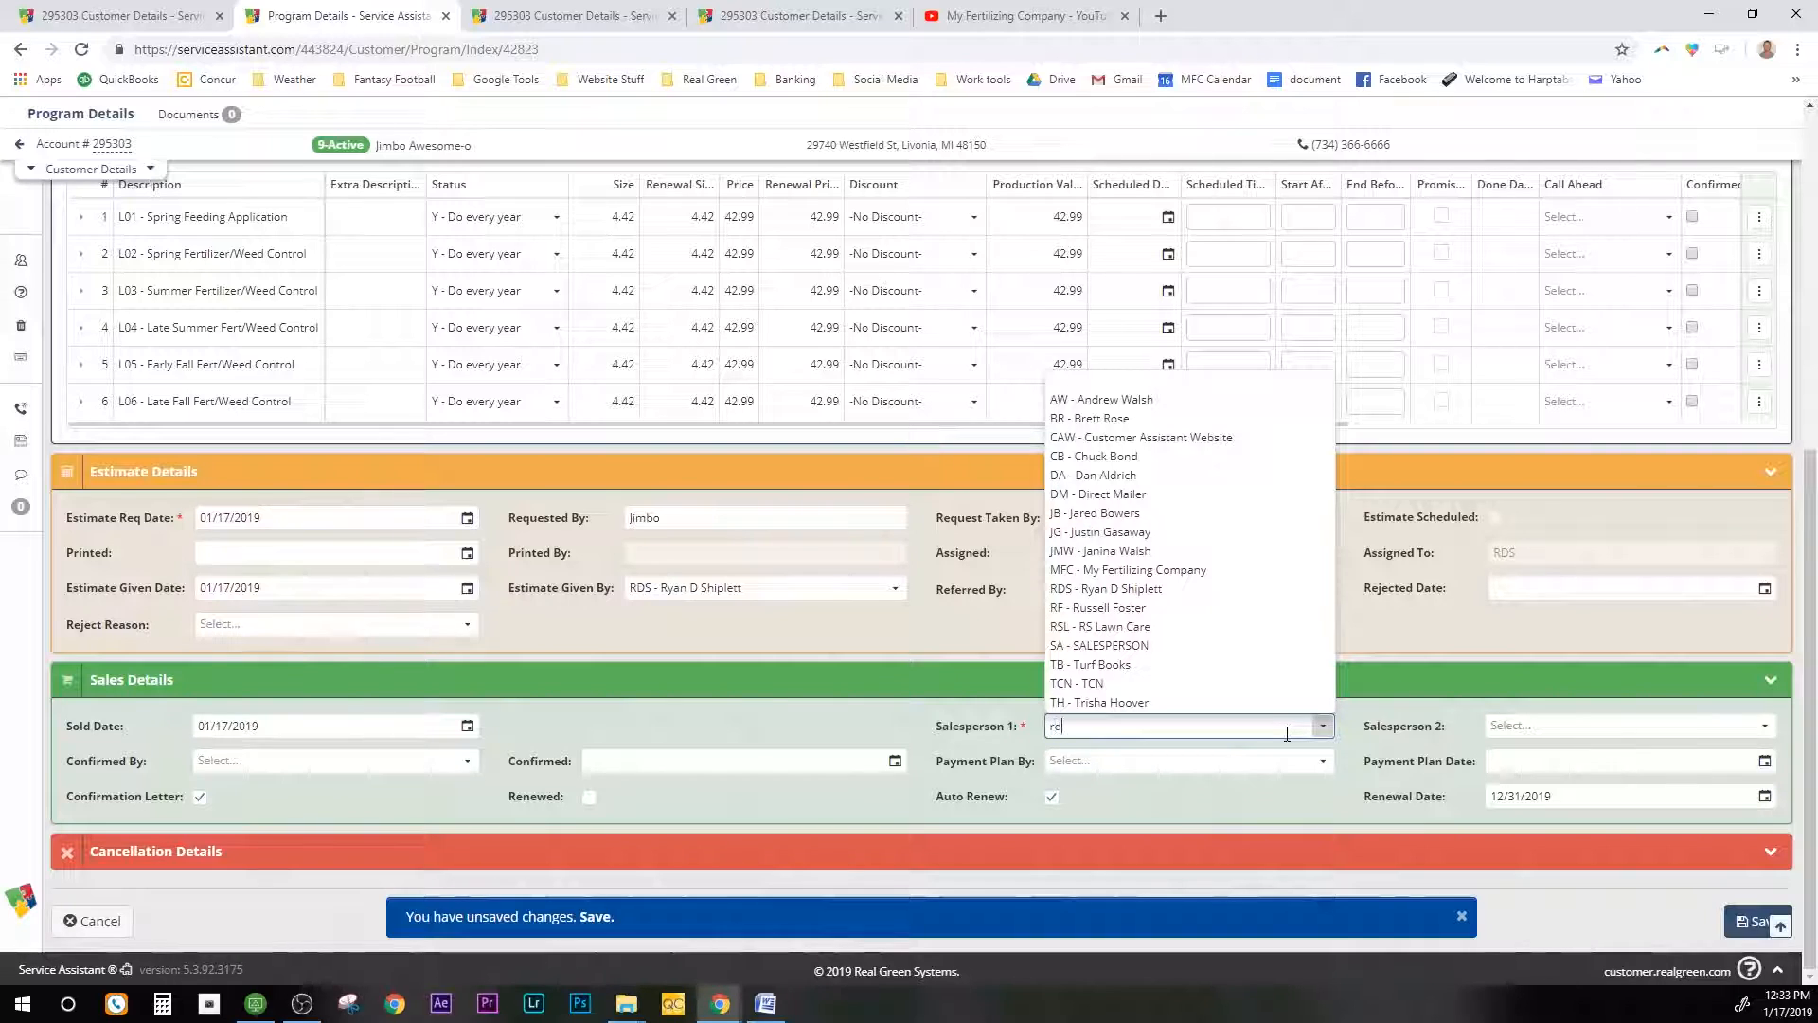
click(1233, 746)
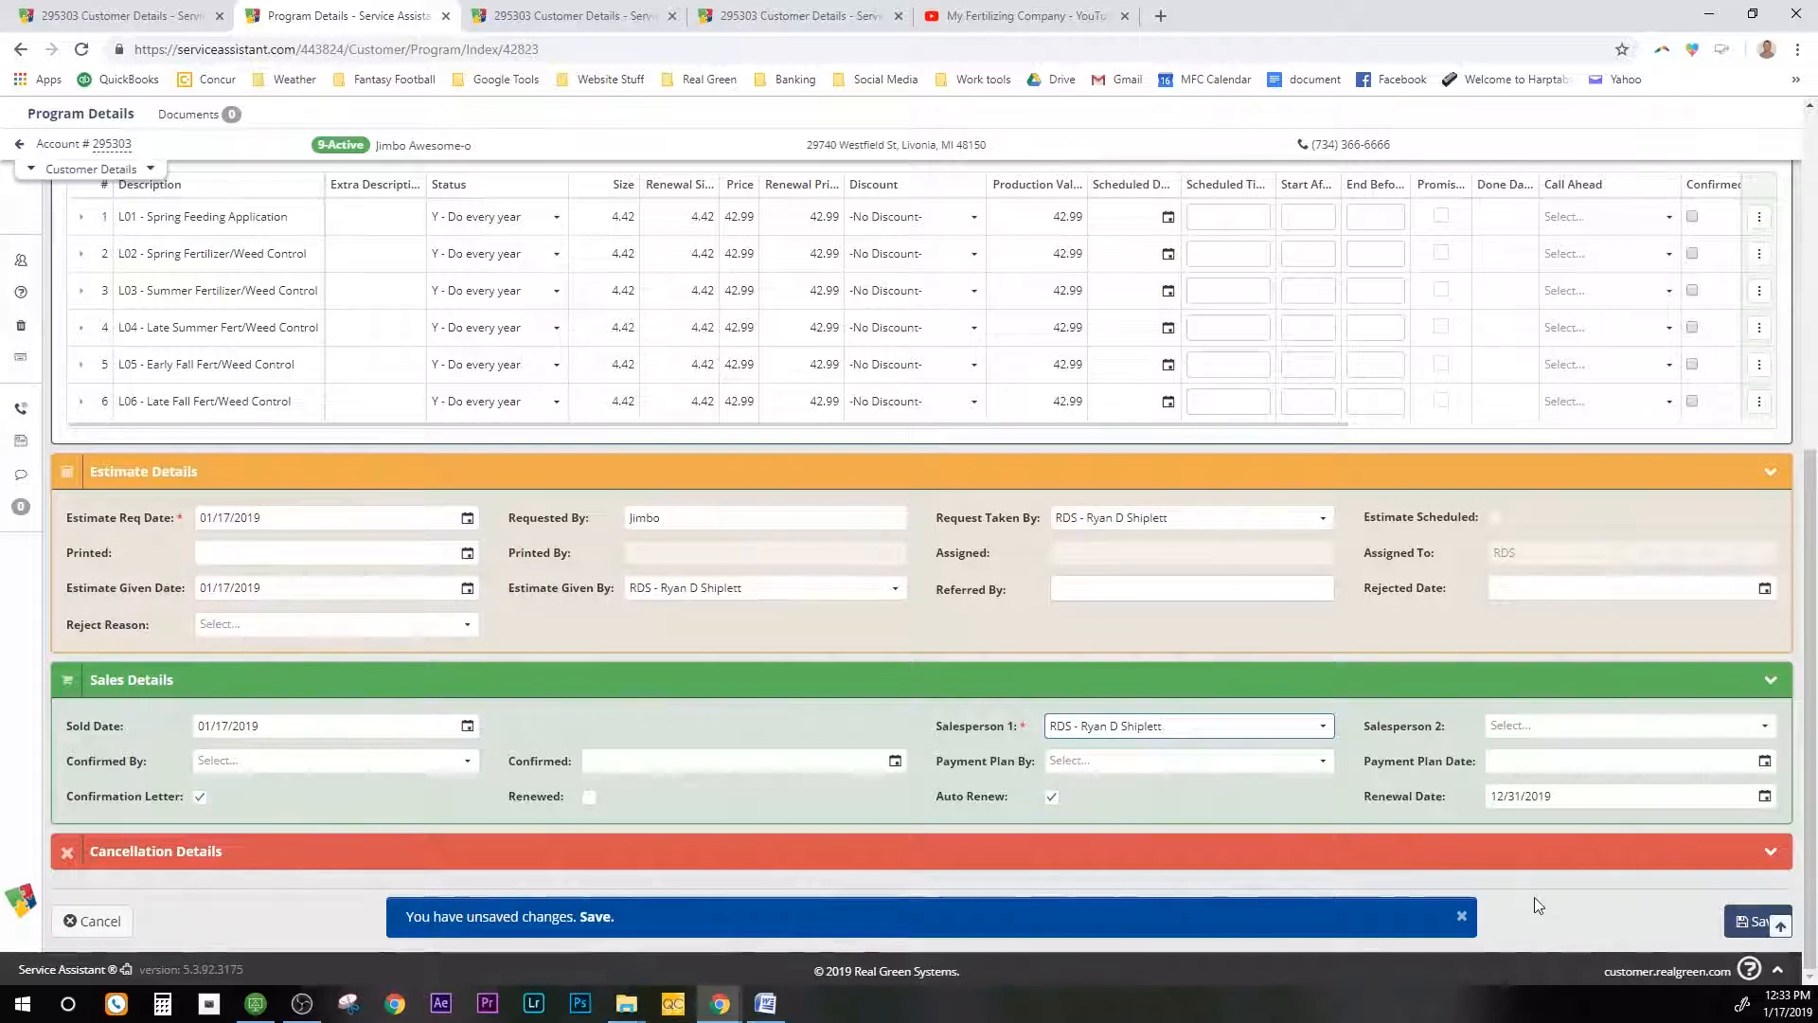
click(1739, 923)
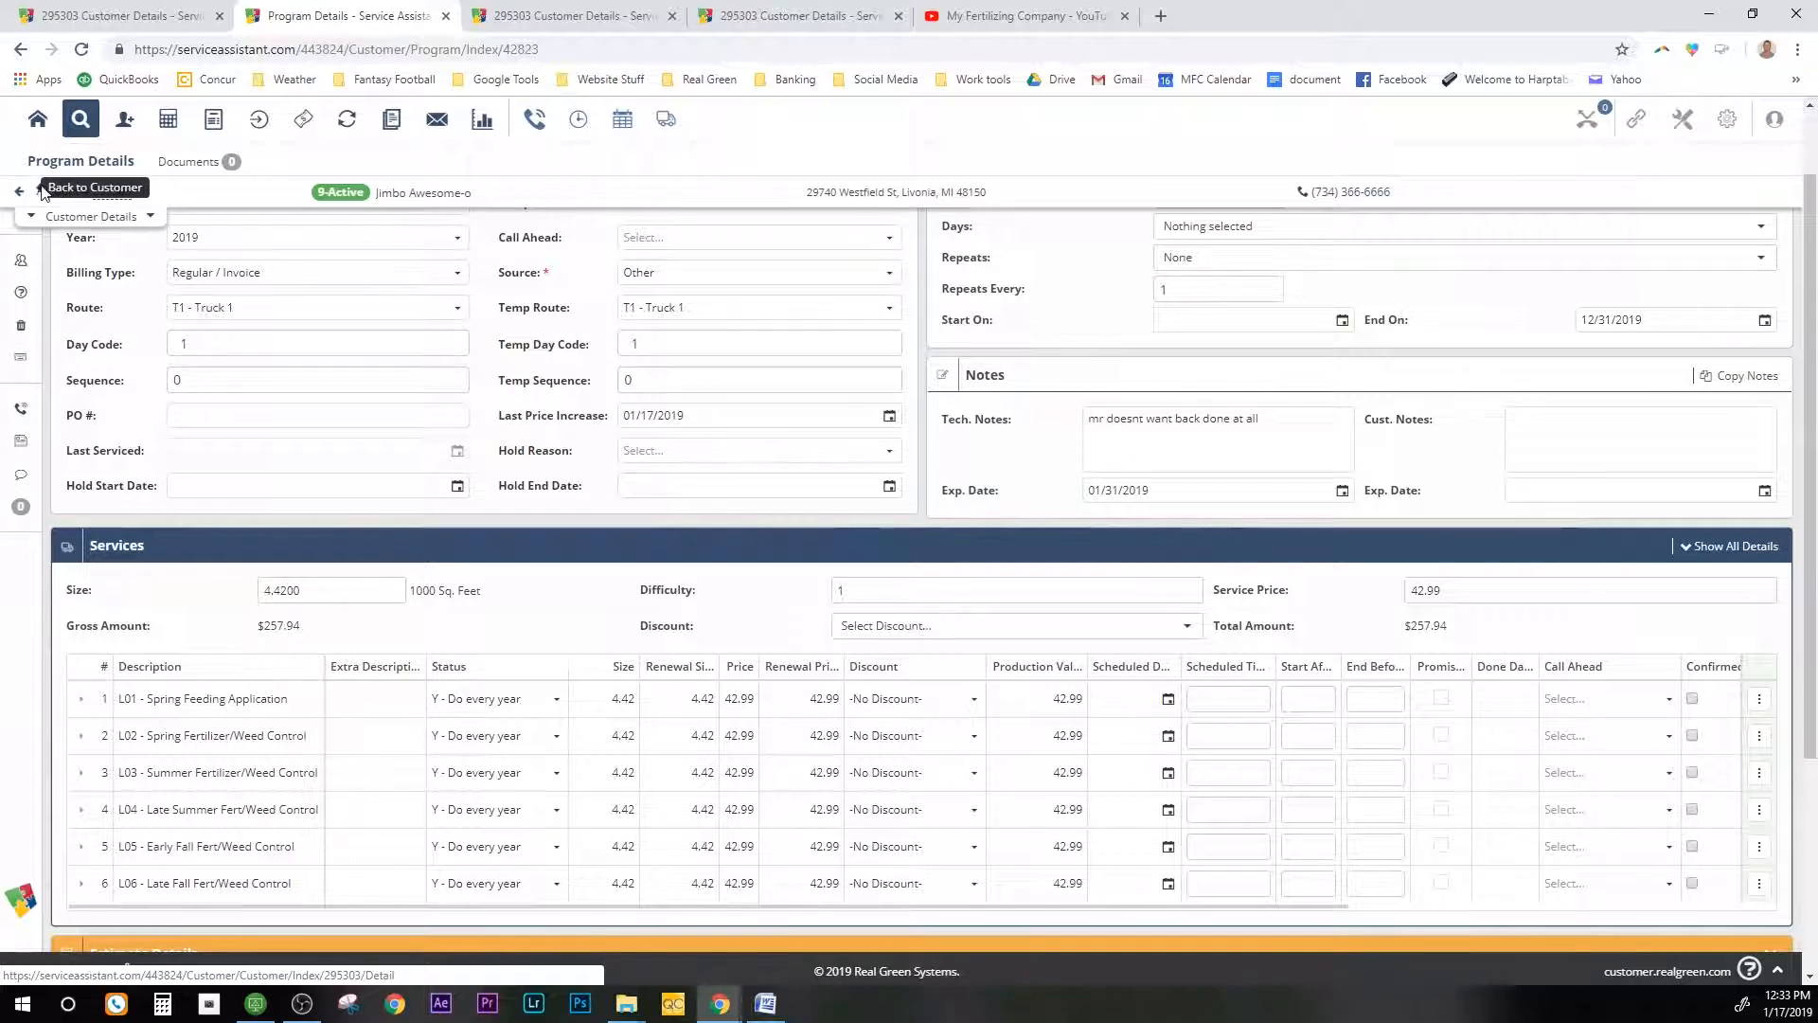
Step: Set the Dandelion Defendor (DEF) program to 9 - Active and save it without updating other programs
click(19, 191)
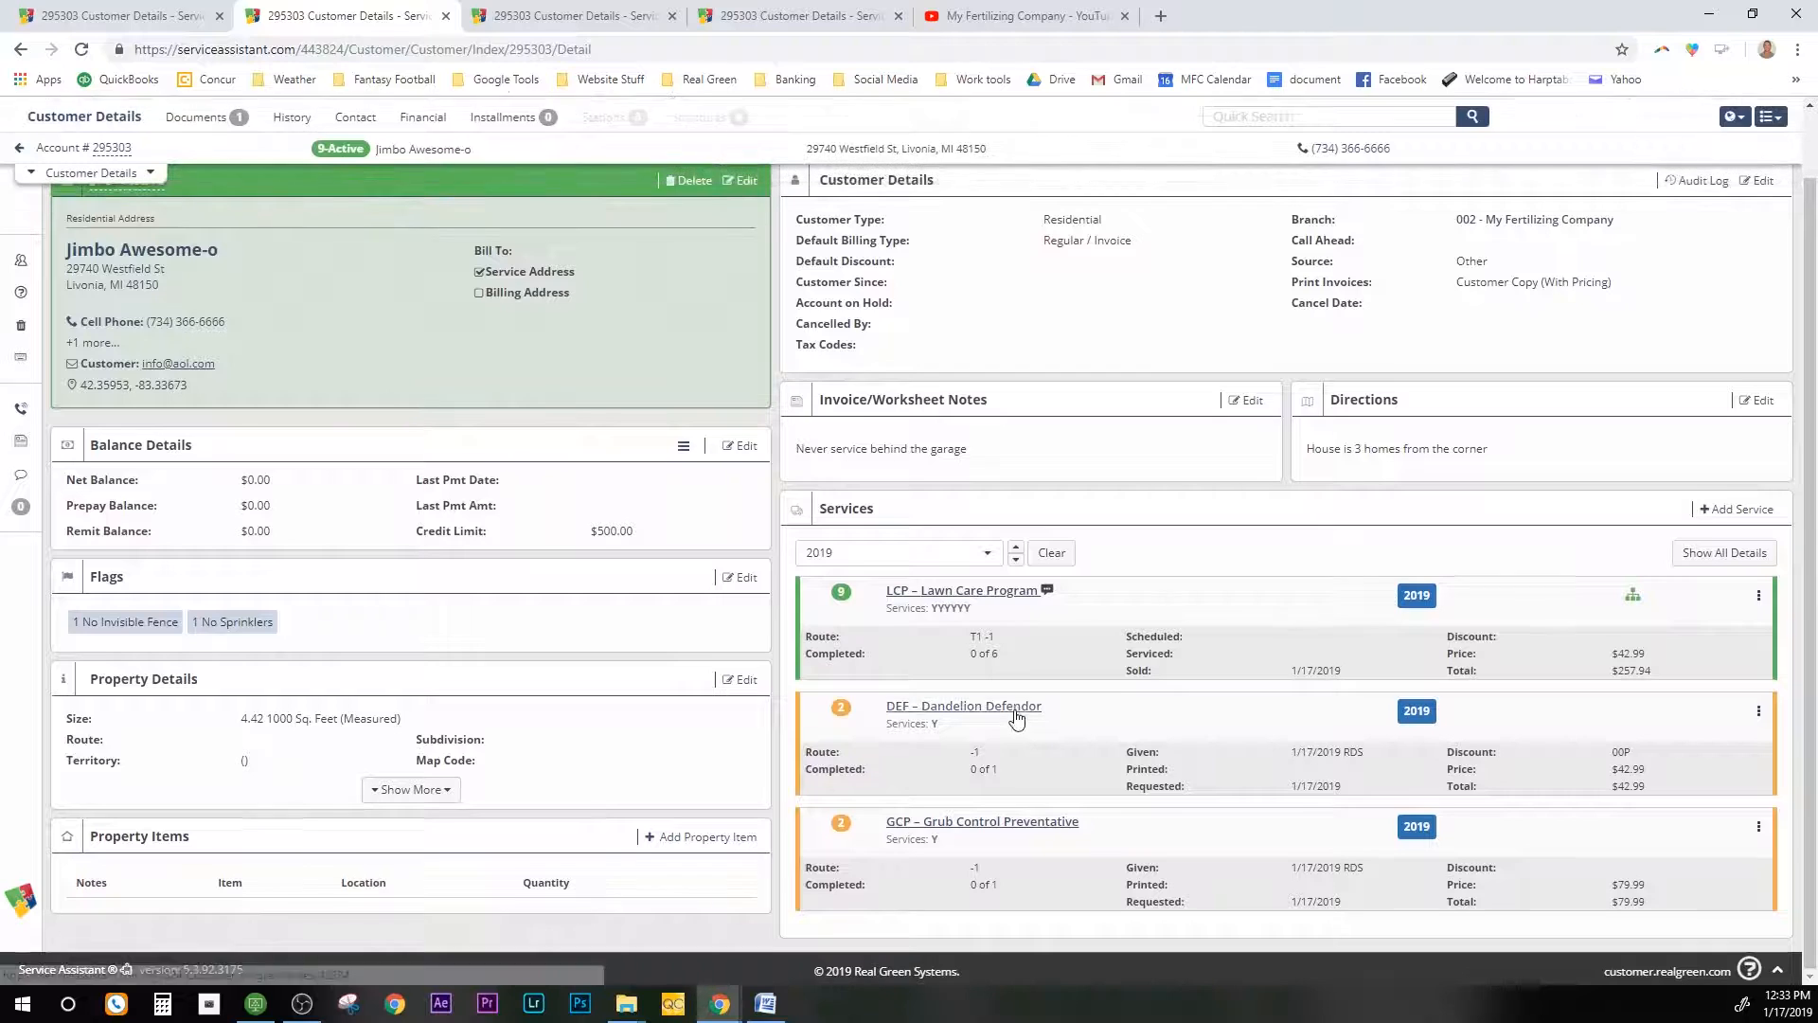
click(1016, 708)
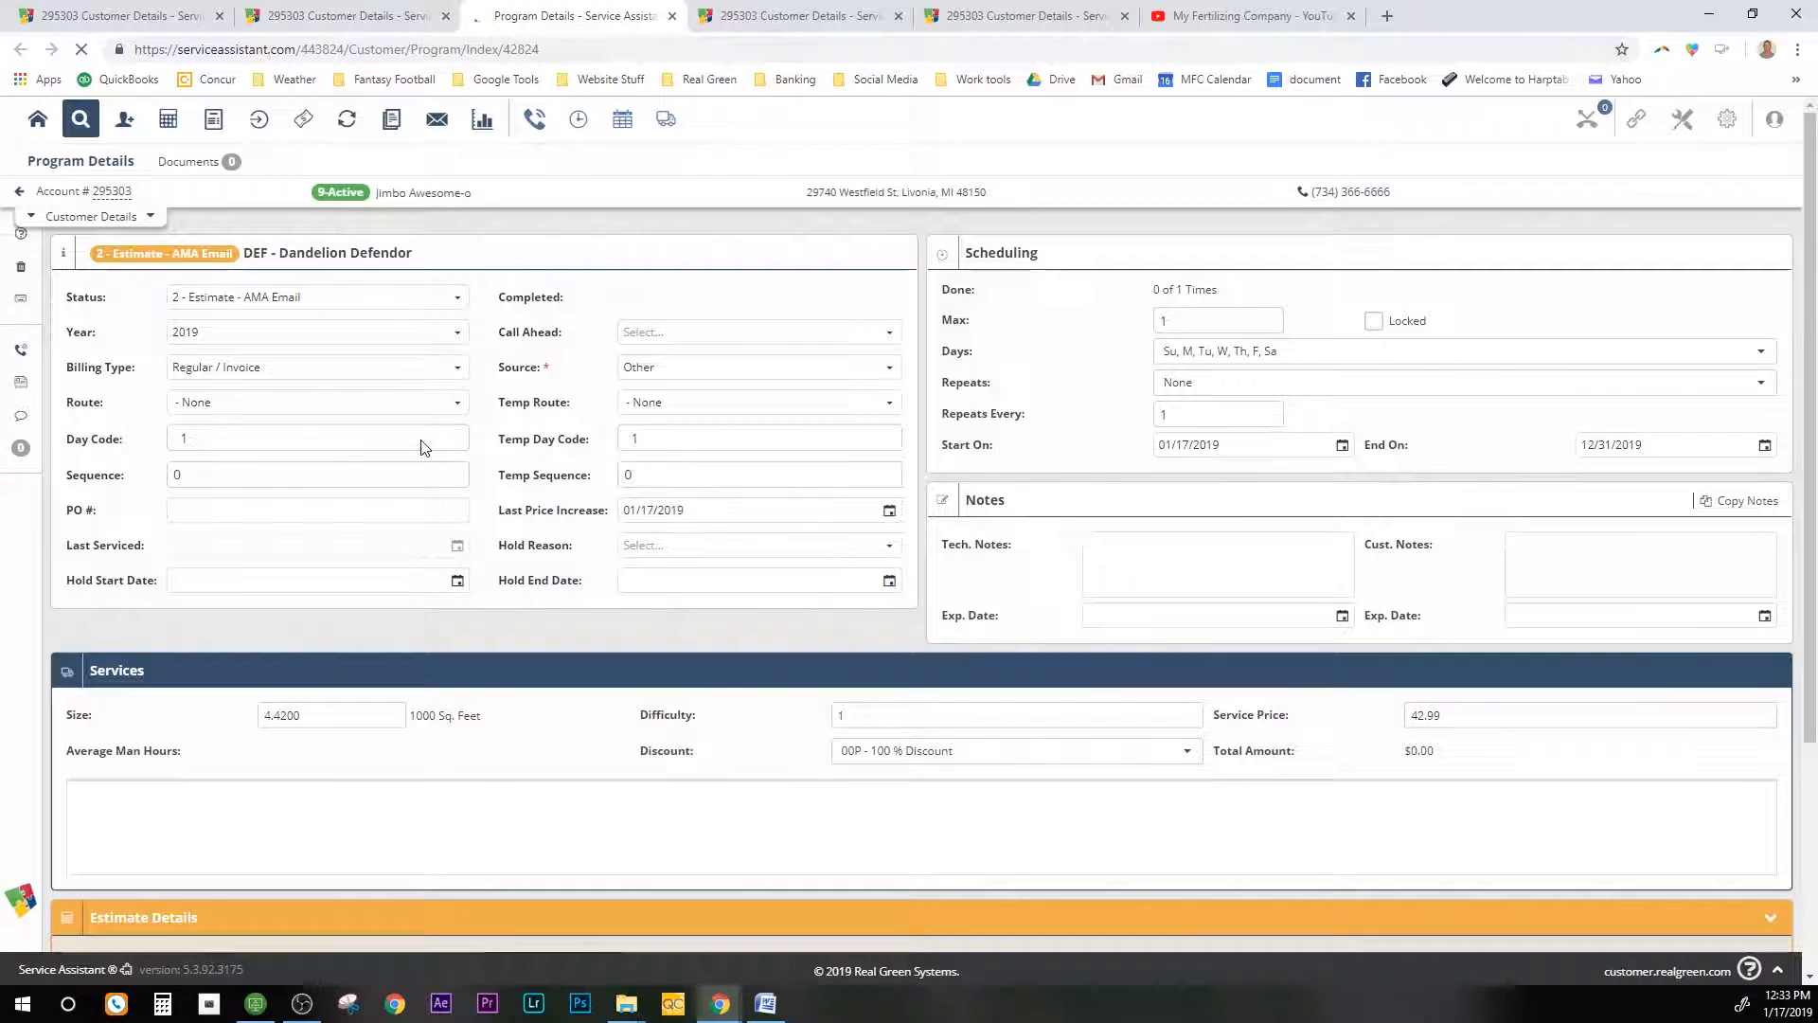
click(455, 298)
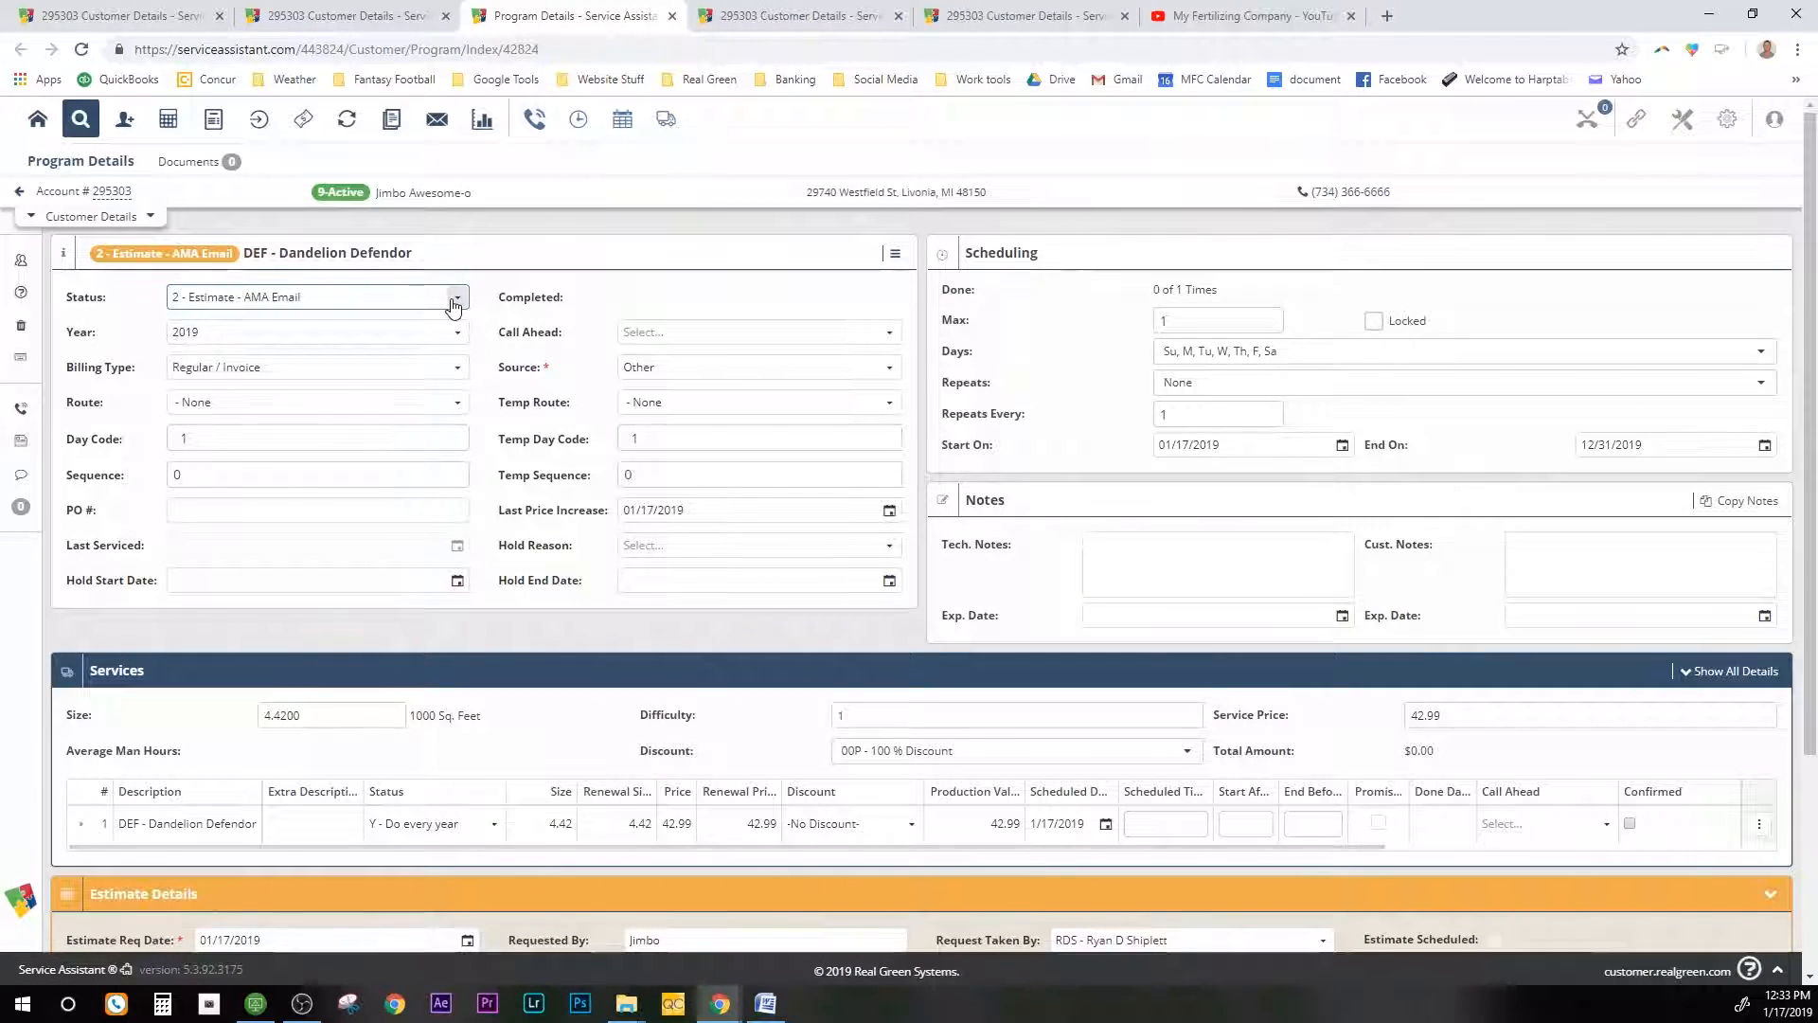
click(283, 489)
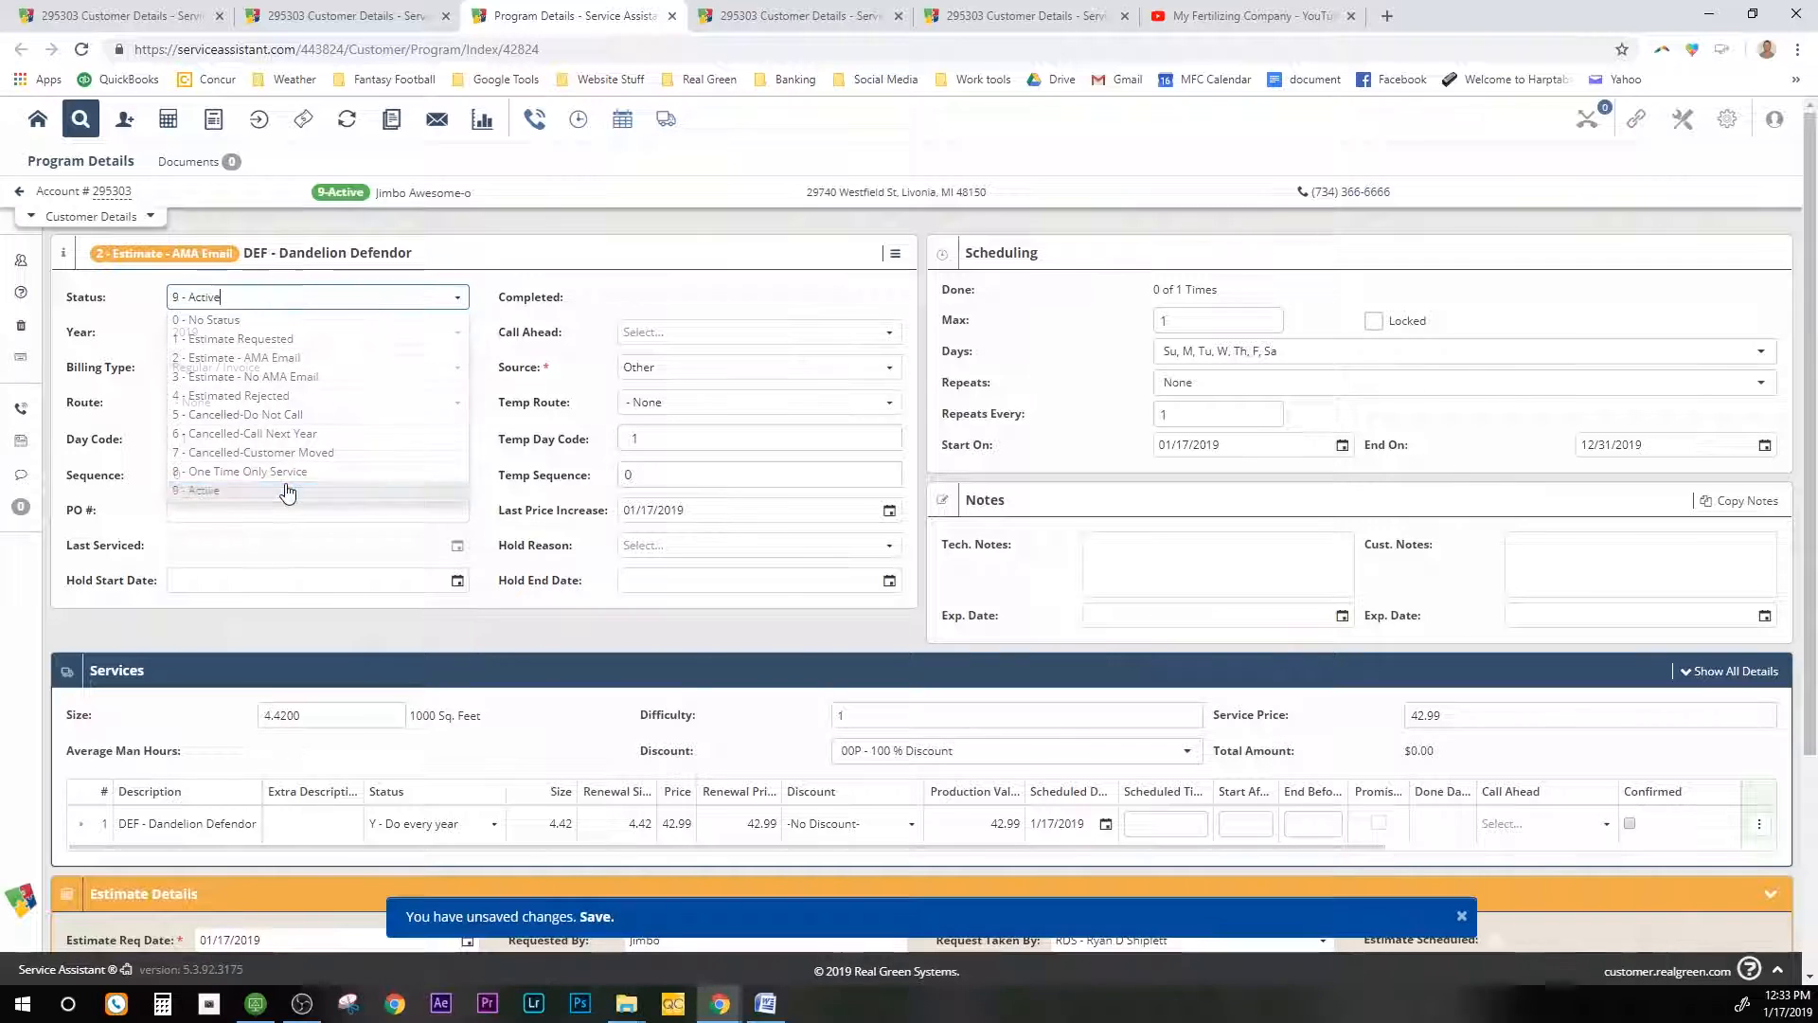
scroll(779, 499, down, 4)
click(1773, 806)
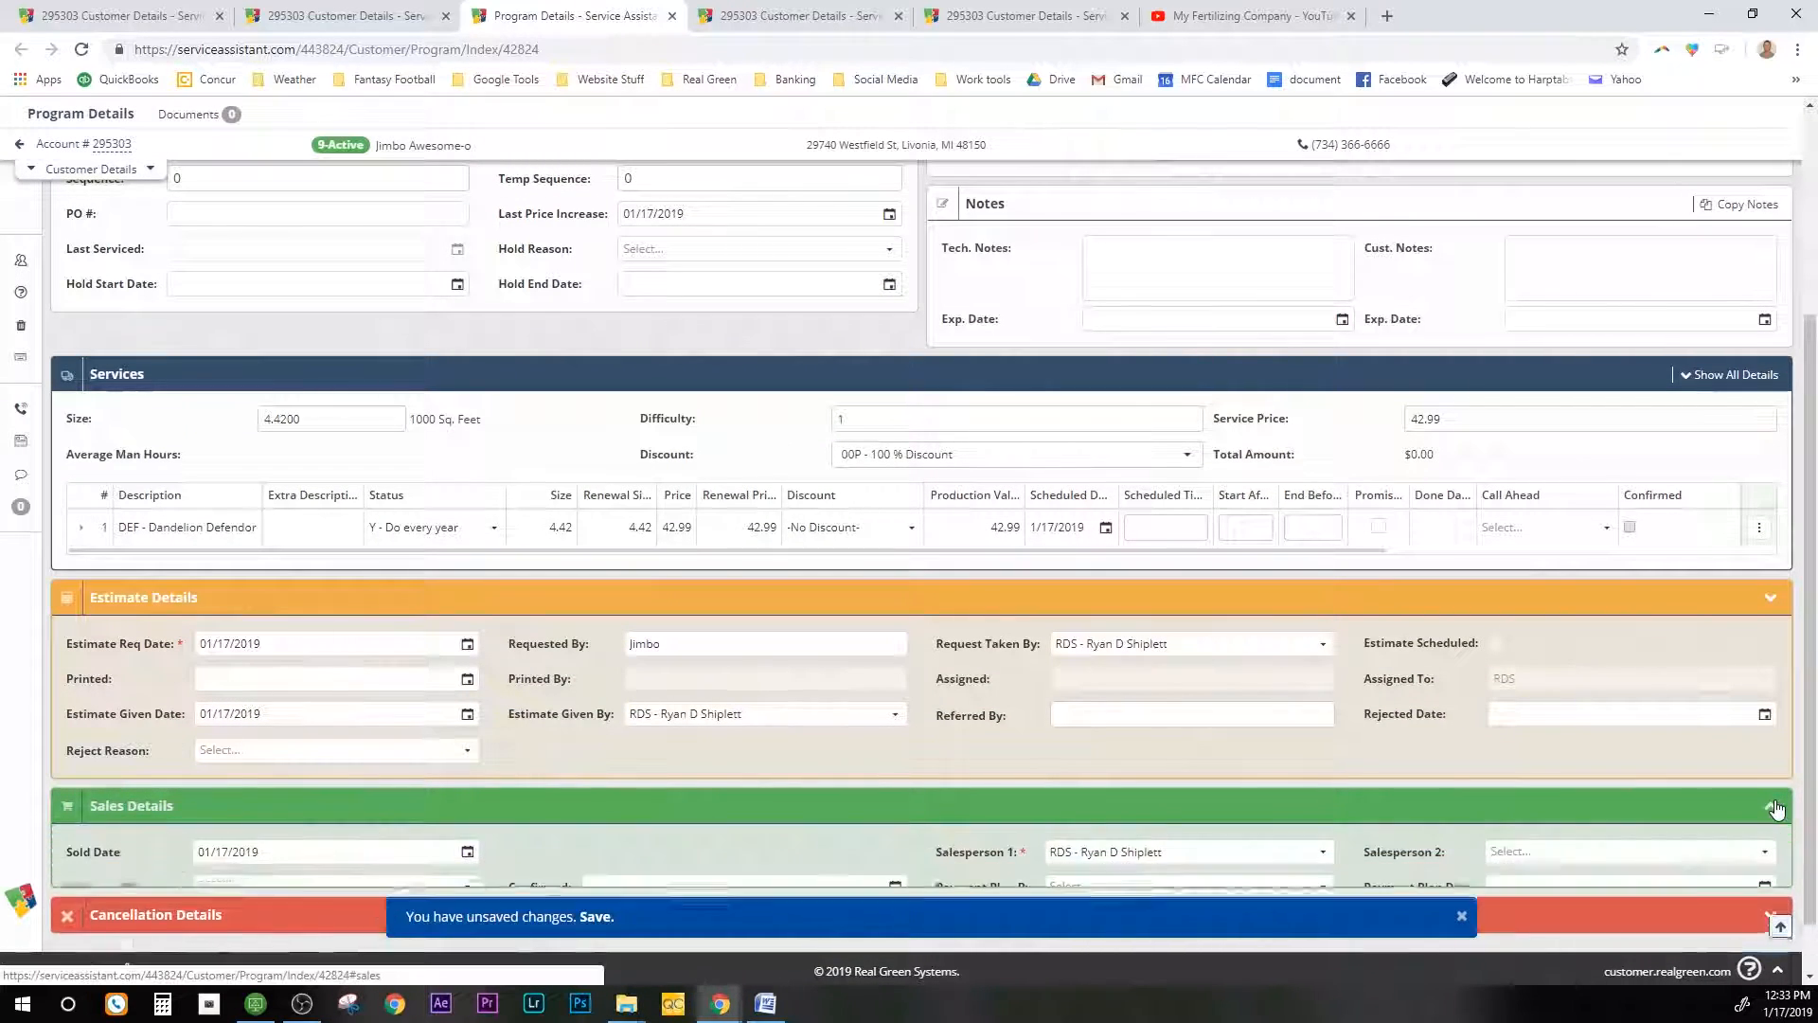
scroll(1120, 765, down, 1)
scroll(1120, 765, down, 1)
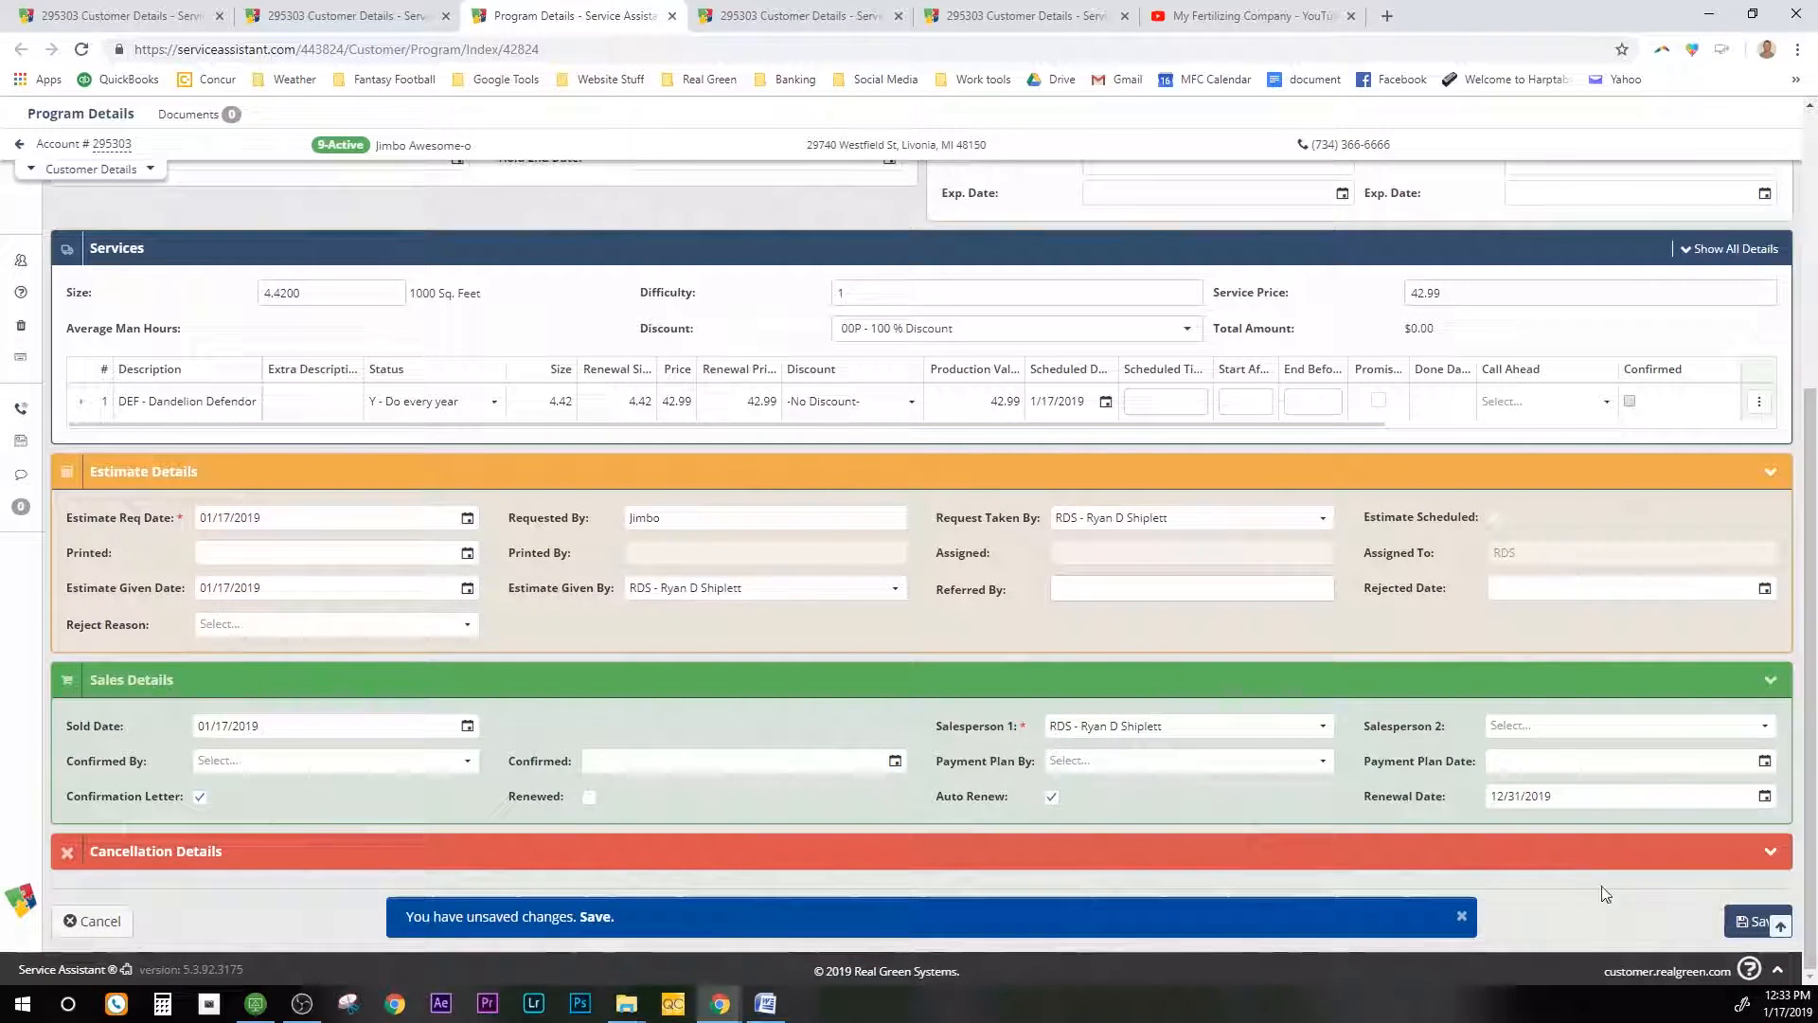
click(1733, 926)
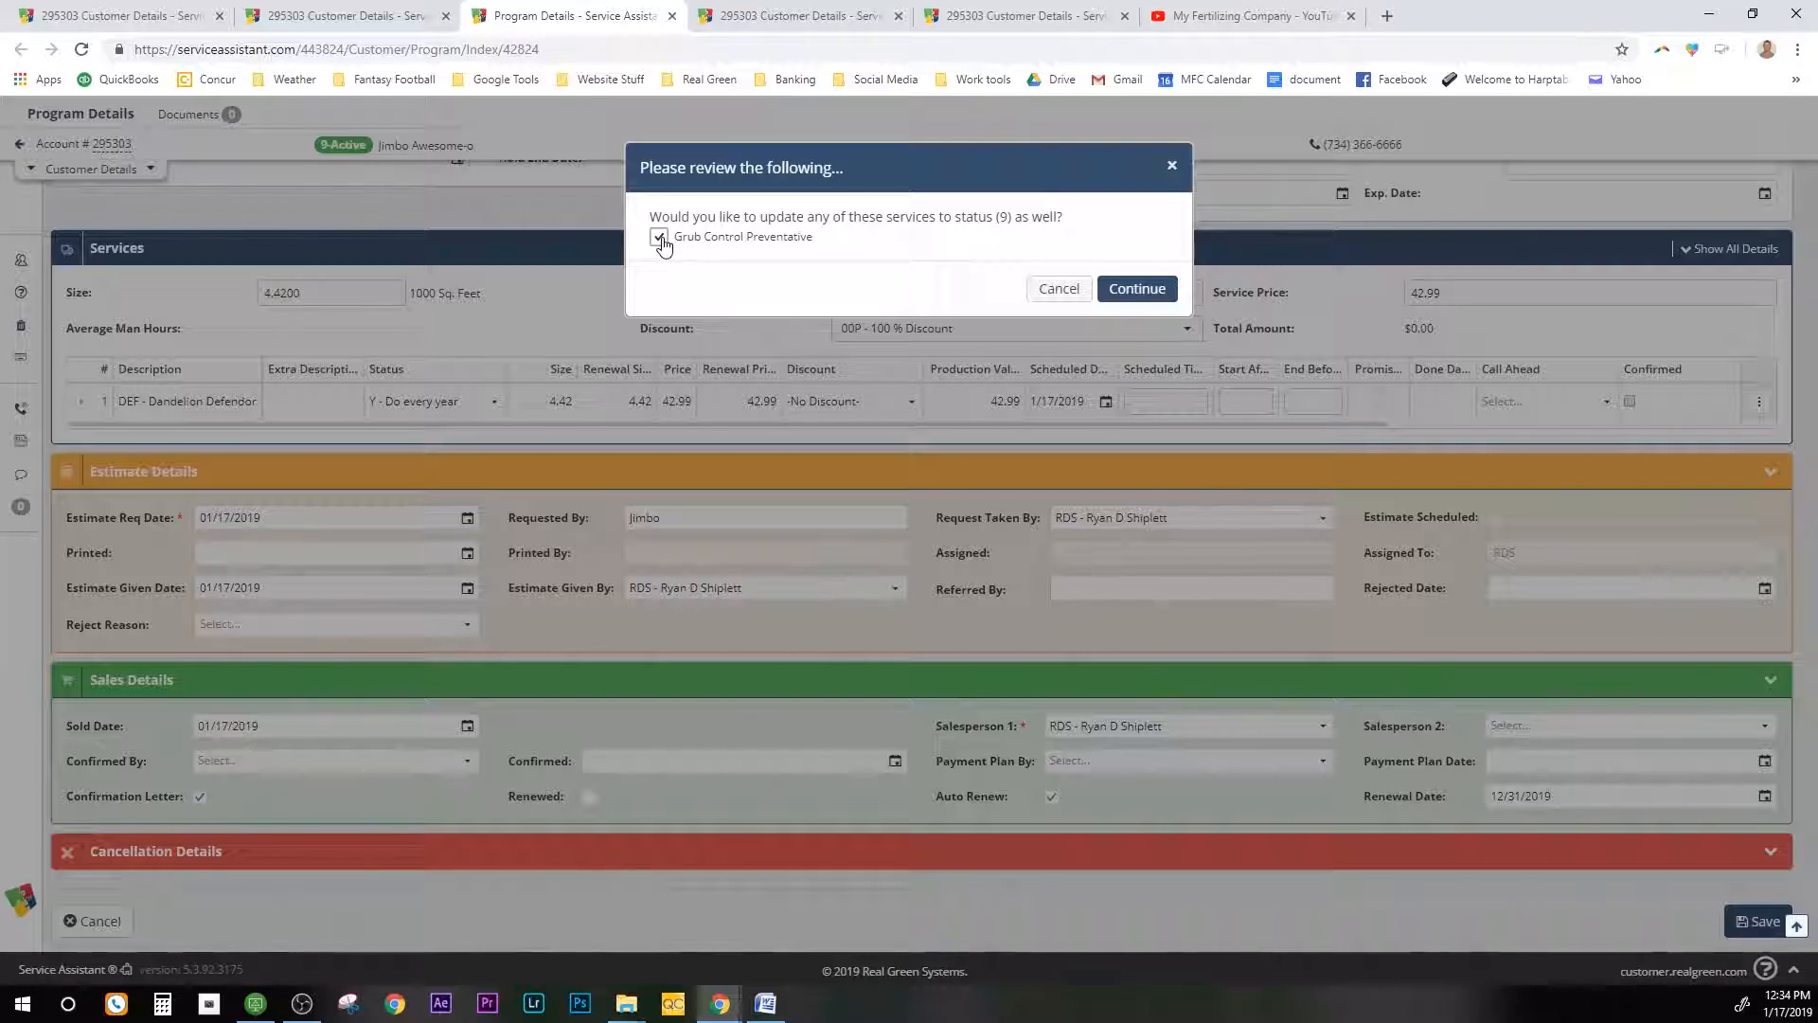
click(1131, 290)
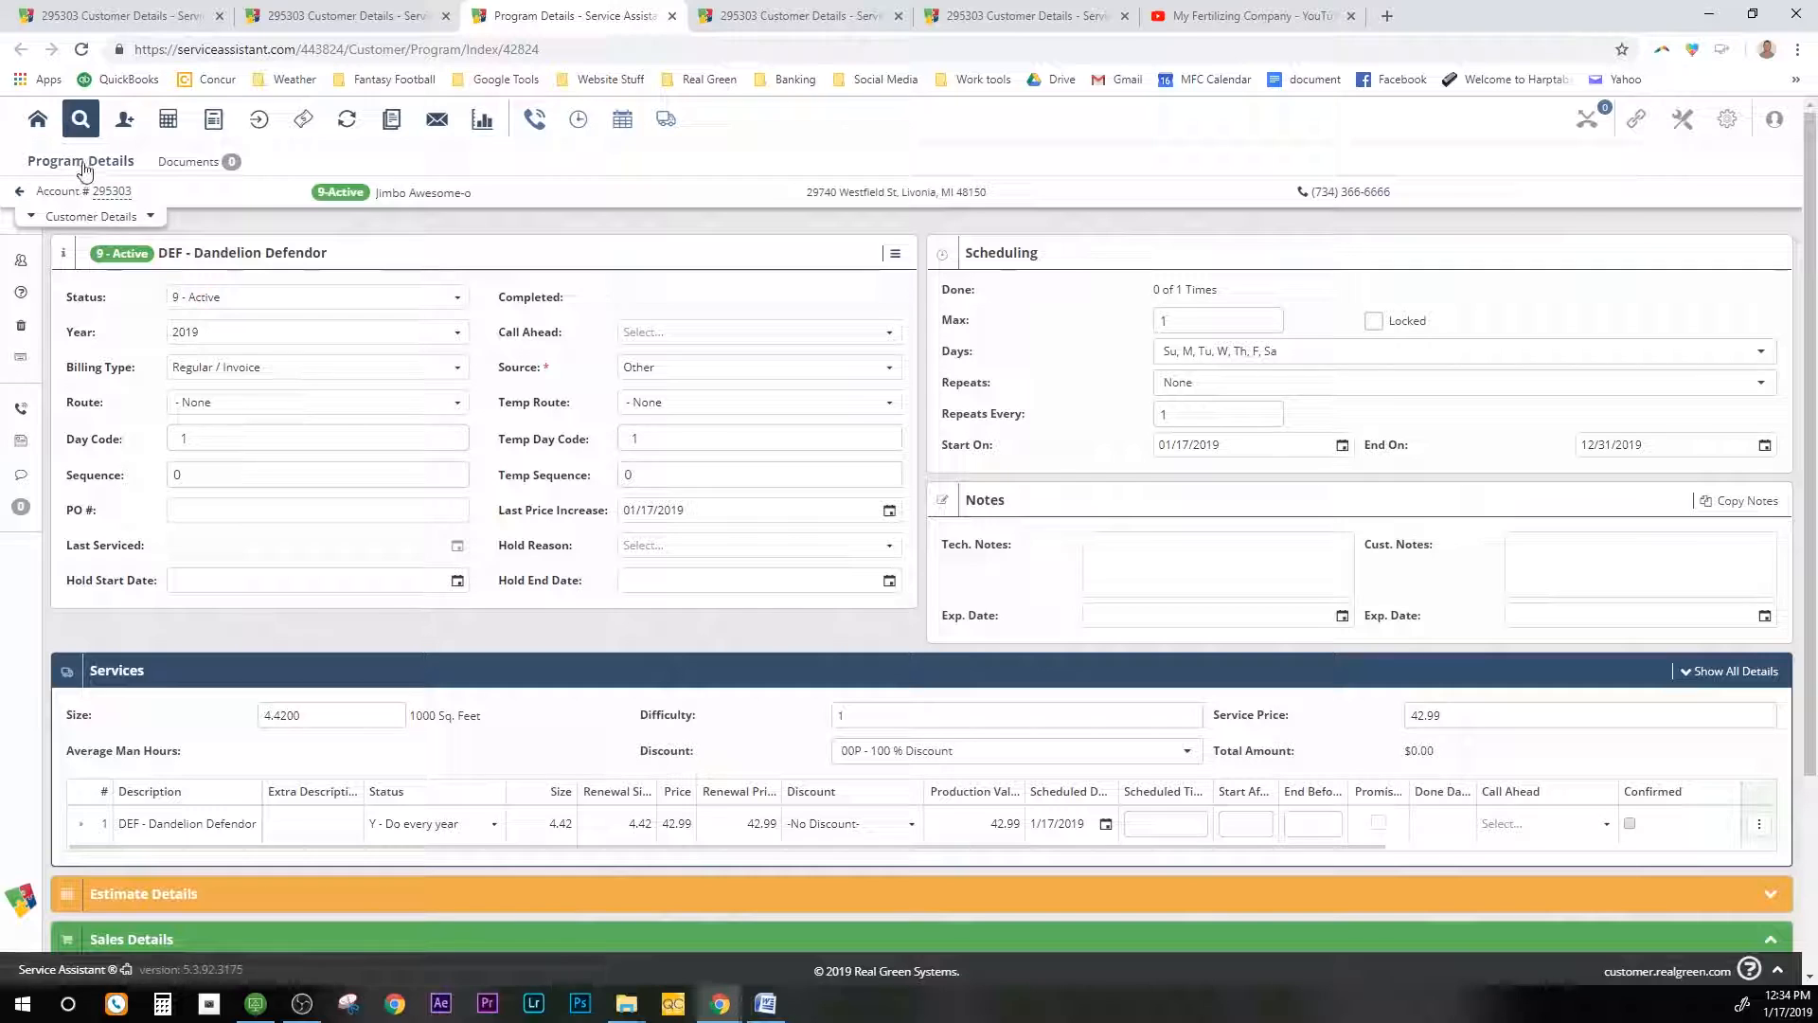
Step: Set the Grub Control Preventative (GCP) program to 9 - Active, save it, and return to the customer overview
click(17, 195)
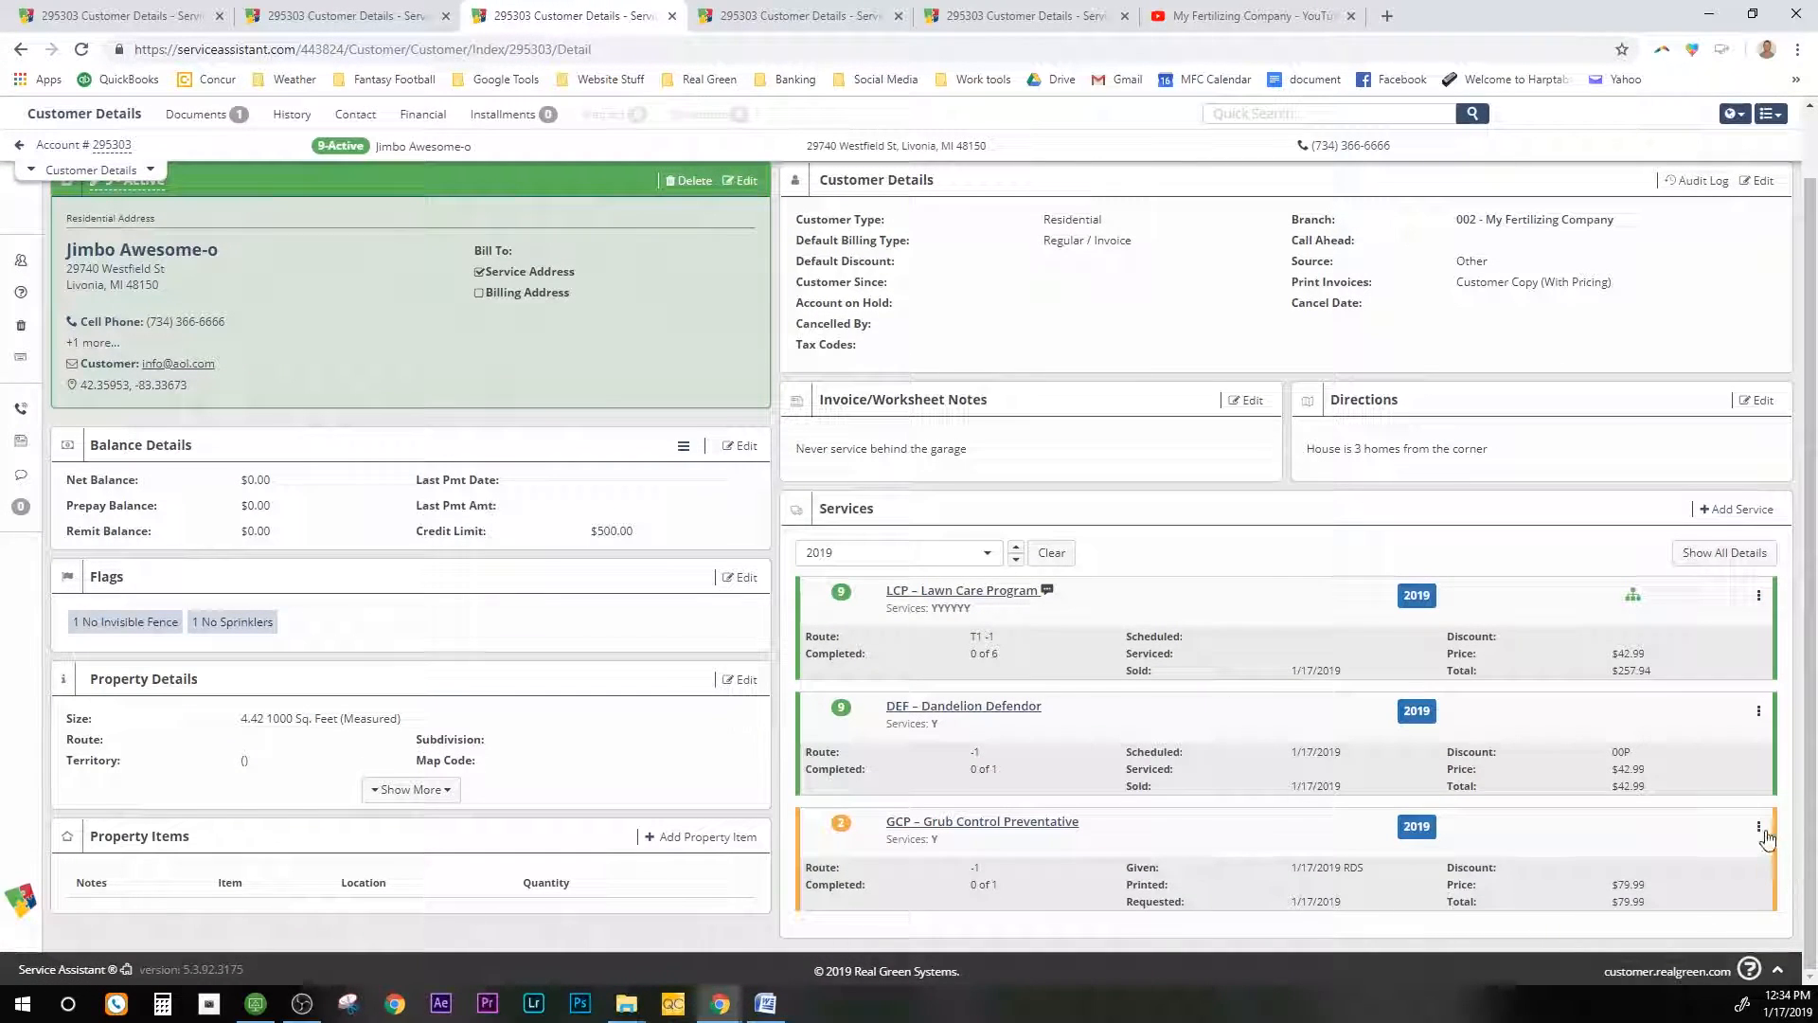
click(1054, 824)
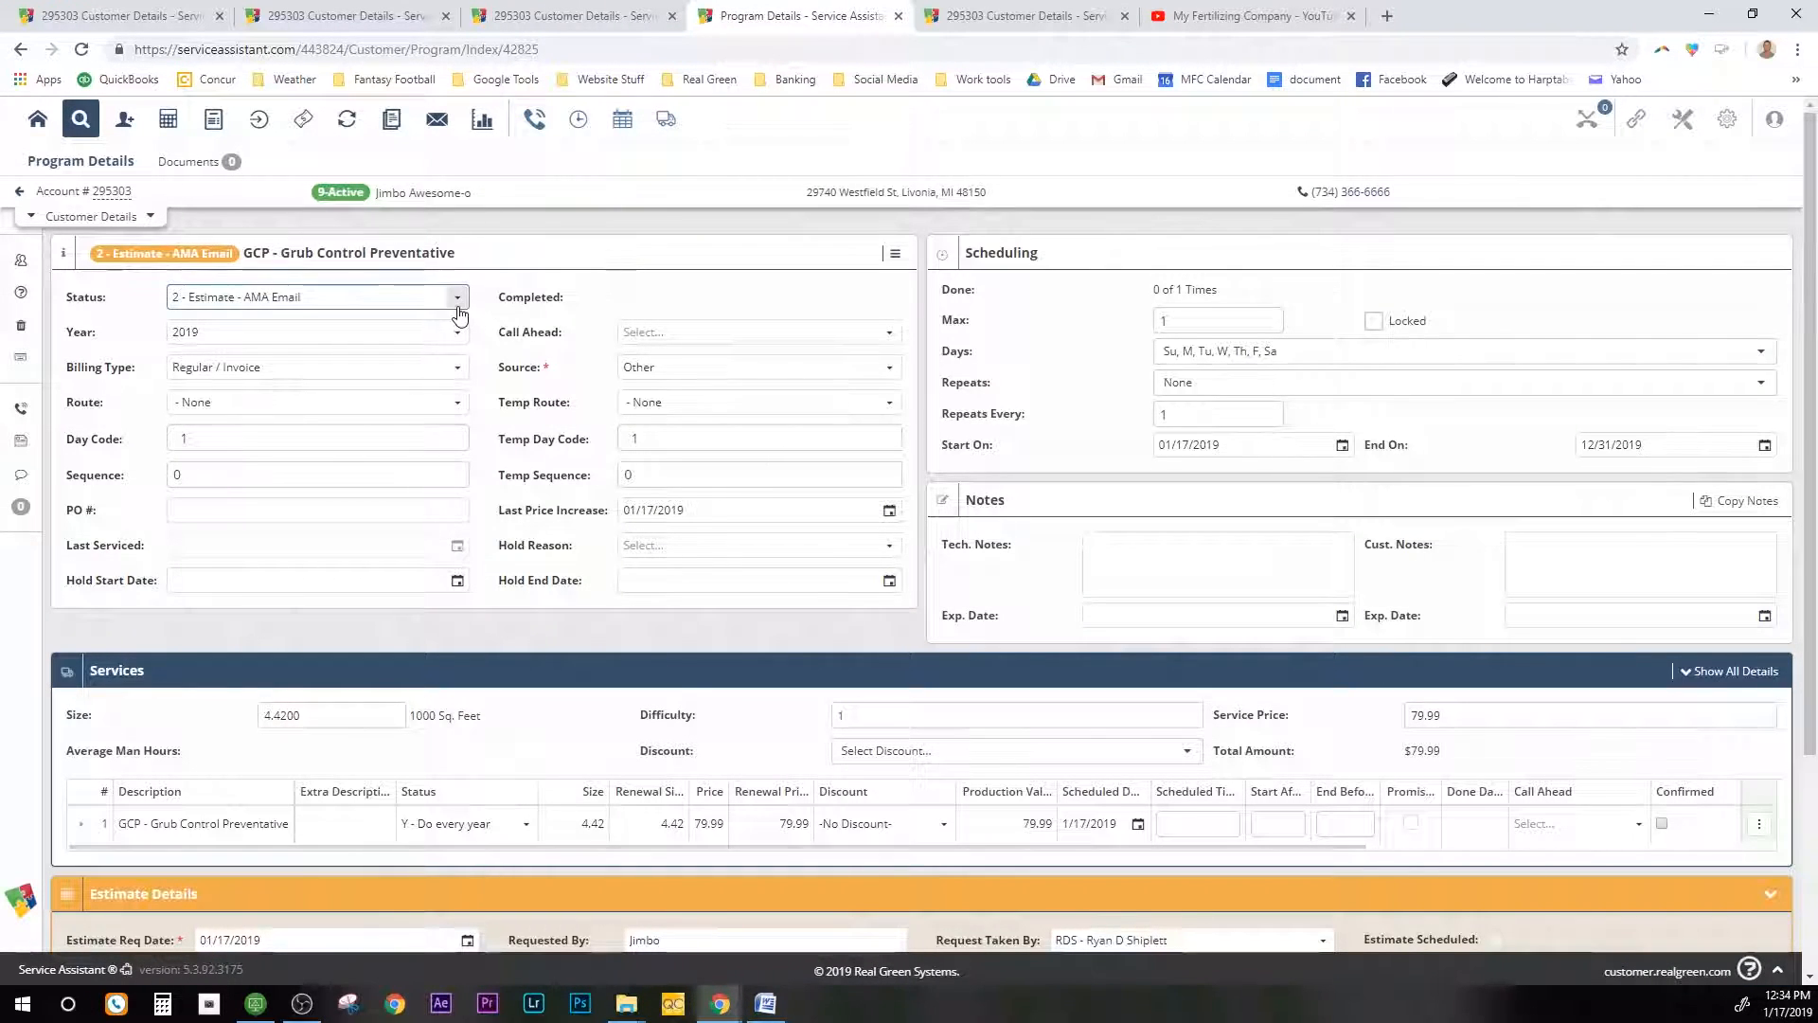
click(456, 297)
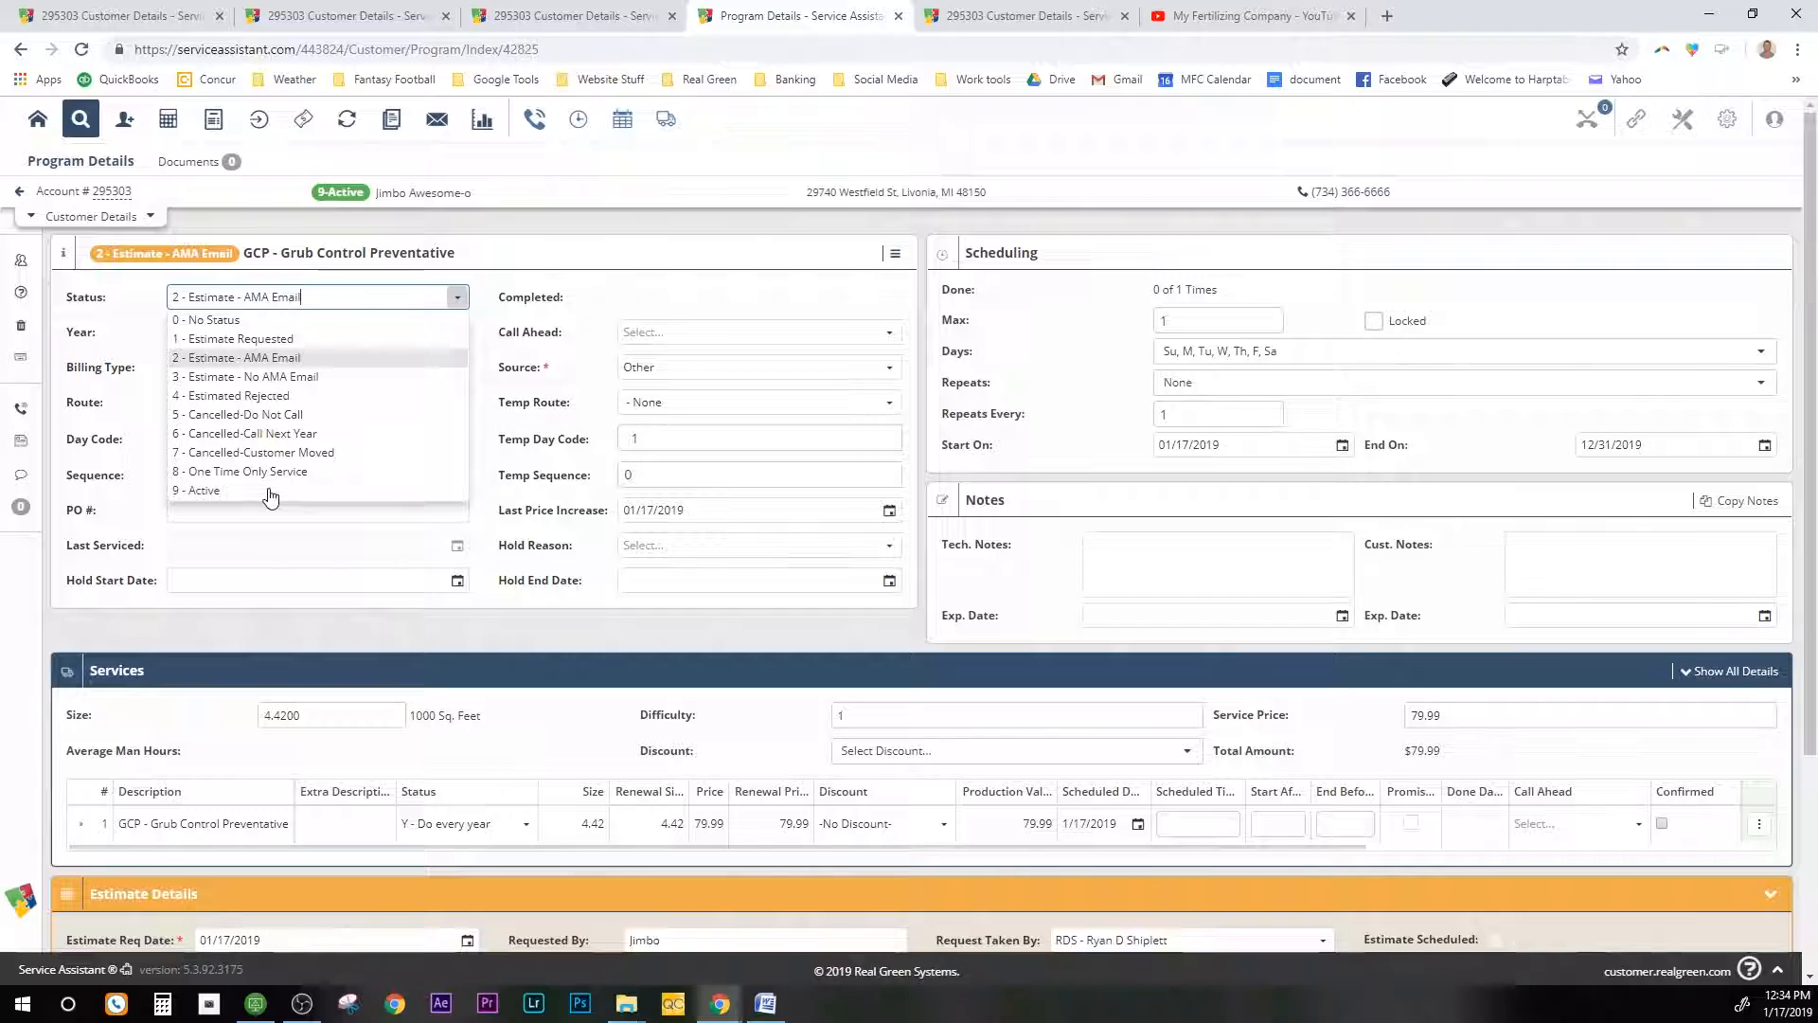
click(270, 490)
scroll(933, 521, down, 1)
scroll(933, 521, down, 3)
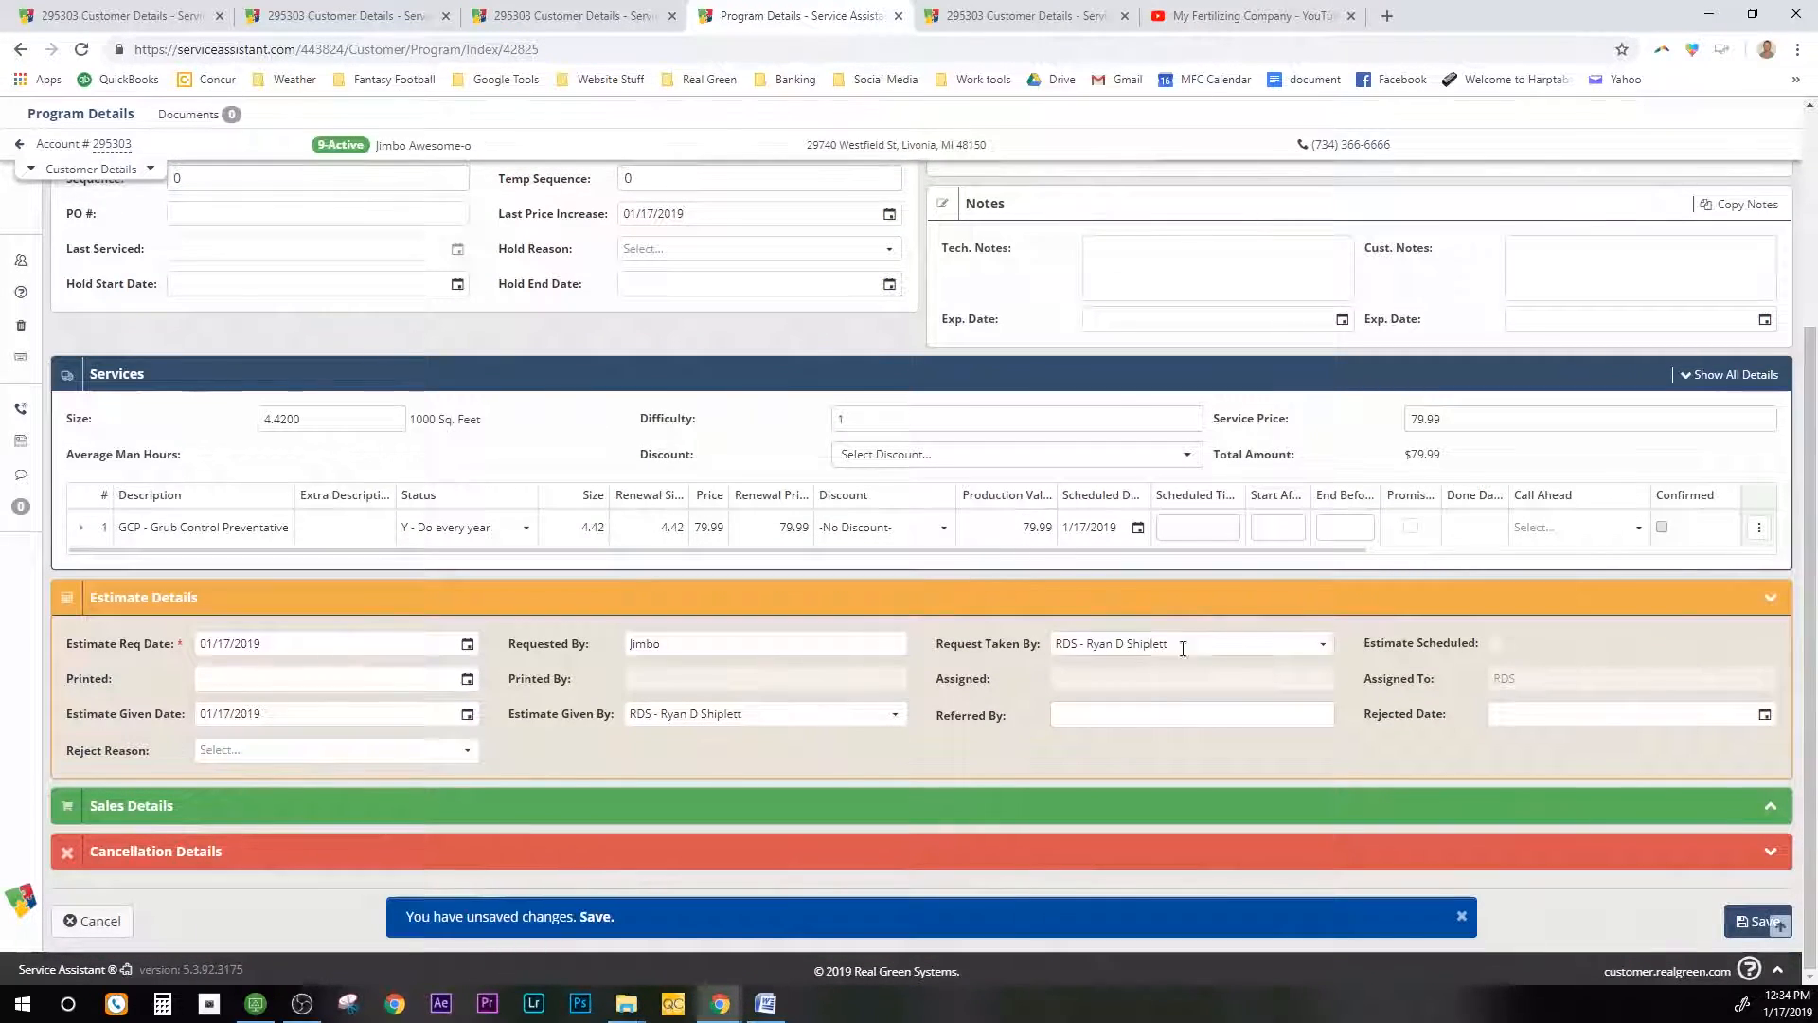
click(1306, 807)
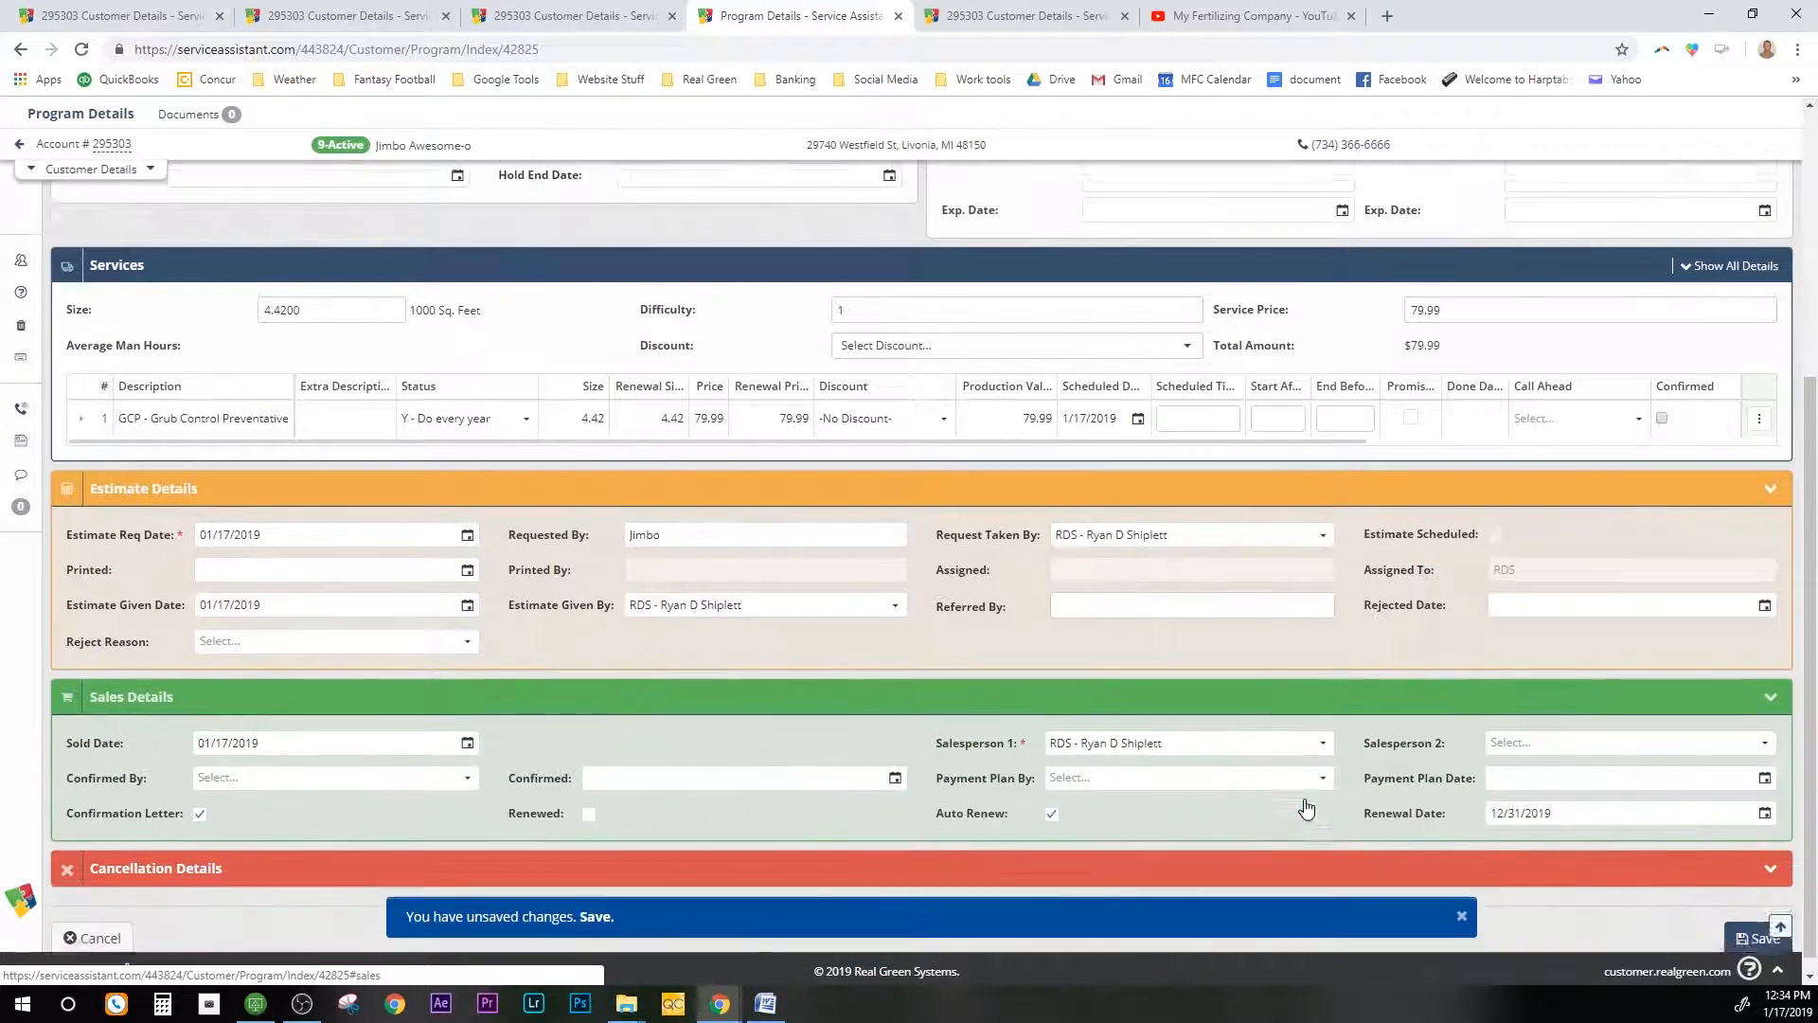
click(1749, 923)
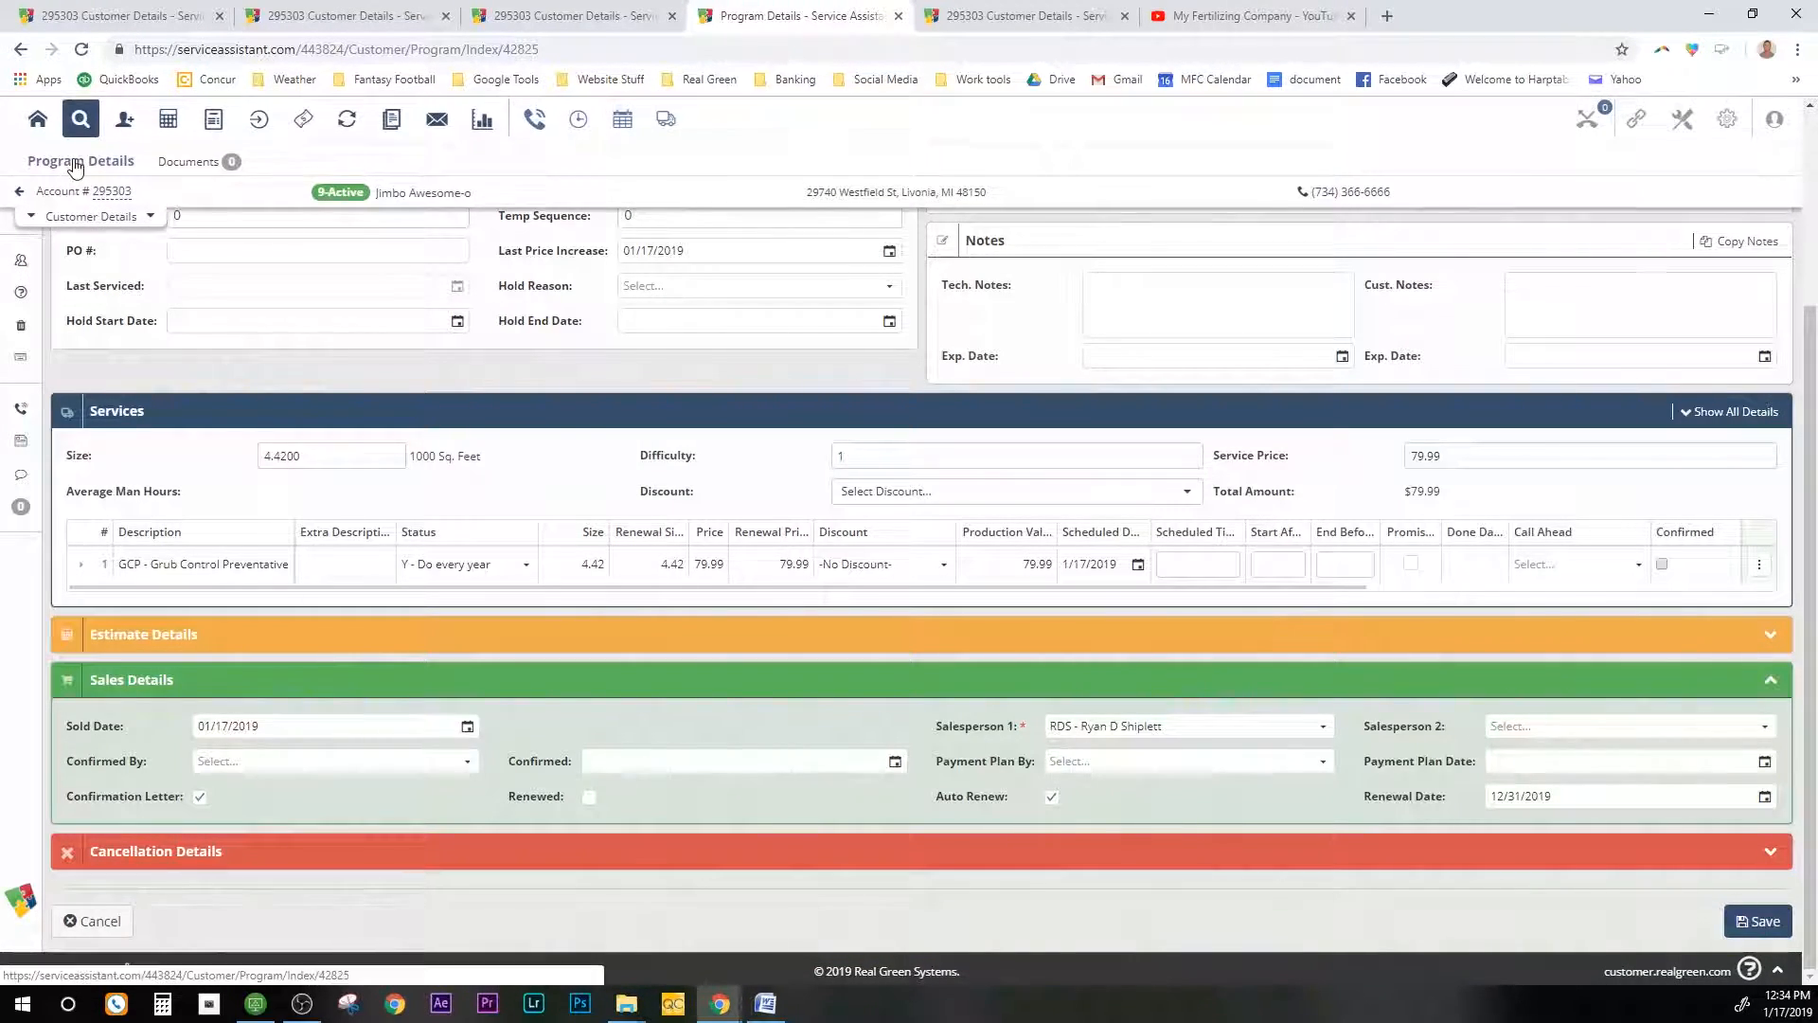
click(75, 167)
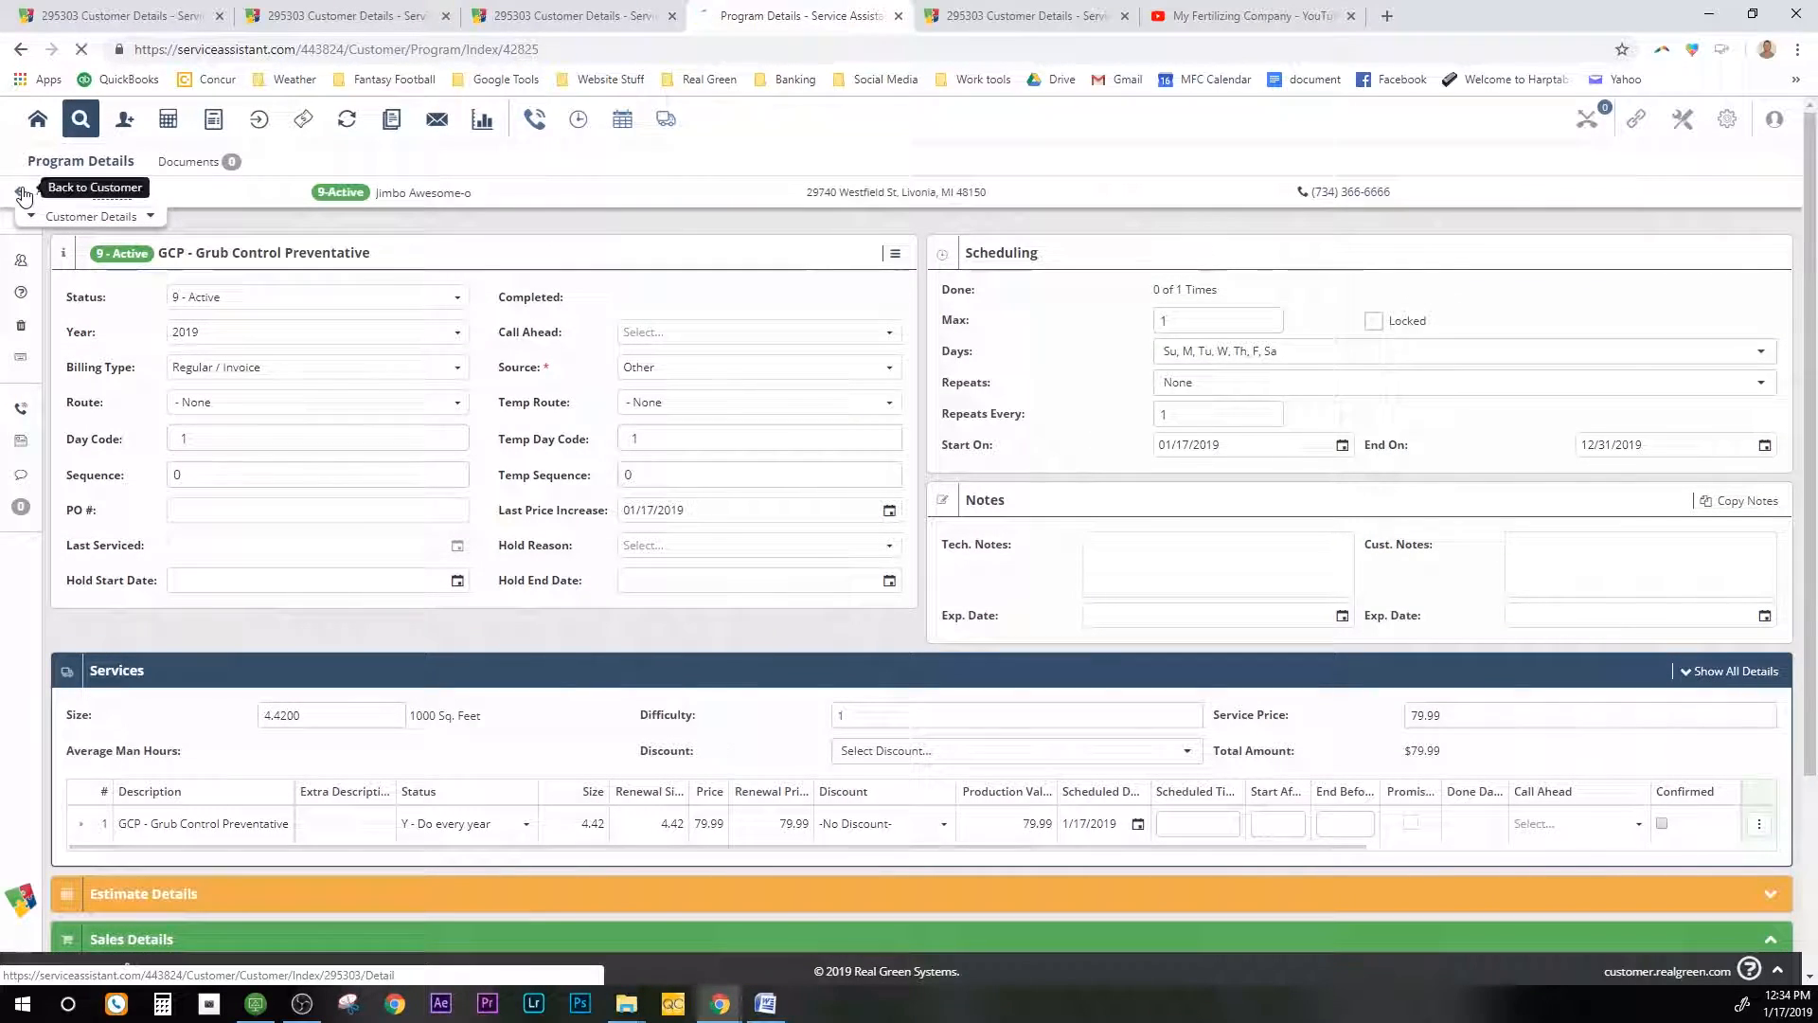
click(23, 192)
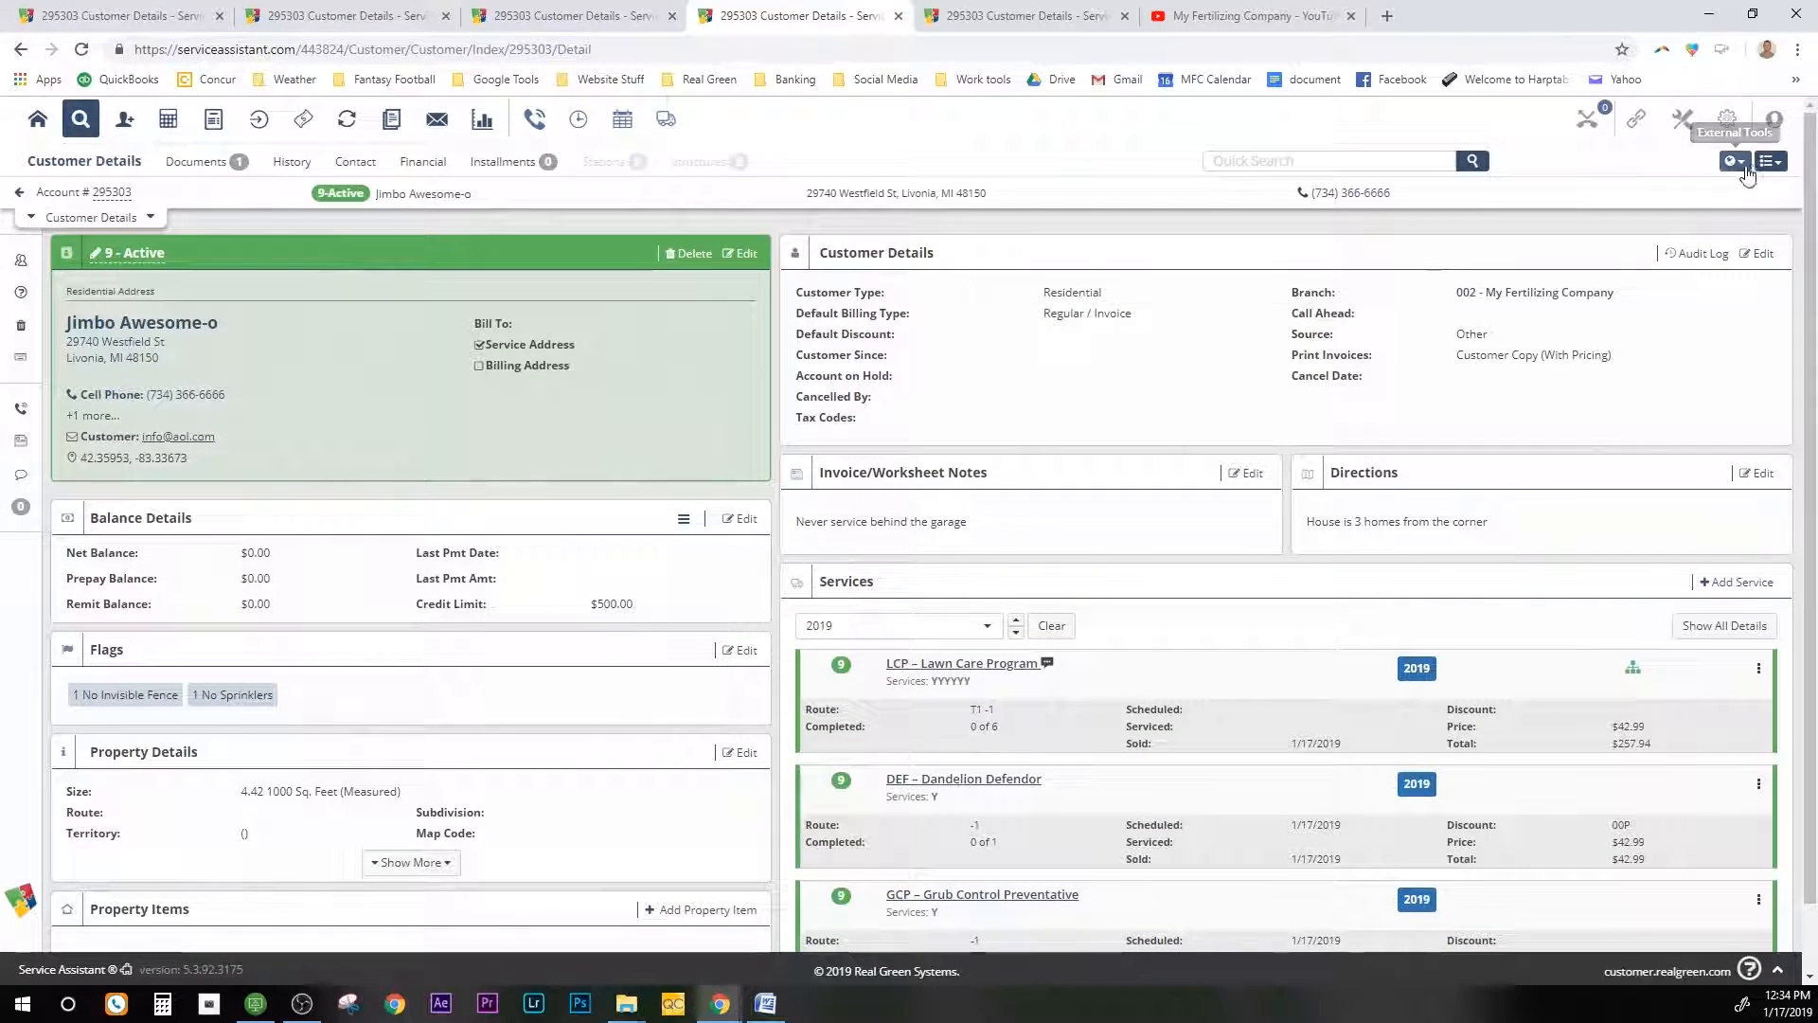
Step: In the Prepay Calculator, apply P05 — 5% Prepay Discount to all services for a $321.03 payment
click(1771, 161)
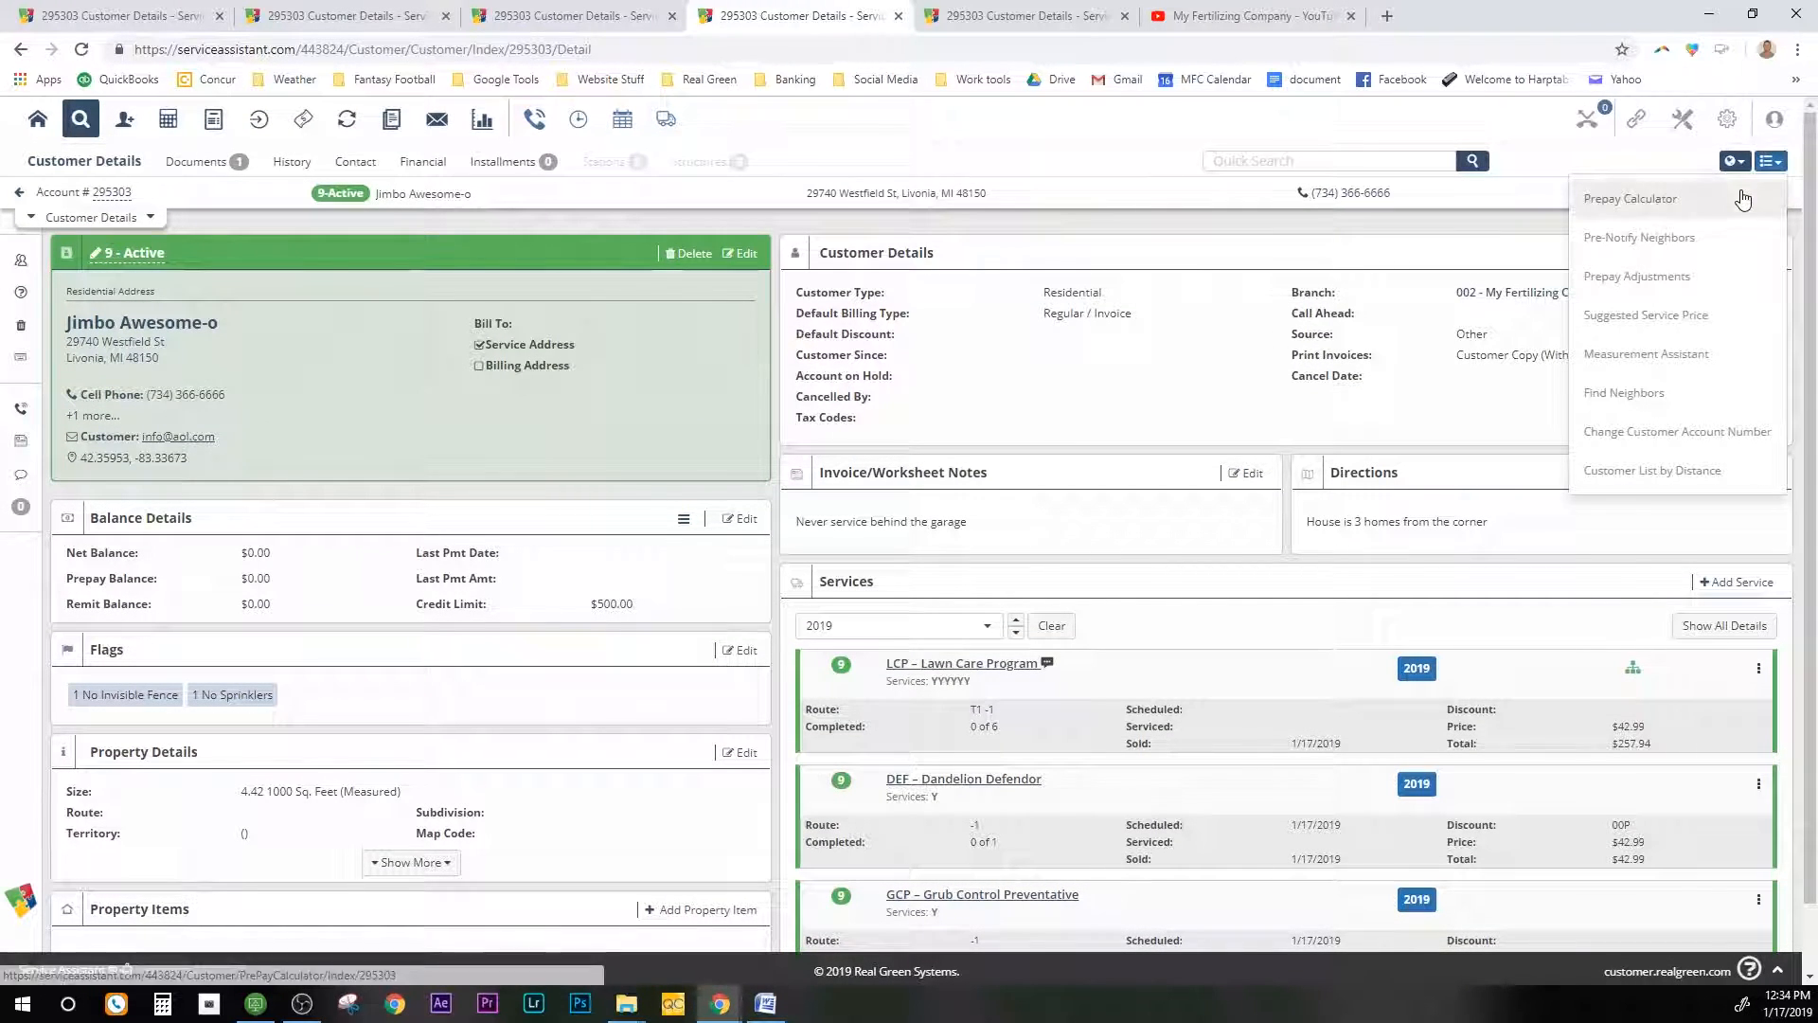
click(1743, 199)
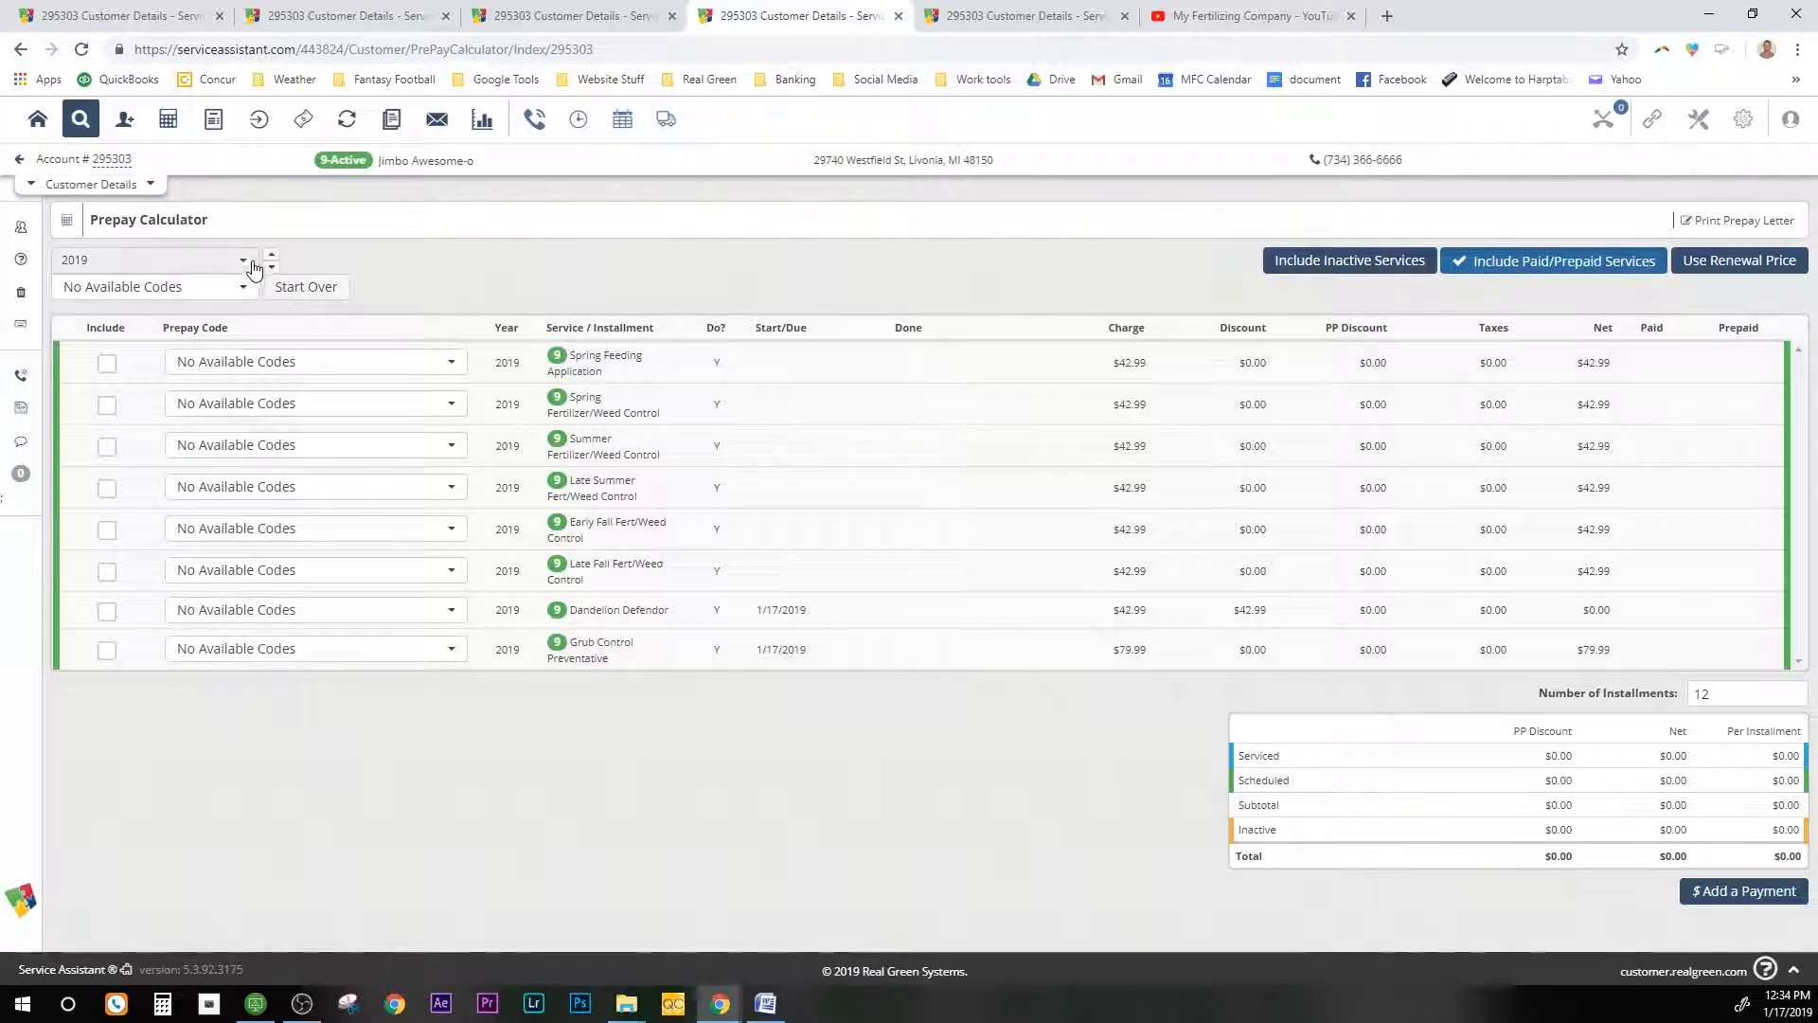
click(246, 296)
click(186, 407)
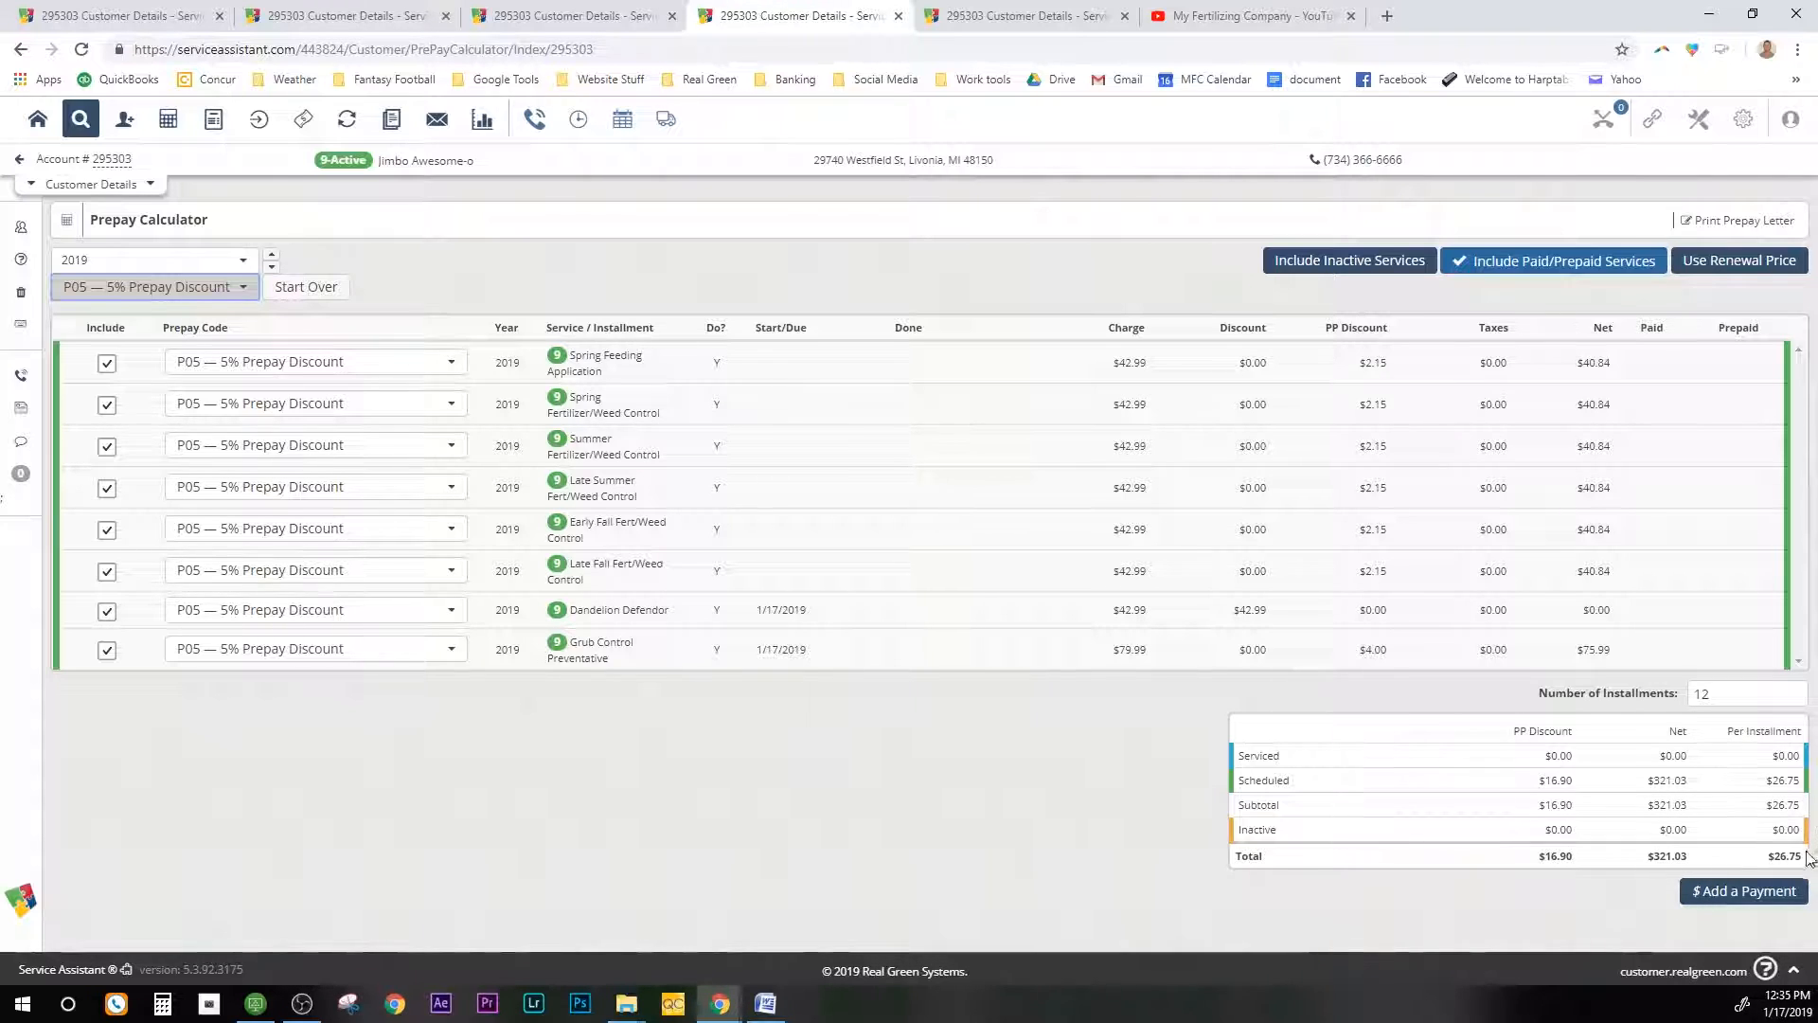
click(1764, 901)
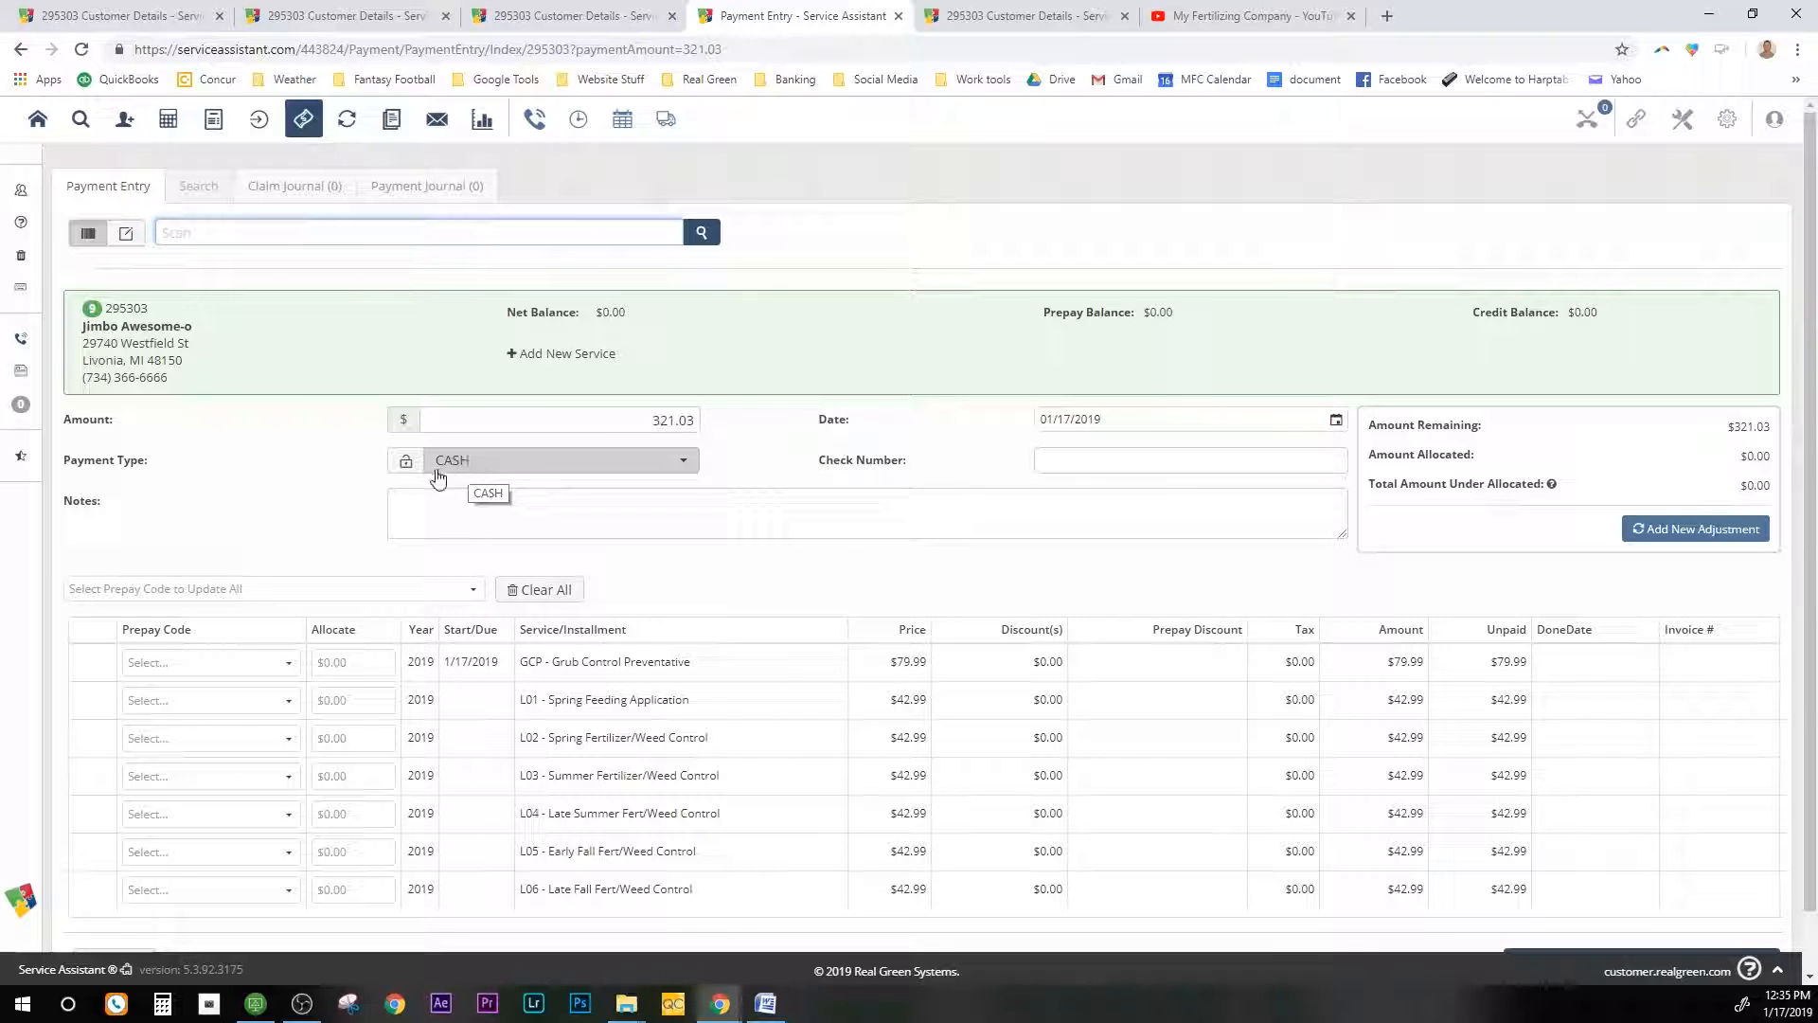
Step: Switch the payment type to Discover, then cancel the card processing form and dismiss the notice
click(653, 466)
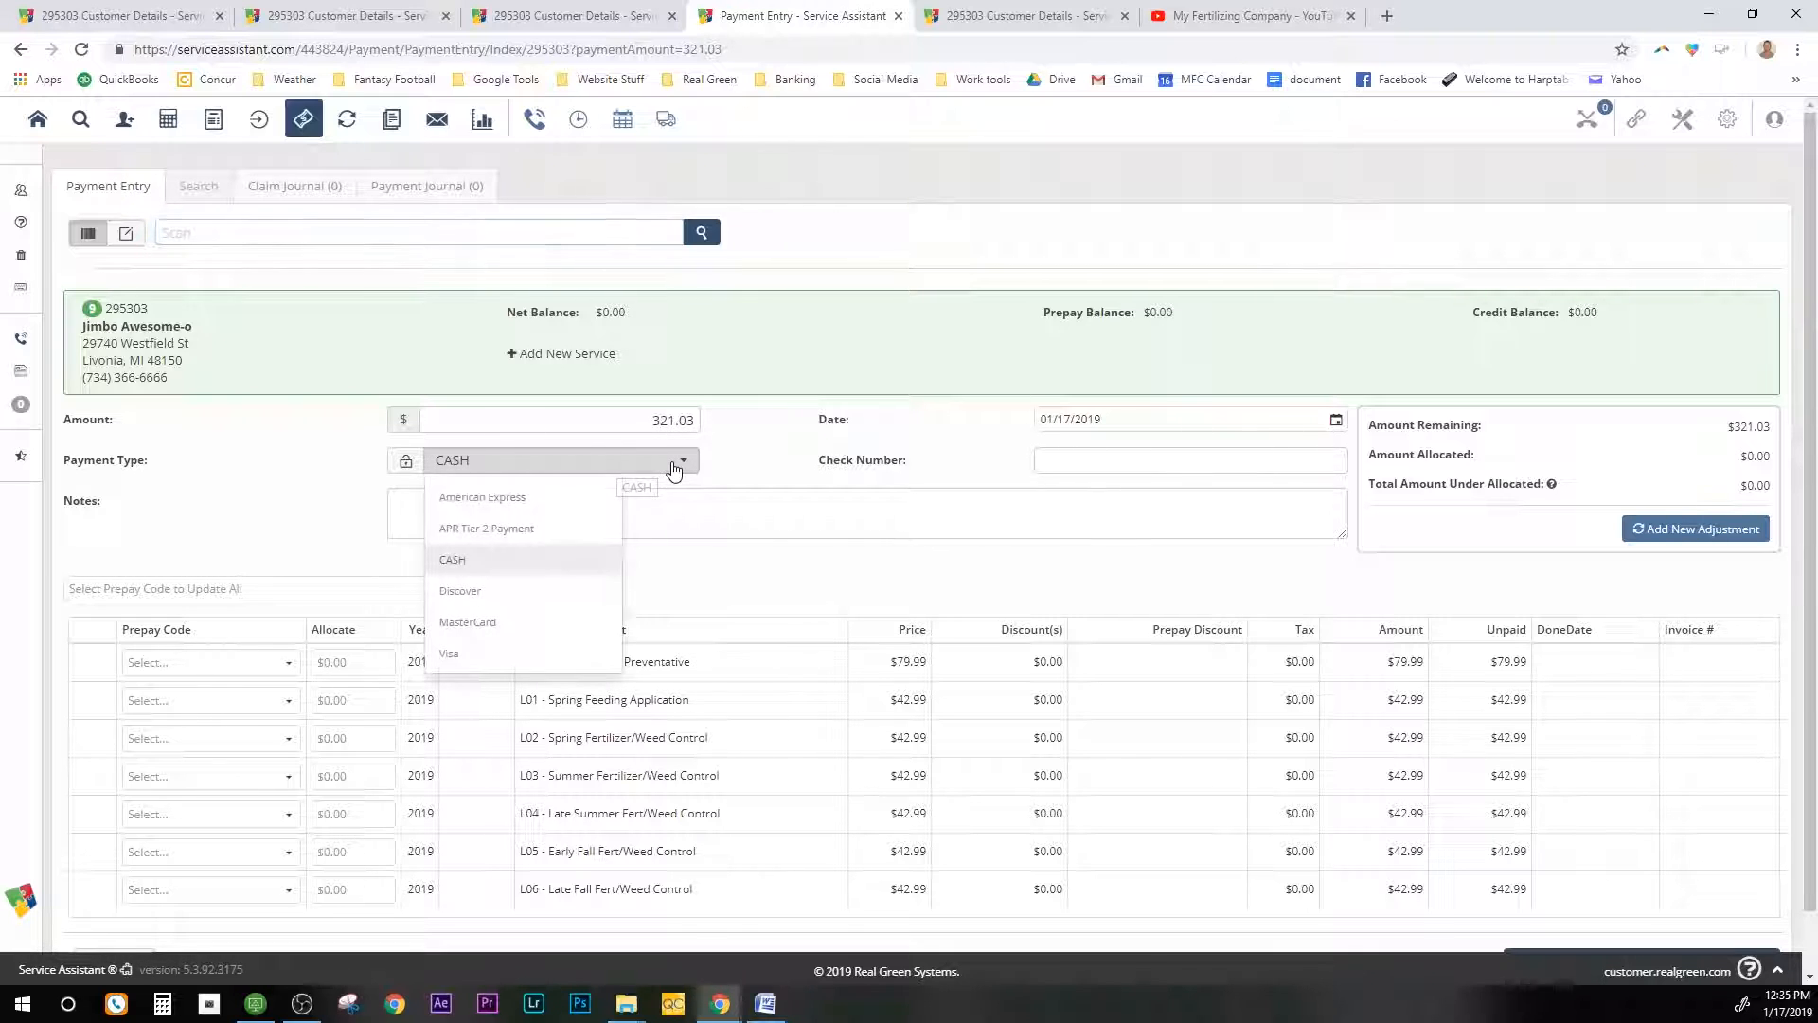
click(553, 588)
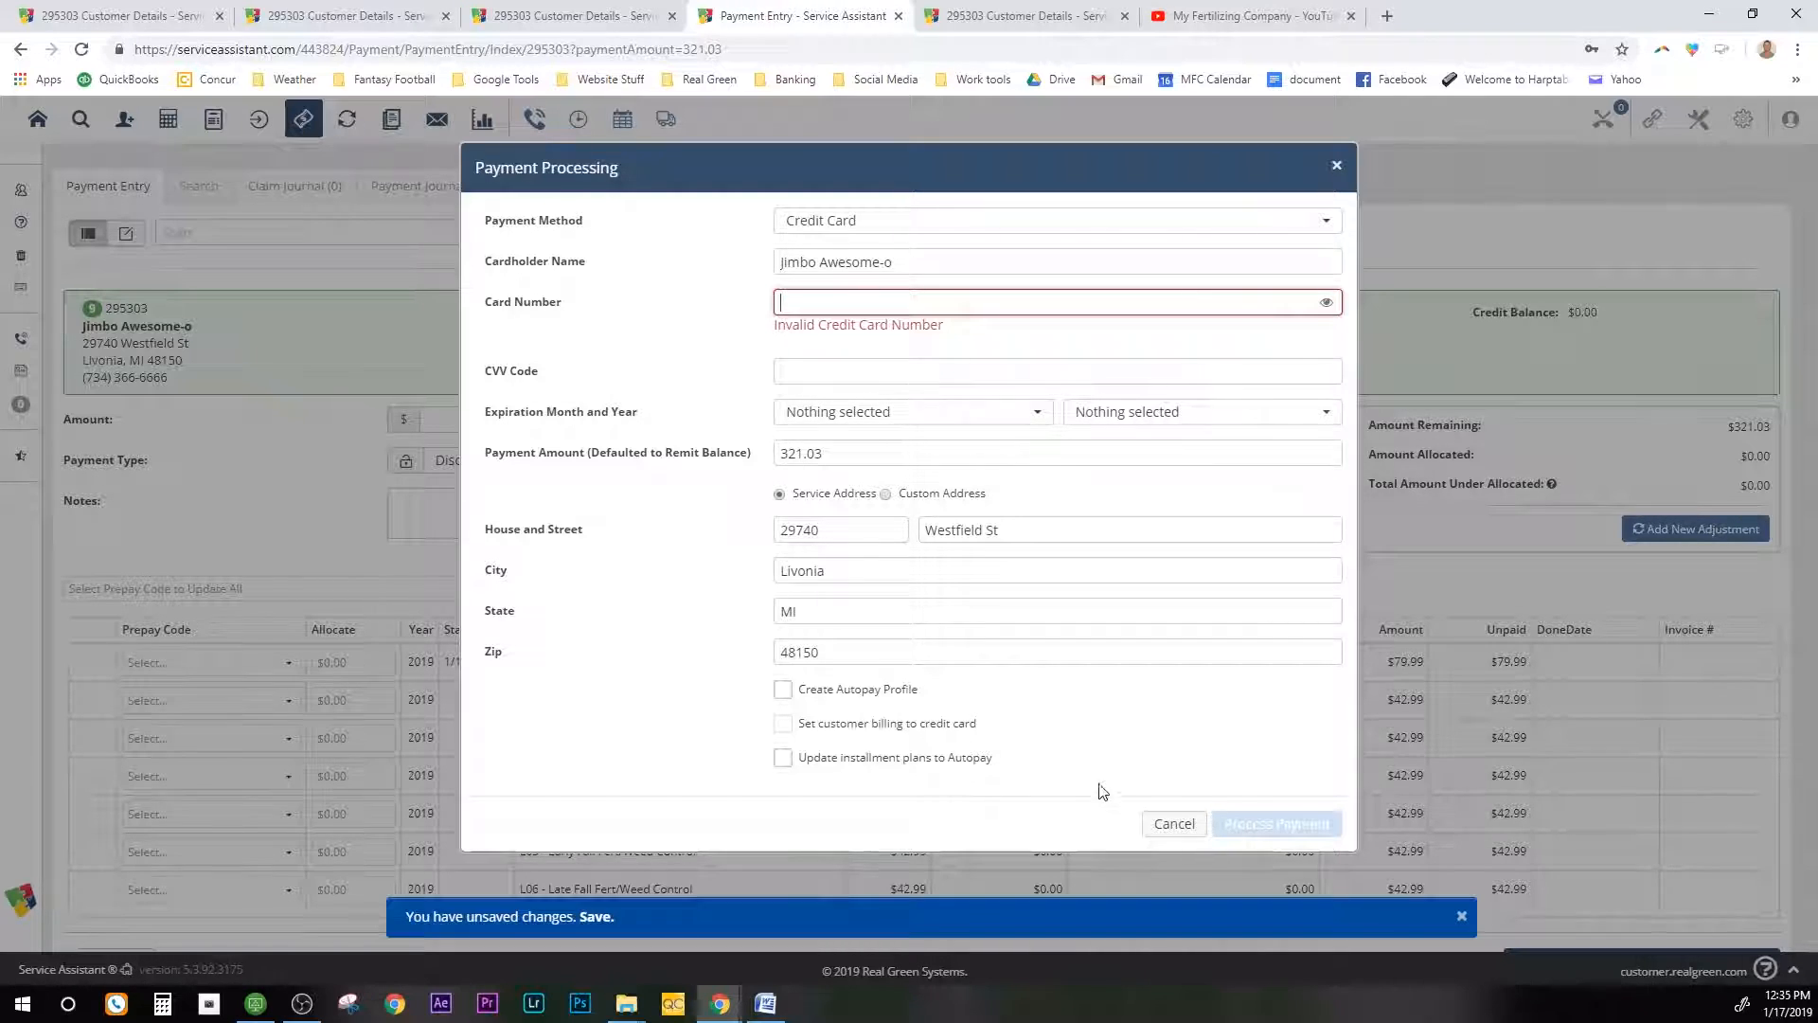
click(1164, 826)
click(902, 651)
Step: Set the payment type back to CASH for the $321.03 payment
click(682, 461)
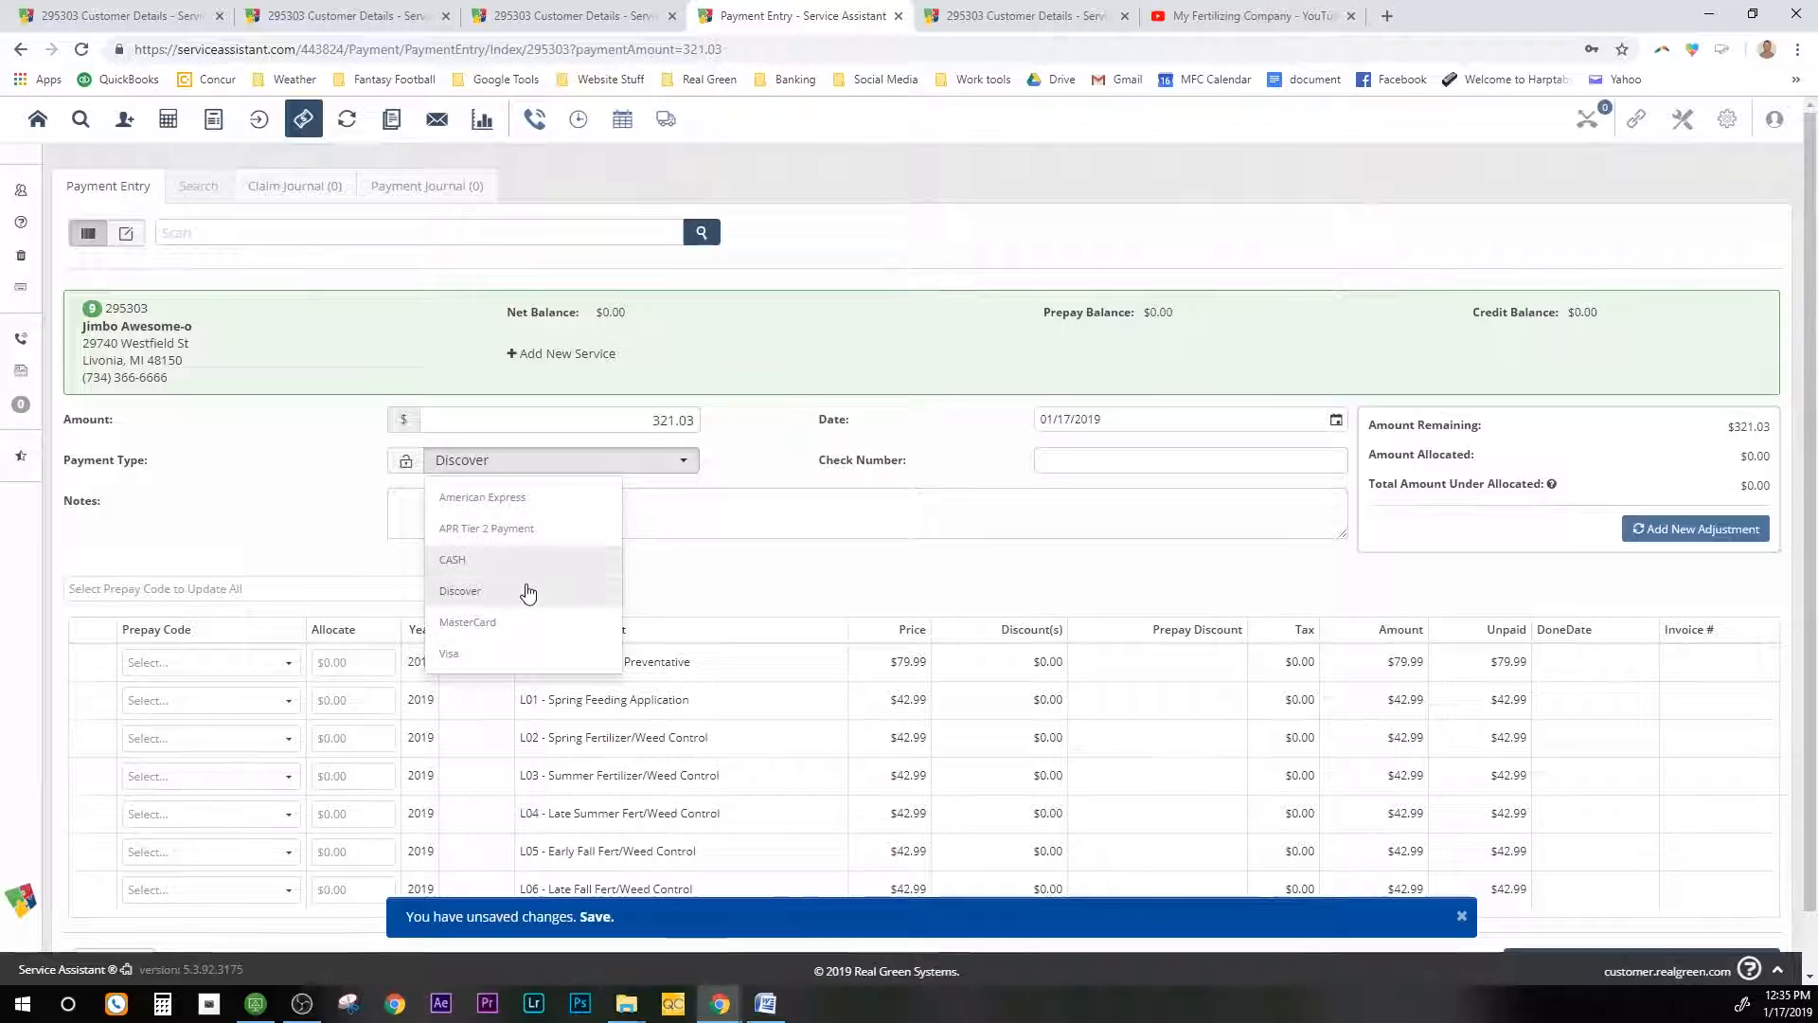
click(478, 559)
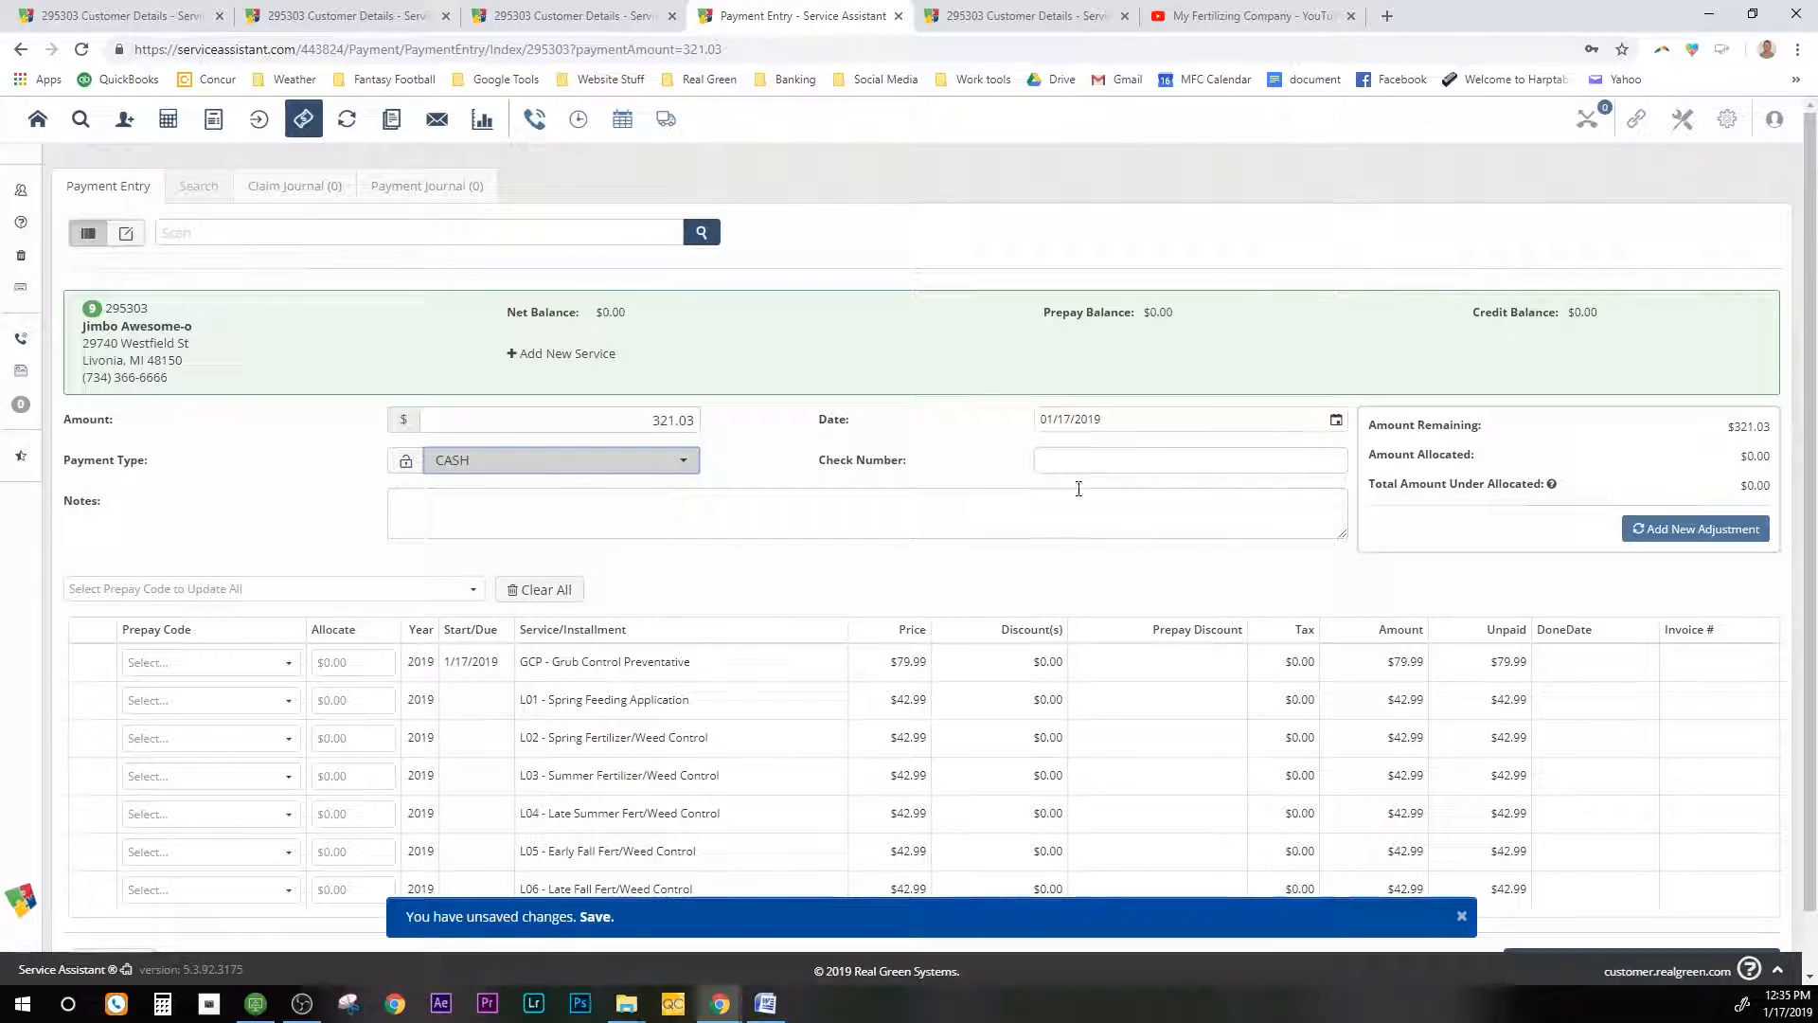
scroll(1231, 616, down, 2)
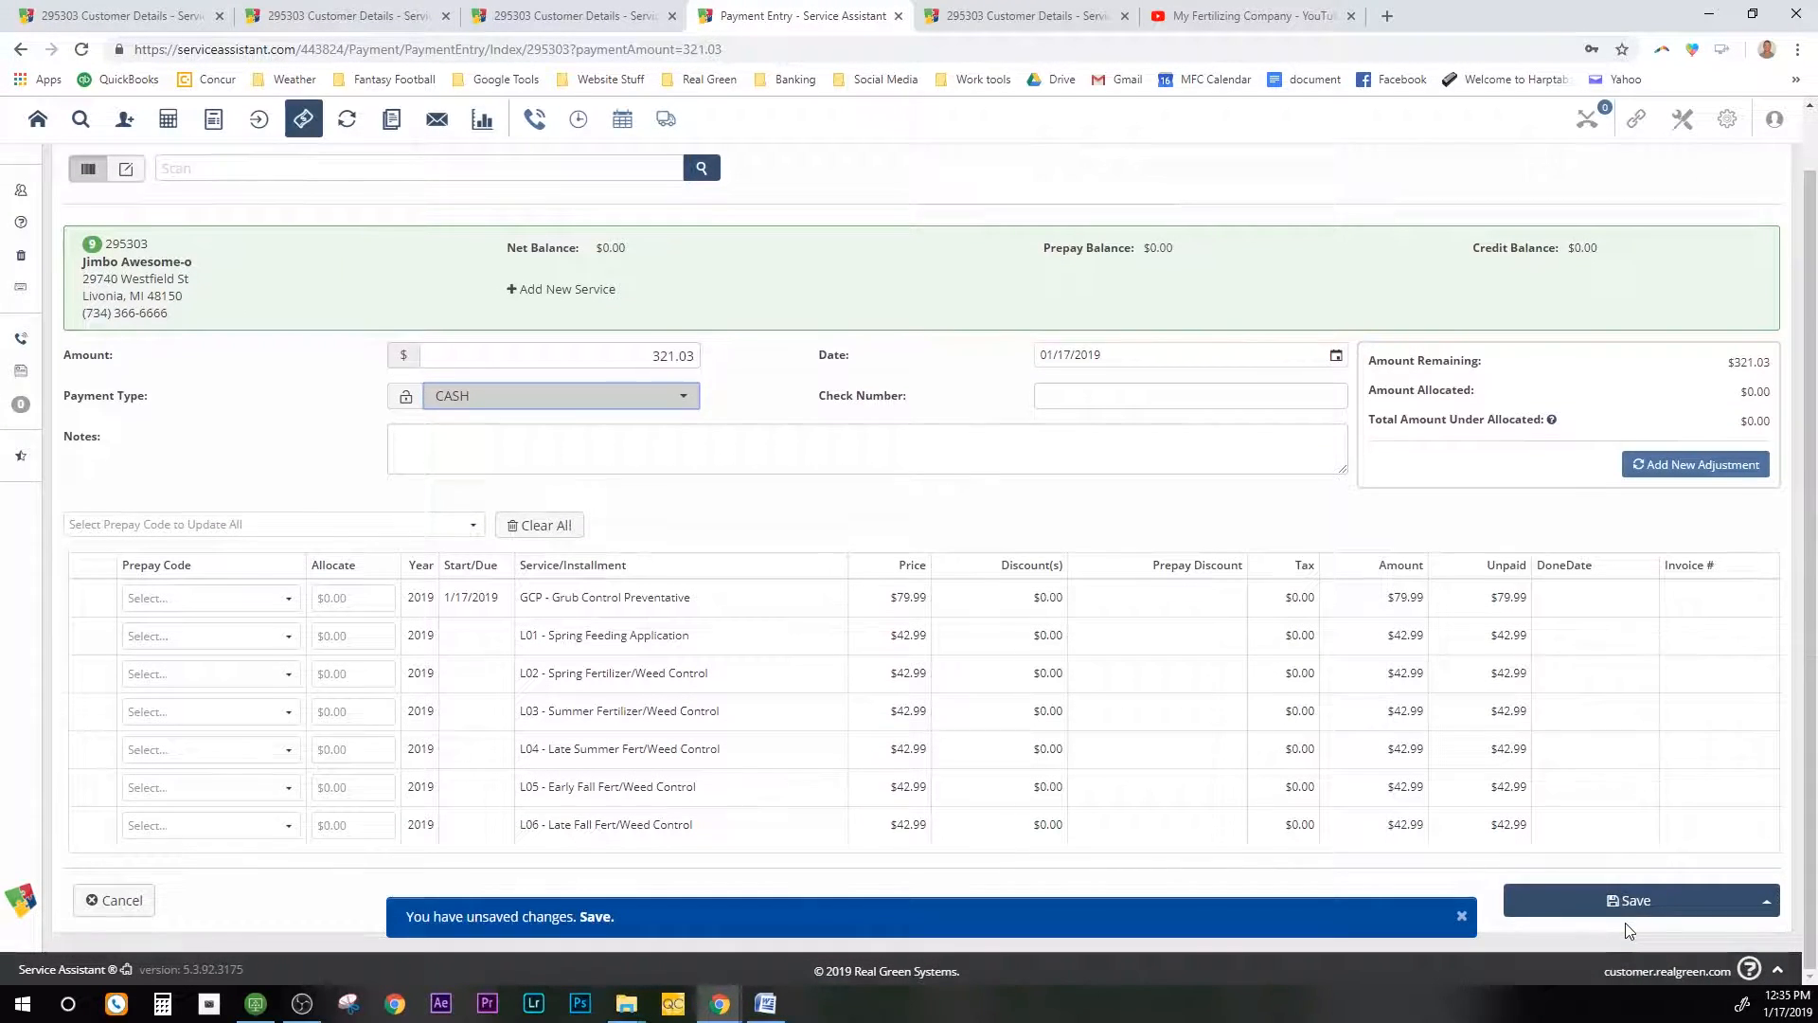
scroll(1202, 702, up, 1)
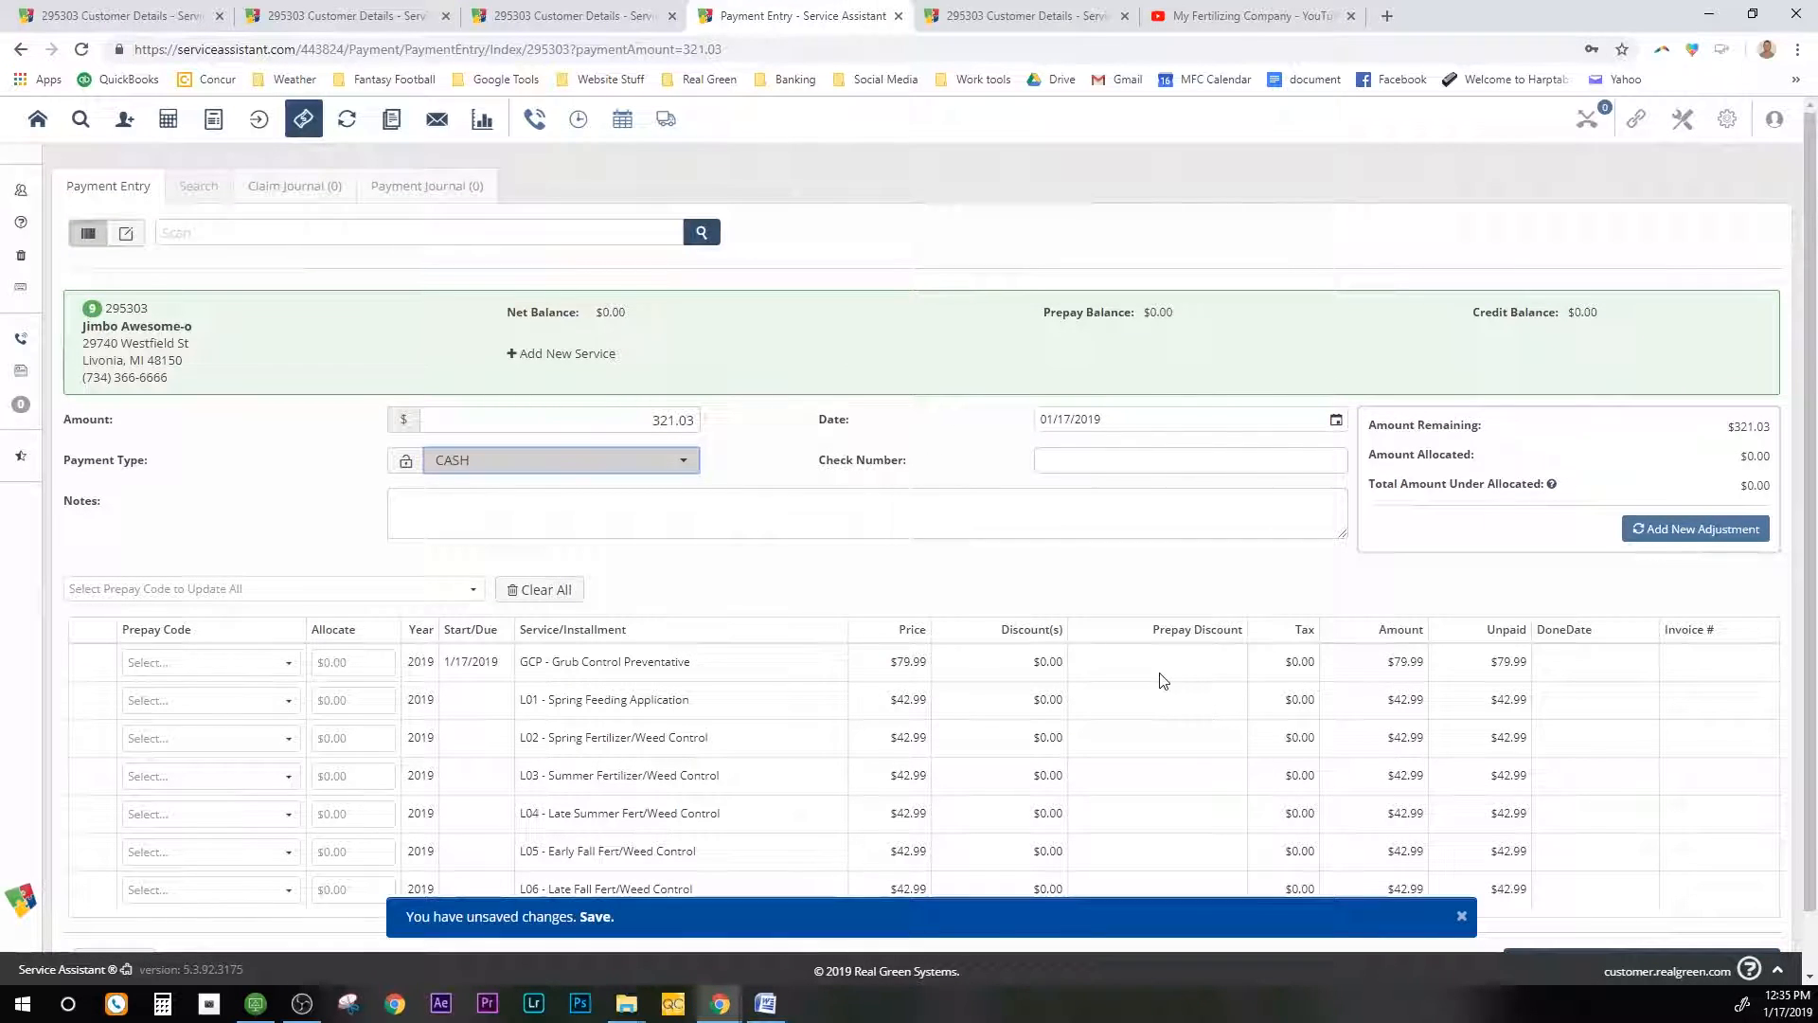